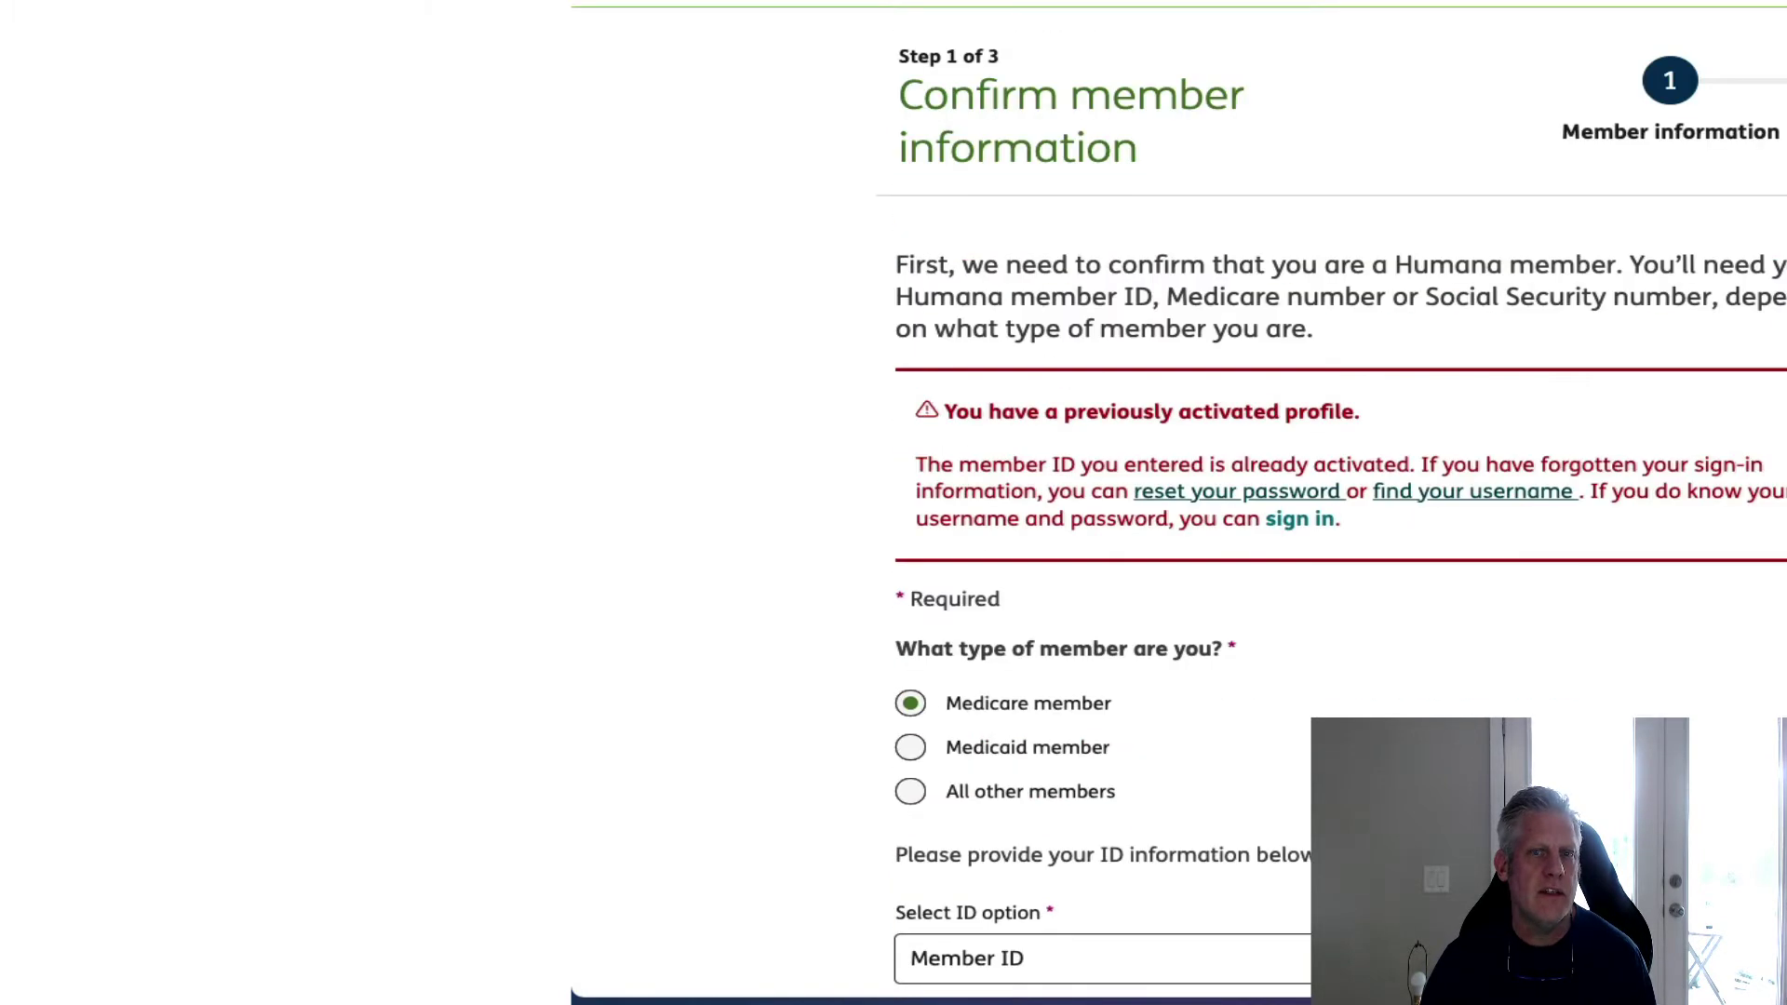
- Briefly select Medicare ID number, then keep Member ID as the ID type
scroll(1179, 494, "down", 1)
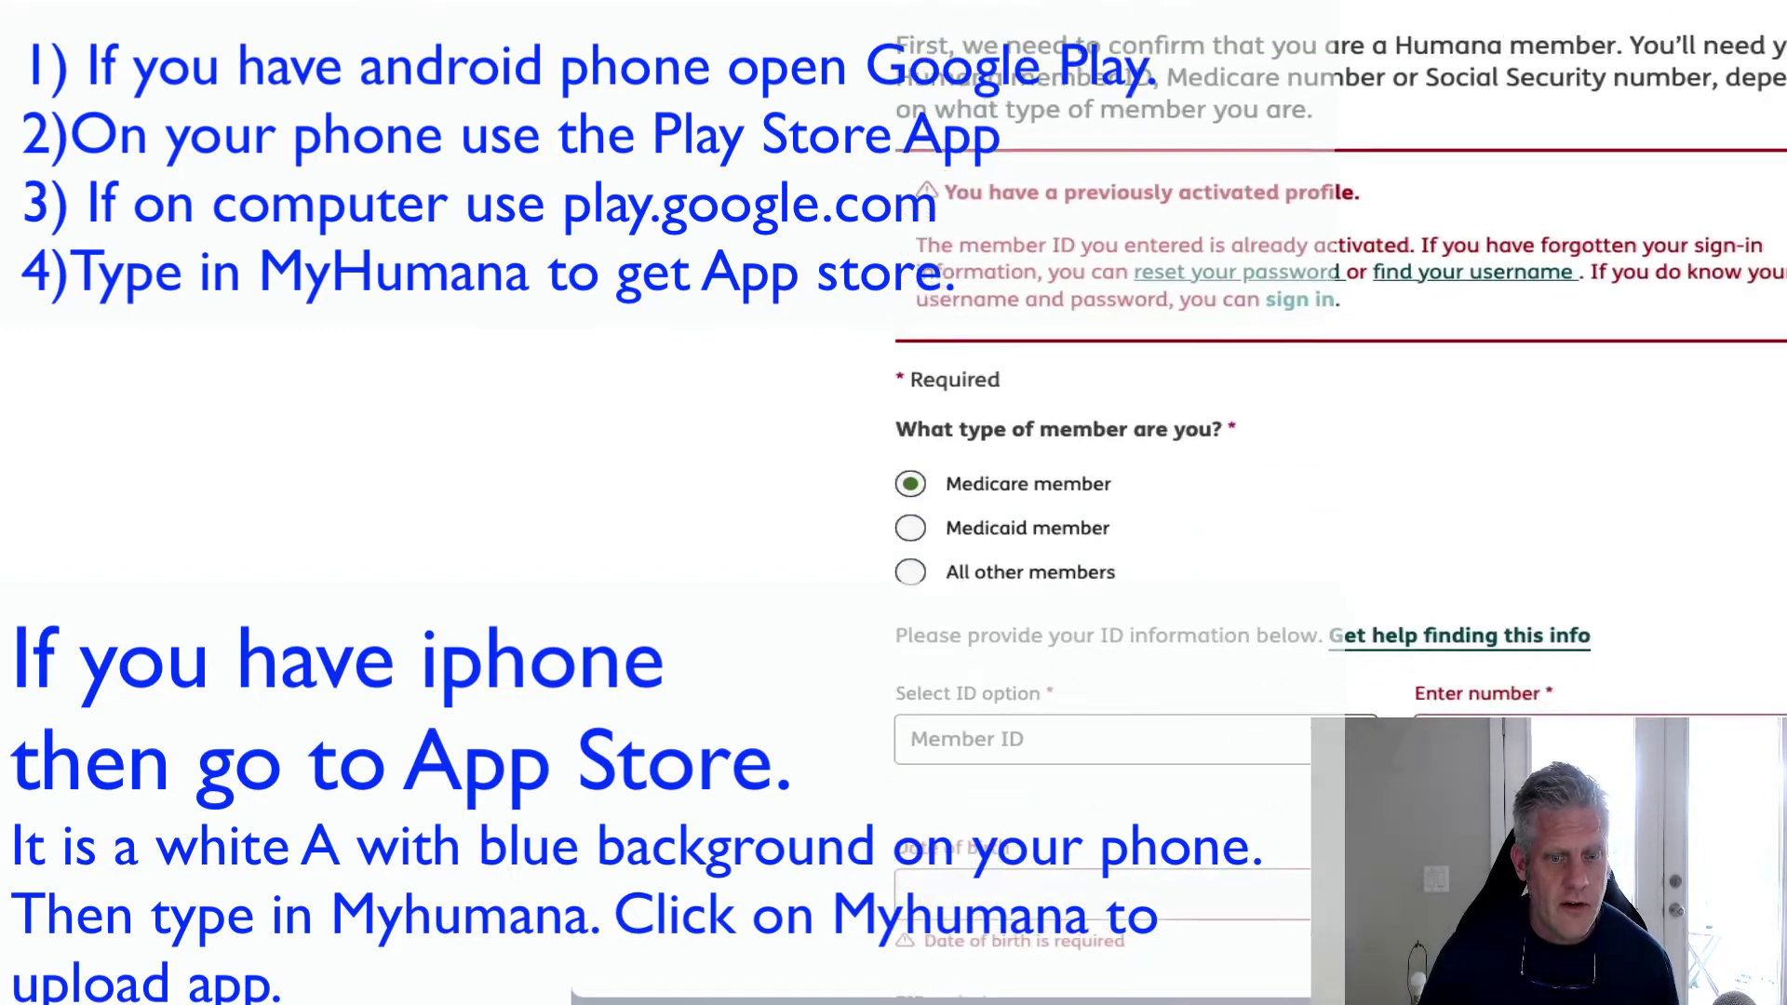
scroll(1154, 228, "up", 3)
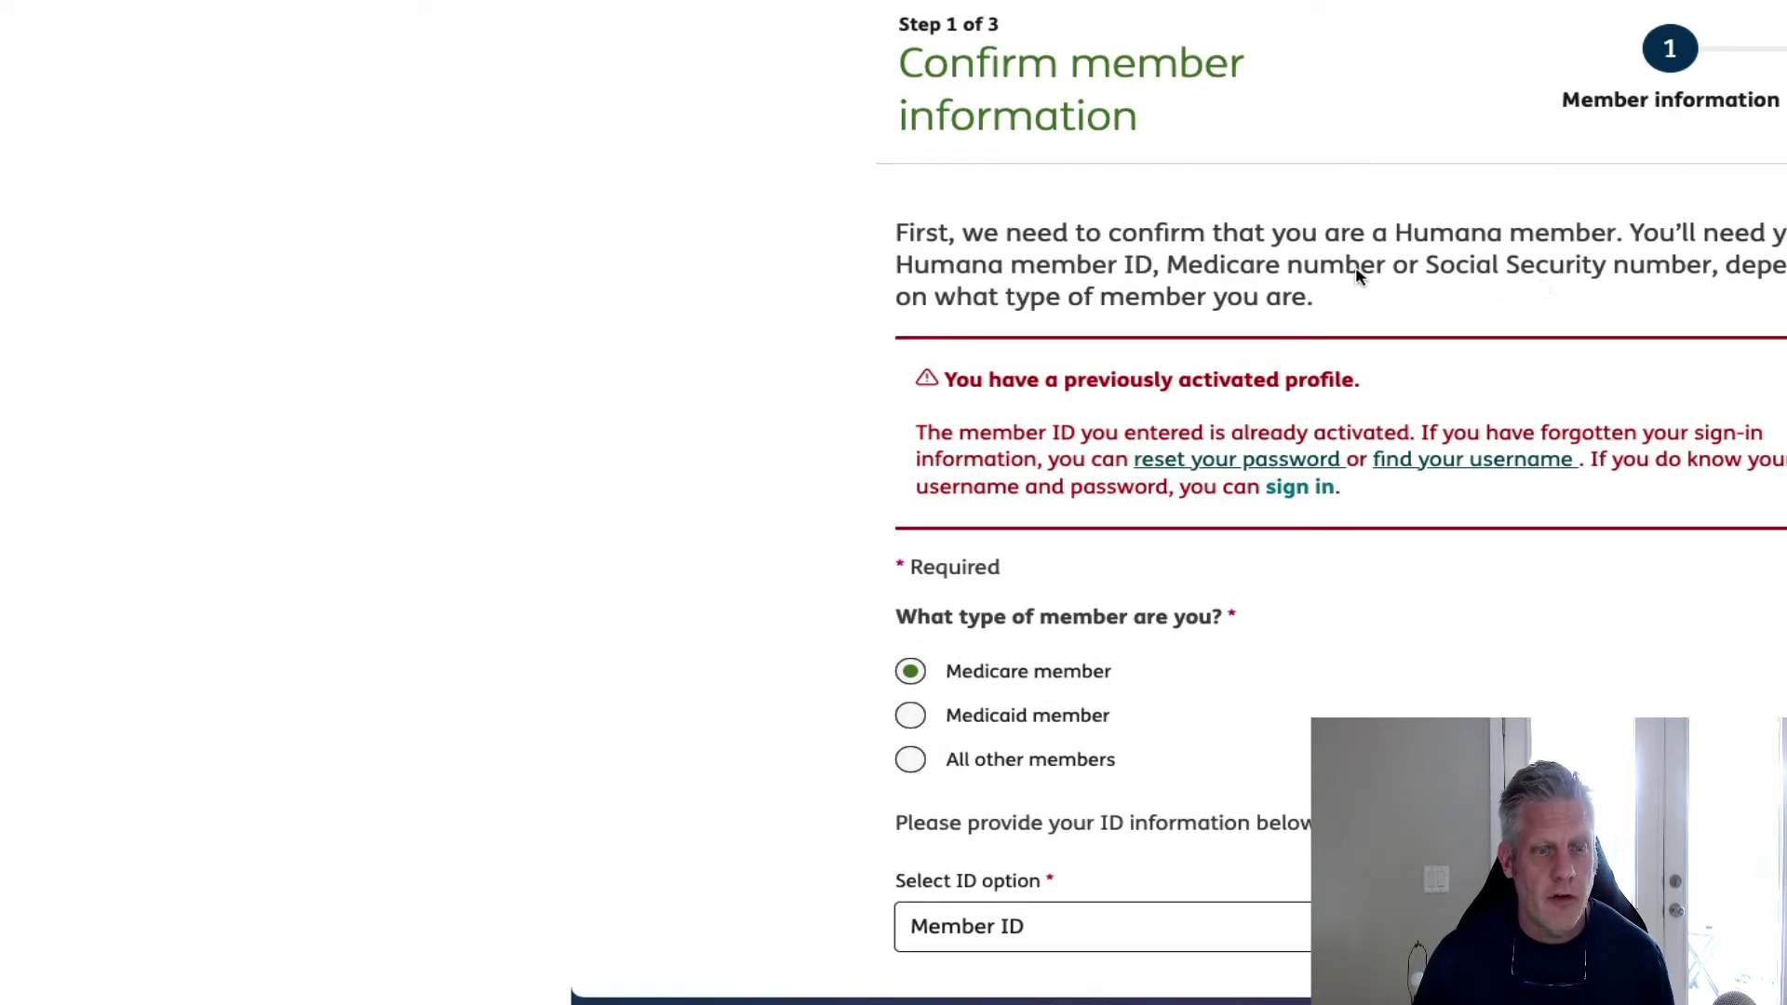
scroll(1356, 272, "down", 4)
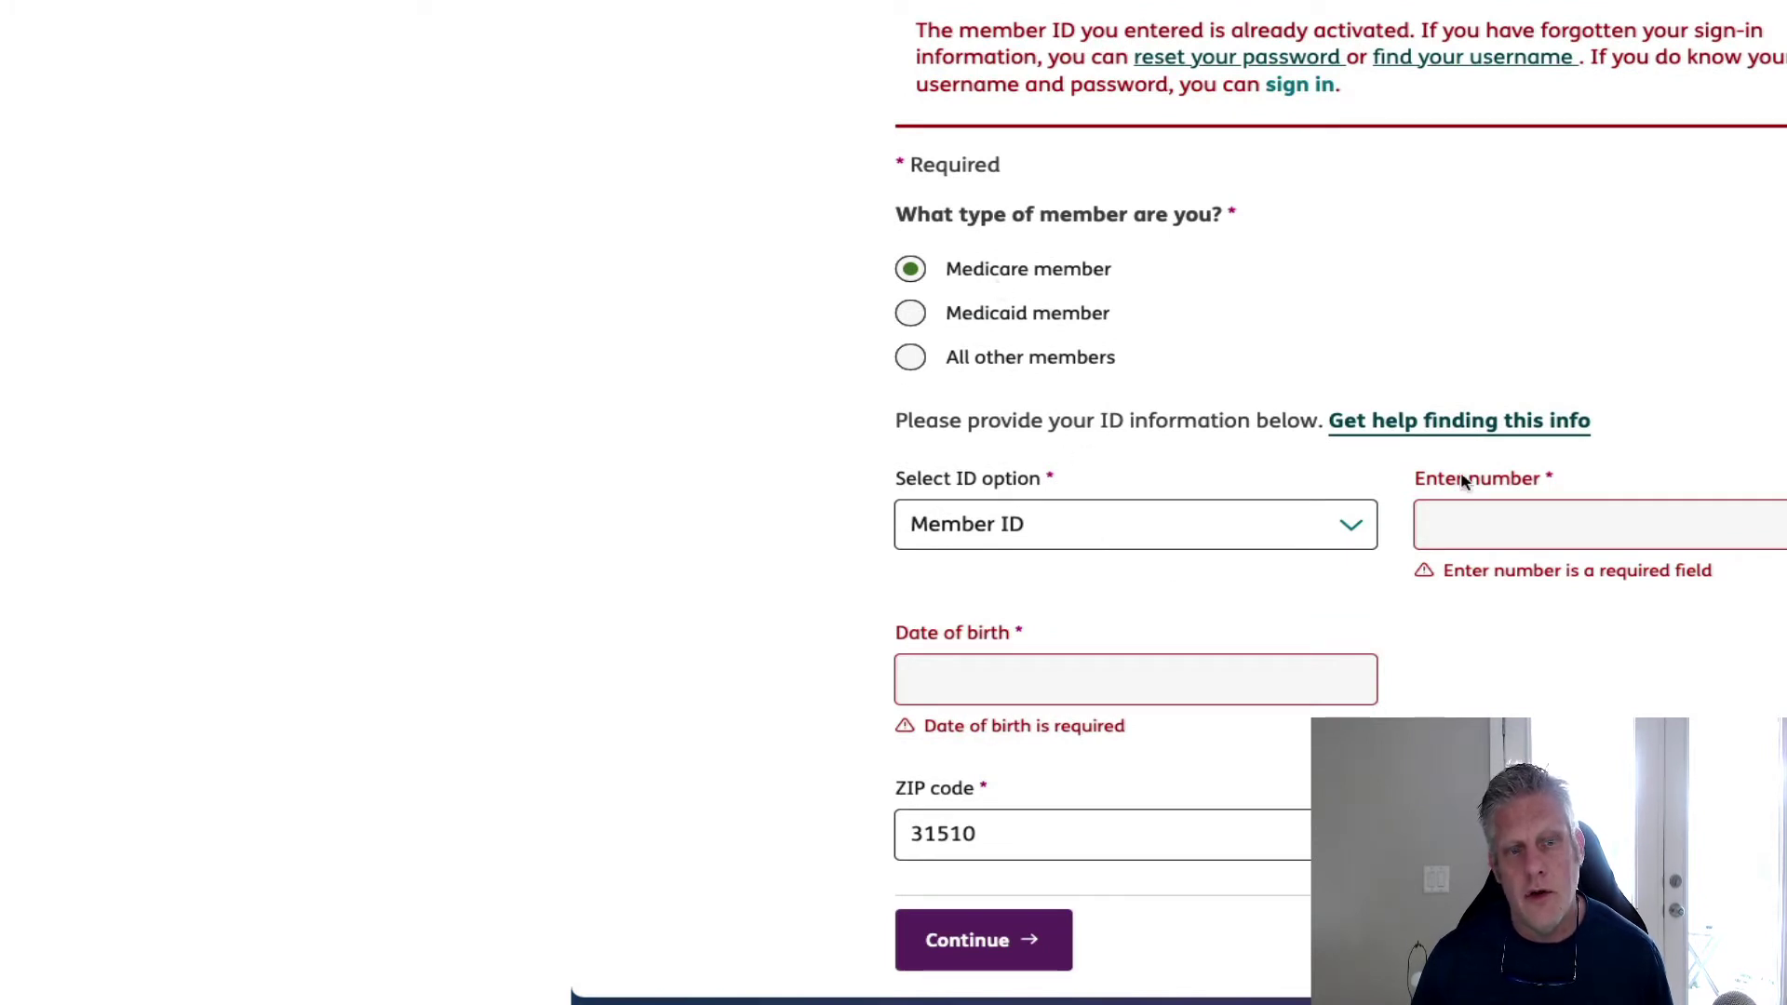
left_click(1156, 545)
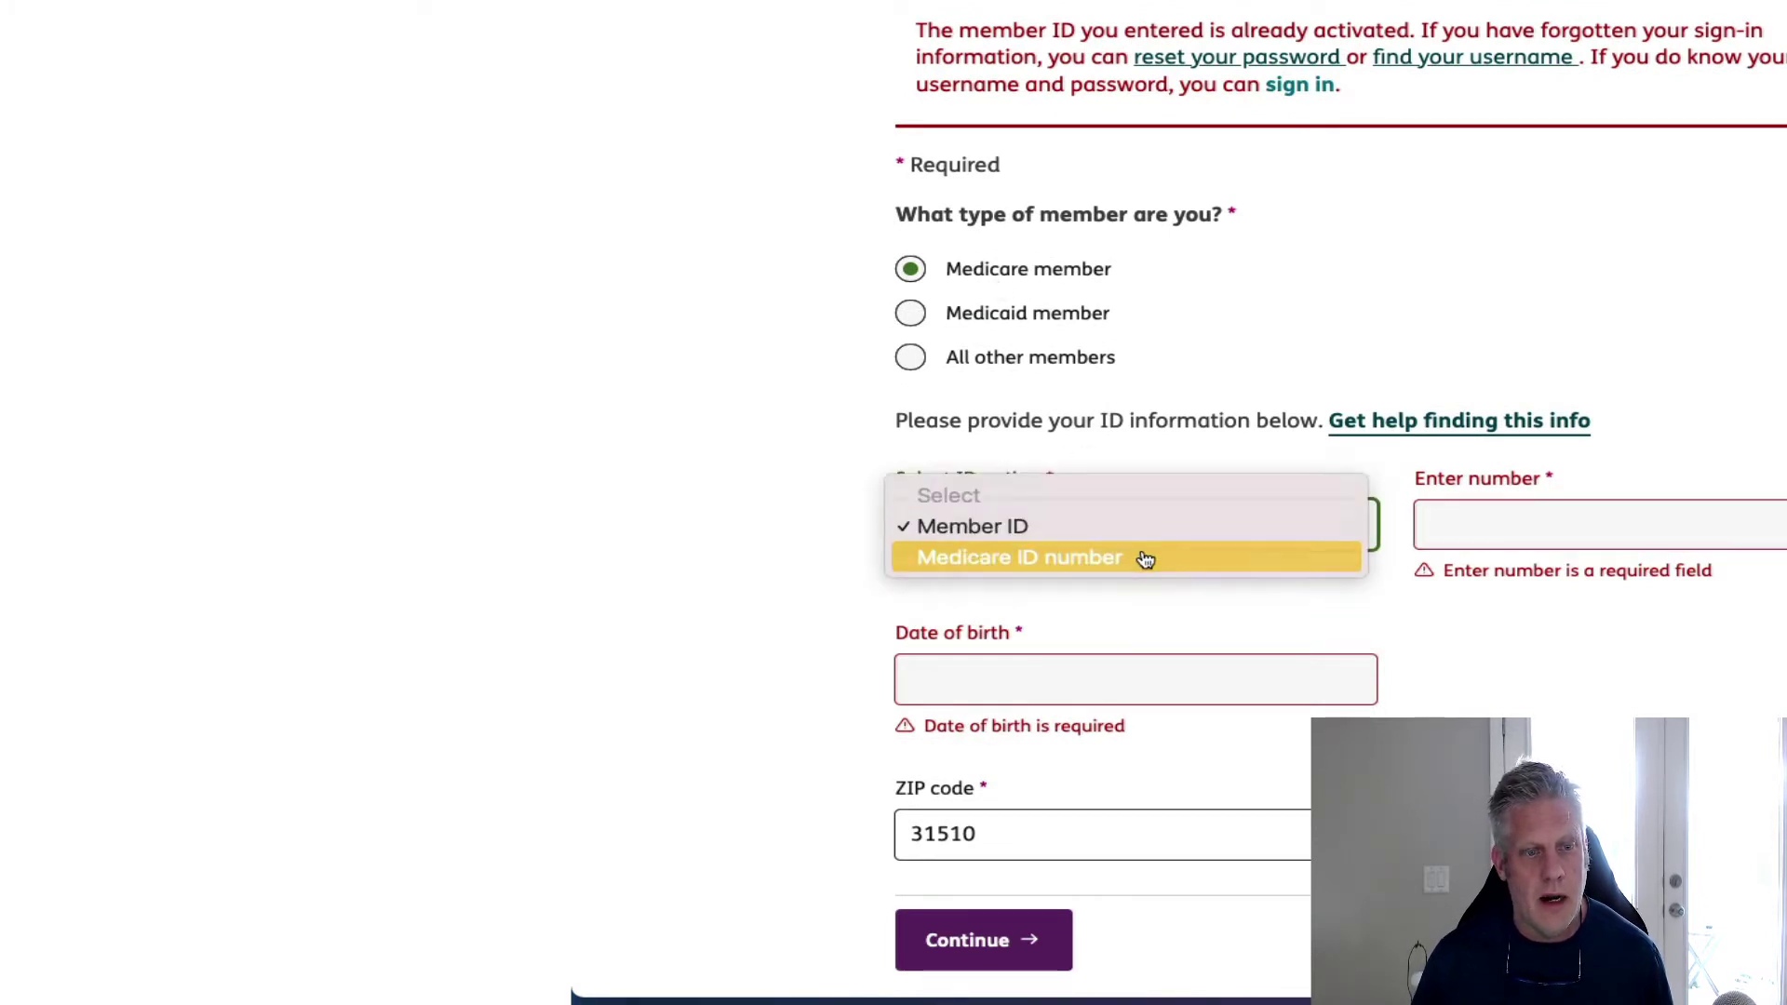
left_click(1154, 556)
left_click(1157, 547)
left_click(1179, 501)
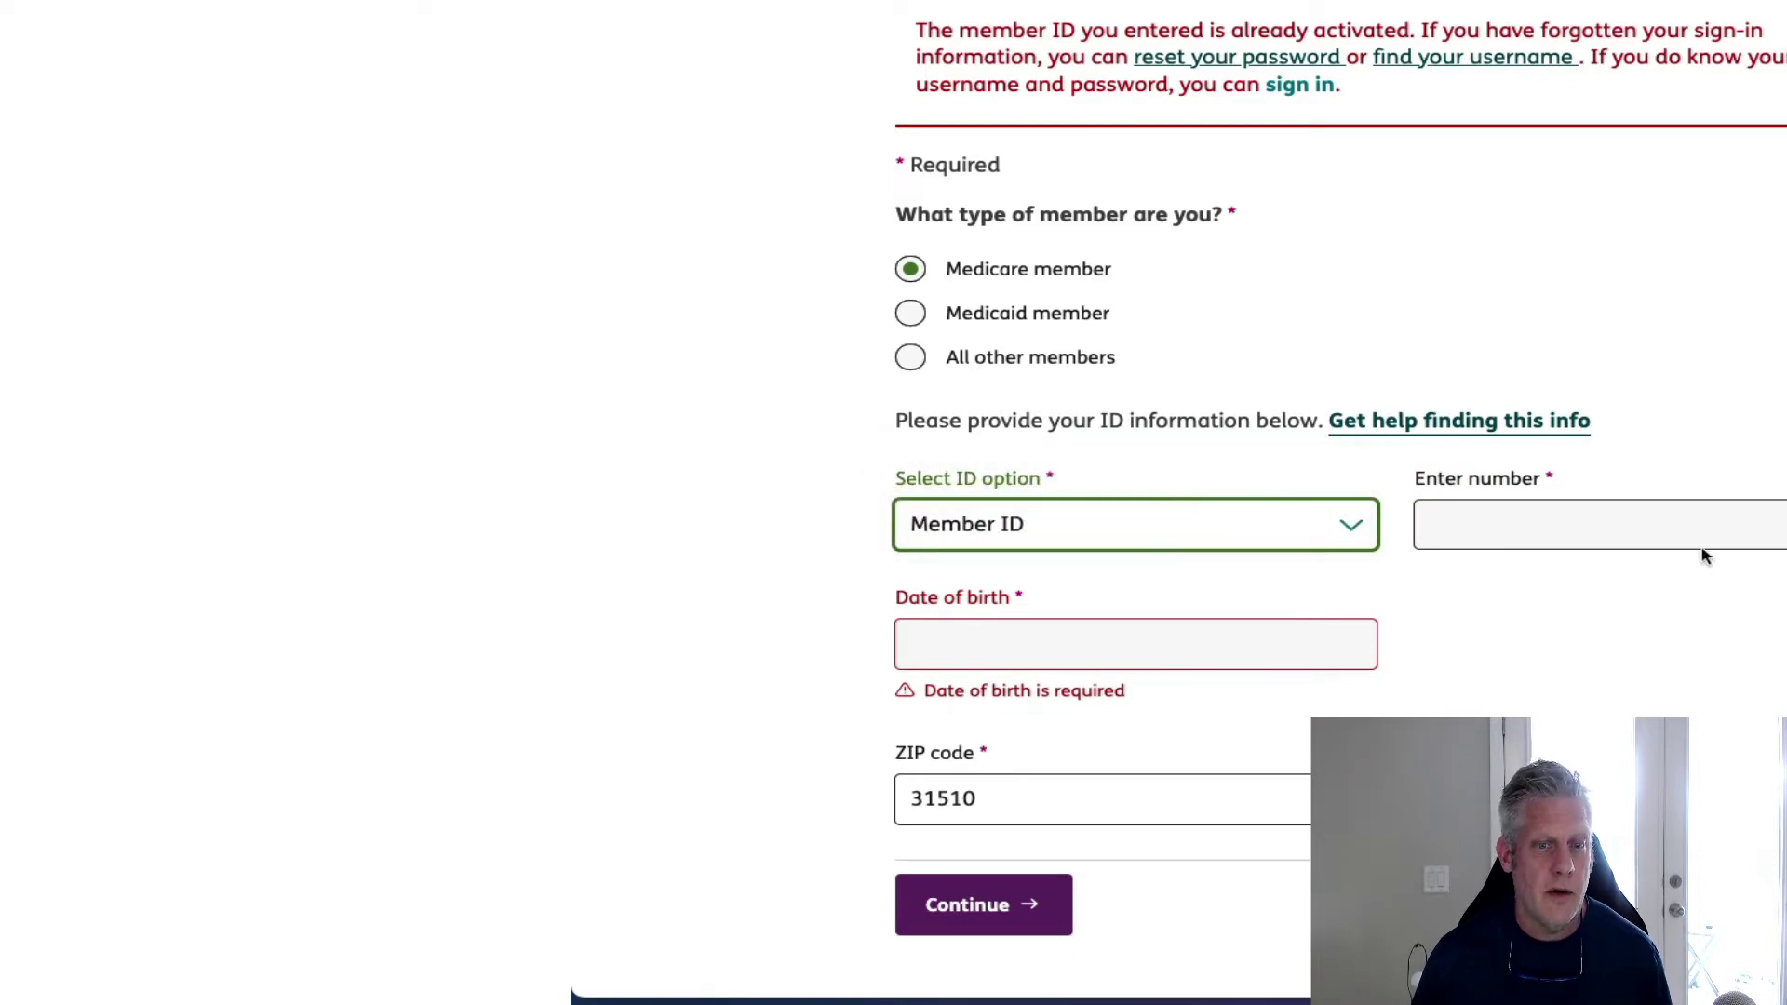
left_click(1070, 542)
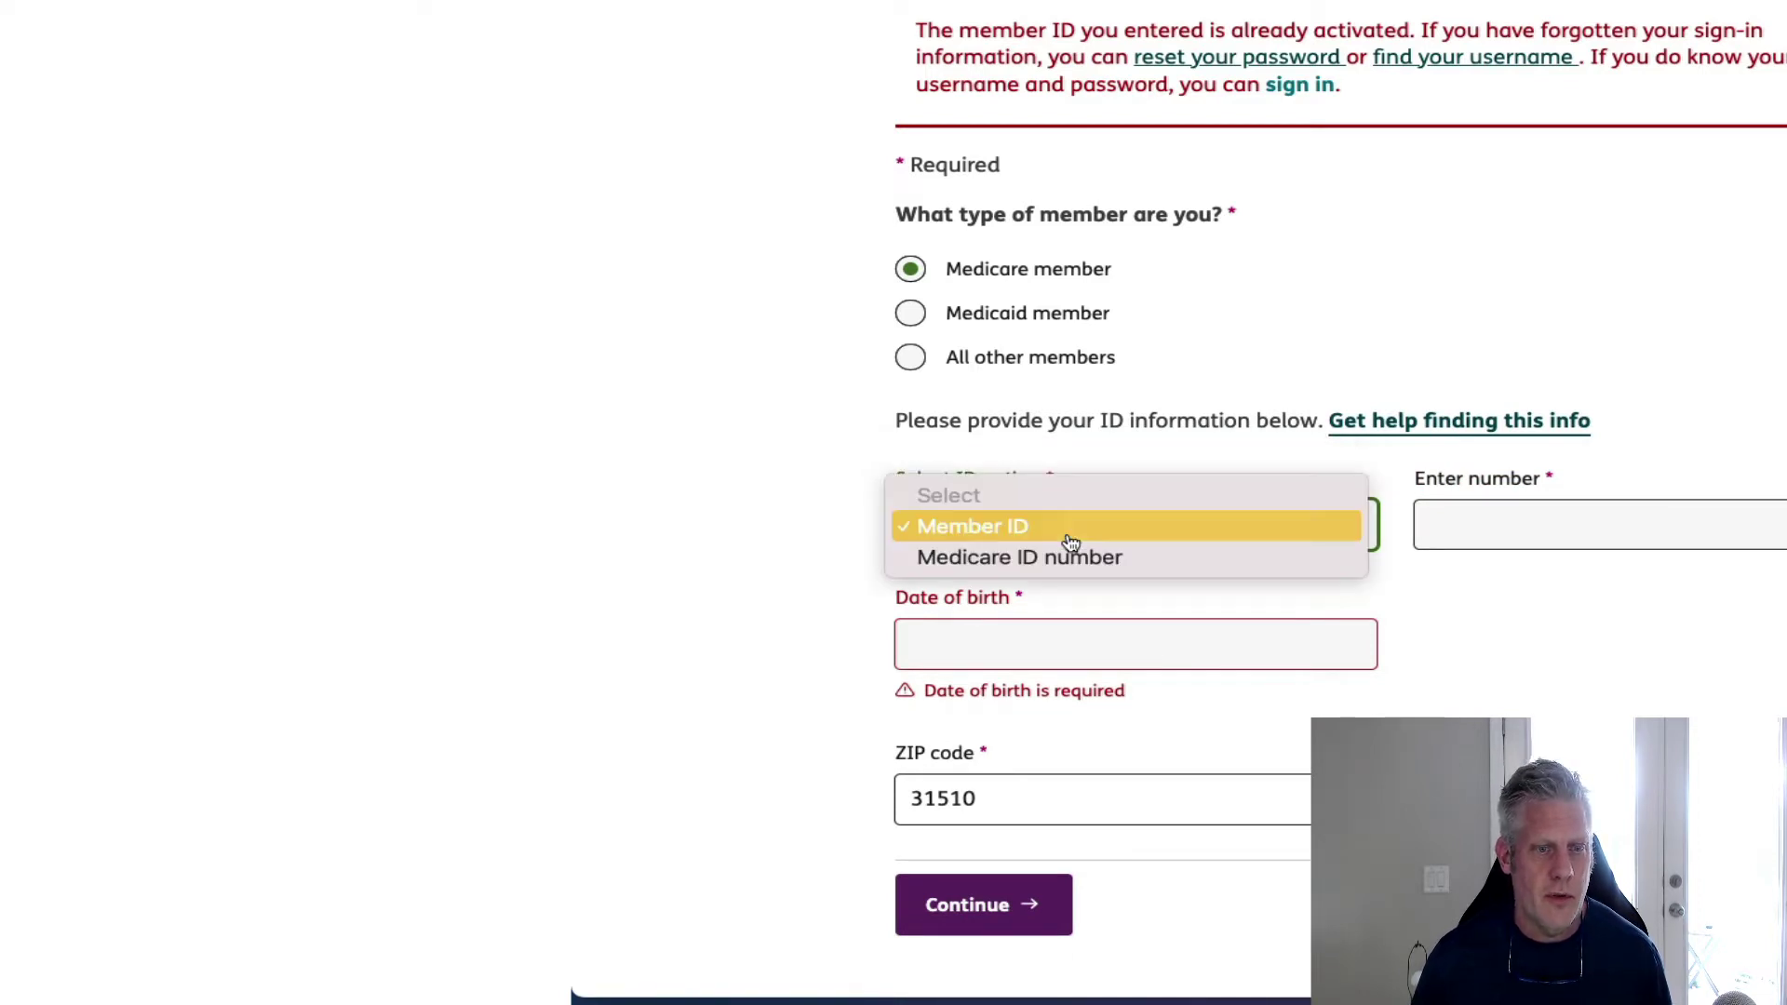
left_click(1512, 526)
left_click(1344, 199)
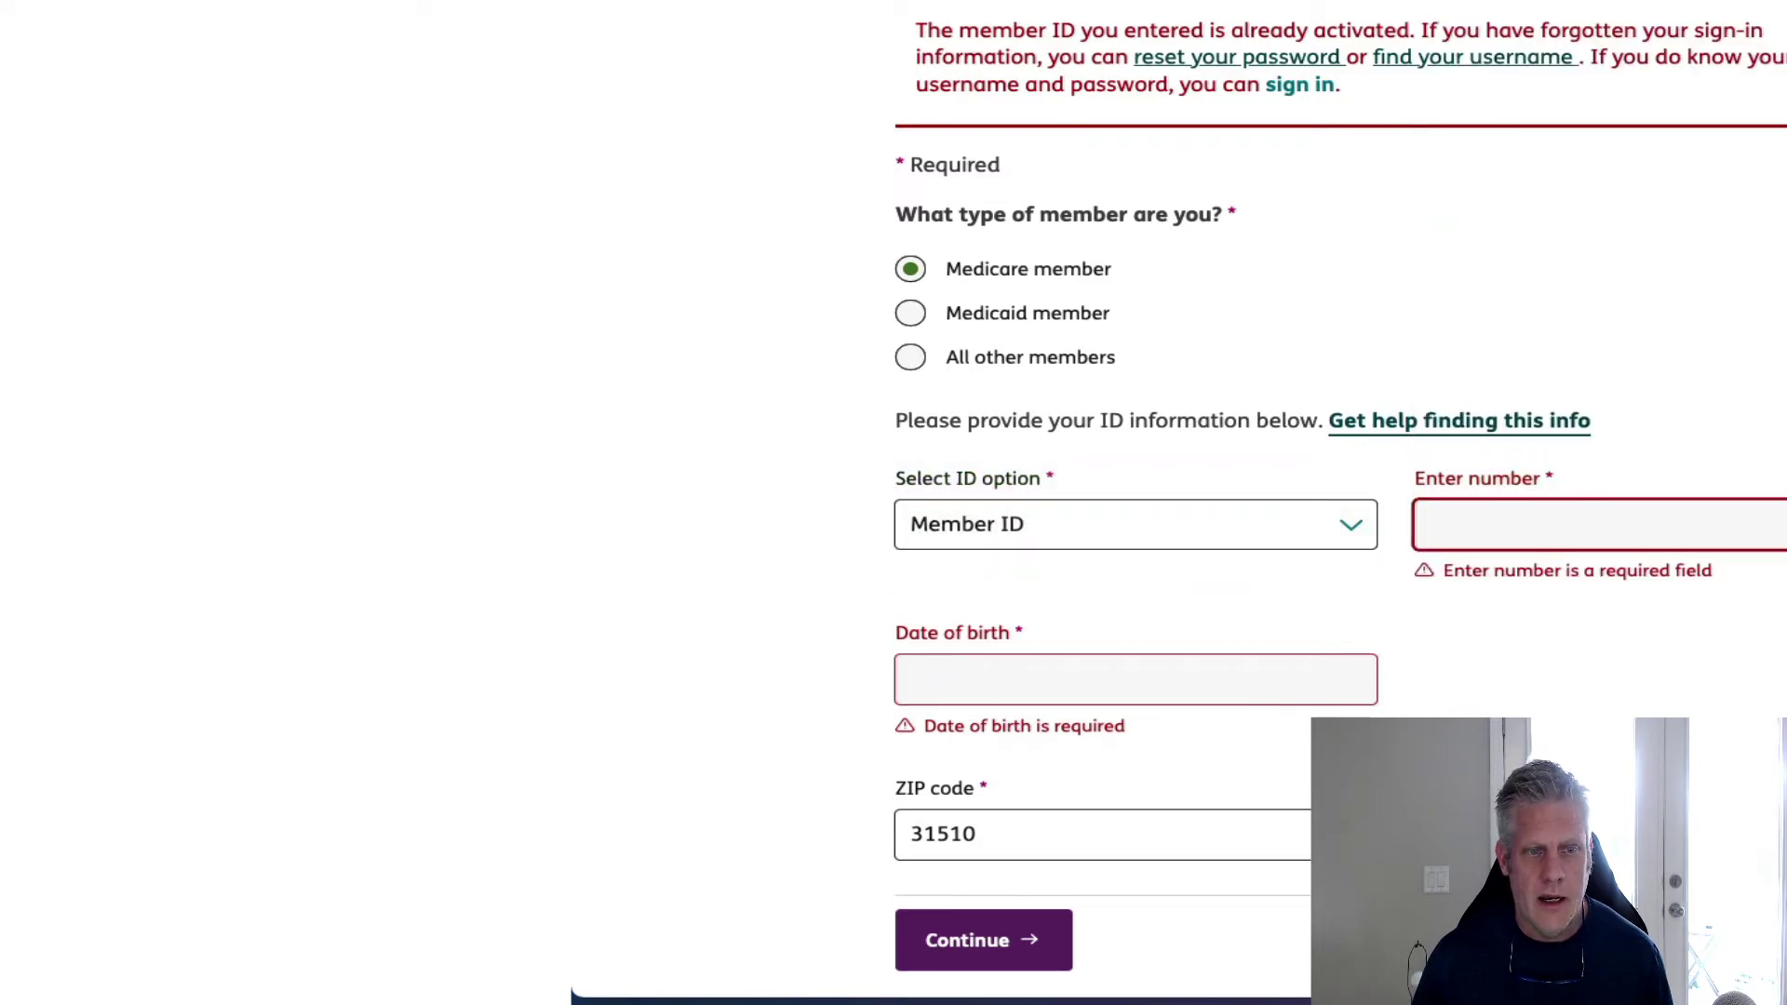
scroll(1069, 335, "up", 2)
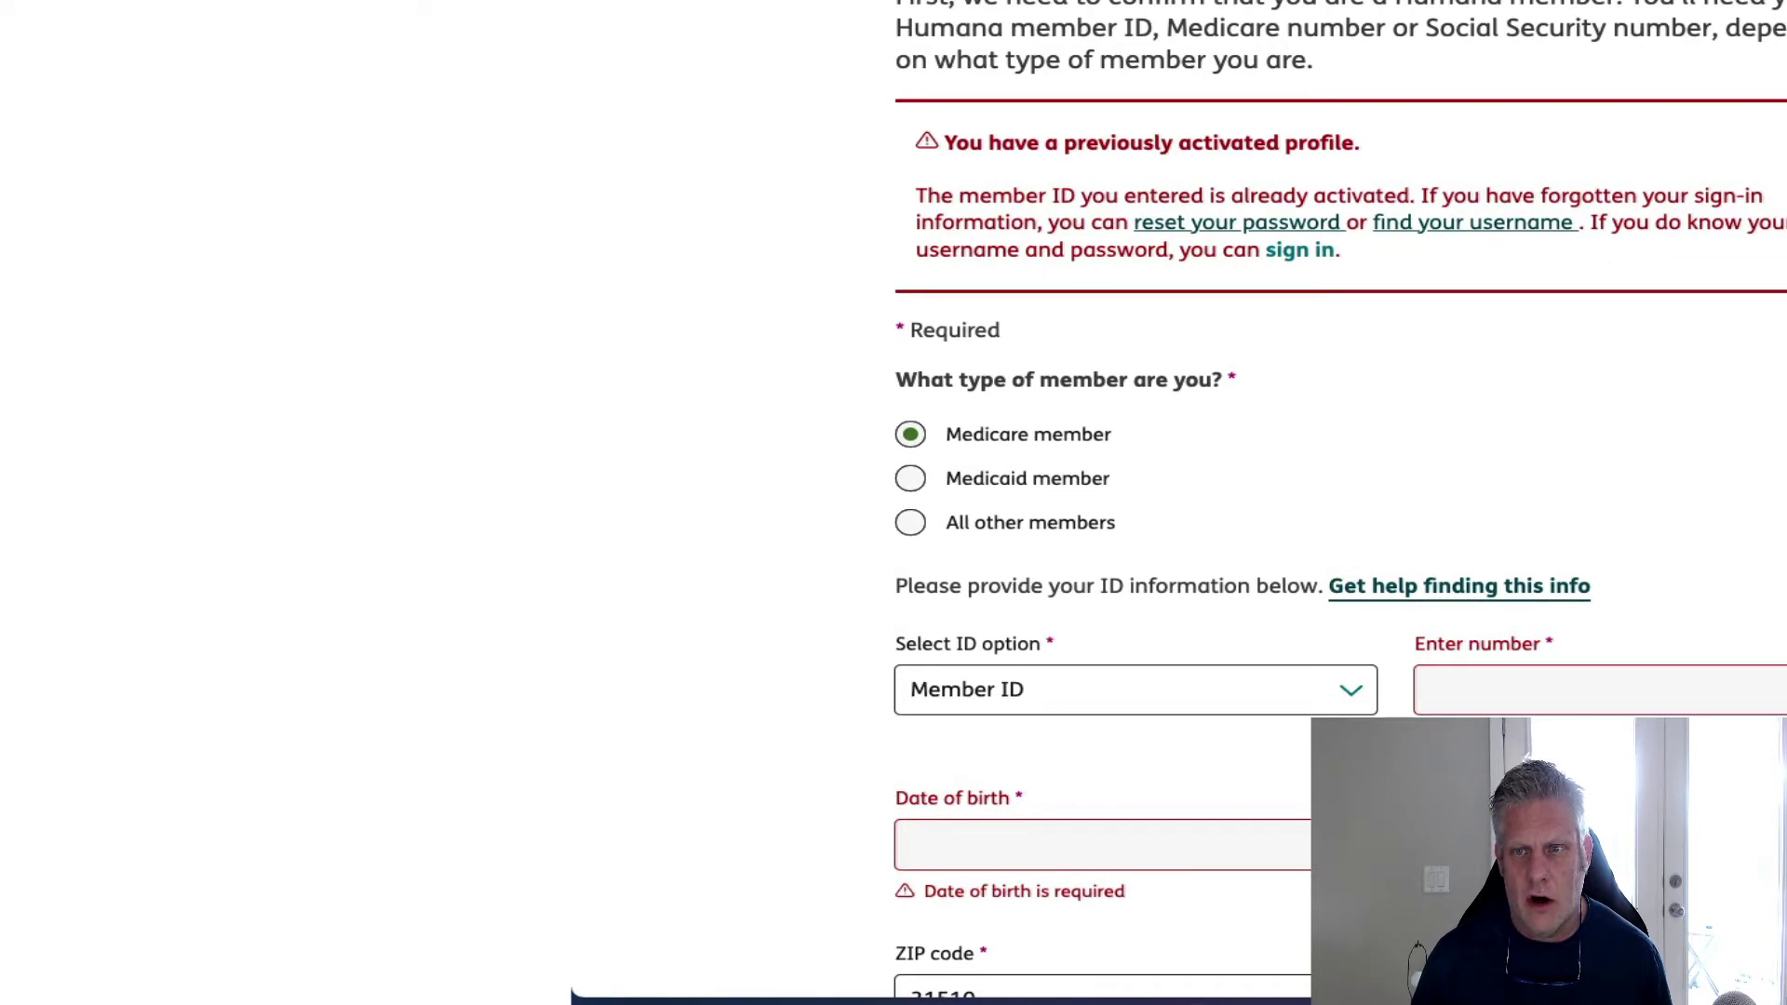
- Paste the looked-up member ID number into the Enter number field so it masks
left_click(1545, 689)
left_click(1350, 631)
left_click(1578, 679)
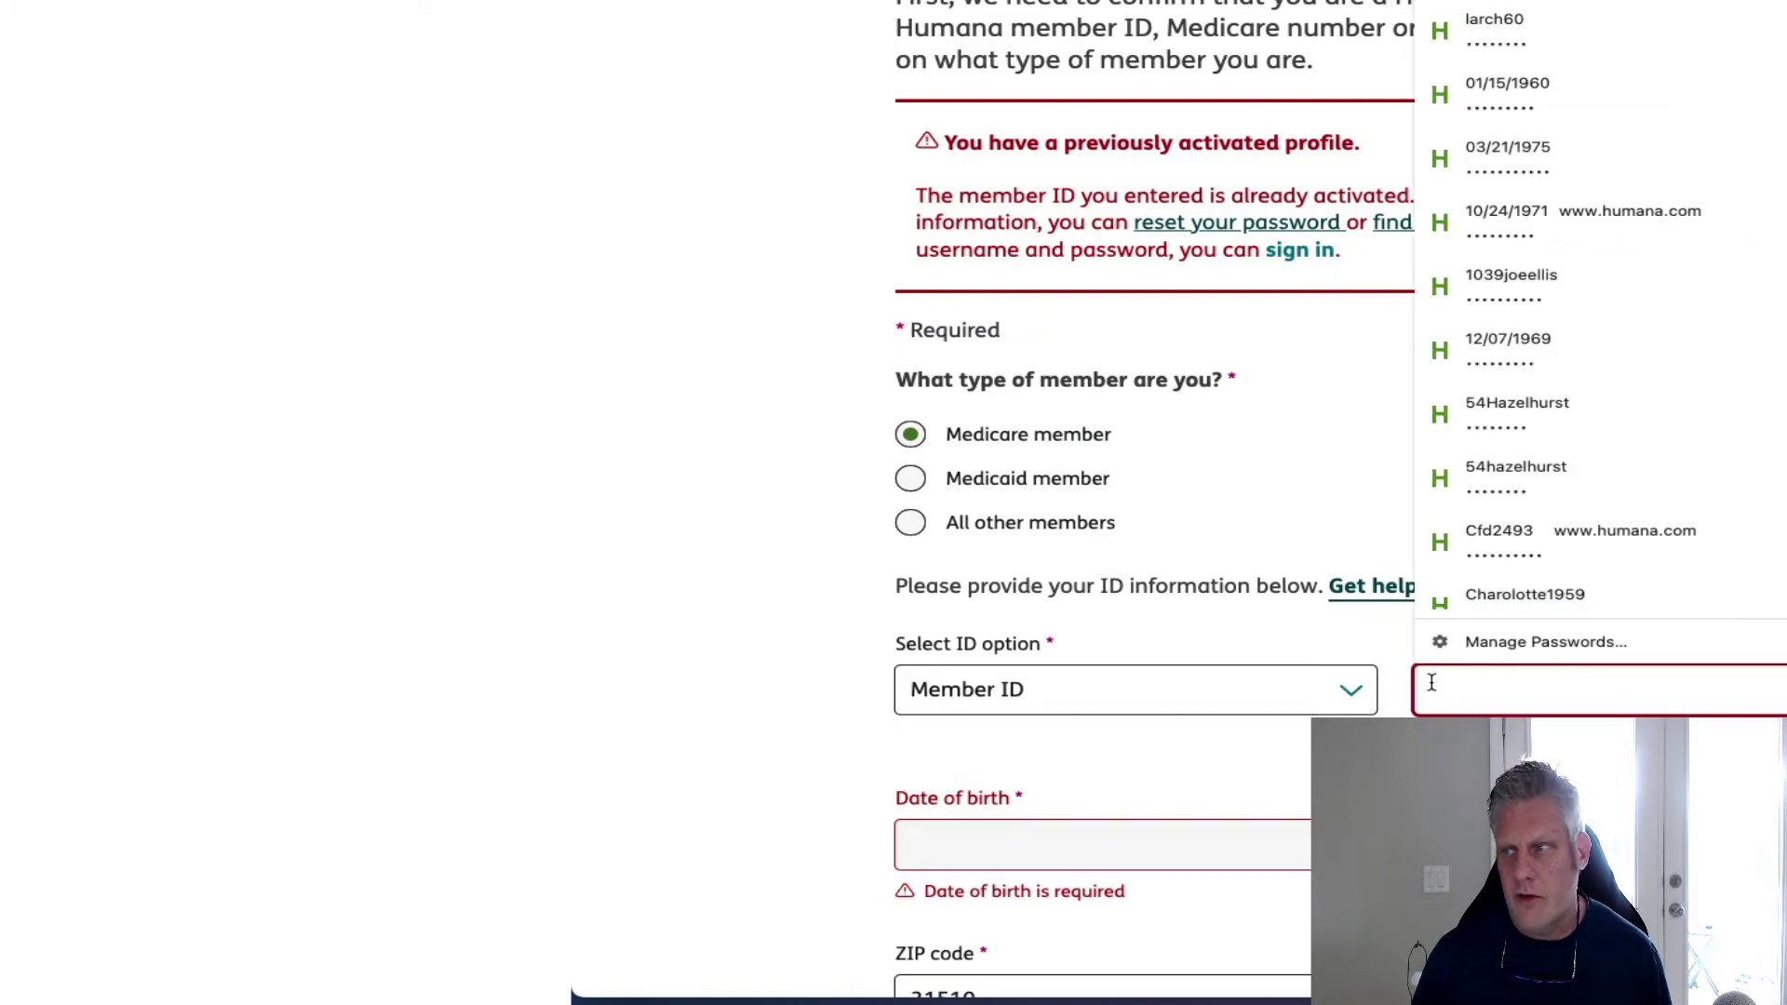
key("ctrl+Left")
key("ctrl+Right")
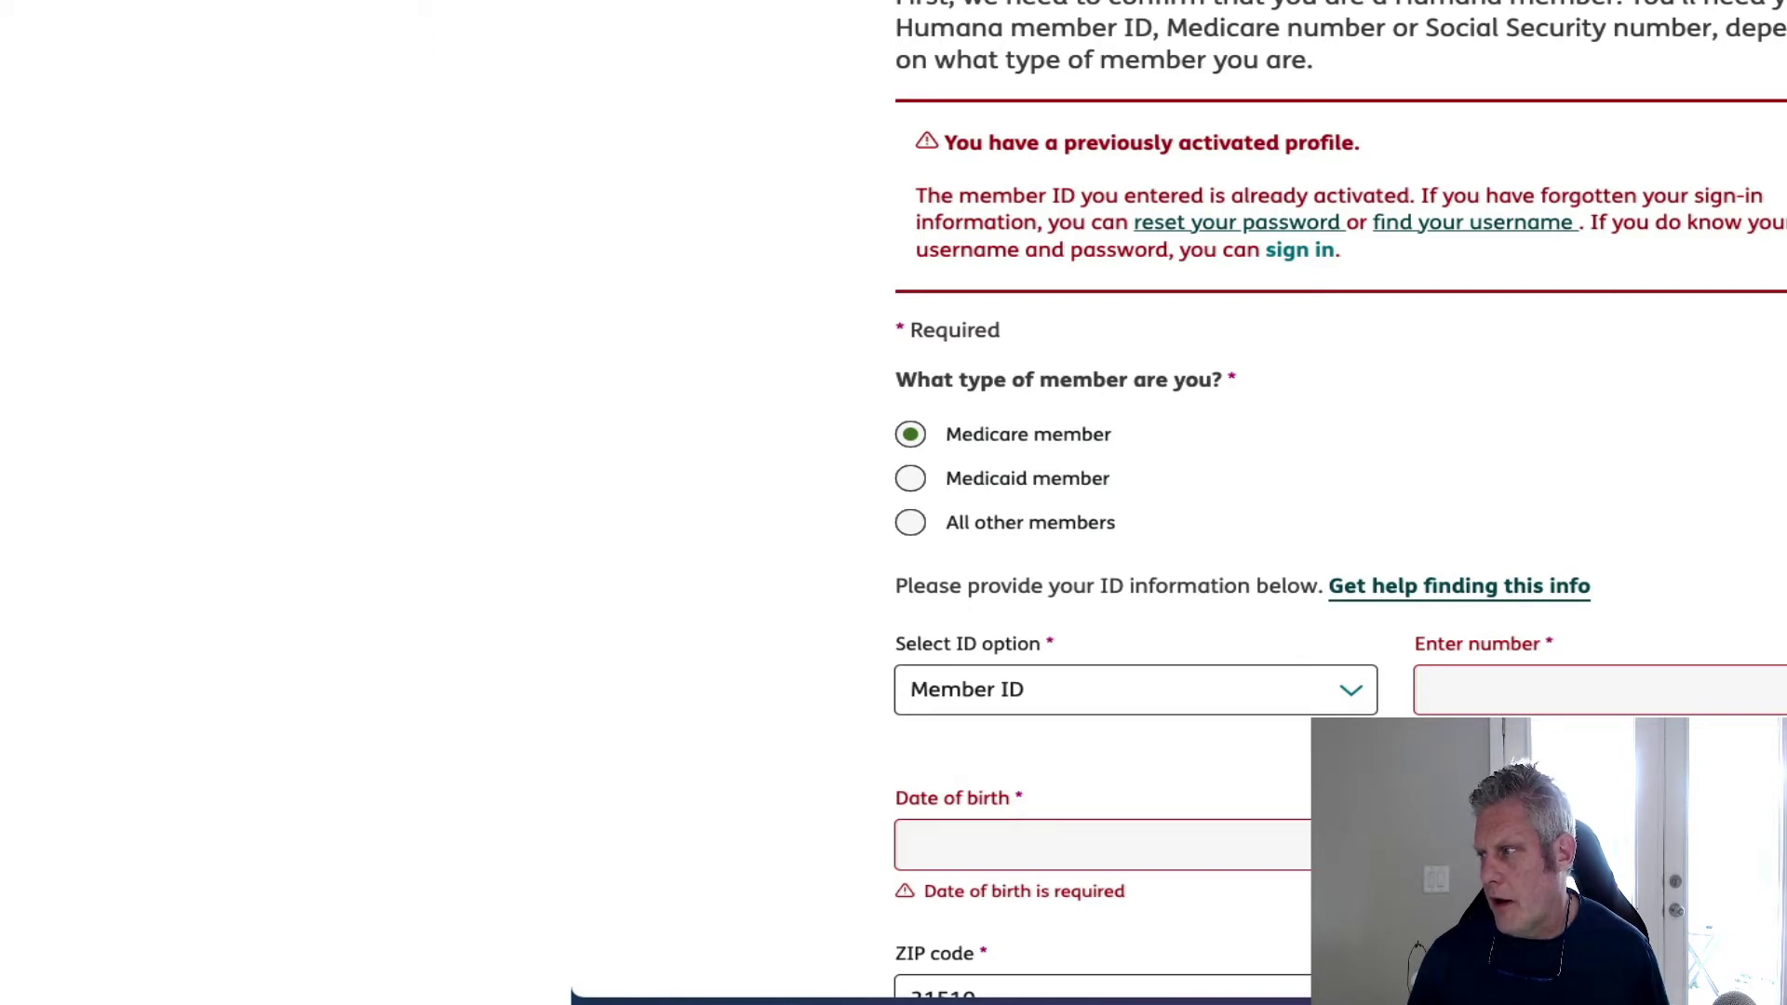
left_click(1548, 691)
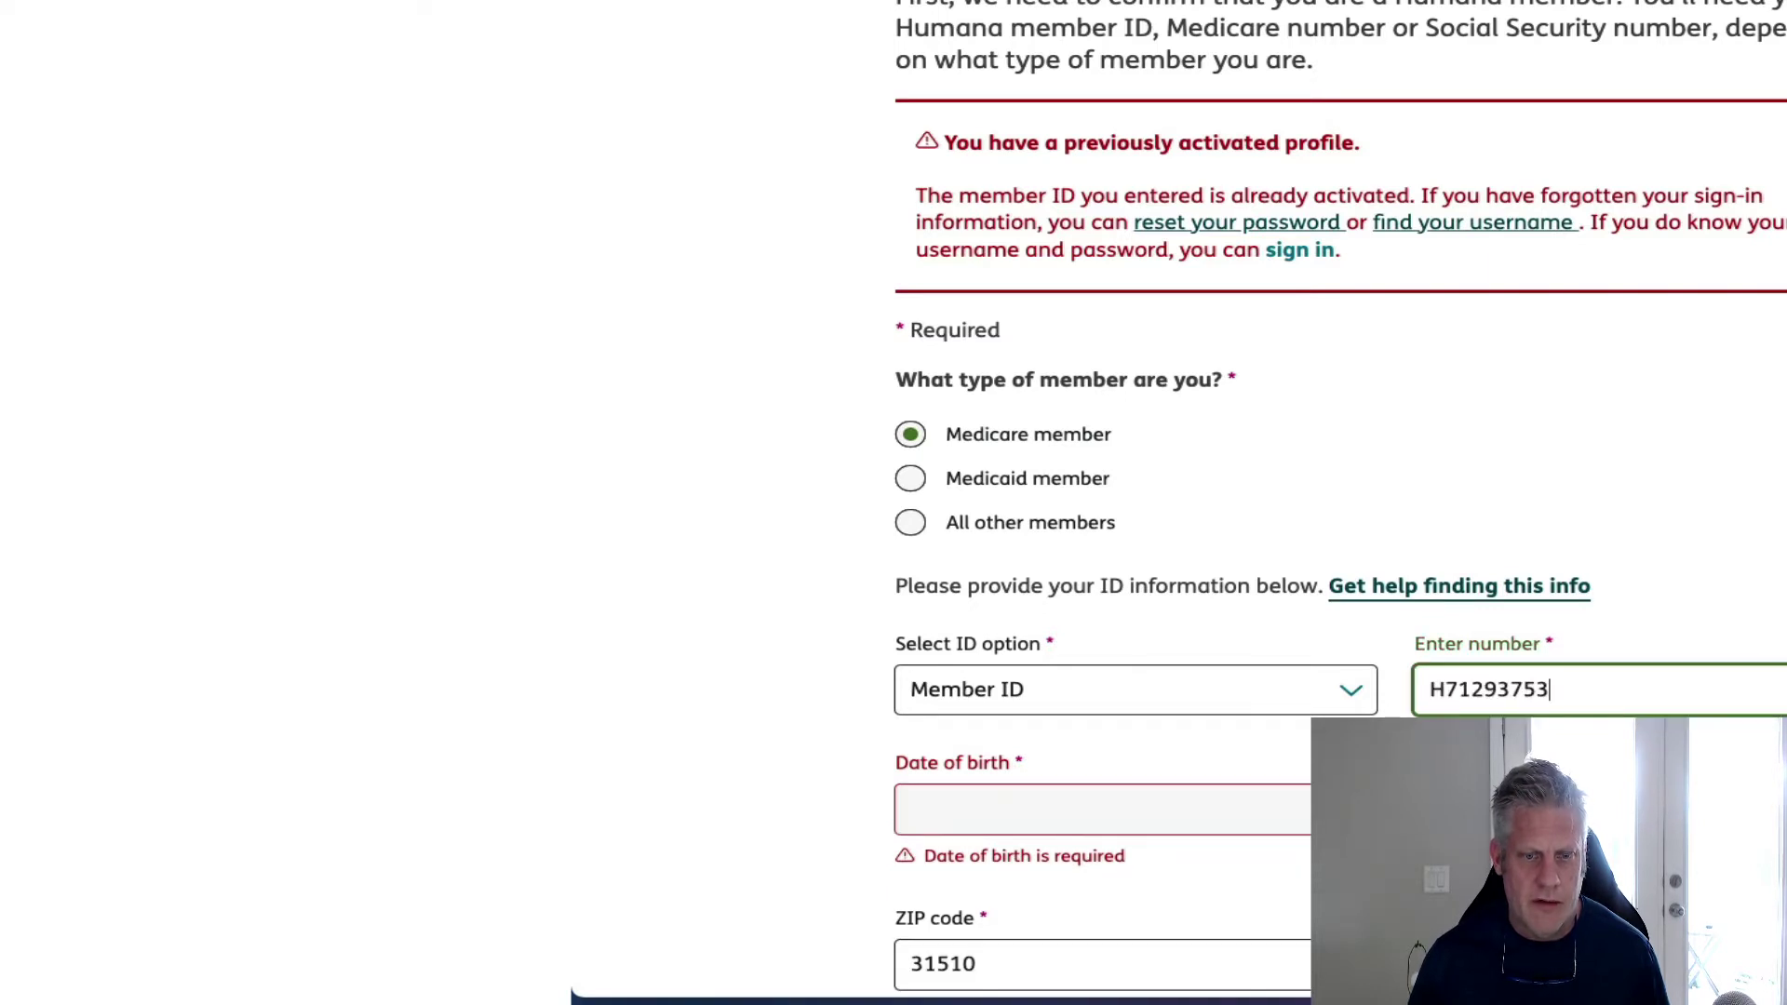
scroll(1135, 502, "down", 3)
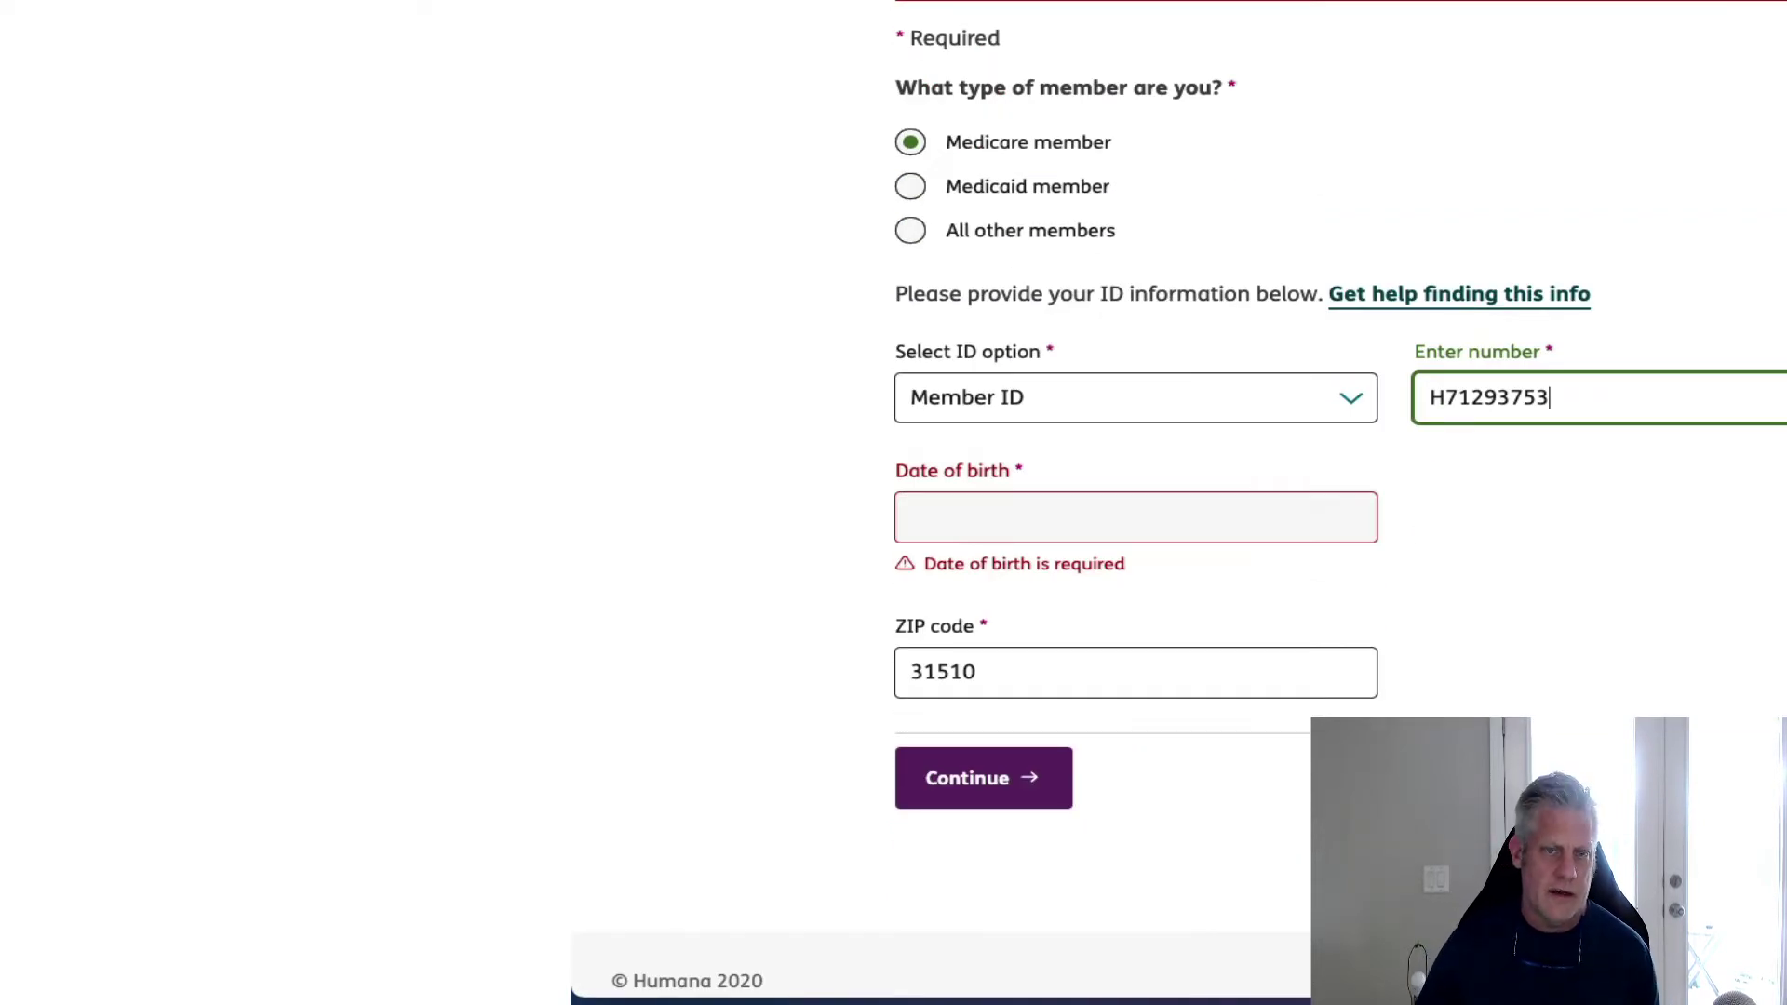
left_click(1624, 670)
left_click(1079, 528)
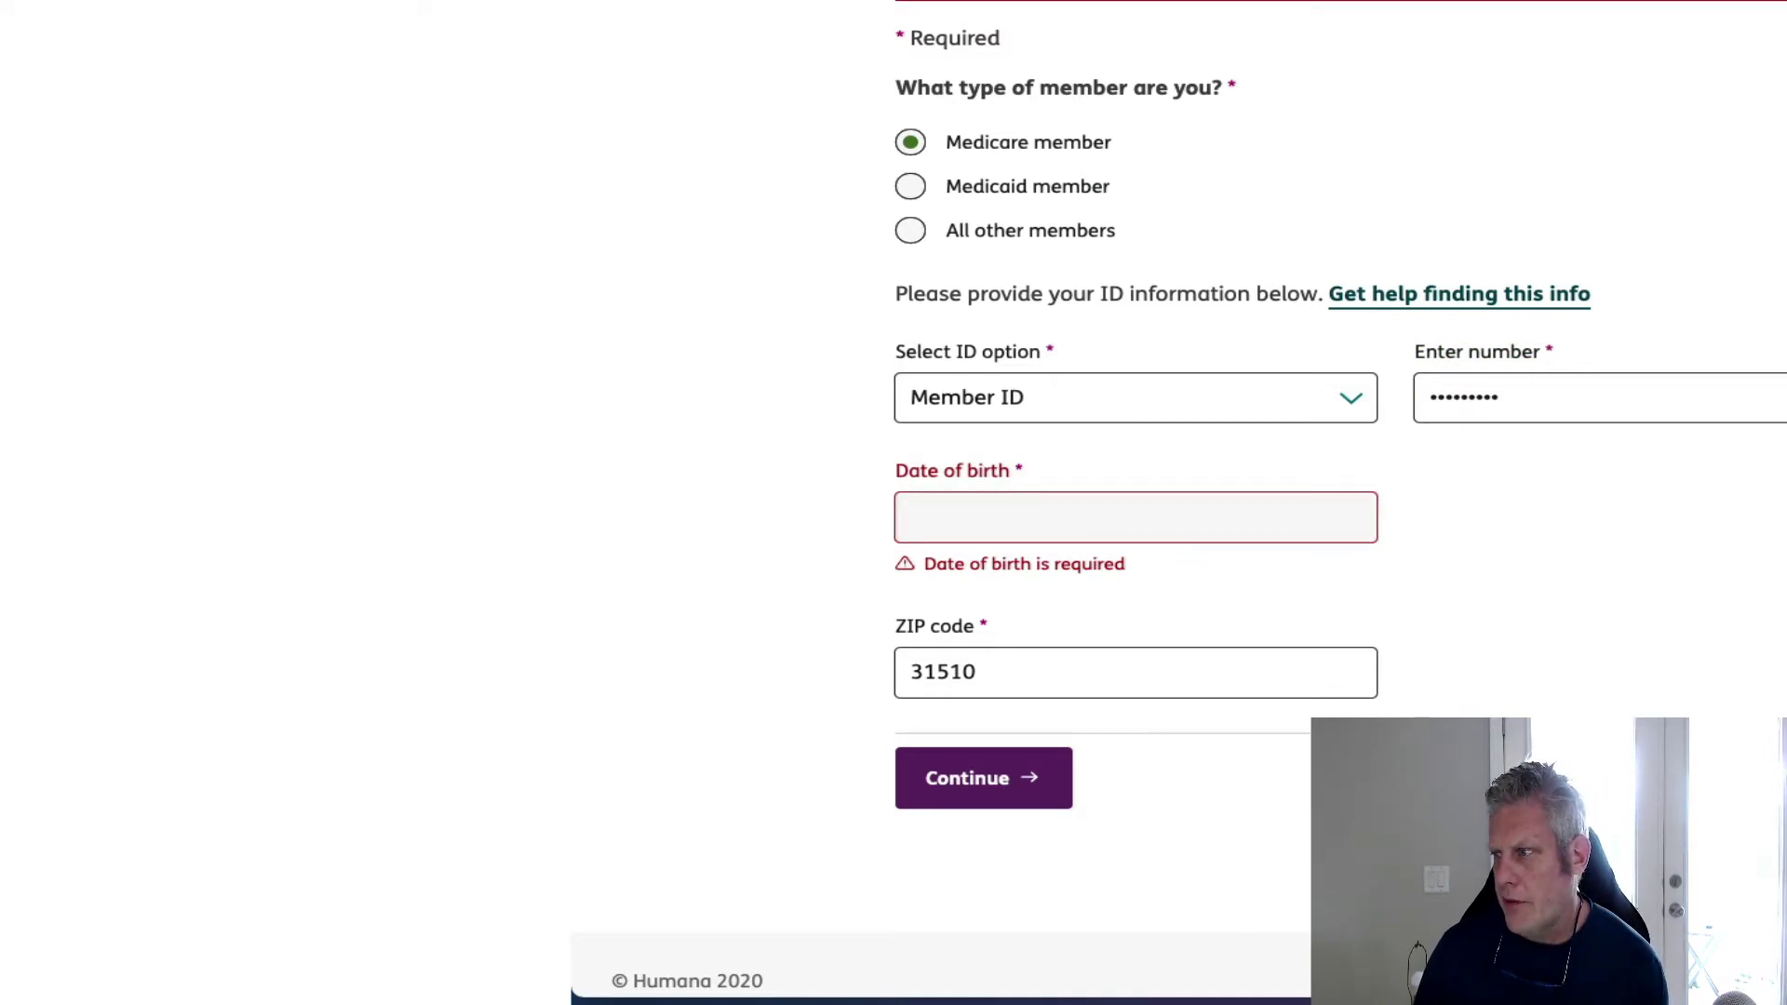
right_click(1043, 517)
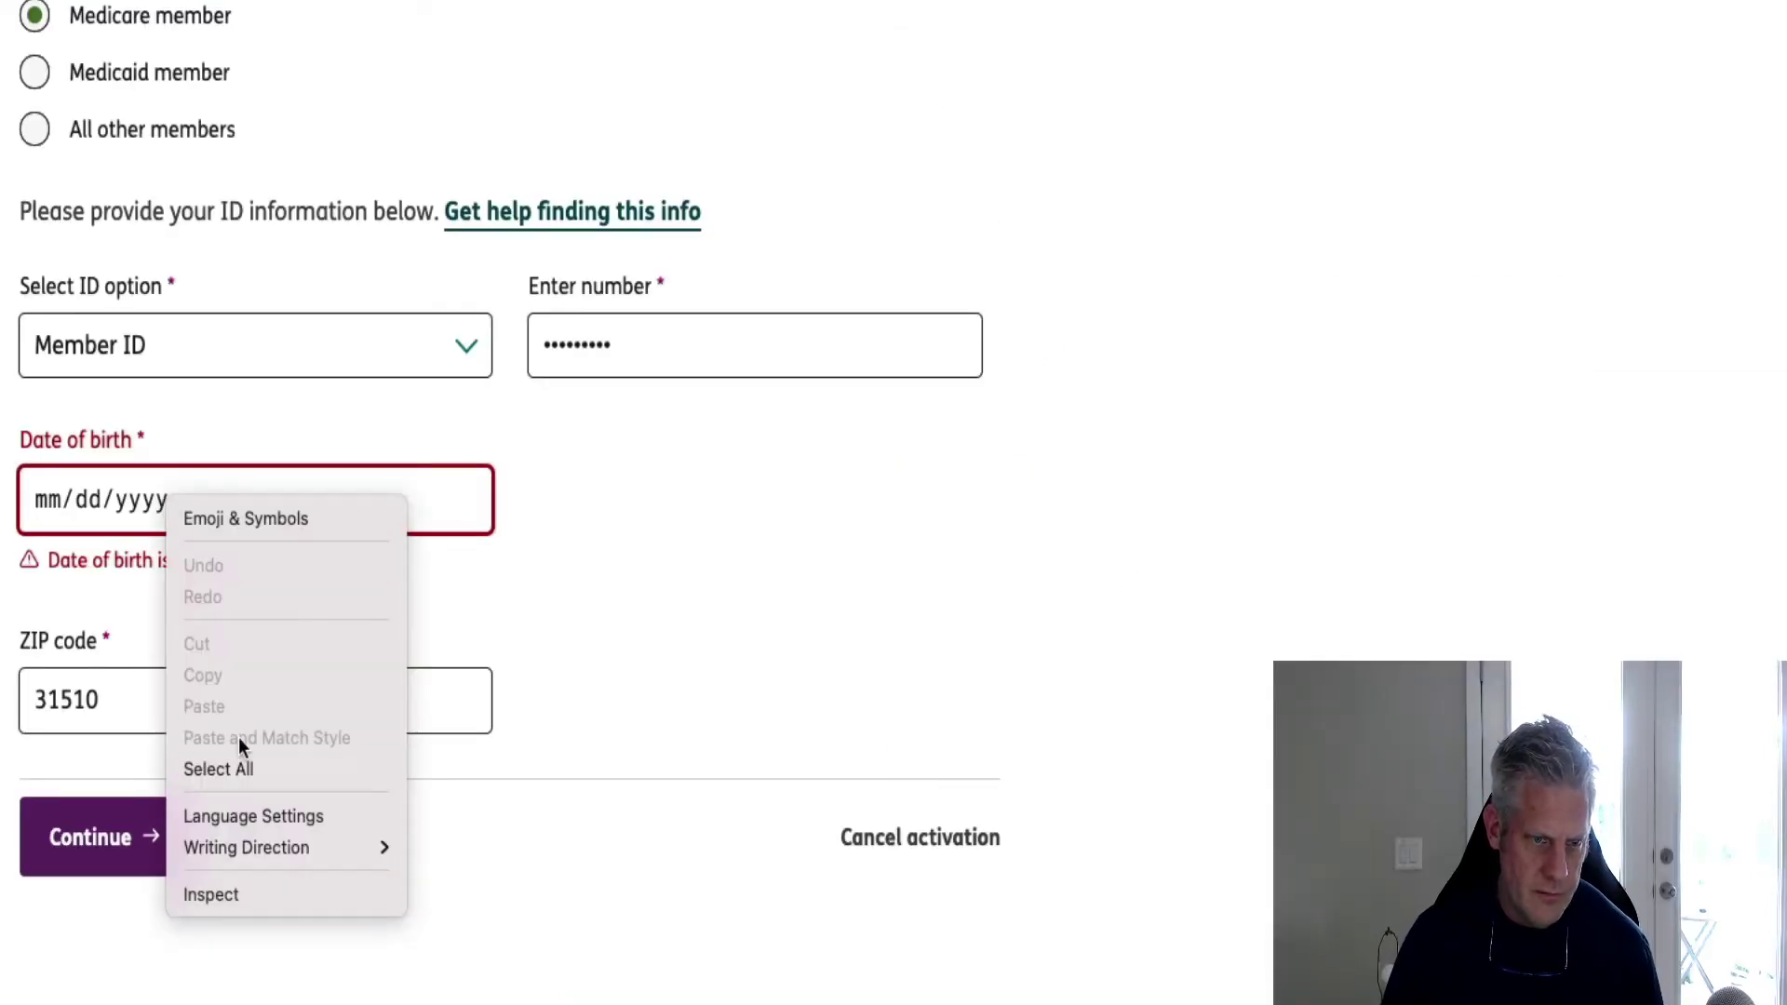
- Type the member's date of birth in mm/dd/yyyy format into the Date of birth field
left_click(61, 499)
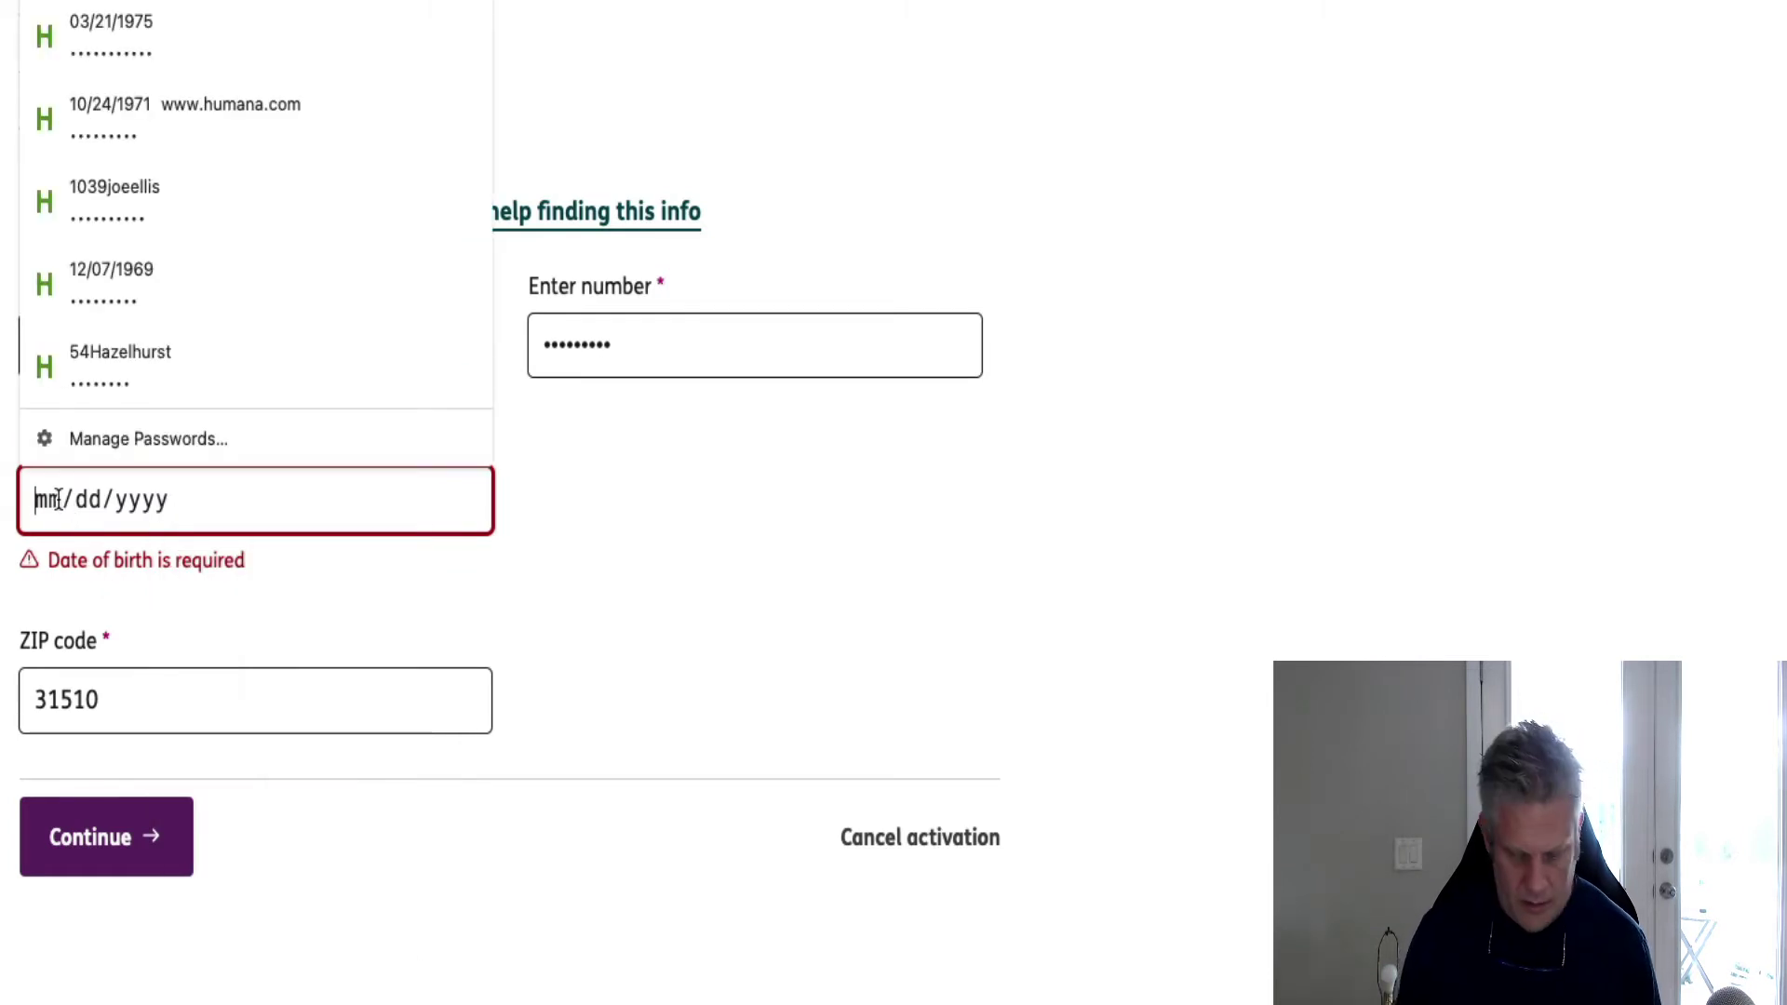
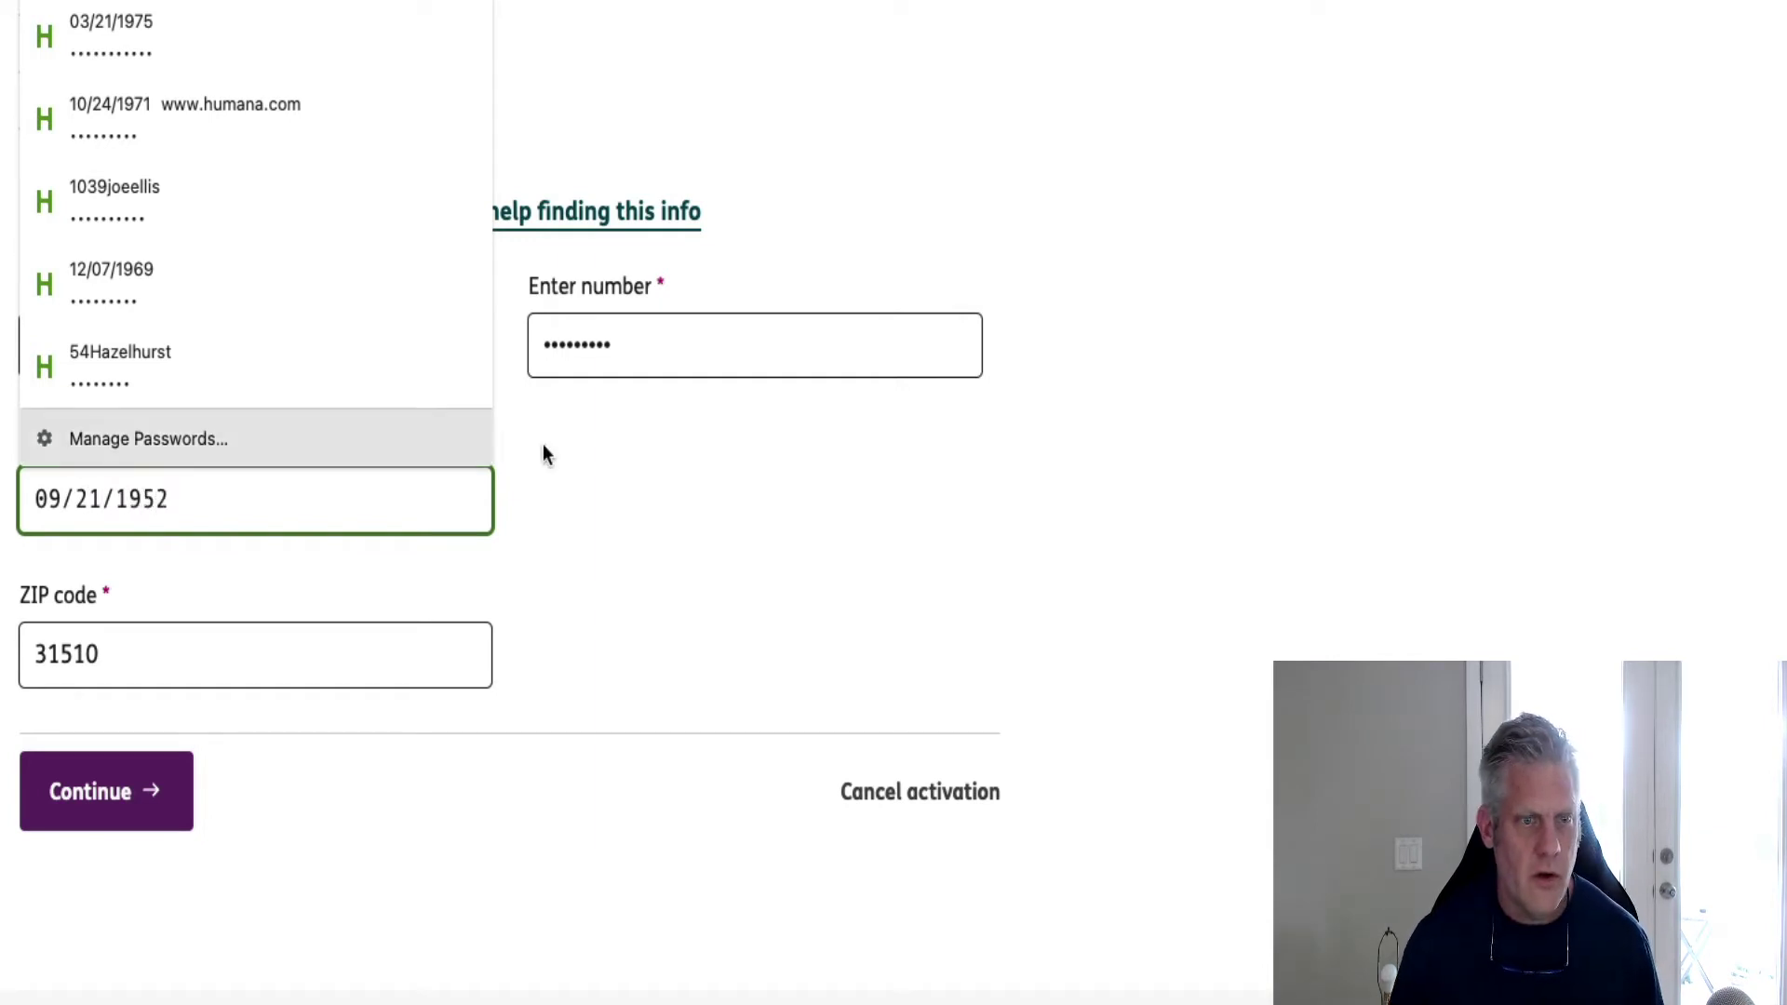
left_click(859, 459)
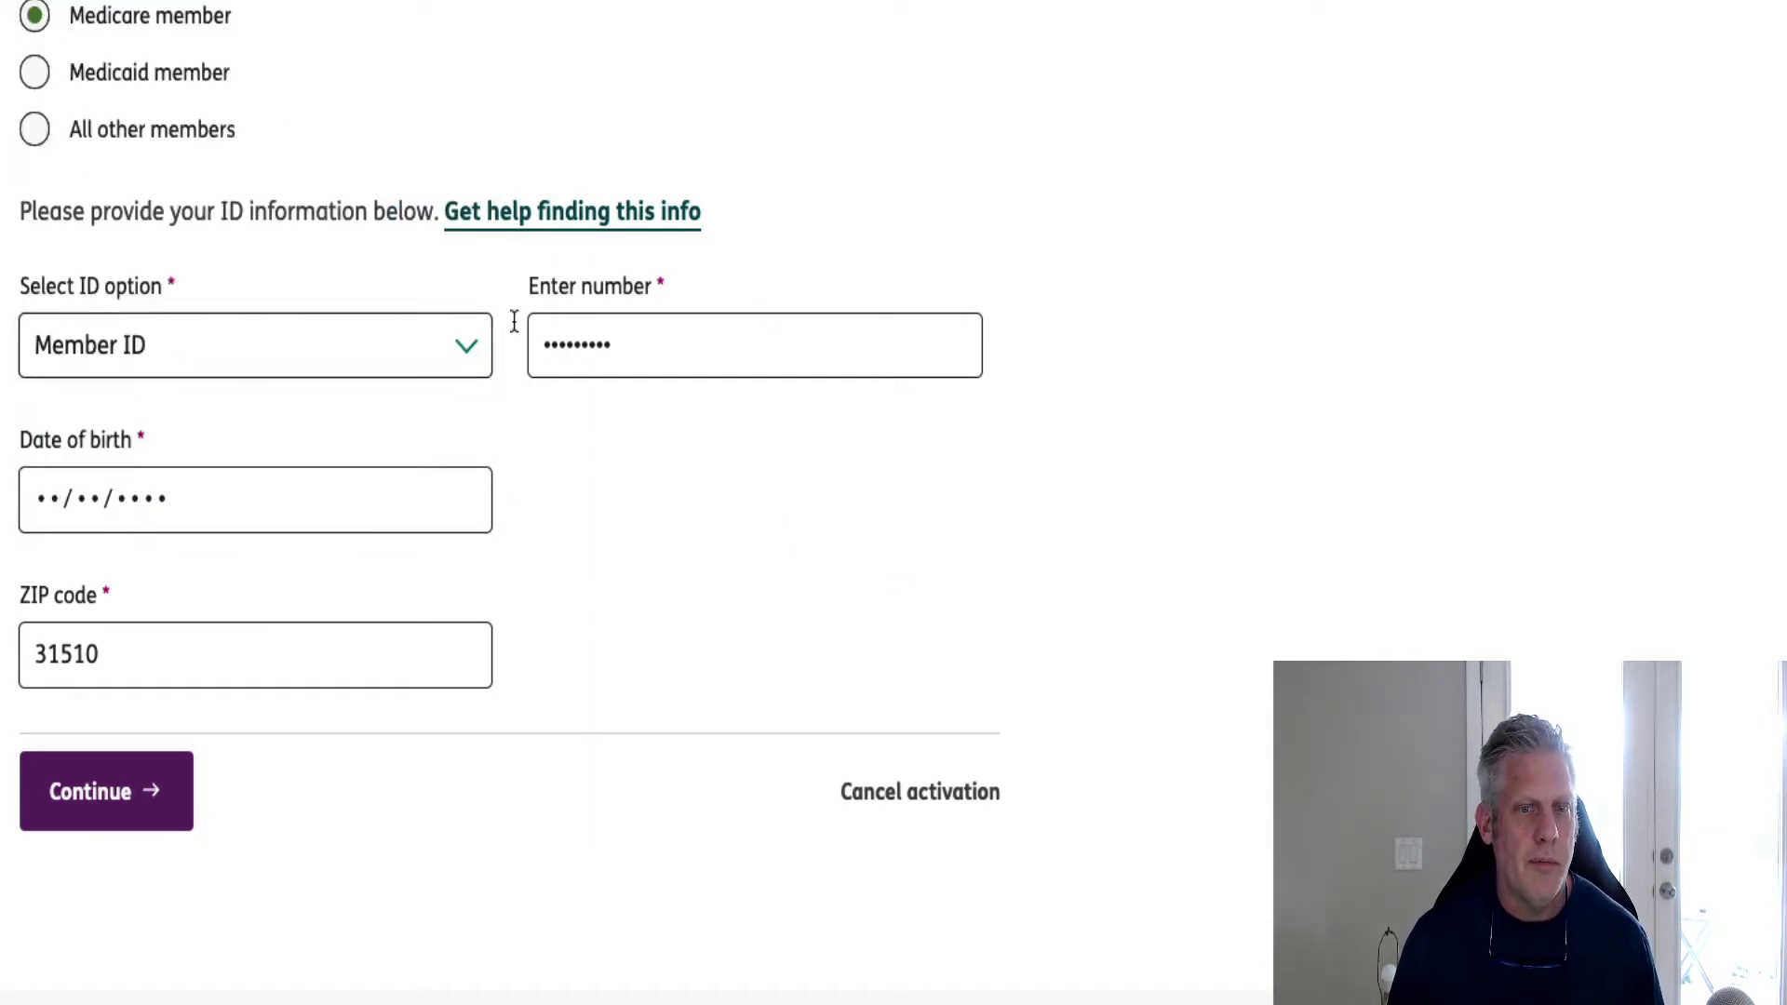
- Confirm Member ID is still the ID type and try Continue
scroll(1120, 480, "up", 1)
scroll(1120, 473, "up", 5)
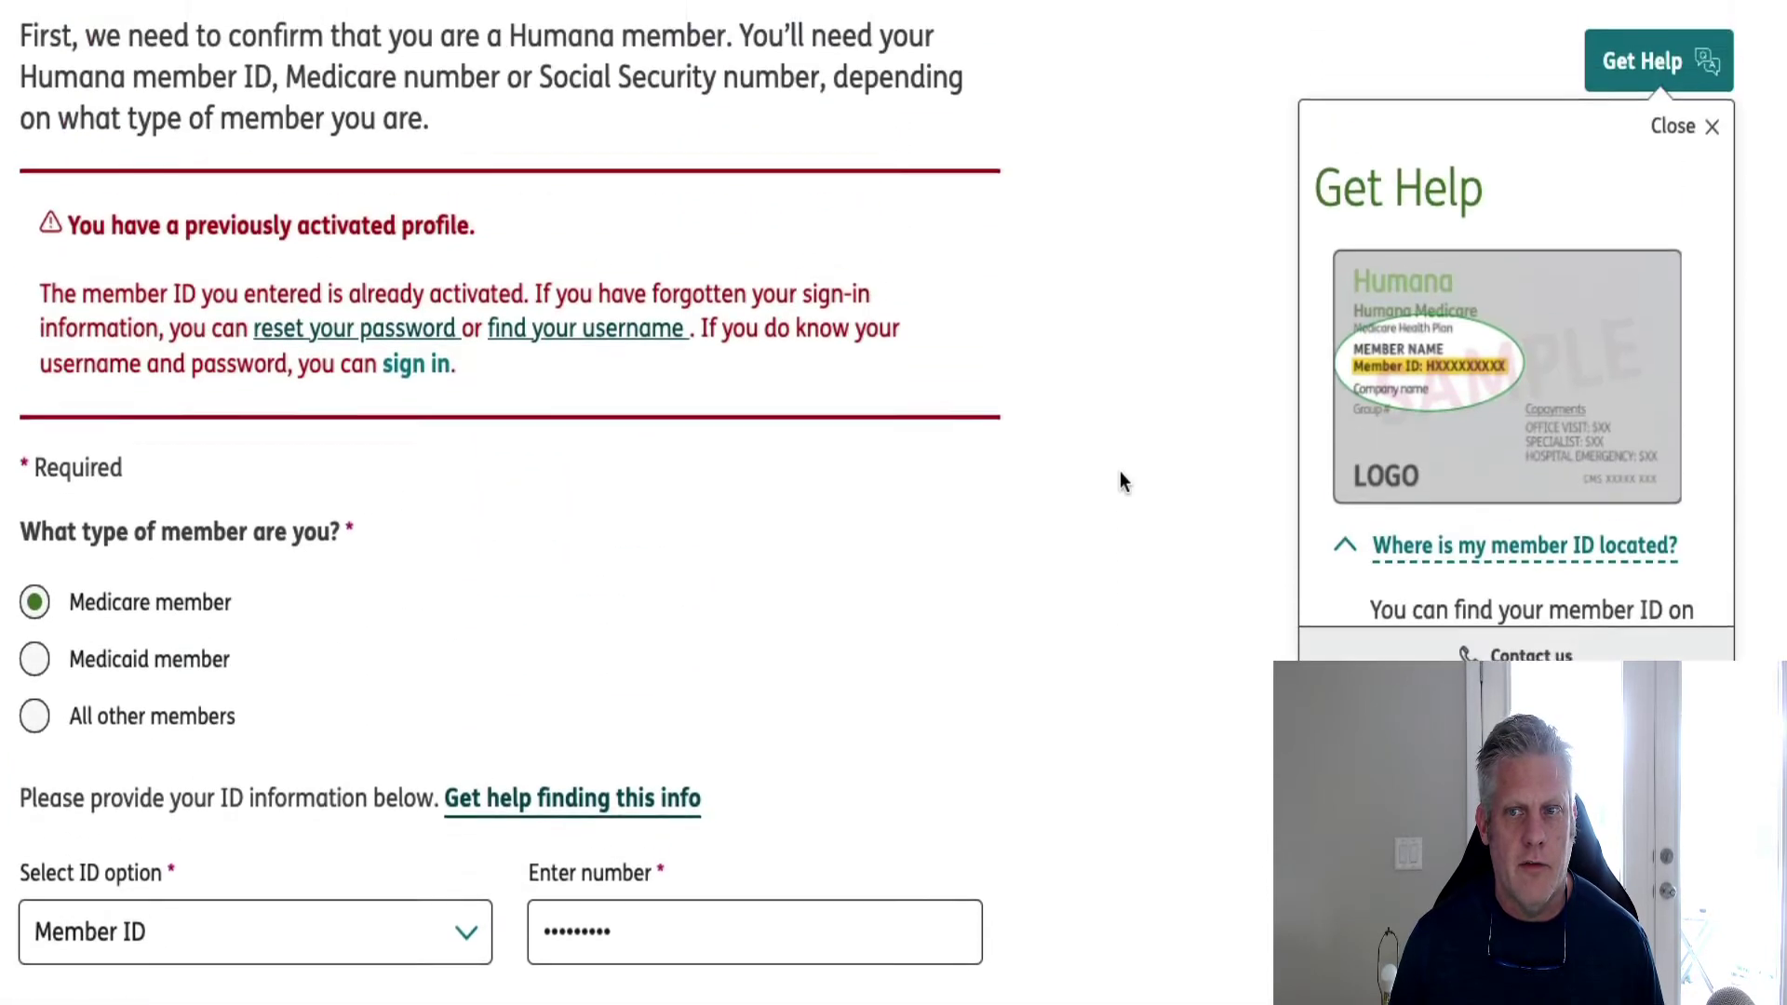
scroll(577, 694, "down", 4)
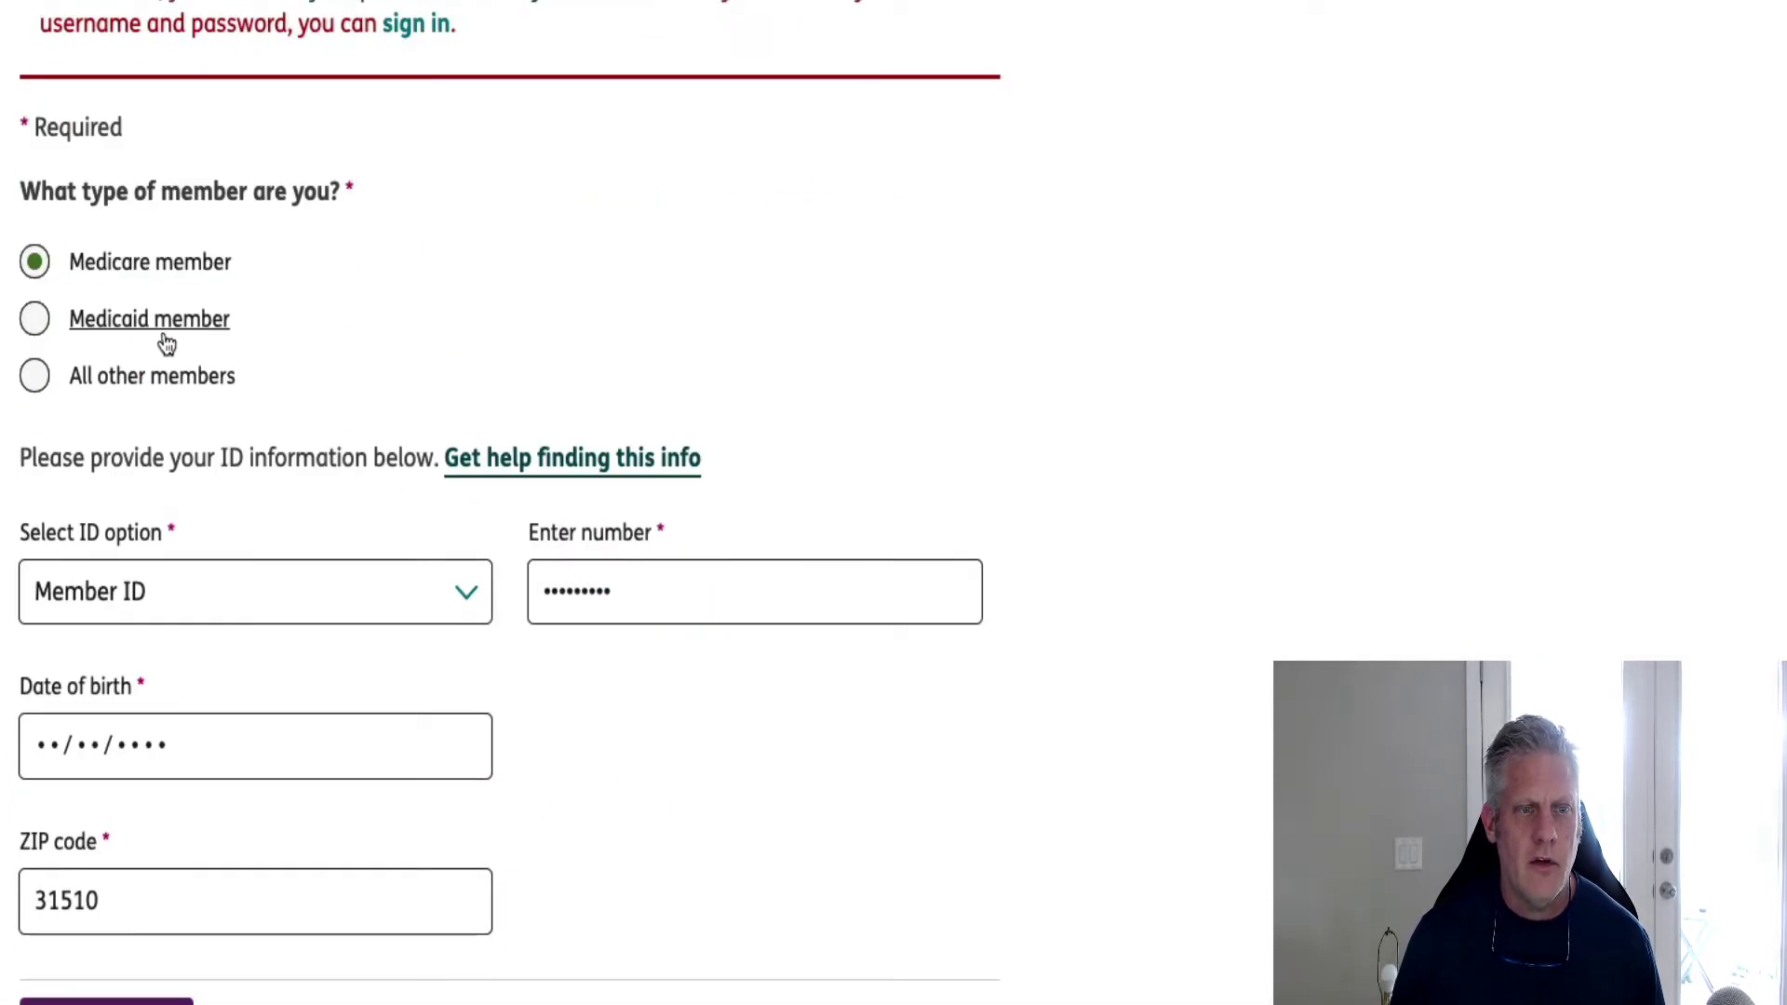
left_click(167, 607)
left_click(240, 511)
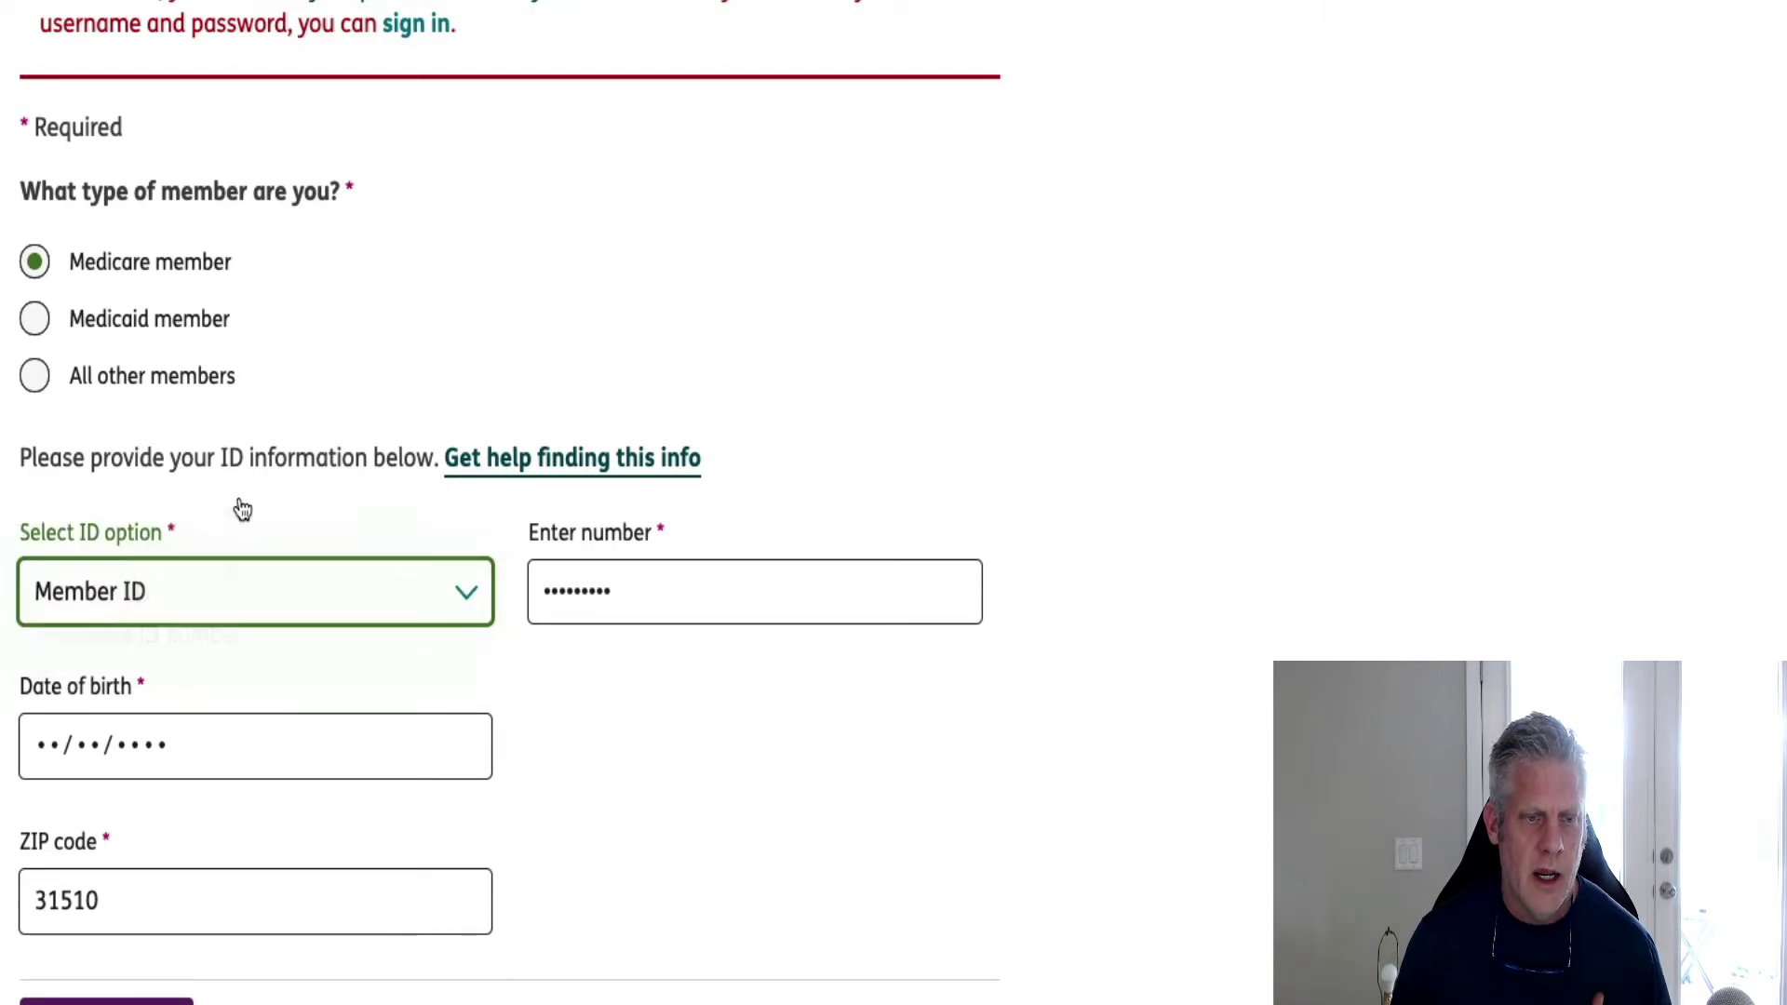
left_click(104, 1001)
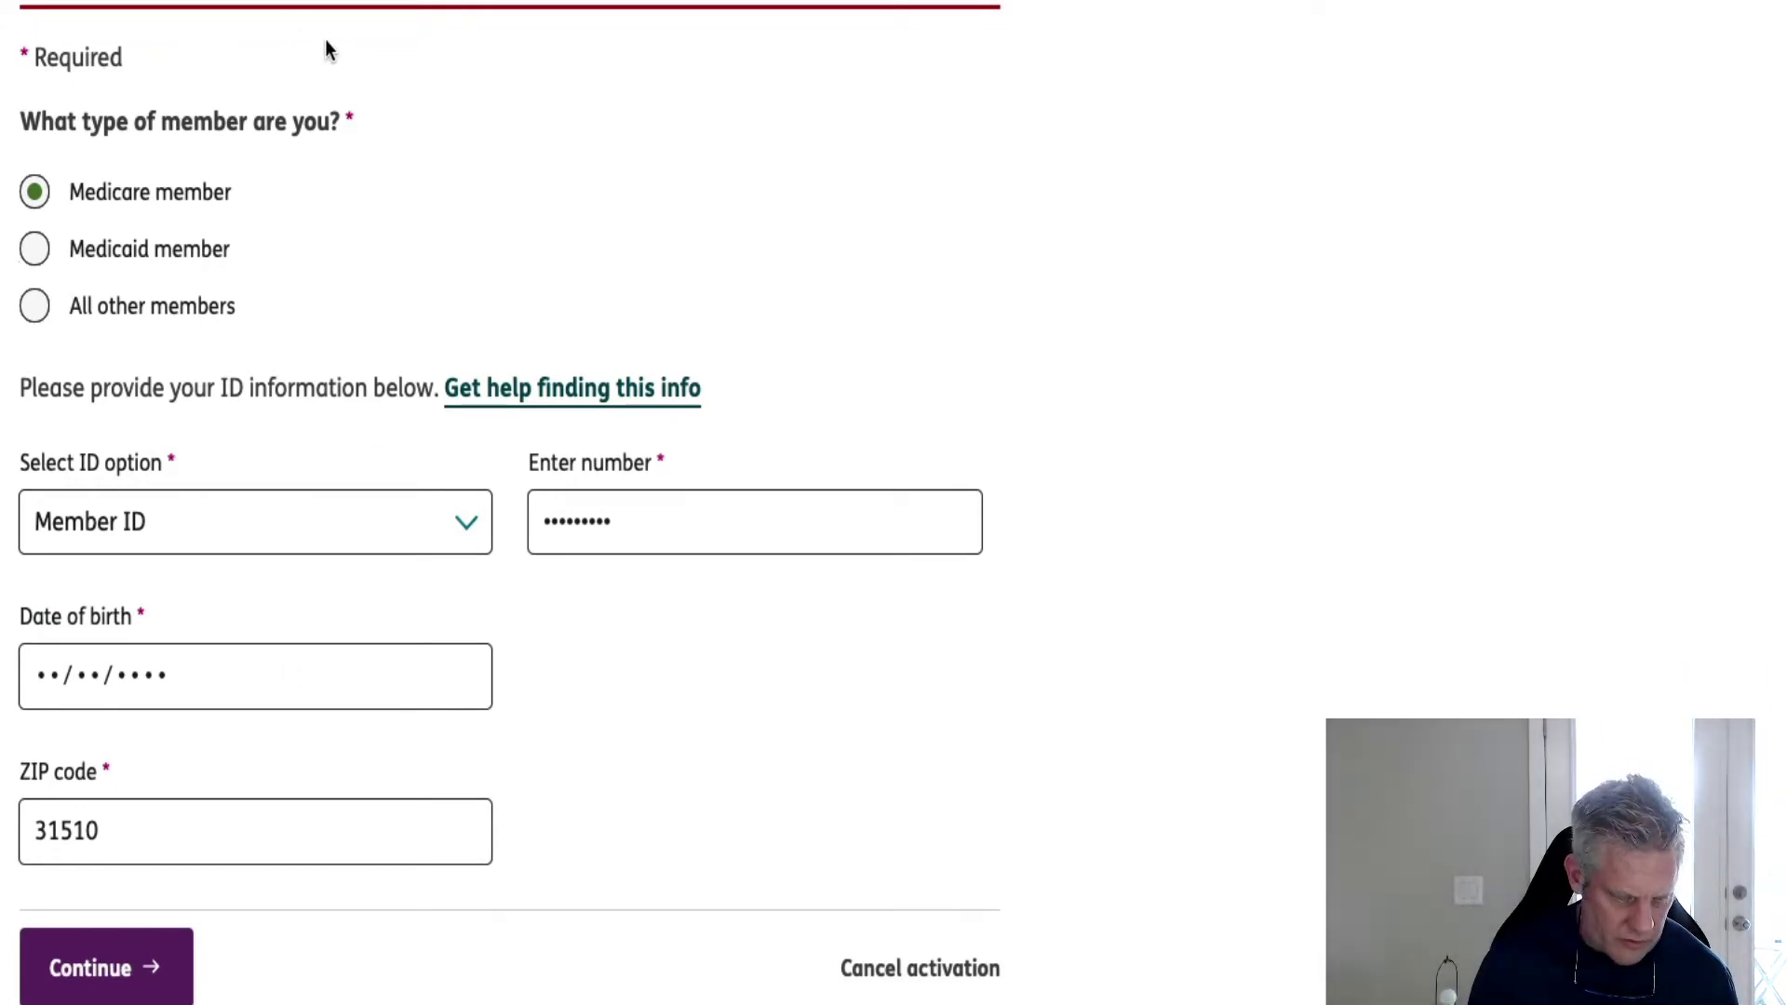
- Reveal the ID number to verify it, then submit the member information
scroll(270, 270, "down", 3)
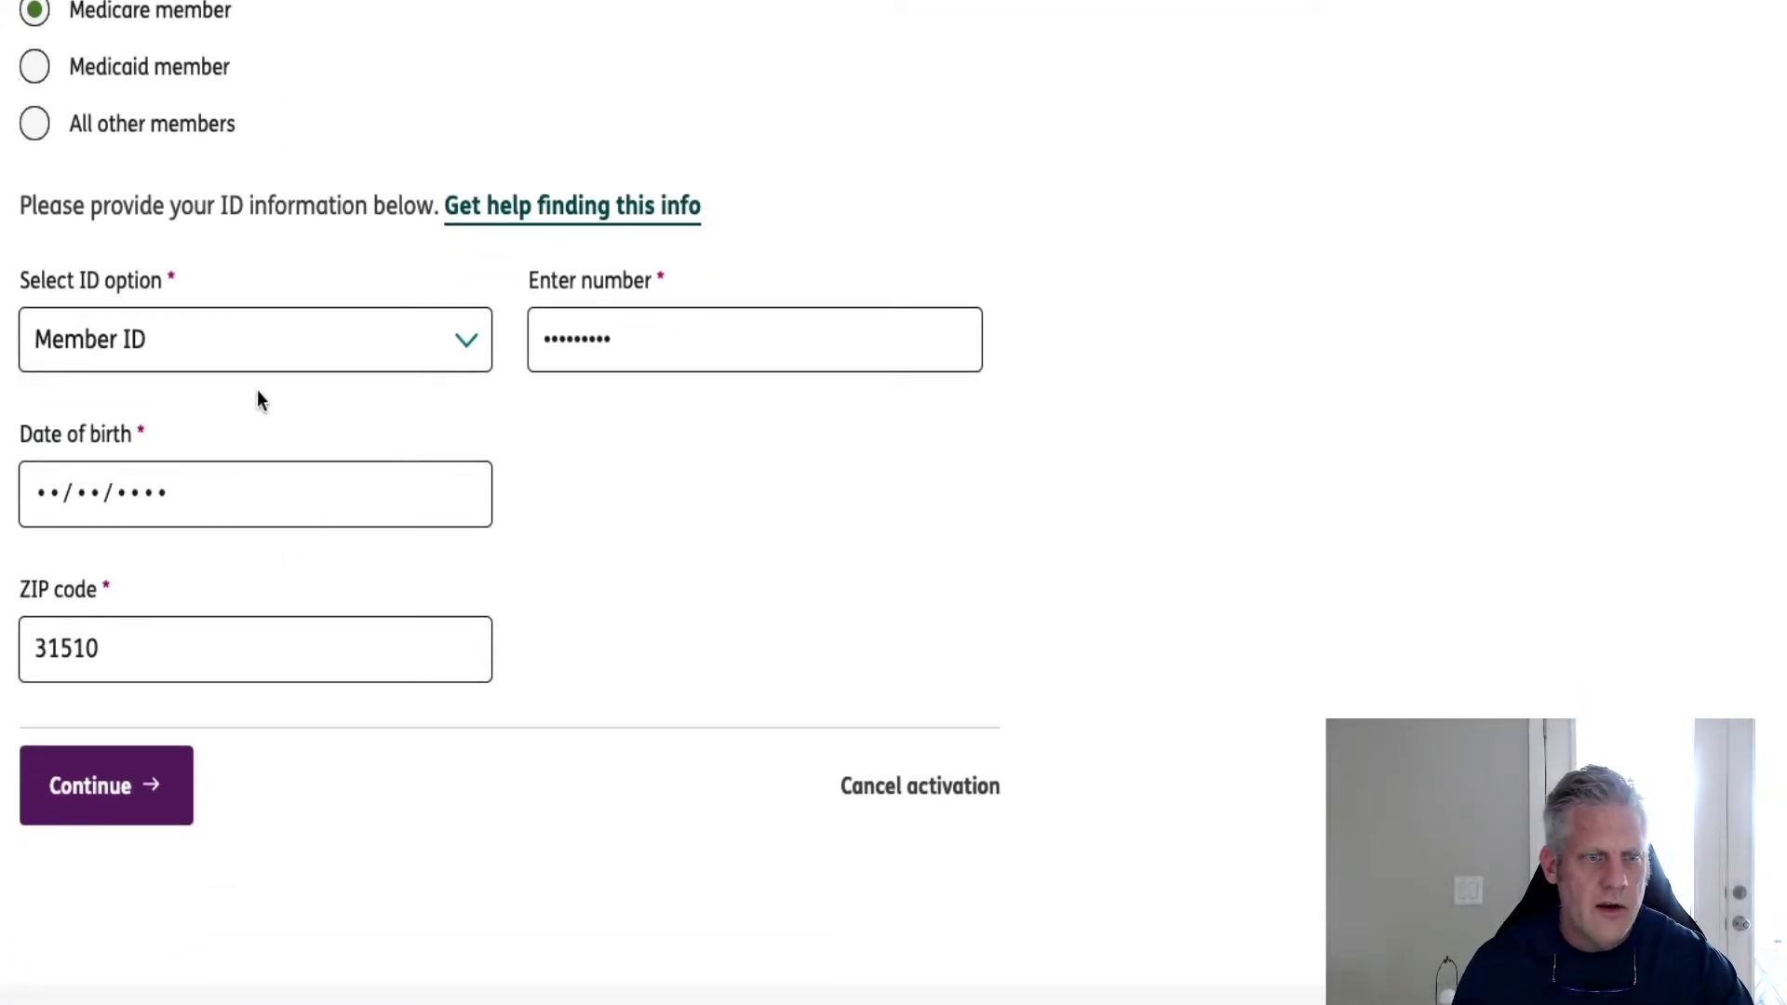
scroll(259, 395, "up", 6)
scroll(279, 387, "down", 7)
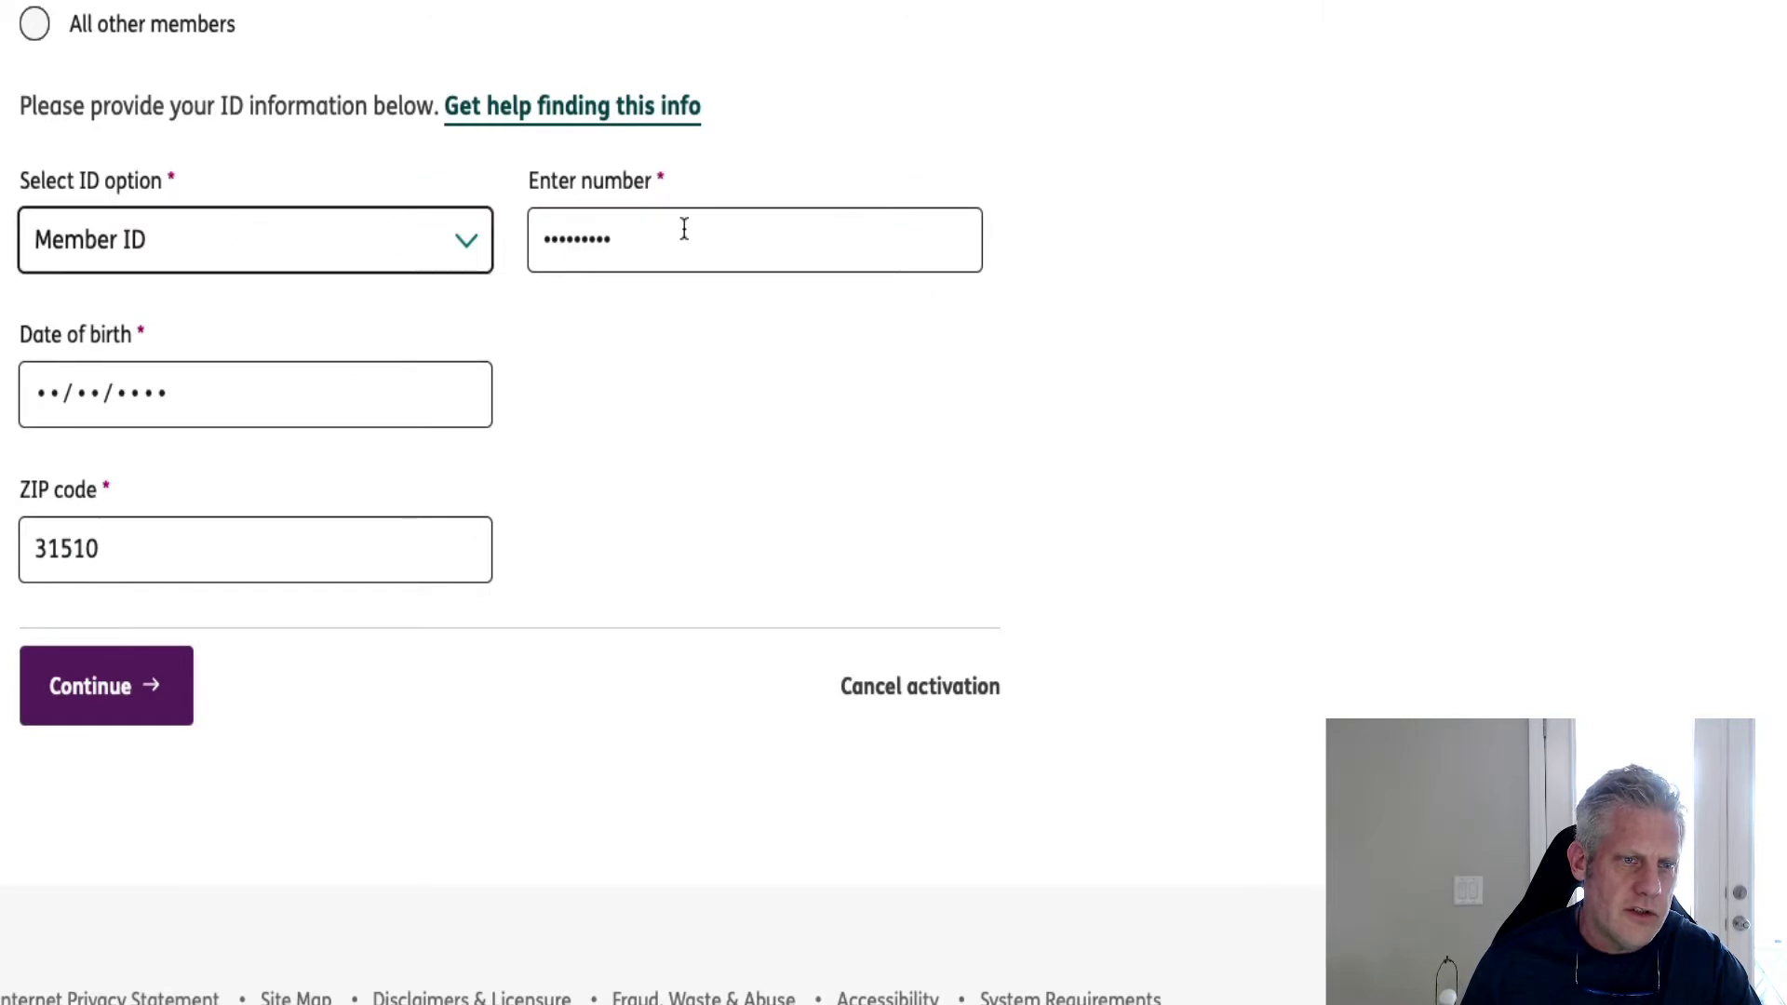
left_click(633, 242)
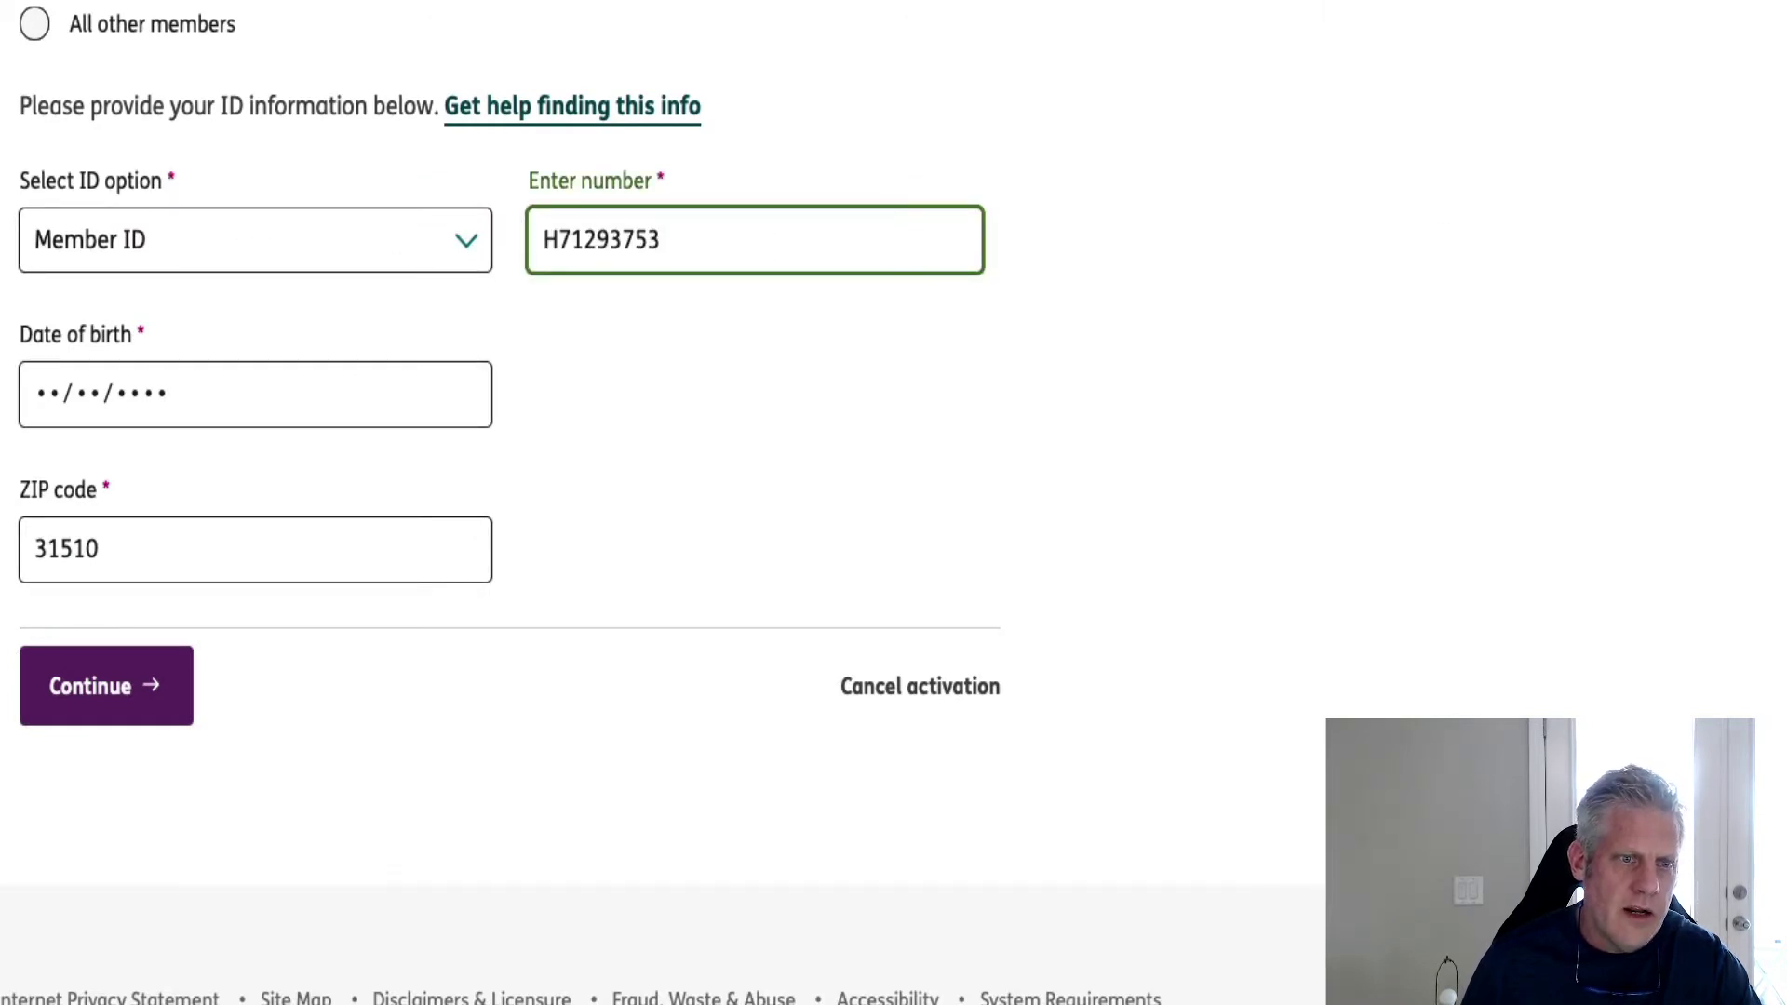
key("Return")
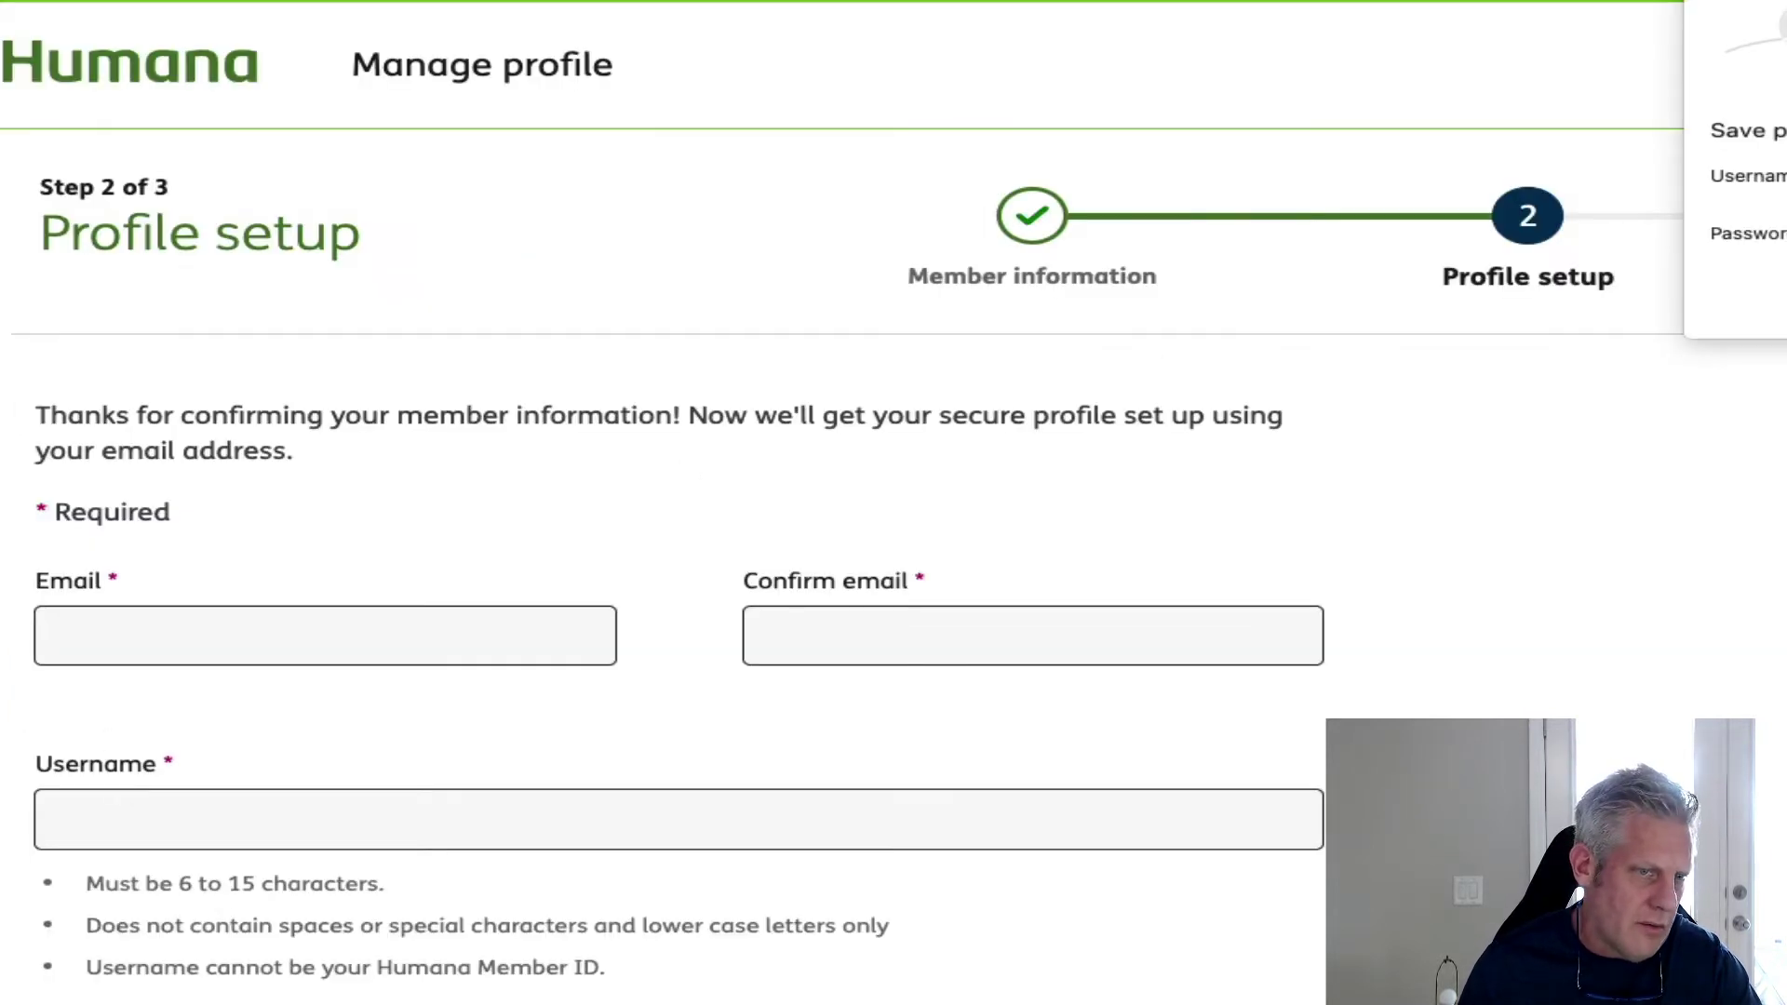
- Autofill the Email and Confirm Email fields with the saved email address
scroll(371, 539, "down", 1)
left_click(372, 528)
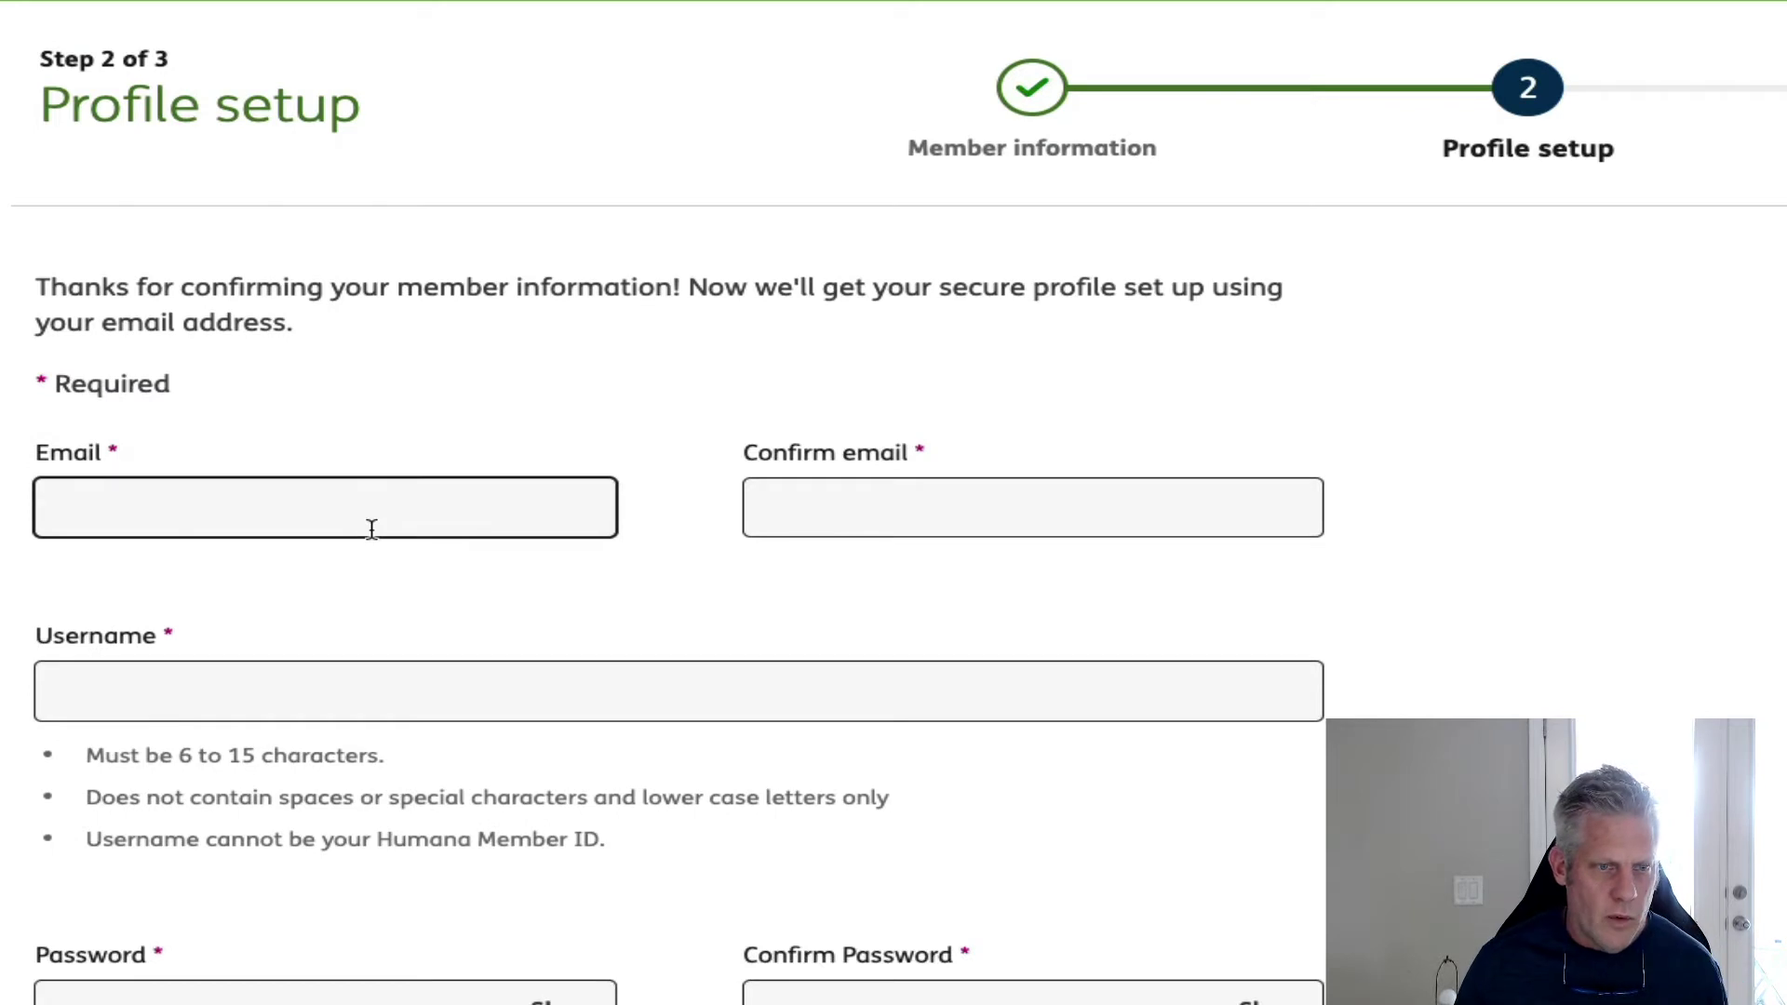
left_click(193, 514)
left_click(240, 606)
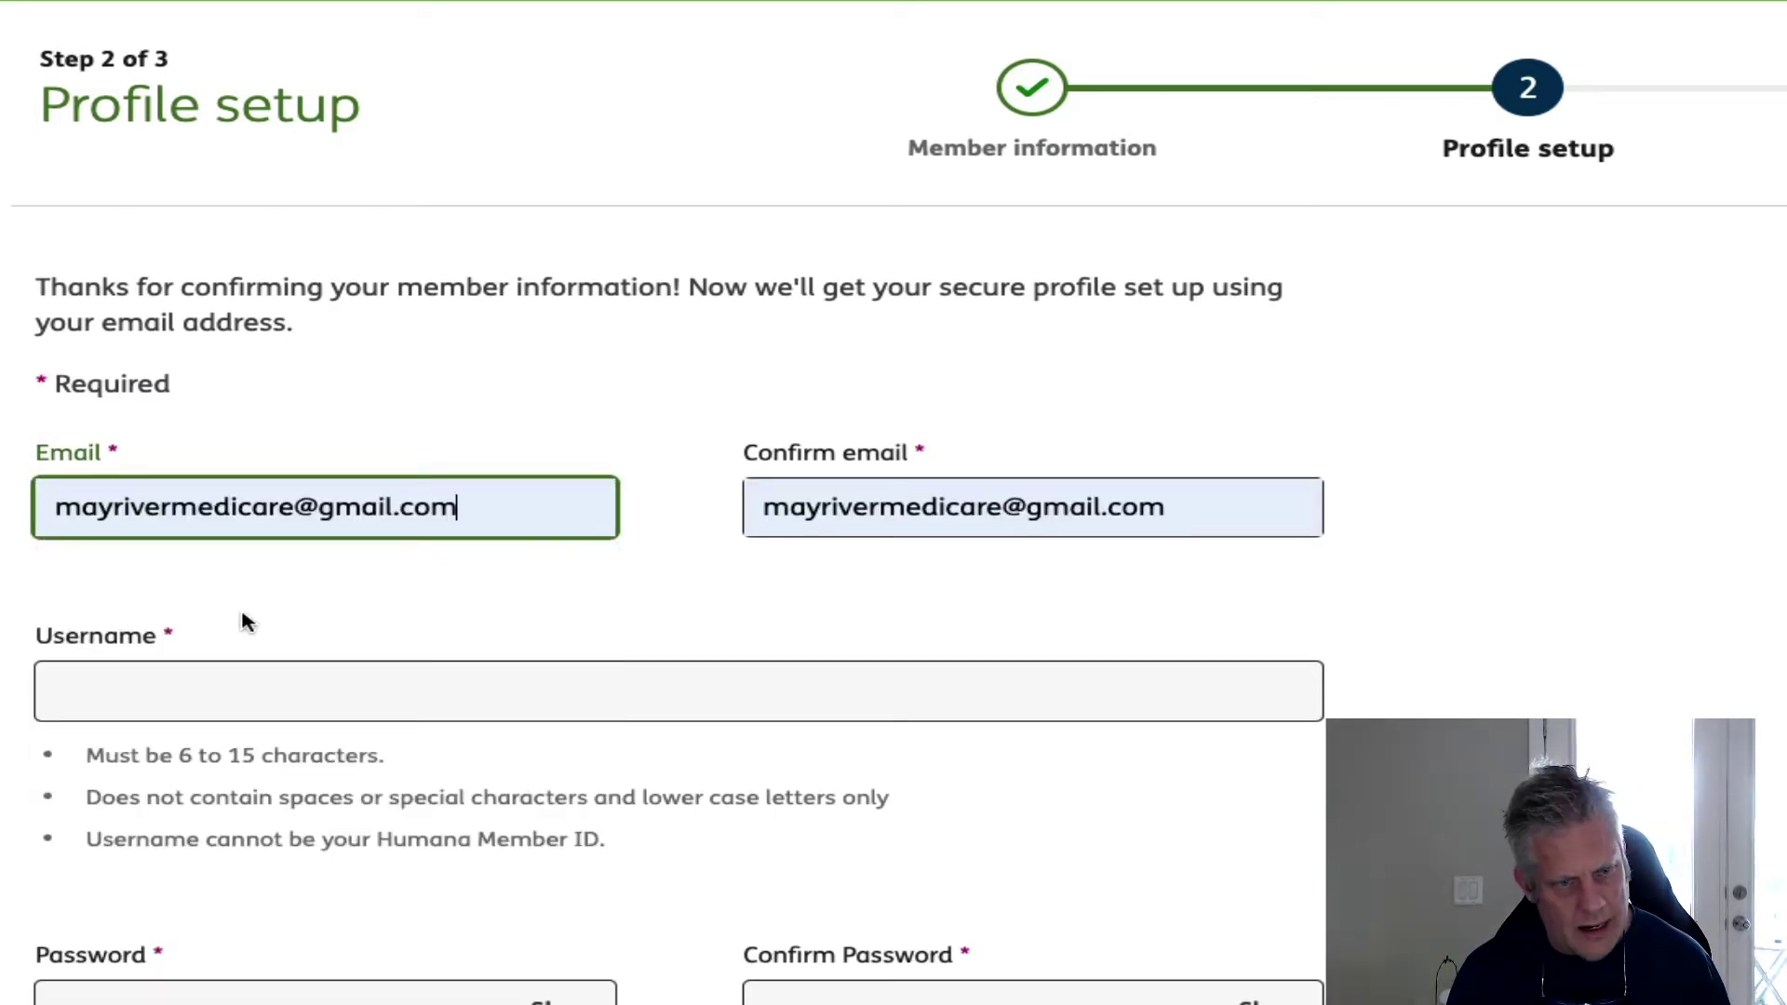
left_click(1128, 396)
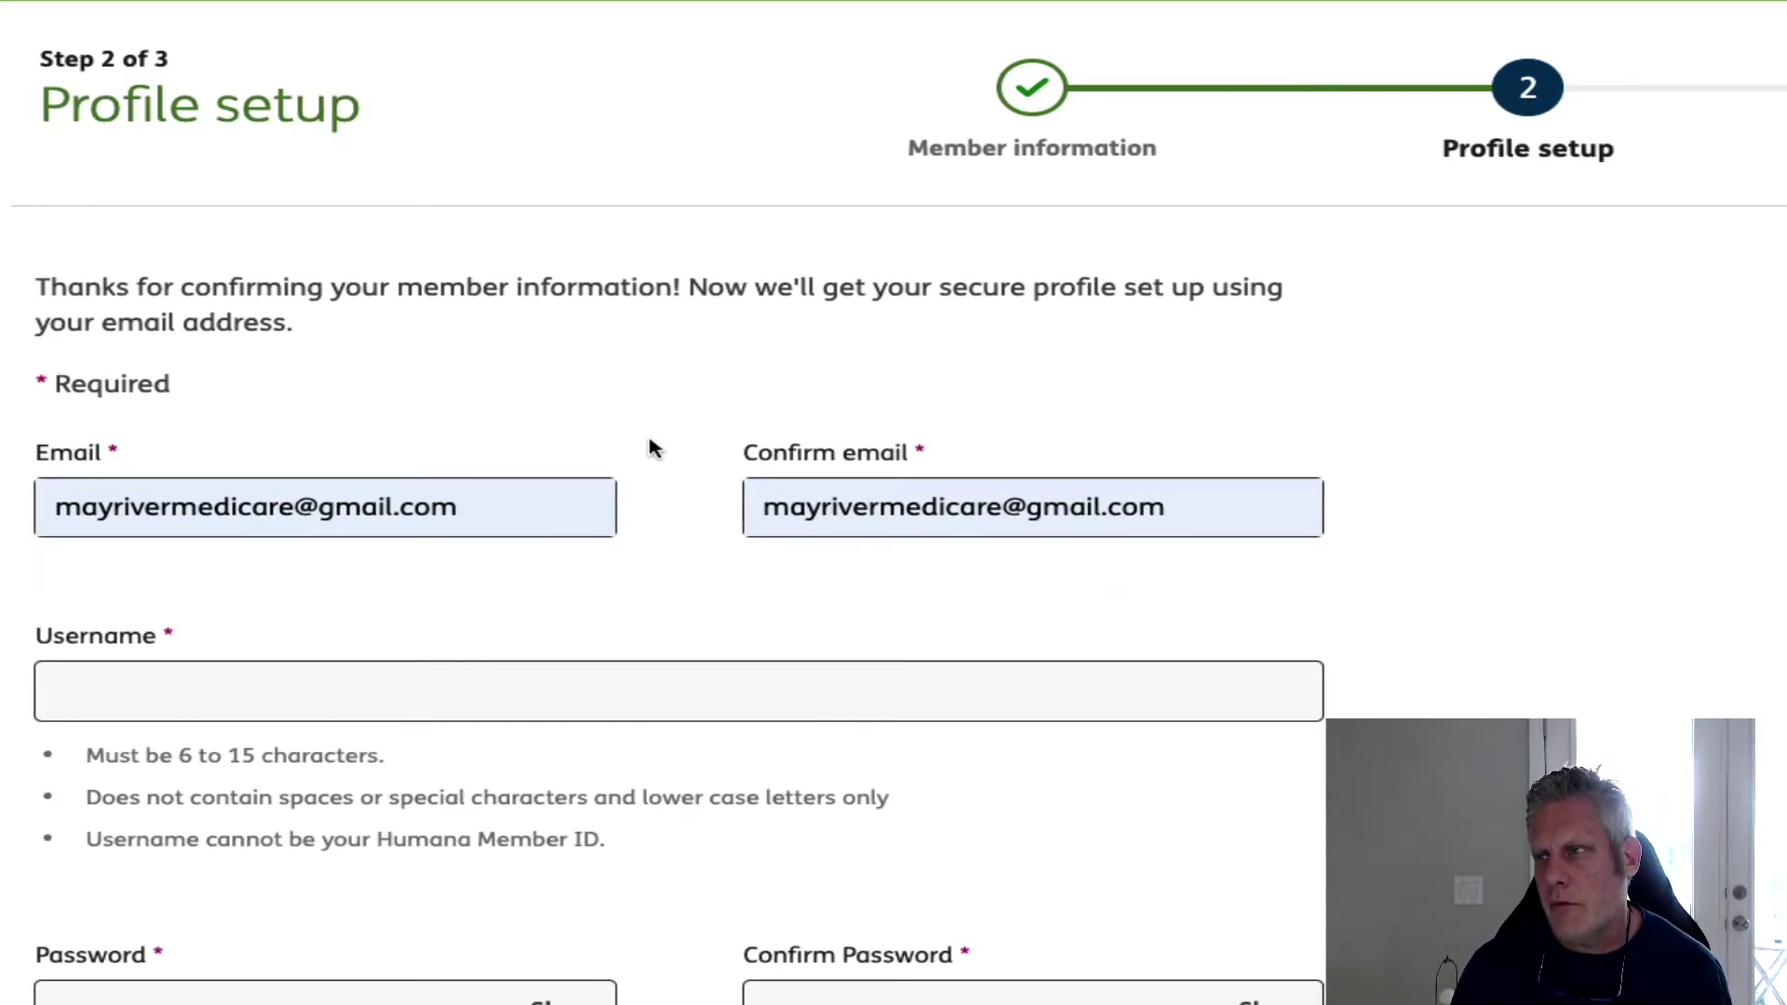
scroll(686, 478, "down", 3)
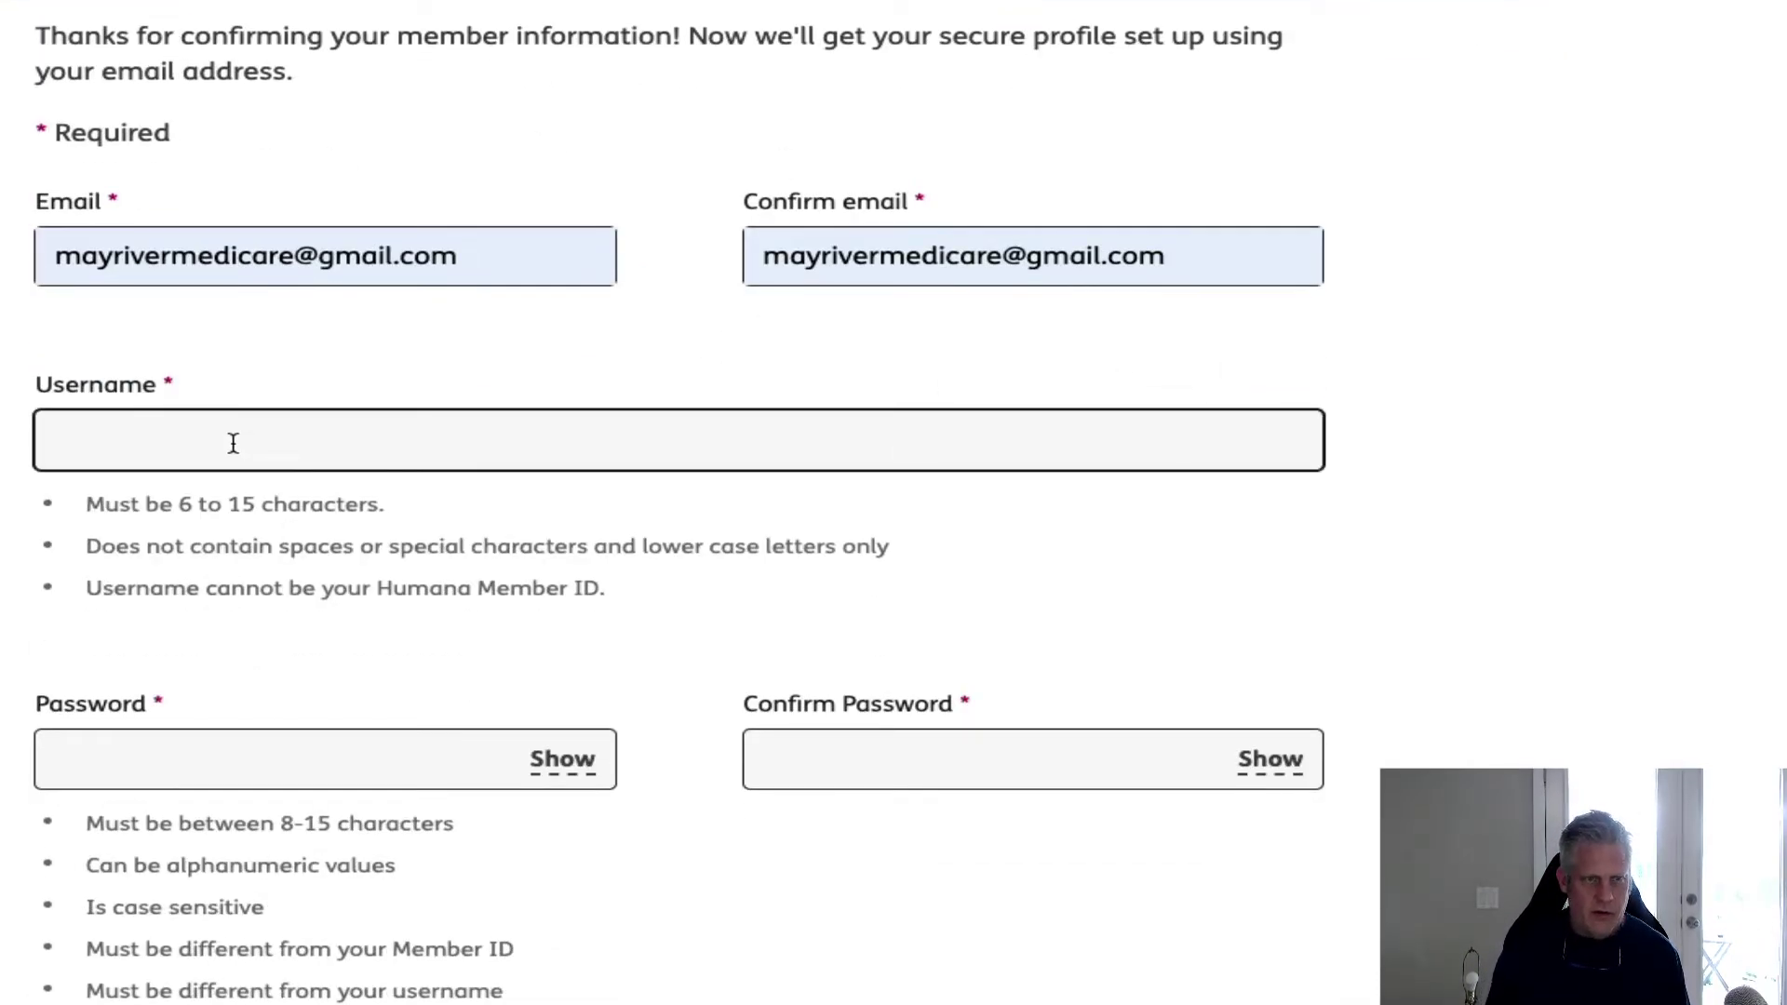
left_click(233, 443)
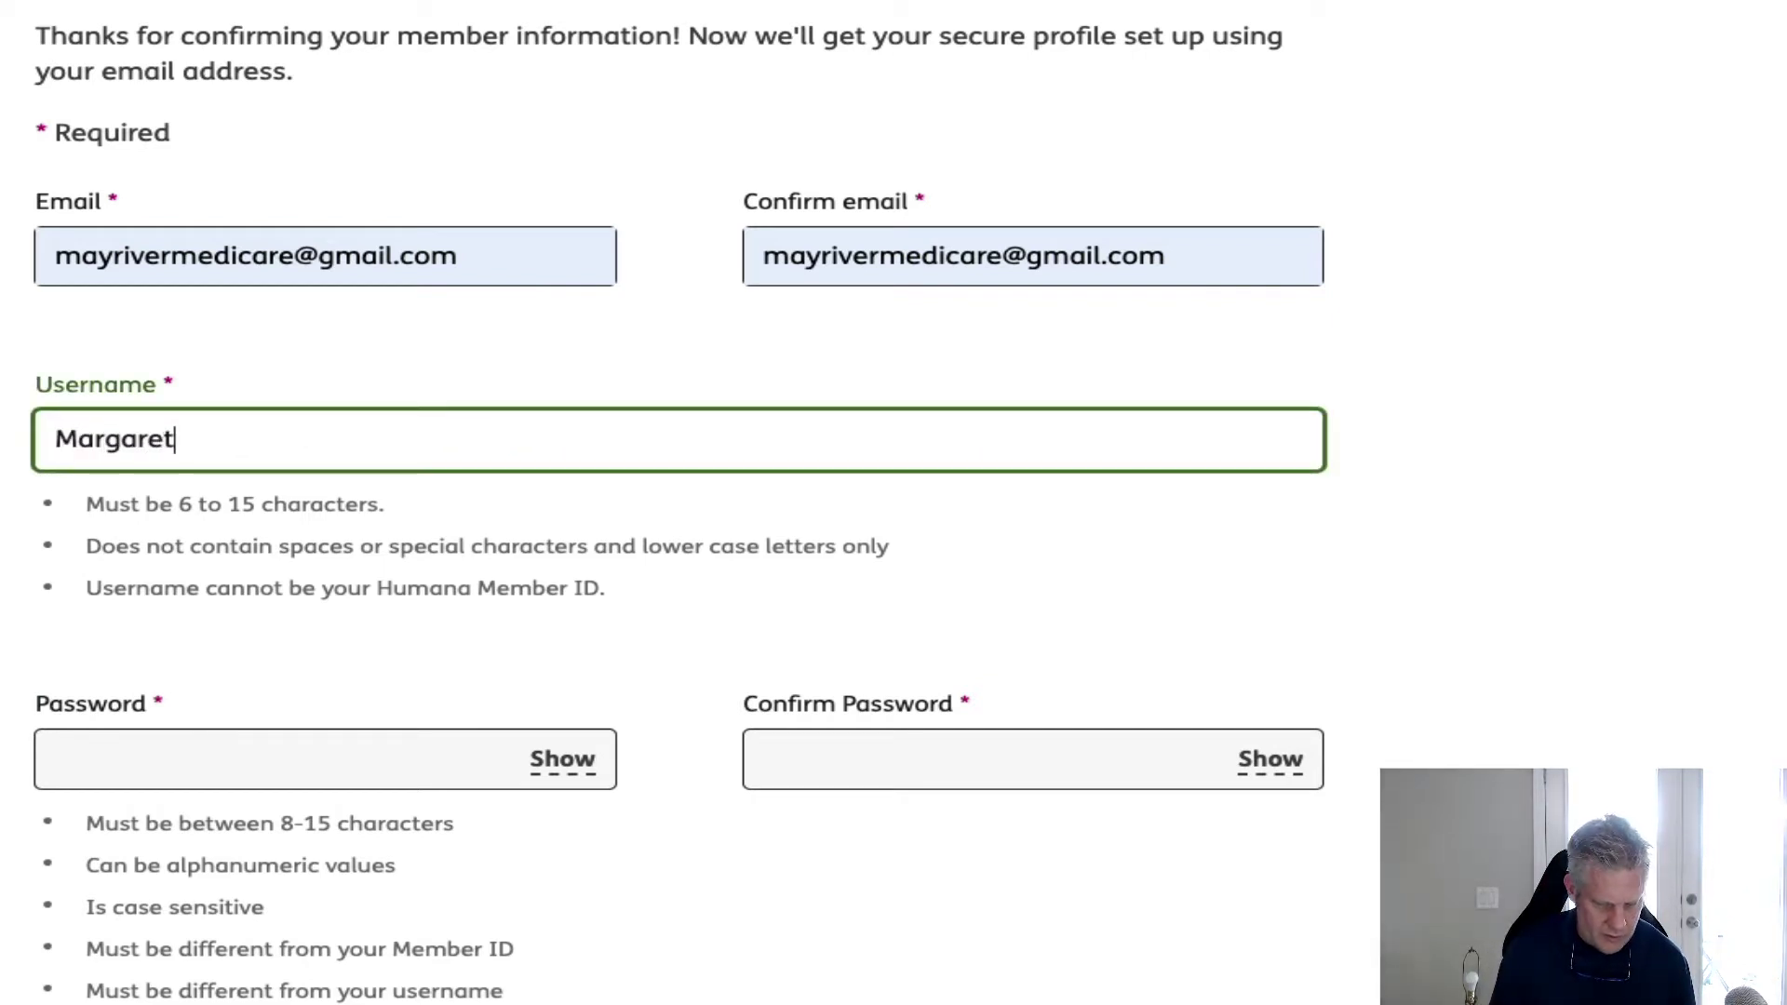
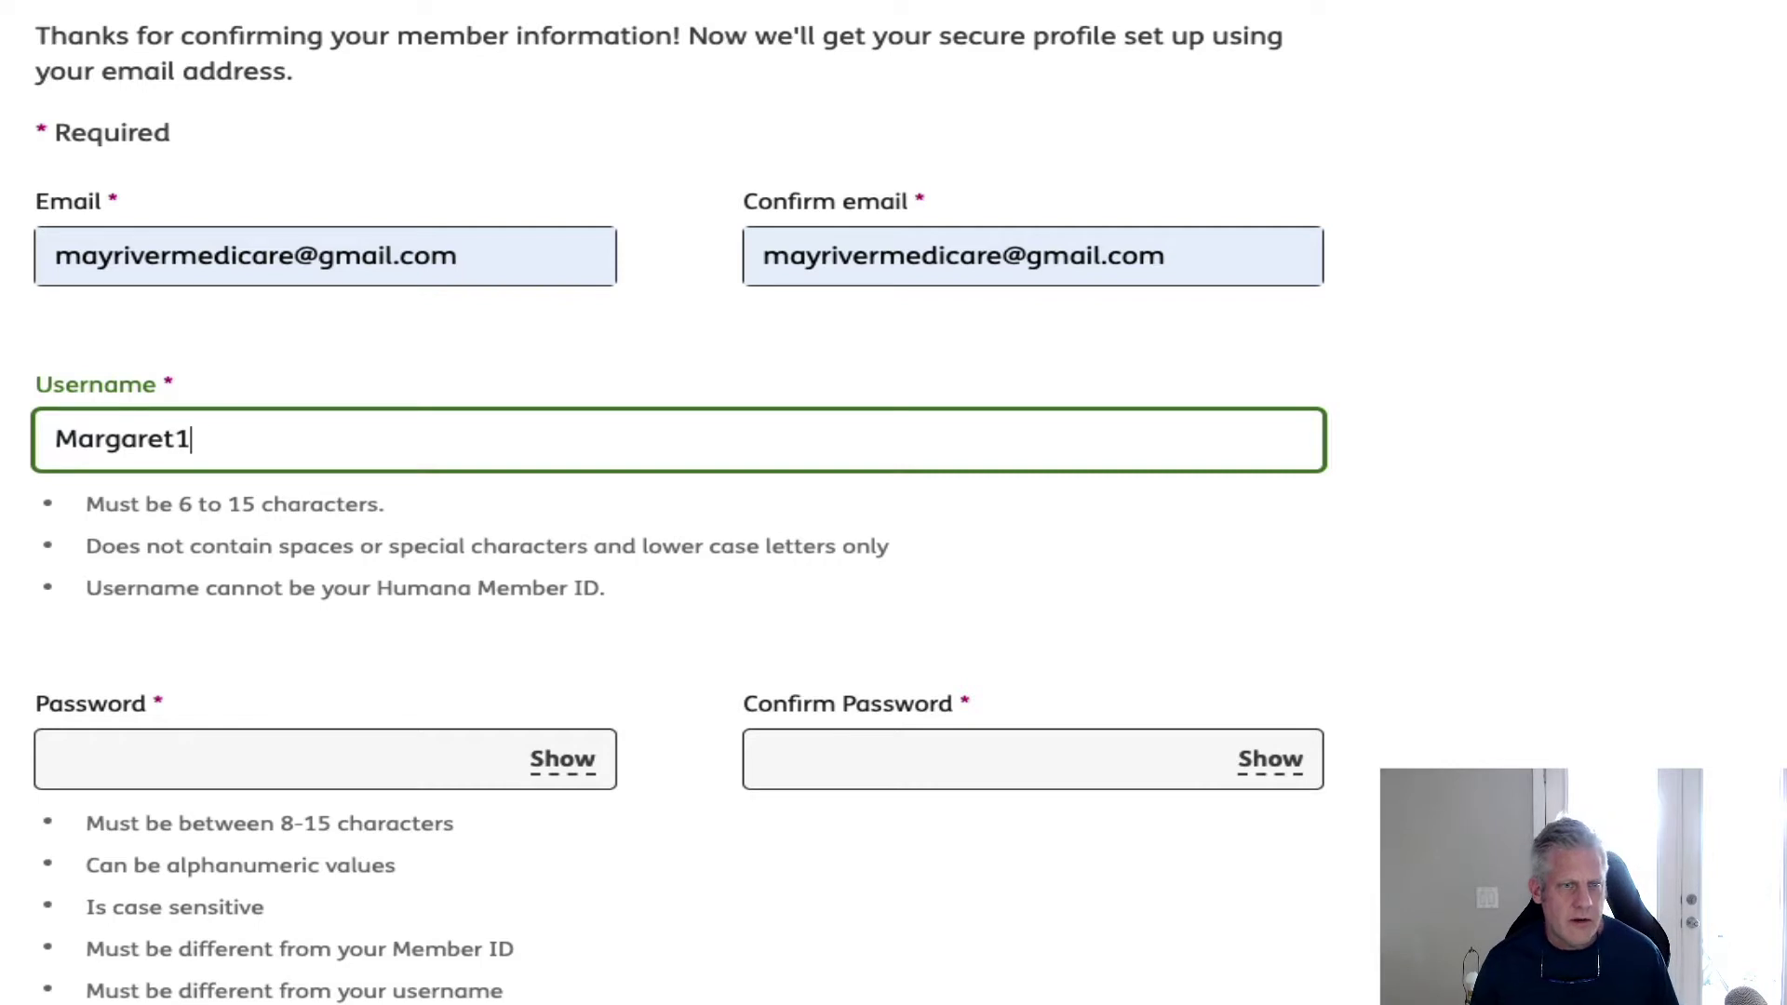
- Enter a username starting with a capital letter and let it validate
left_click(279, 352)
scroll(333, 755, "down", 2)
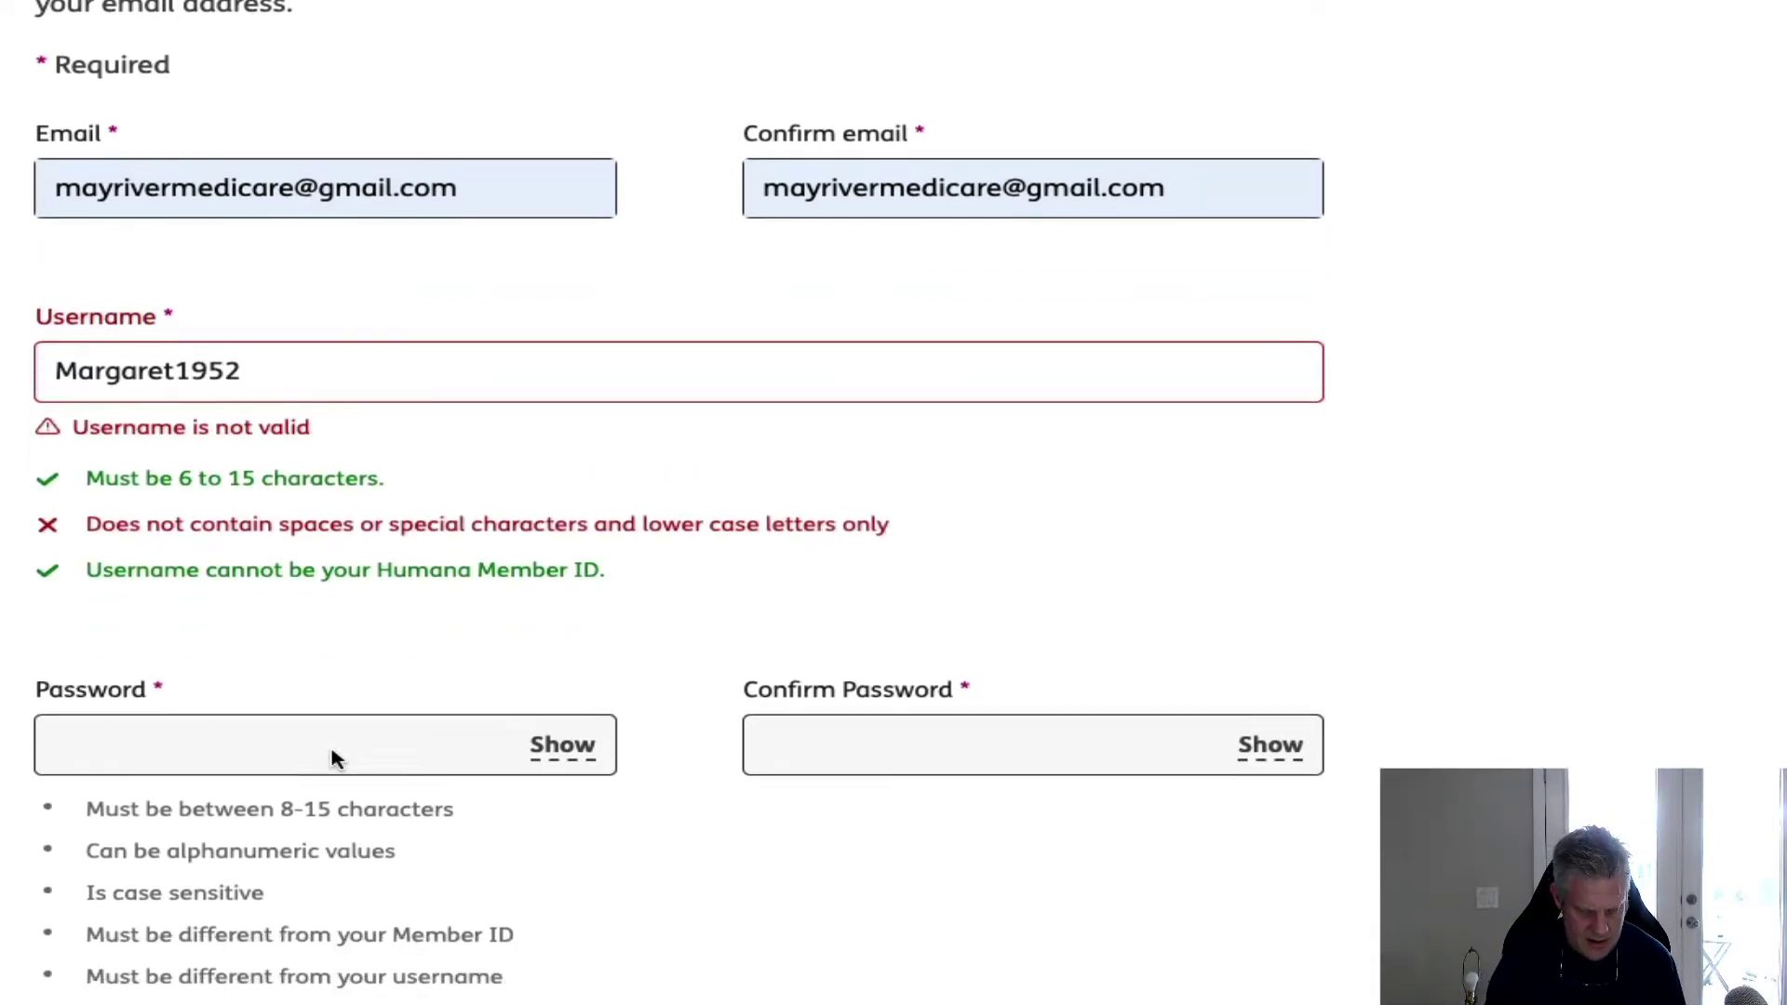
- Type the account password in Password and again in Confirm Password
left_click(248, 685)
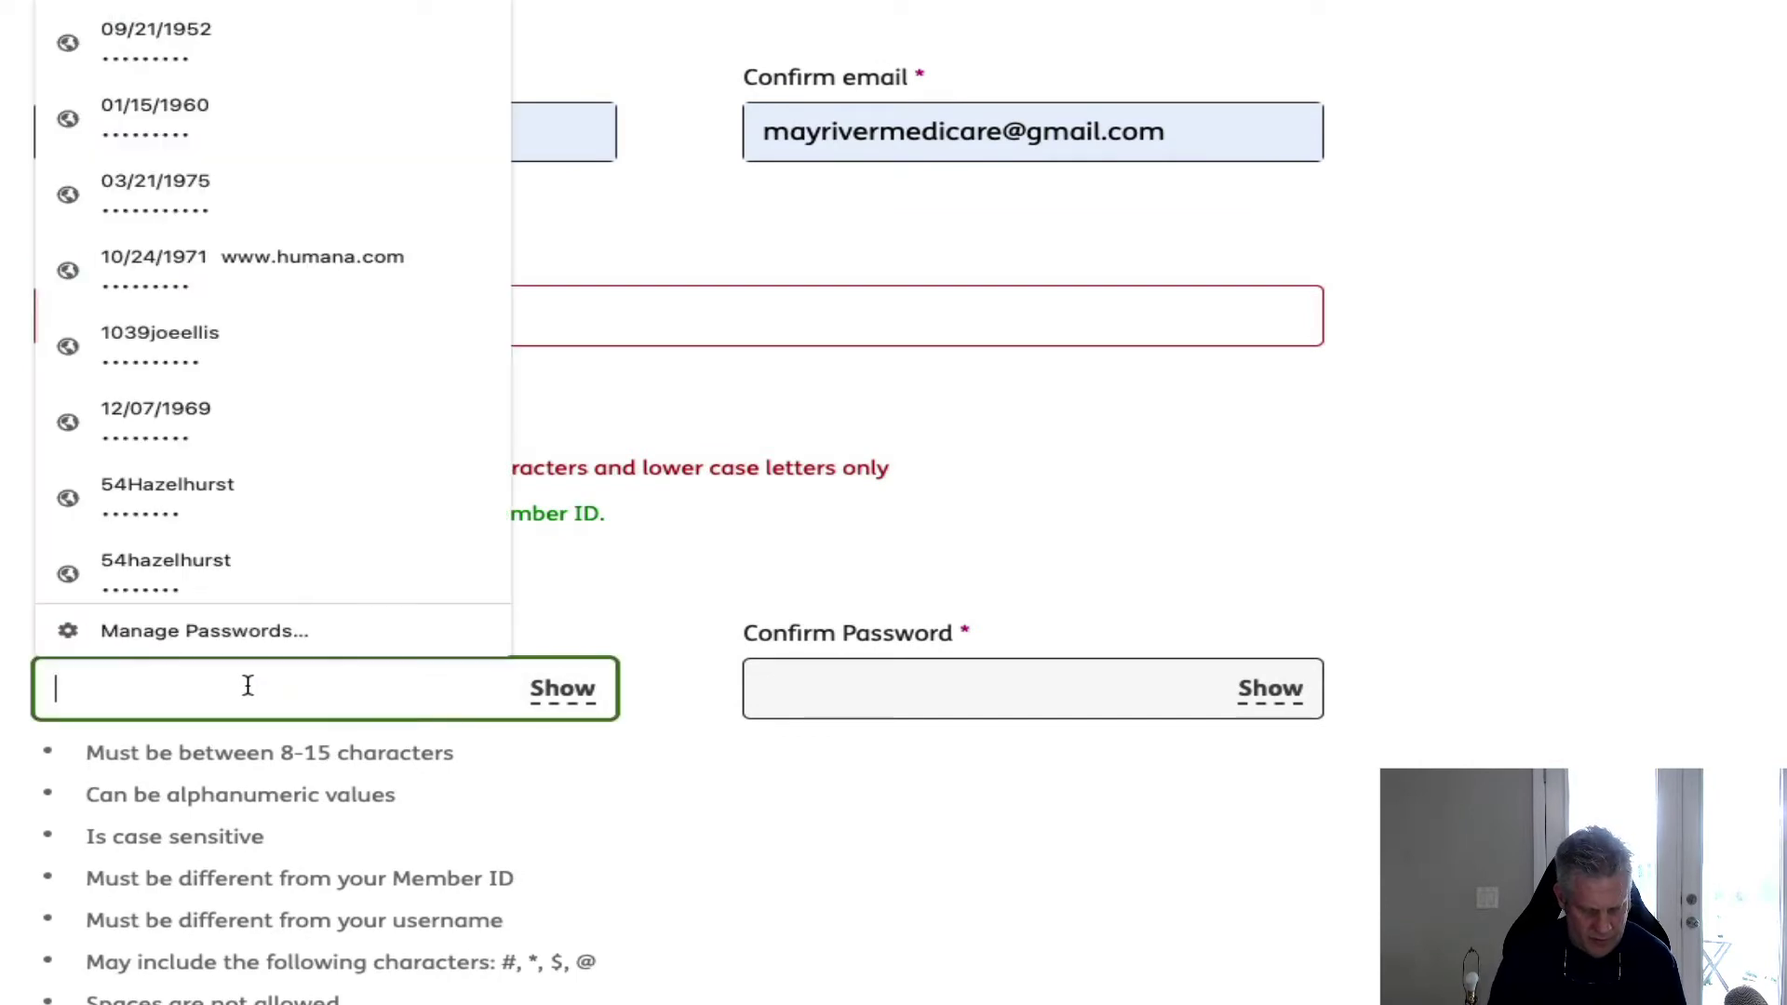
type("•••••")
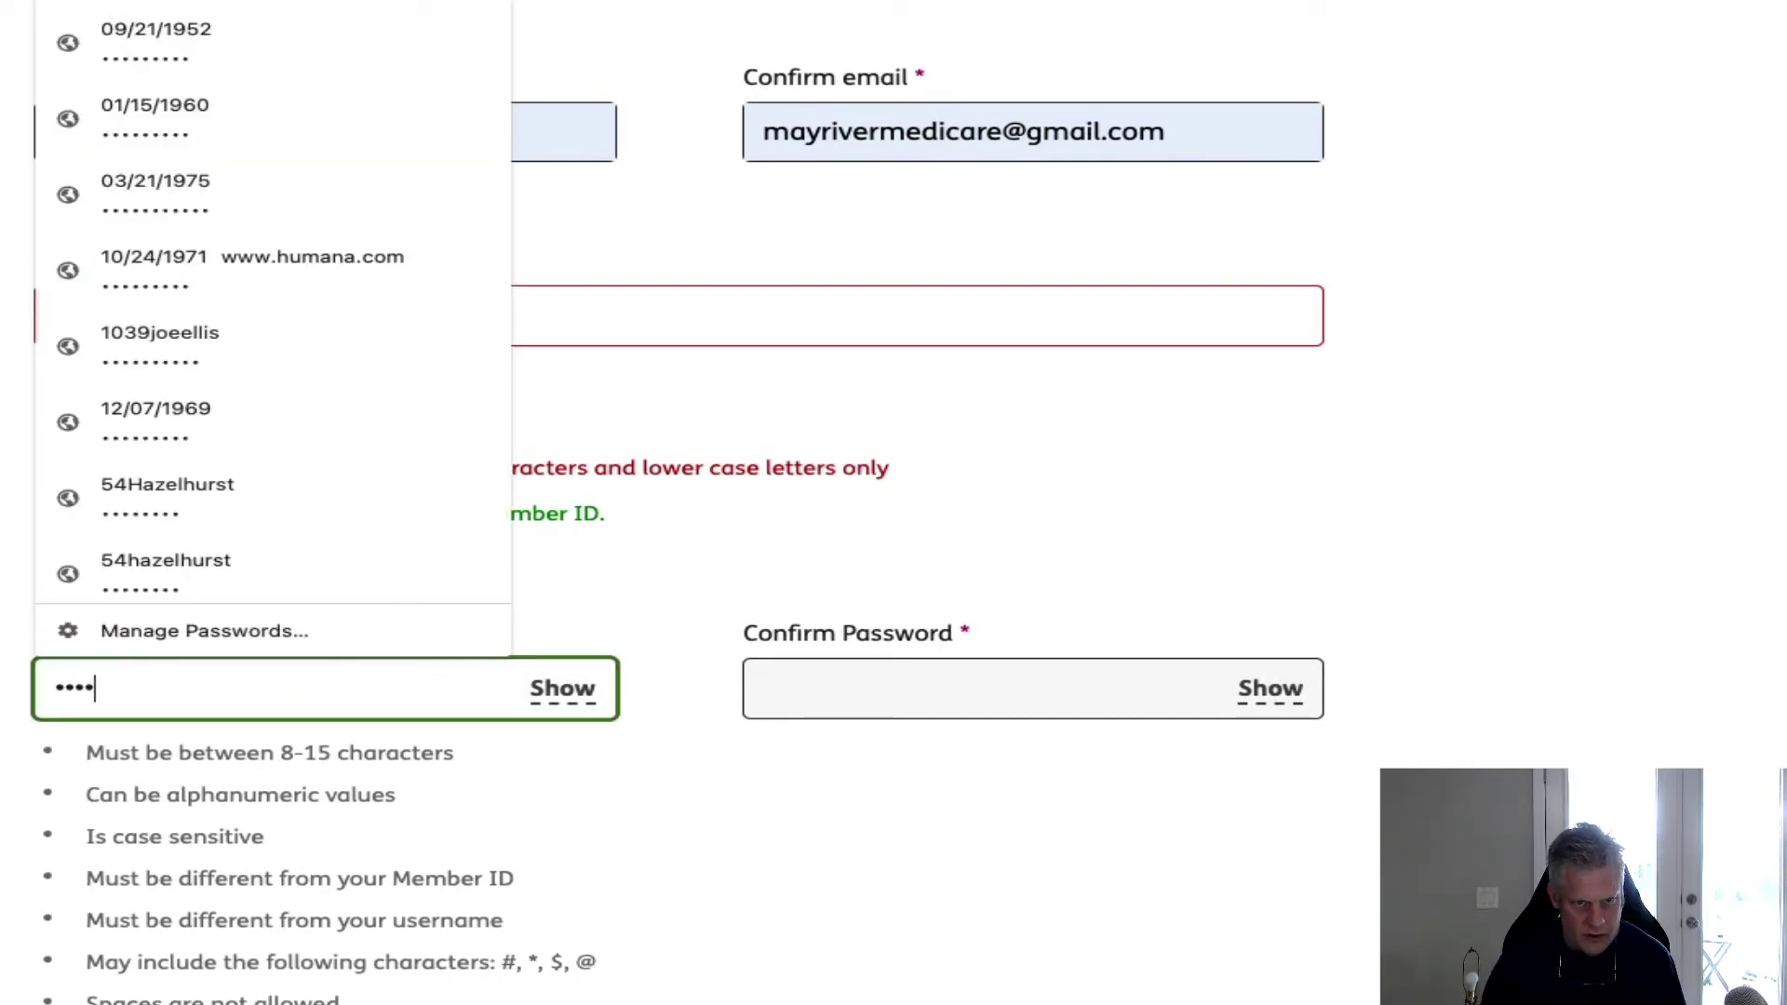
type("••••")
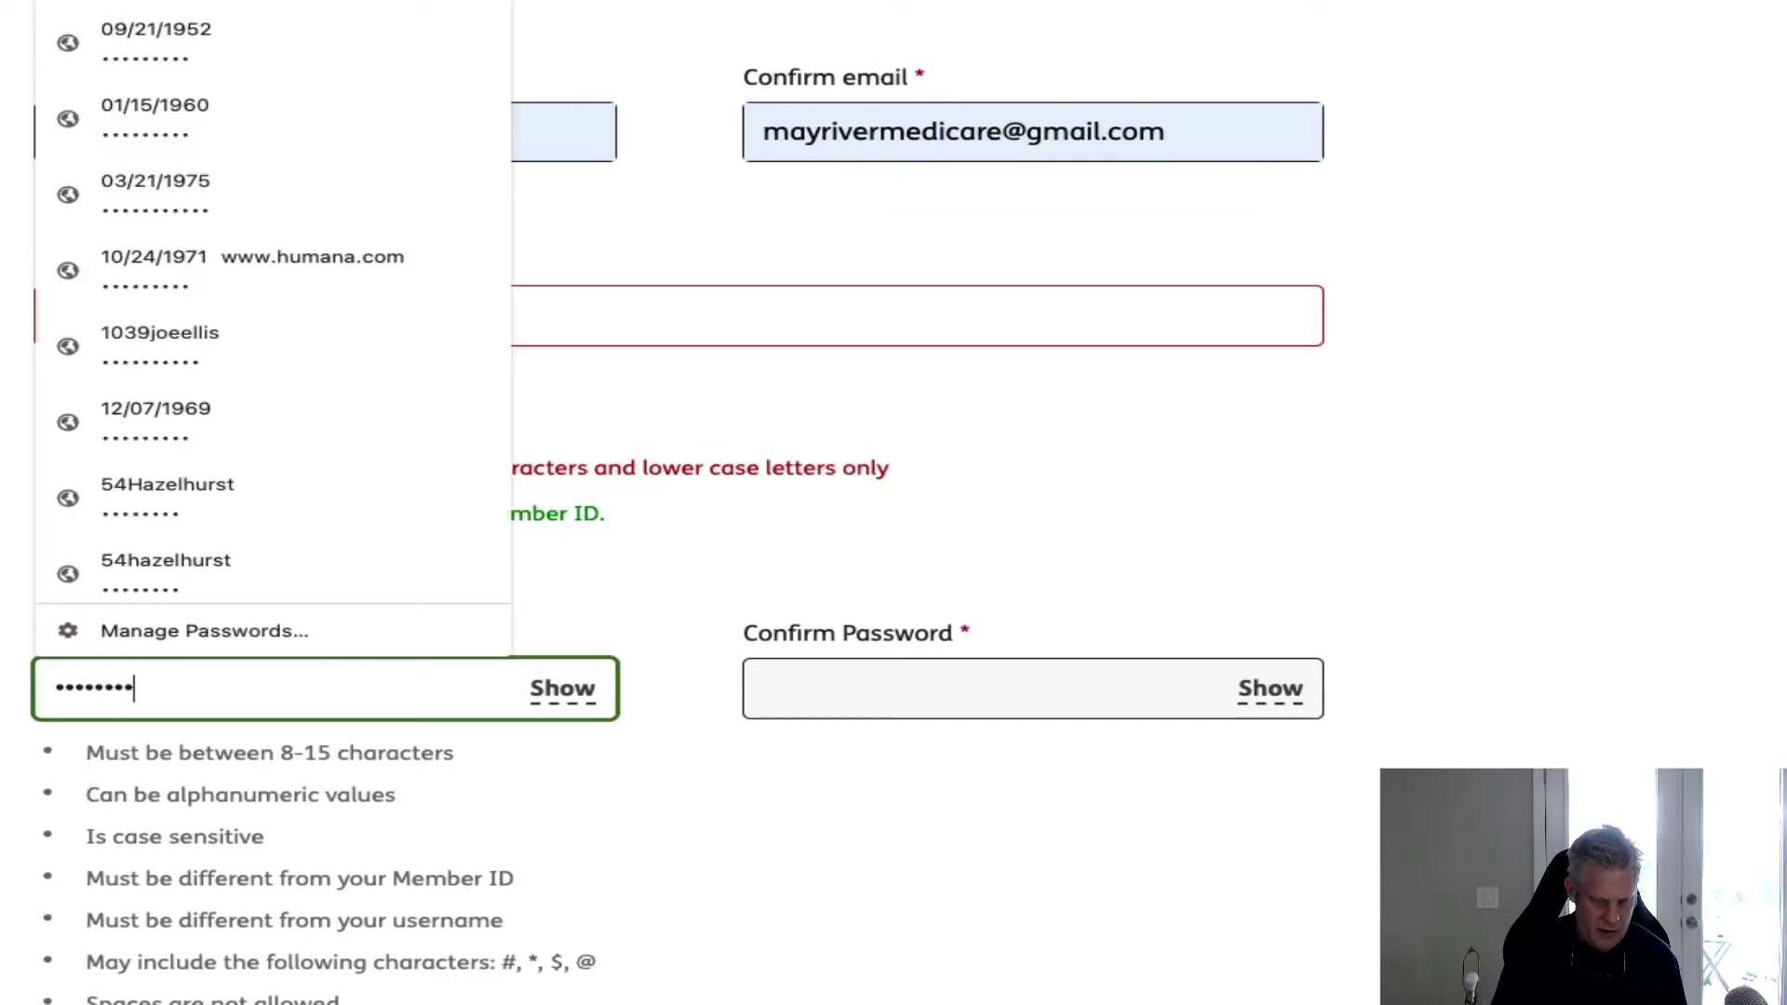
left_click(907, 689)
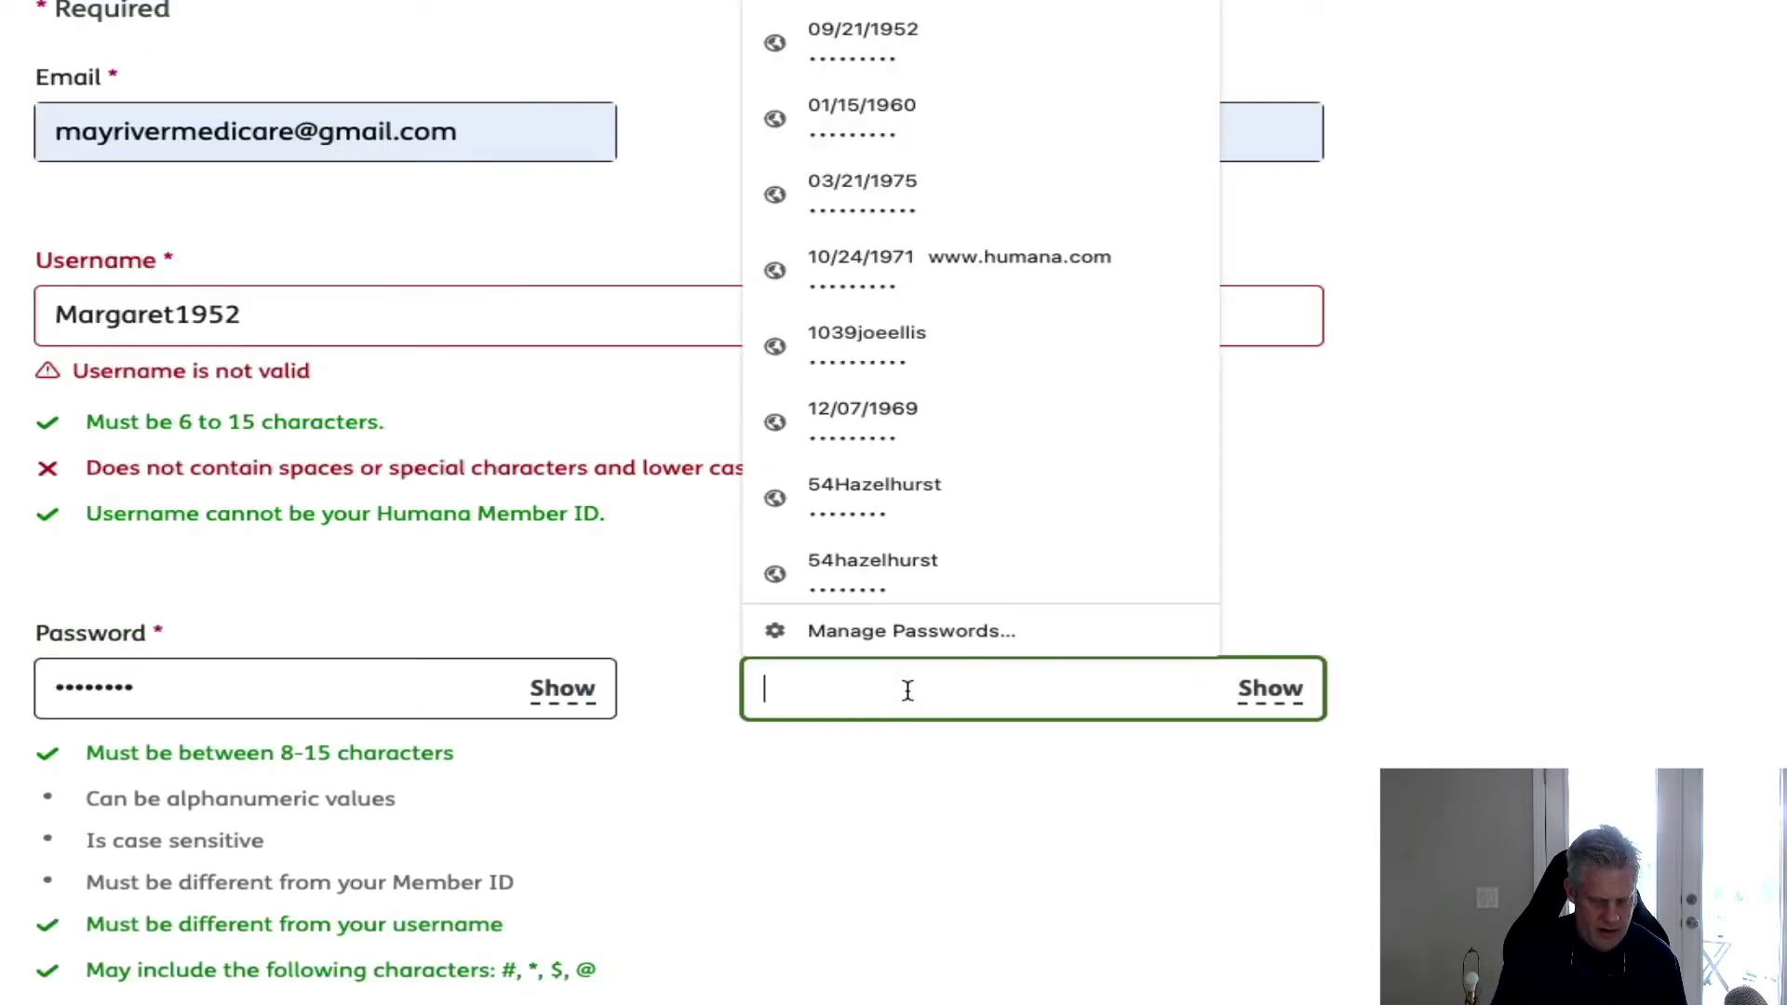
type("•••••••••")
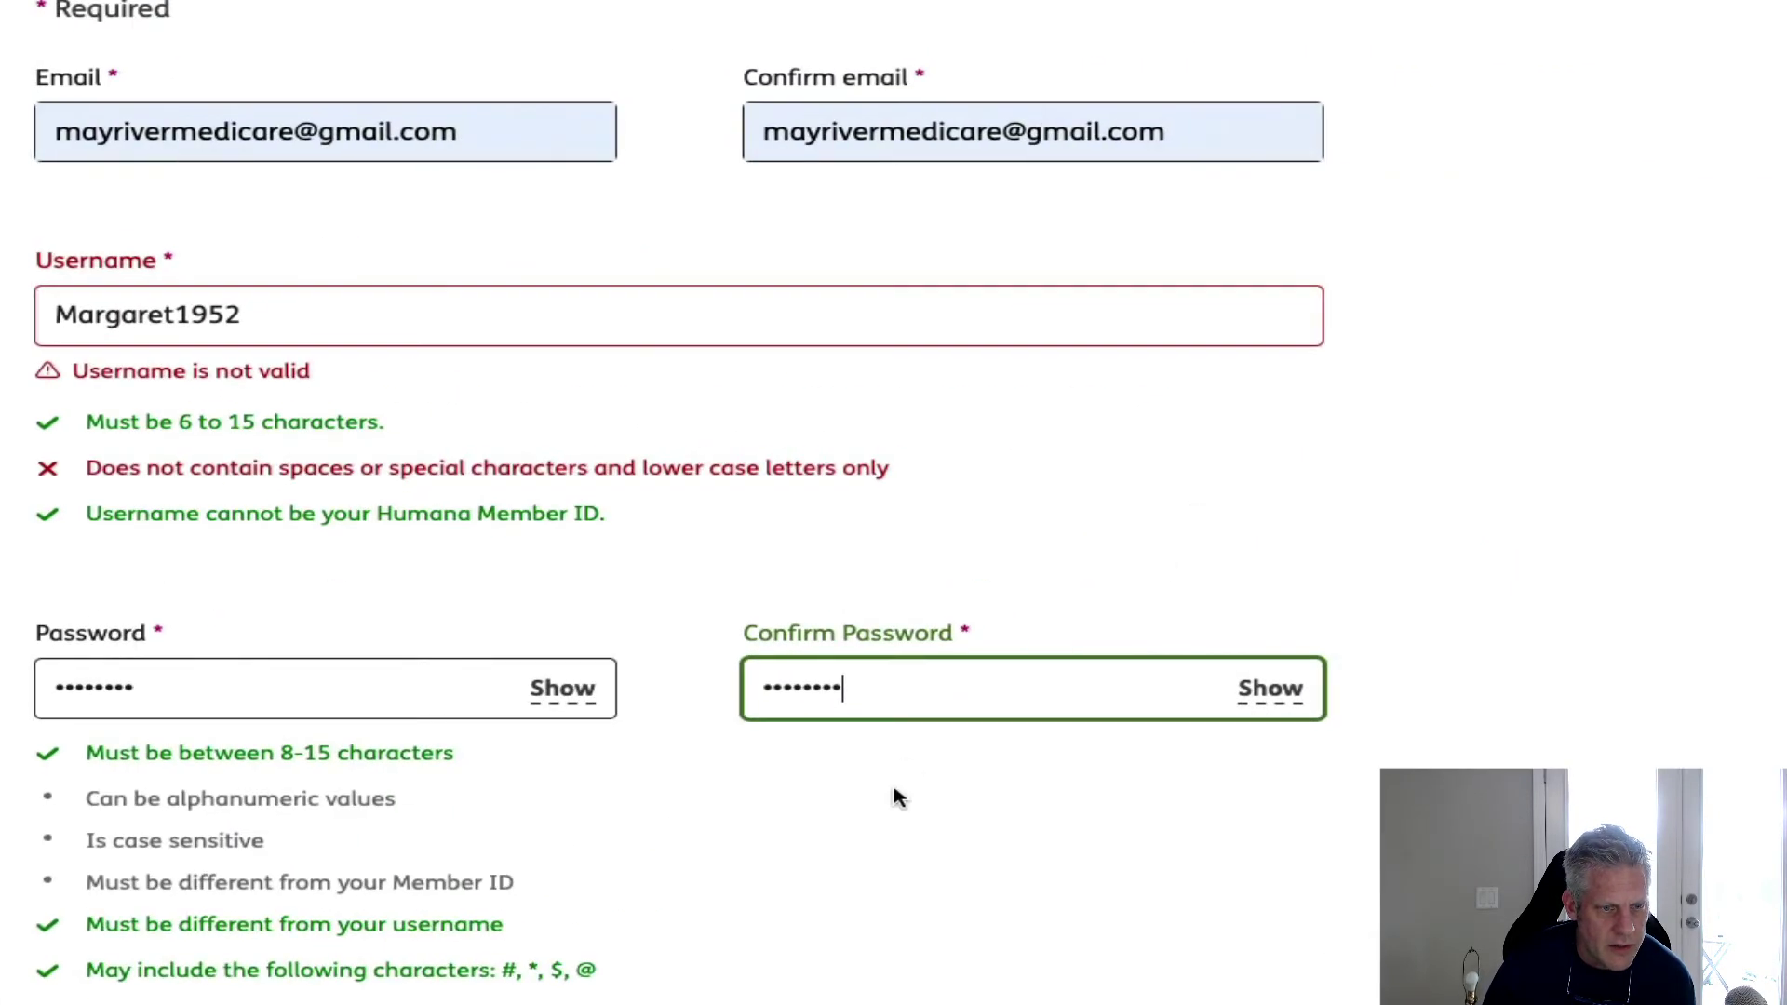
left_click(893, 797)
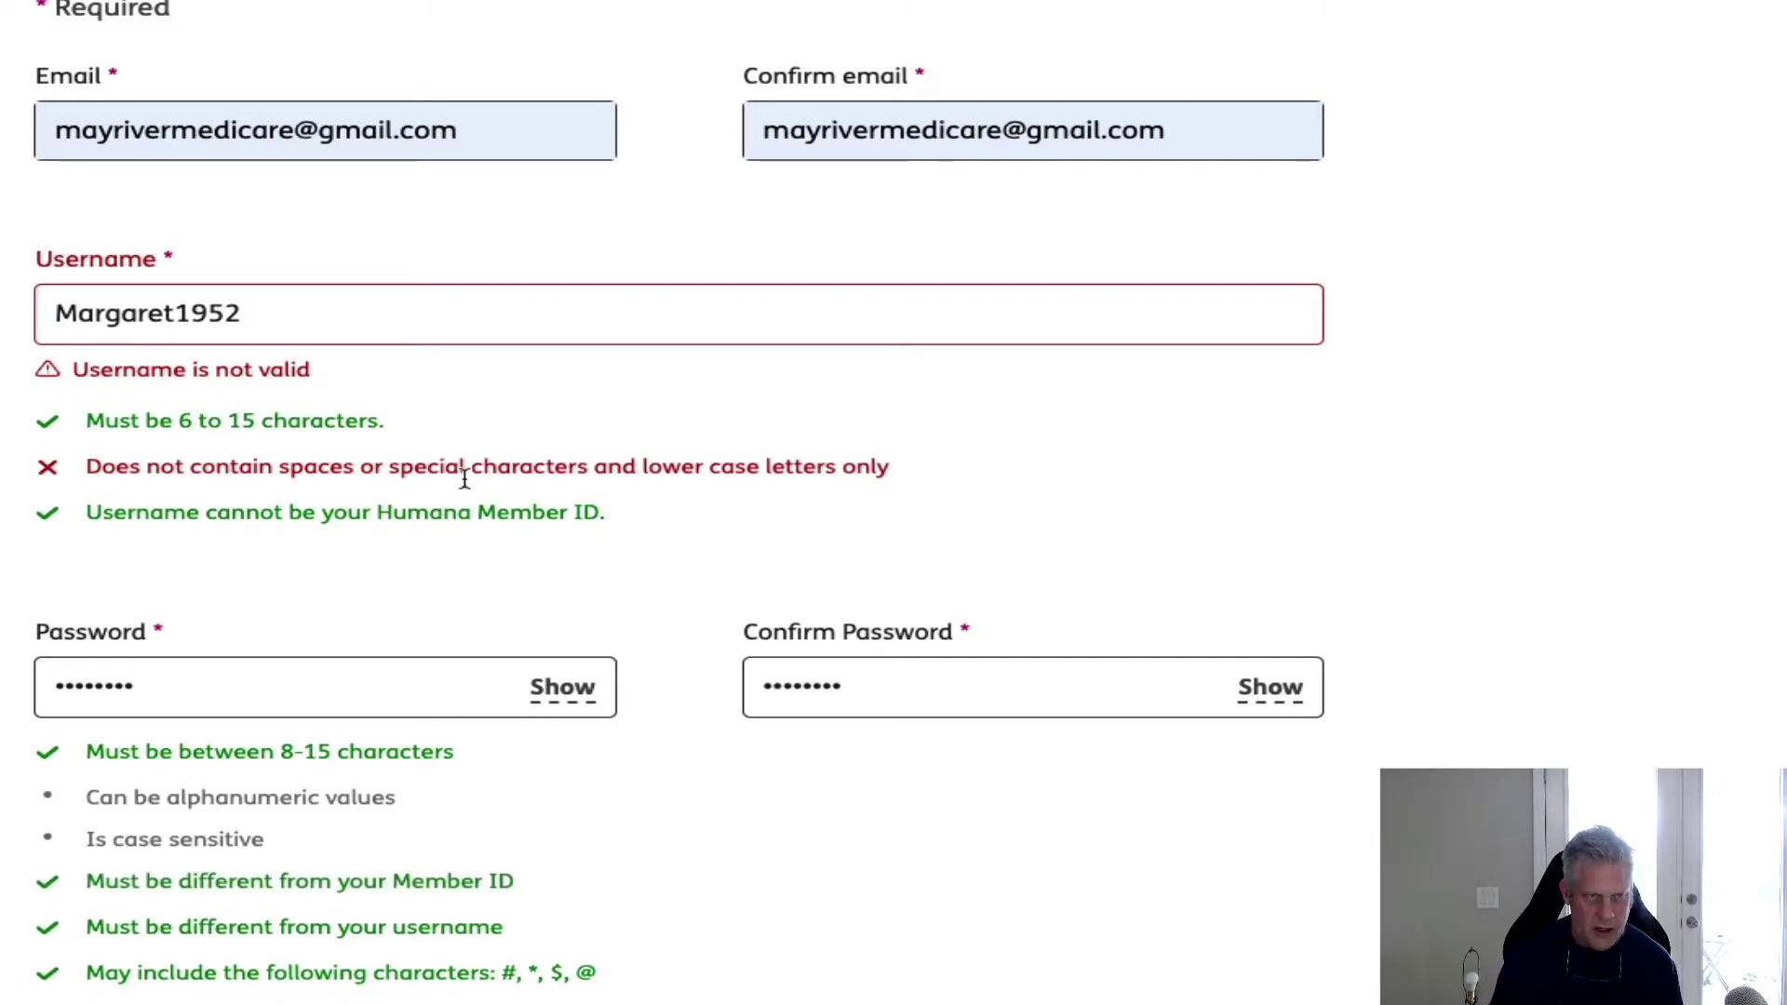
left_click(75, 312)
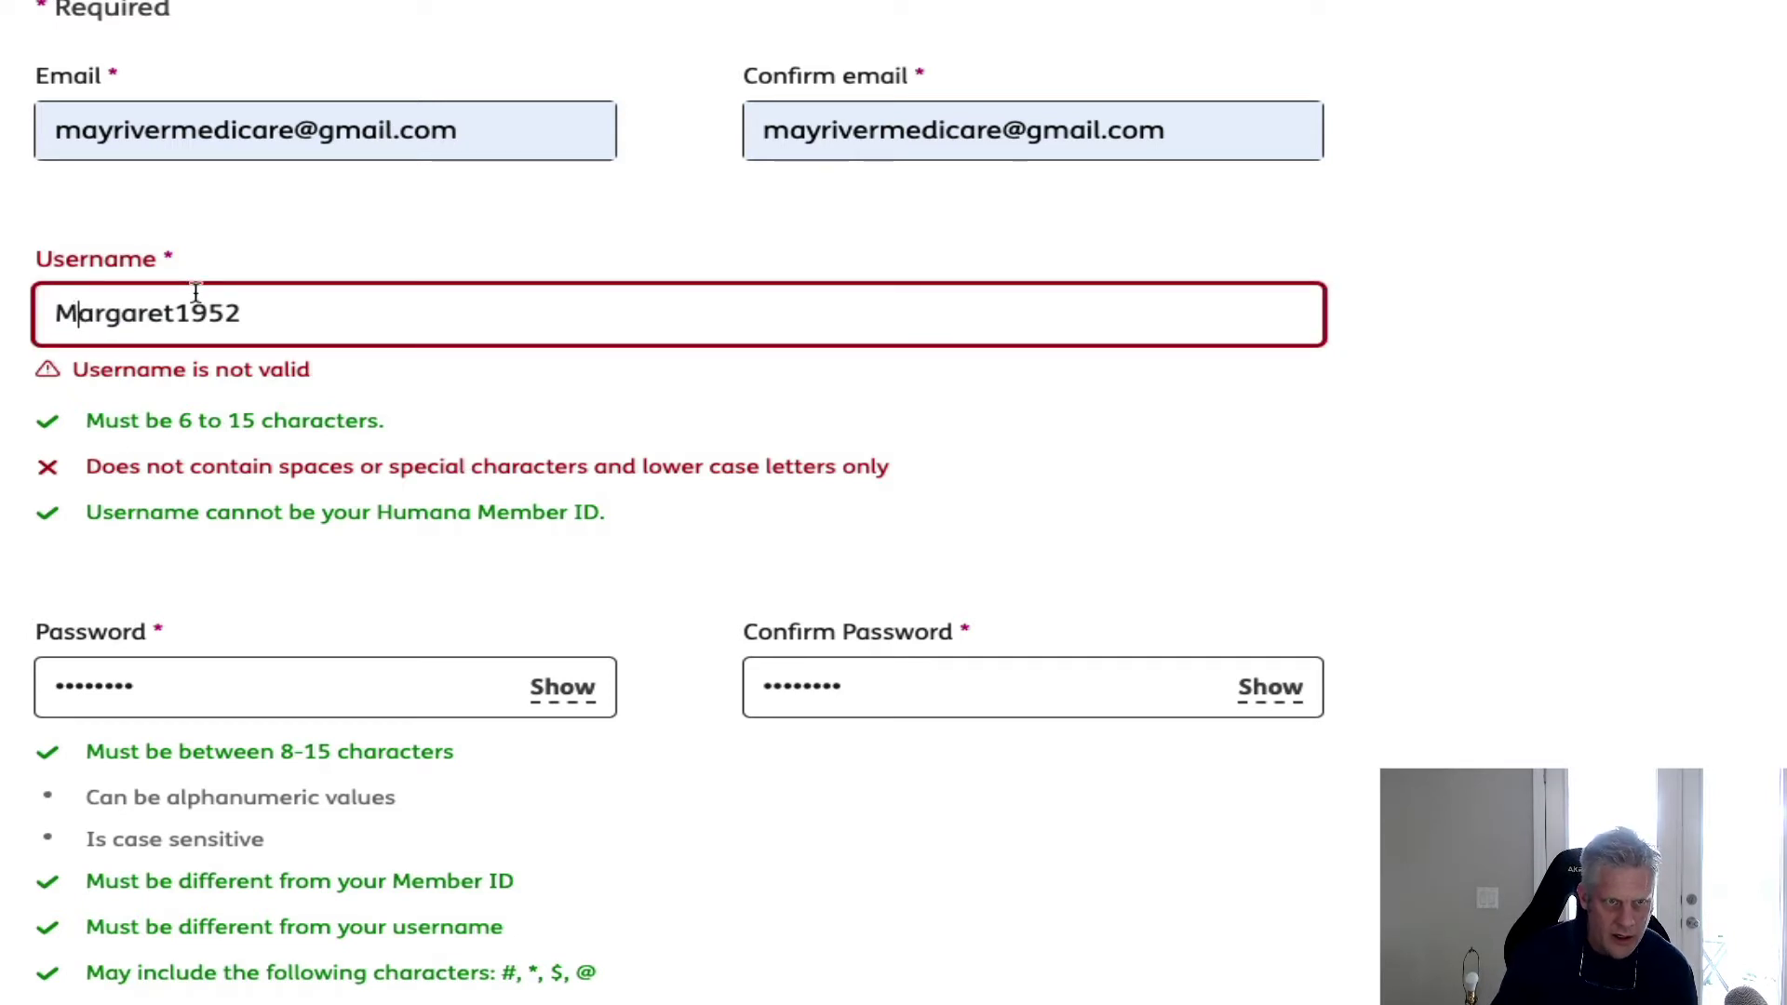
- Replace the username's capital M with a lowercase m so it passes validation
key("BackSpace")
type("m")
left_click(278, 248)
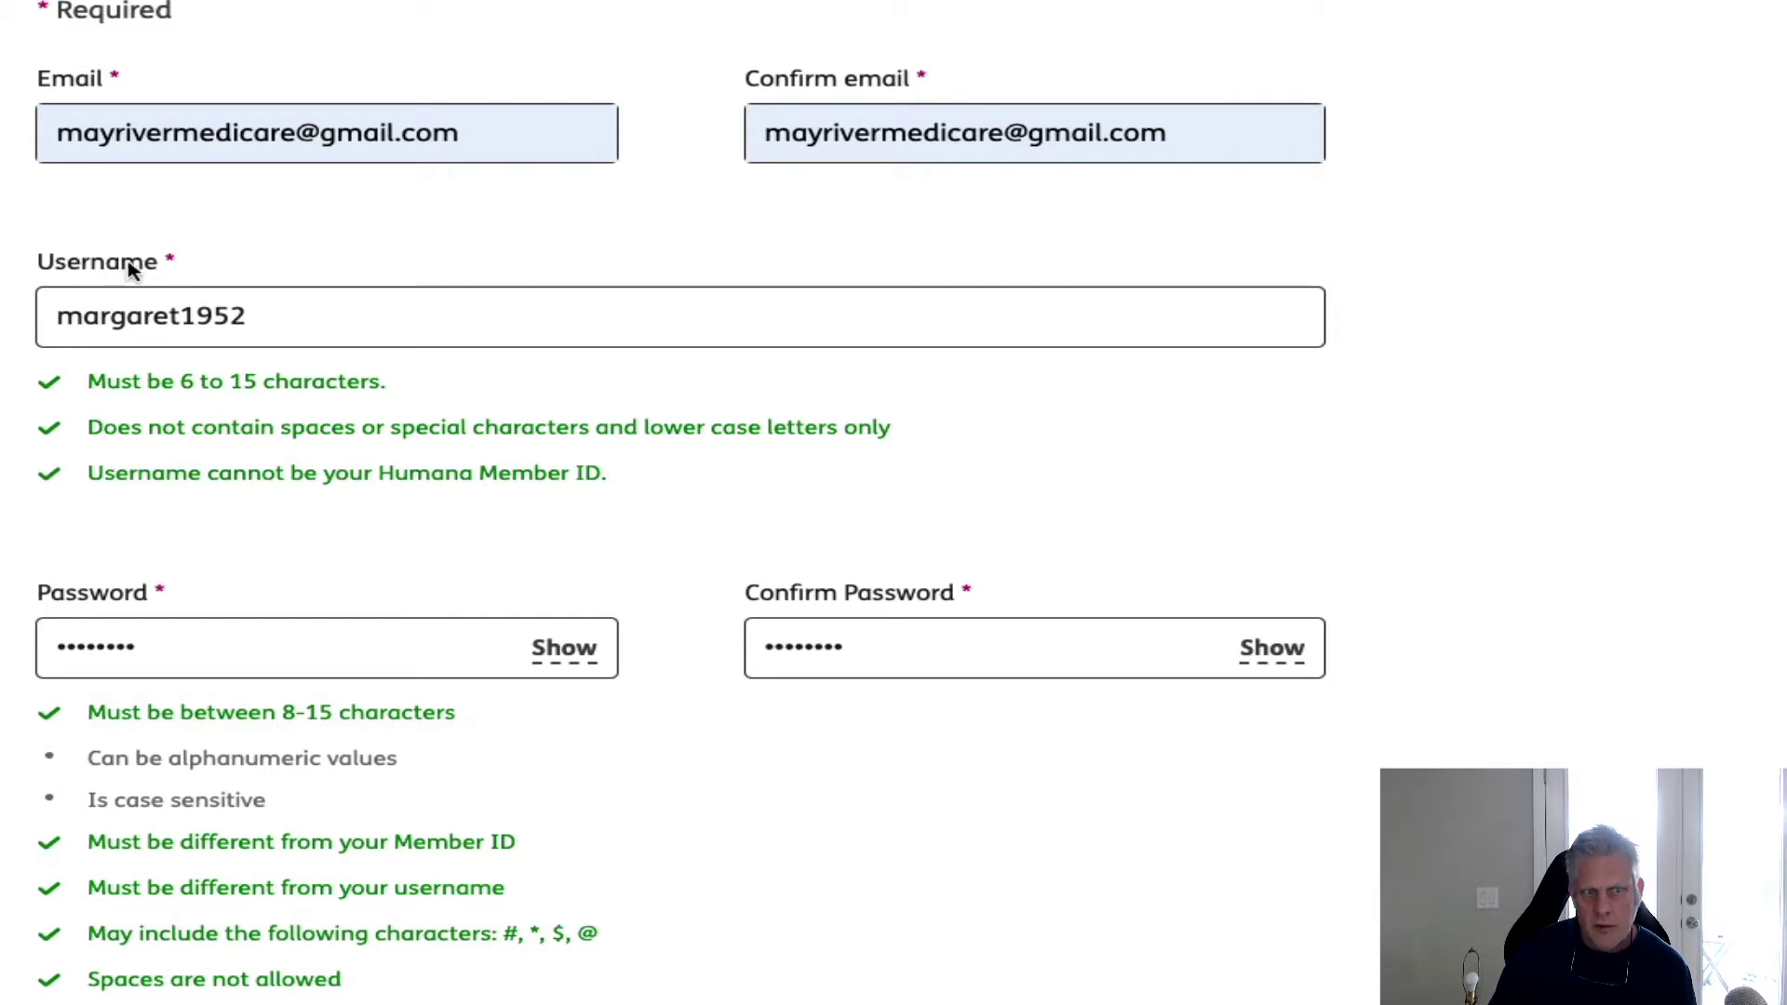
scroll(307, 502, "down", 3)
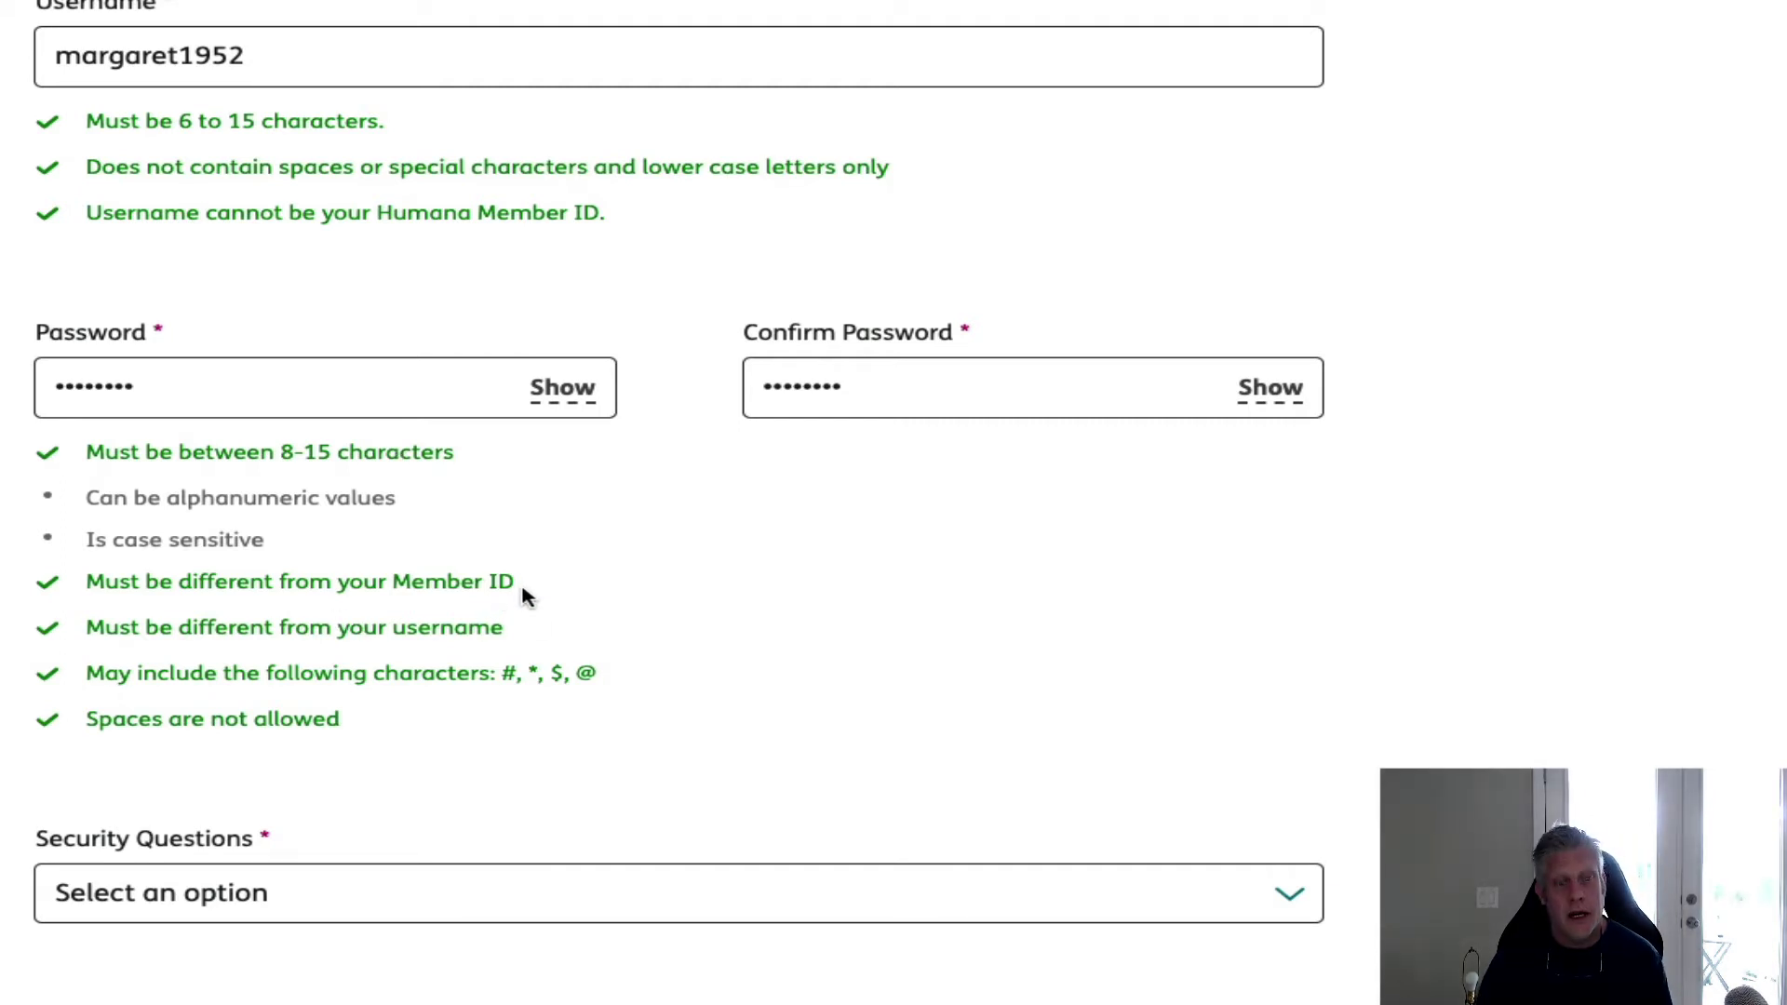
scroll(365, 640, "up", 1)
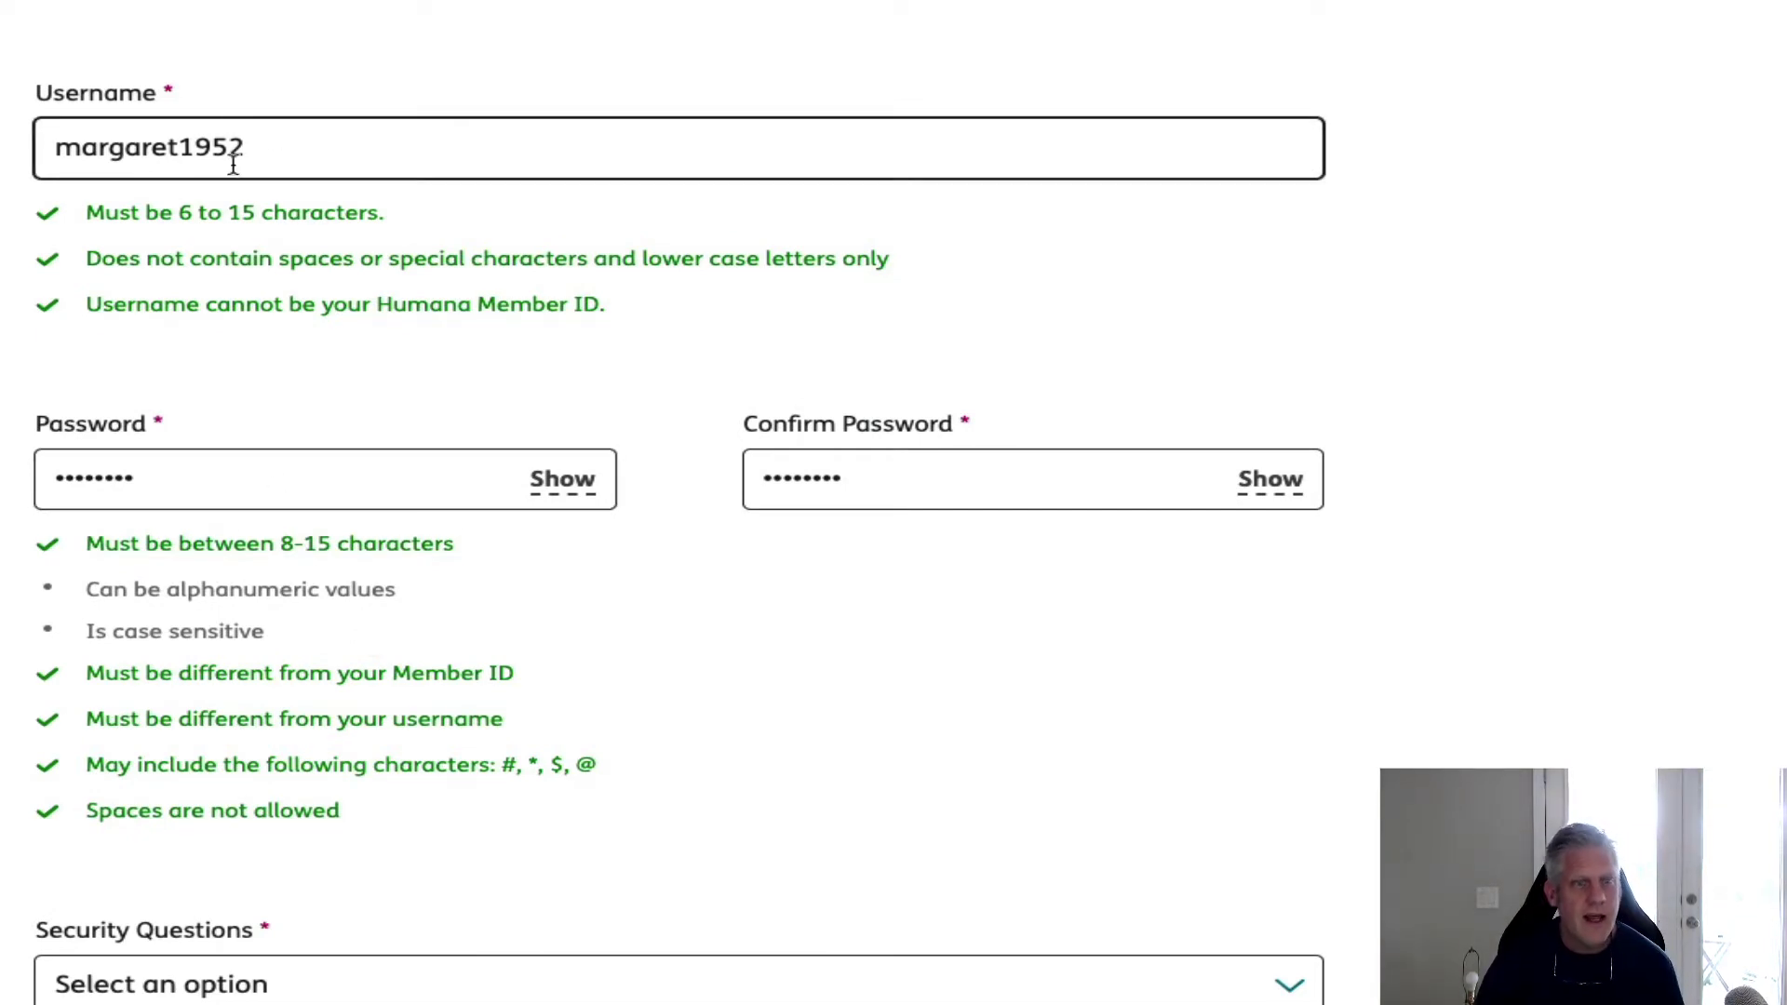
scroll(818, 750, "down", 5)
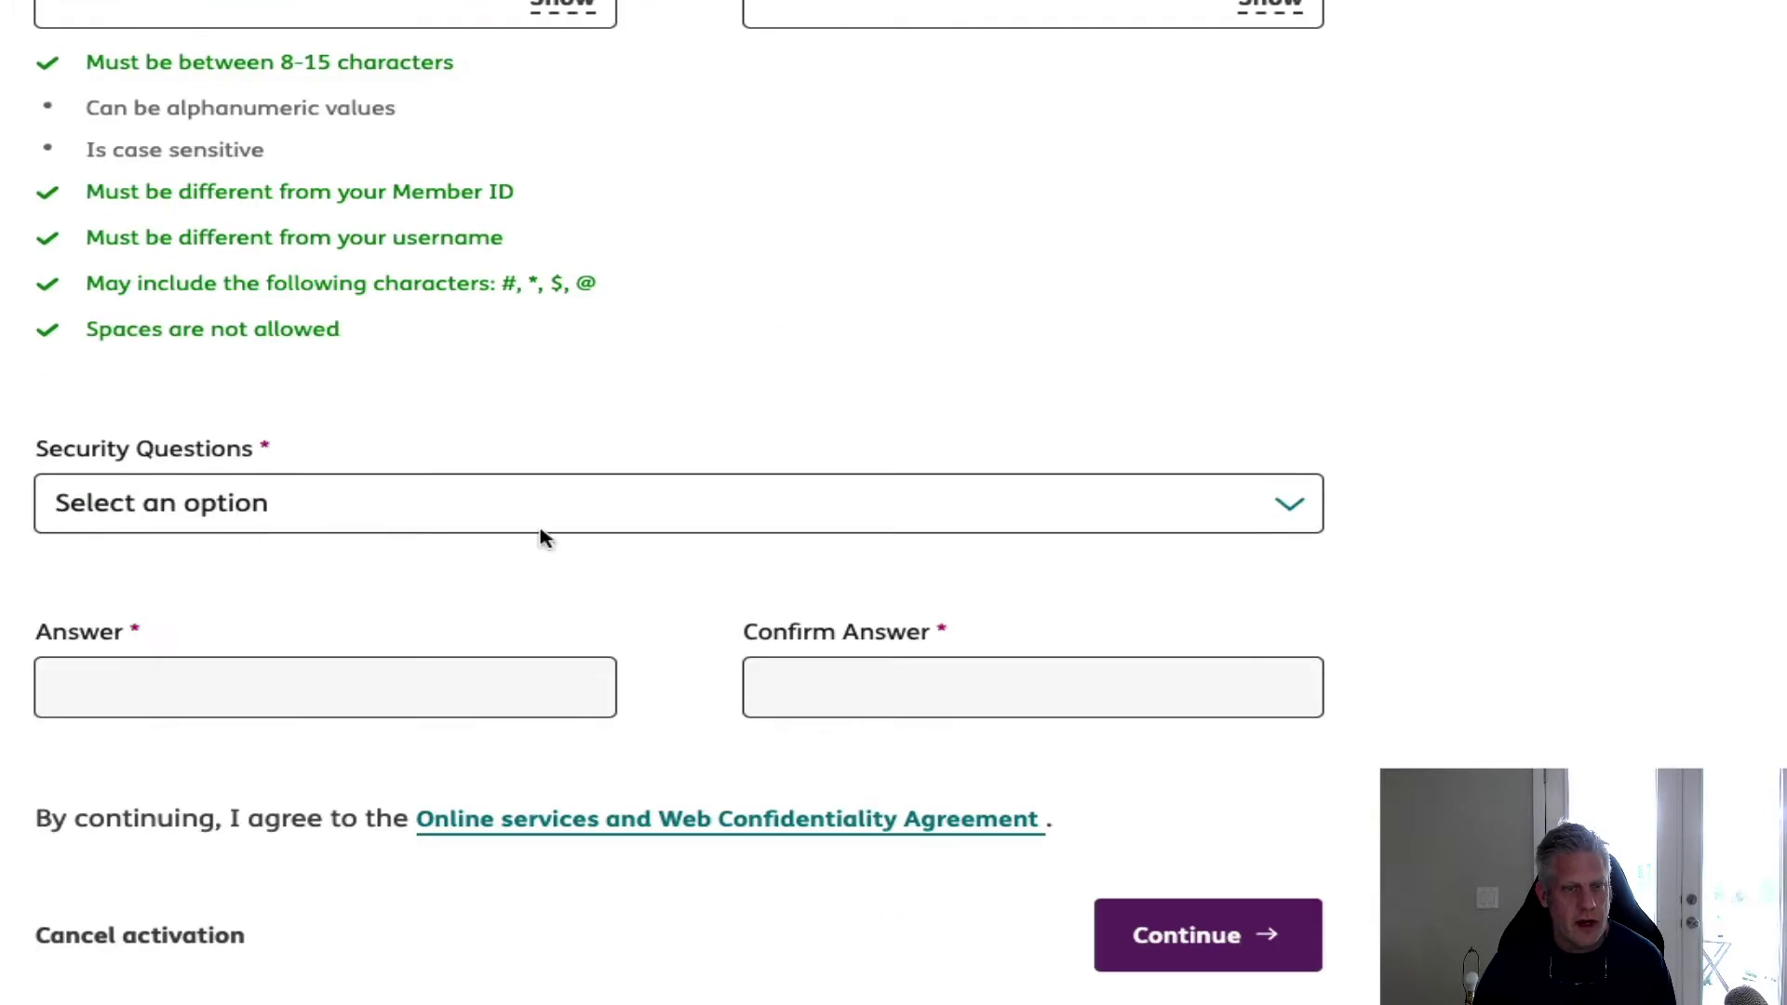
- Pick 'What was your childhood nickname?', enter the answer twice, and click Continue
left_click(449, 500)
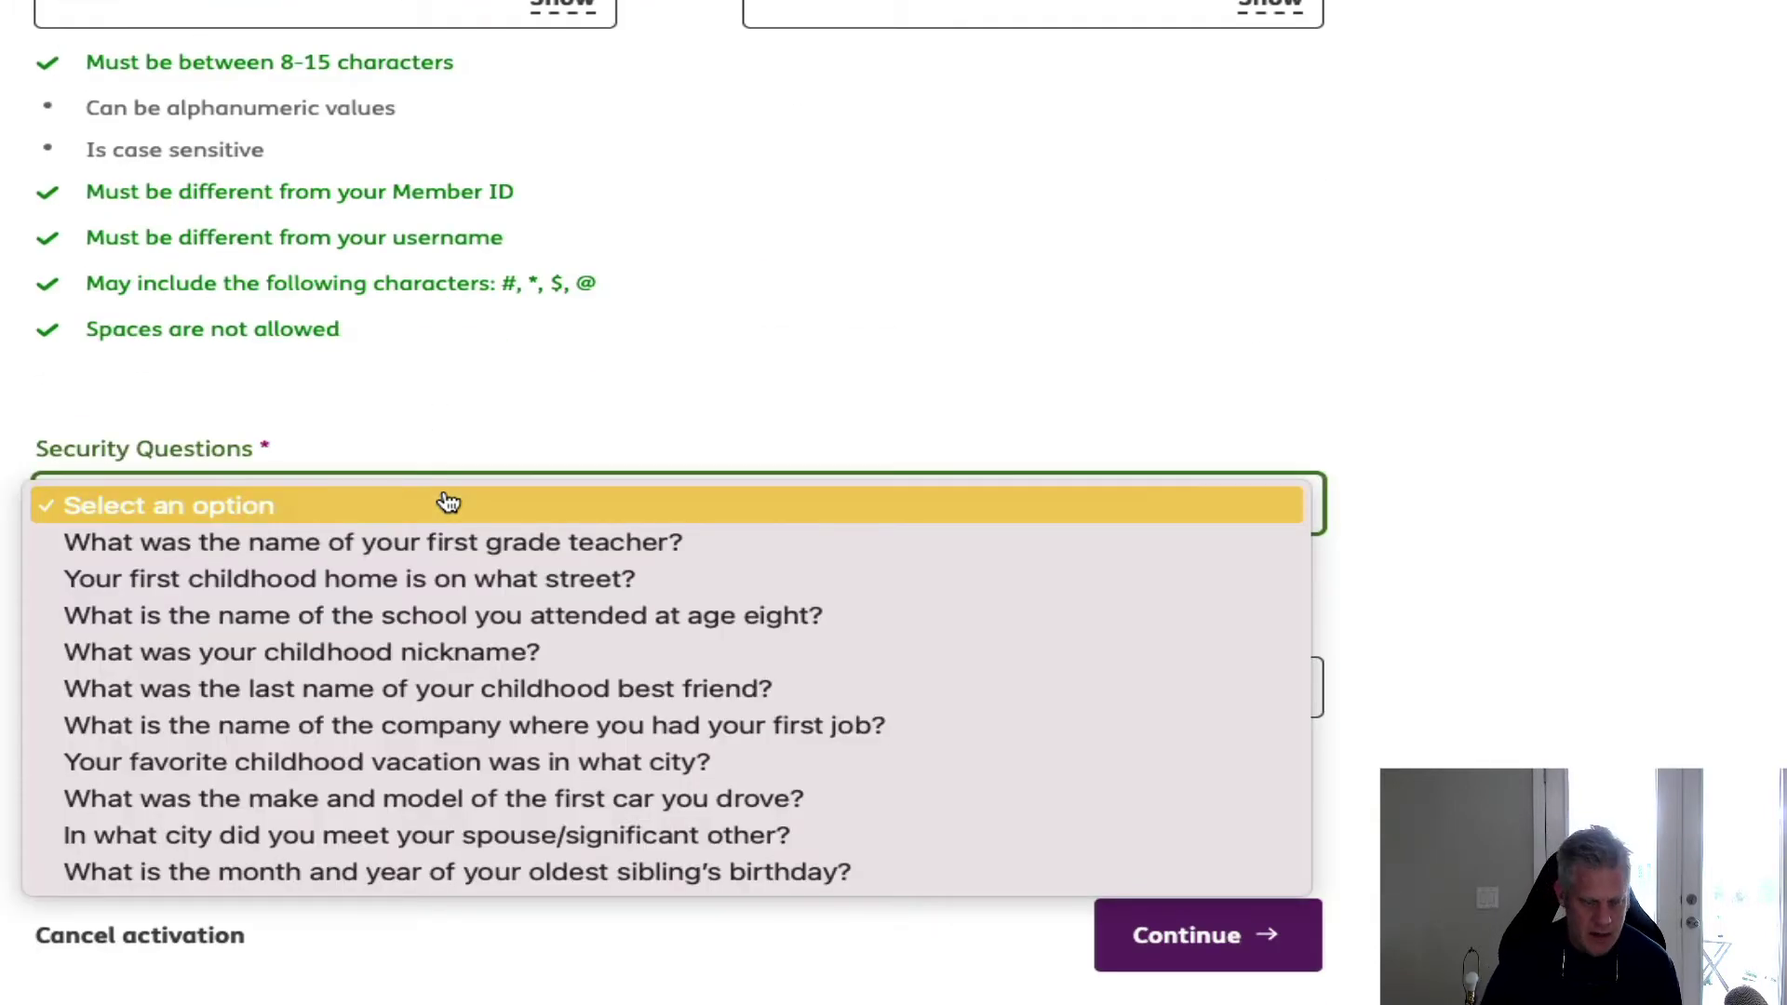
left_click(450, 660)
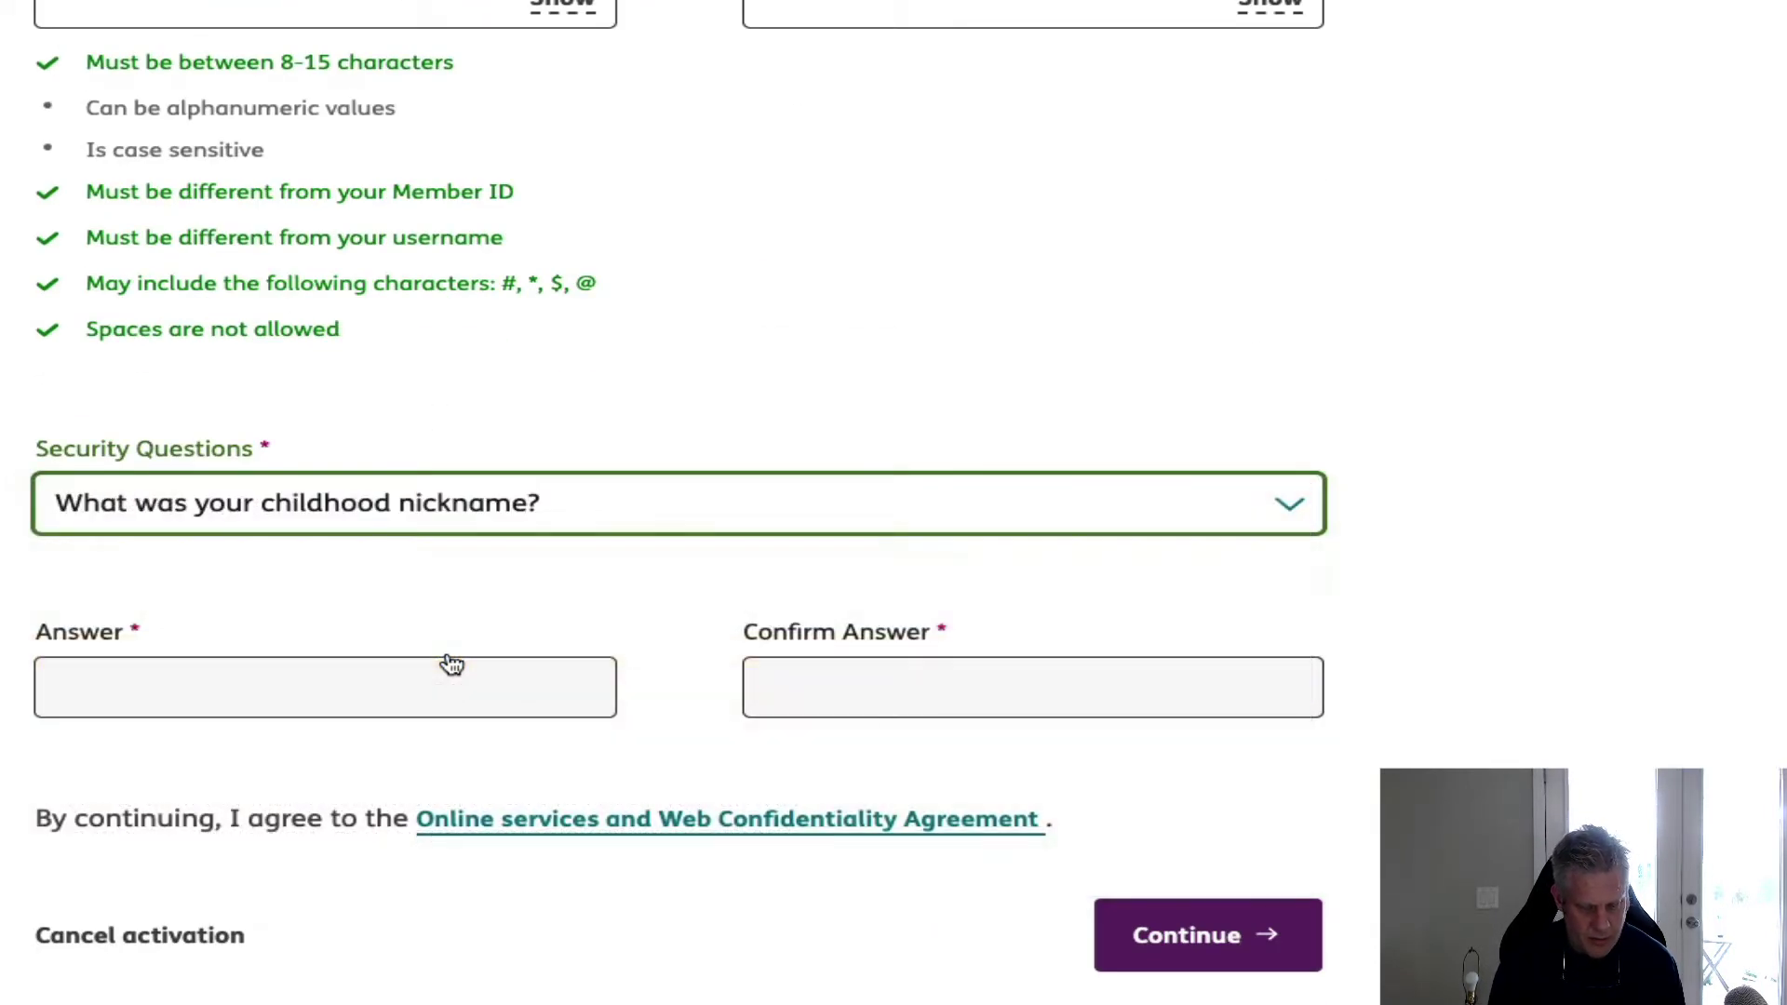
left_click(374, 695)
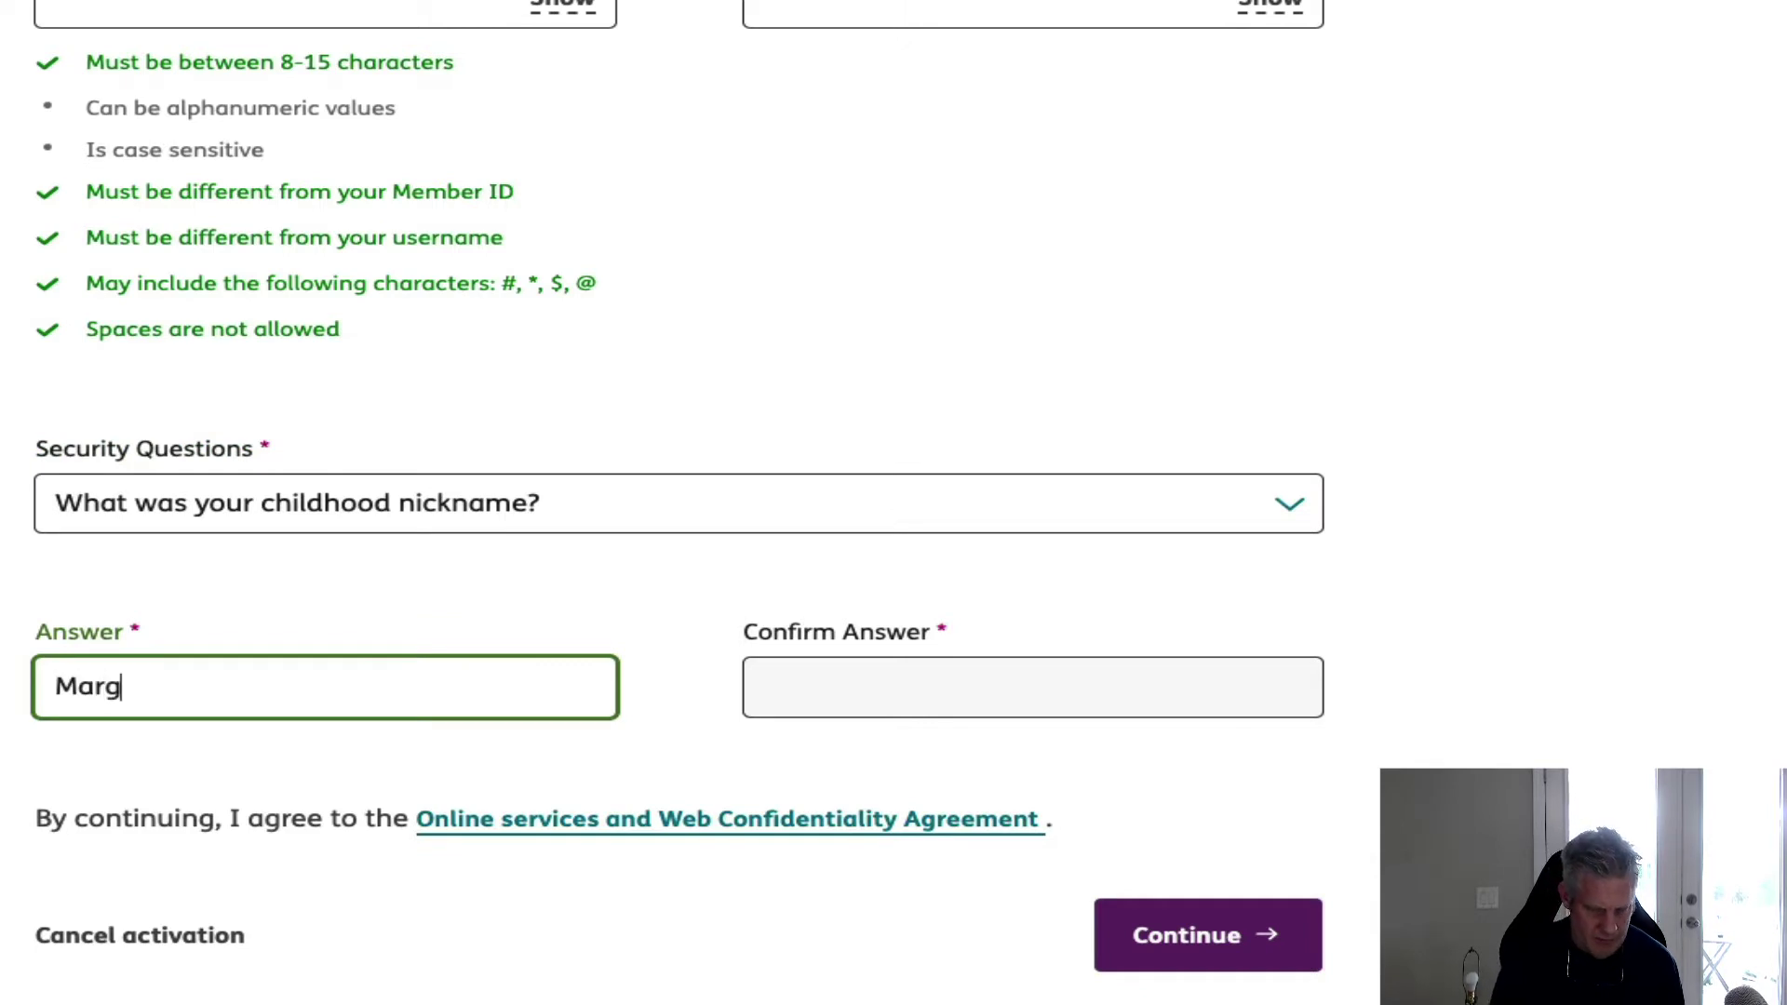
left_click(835, 684)
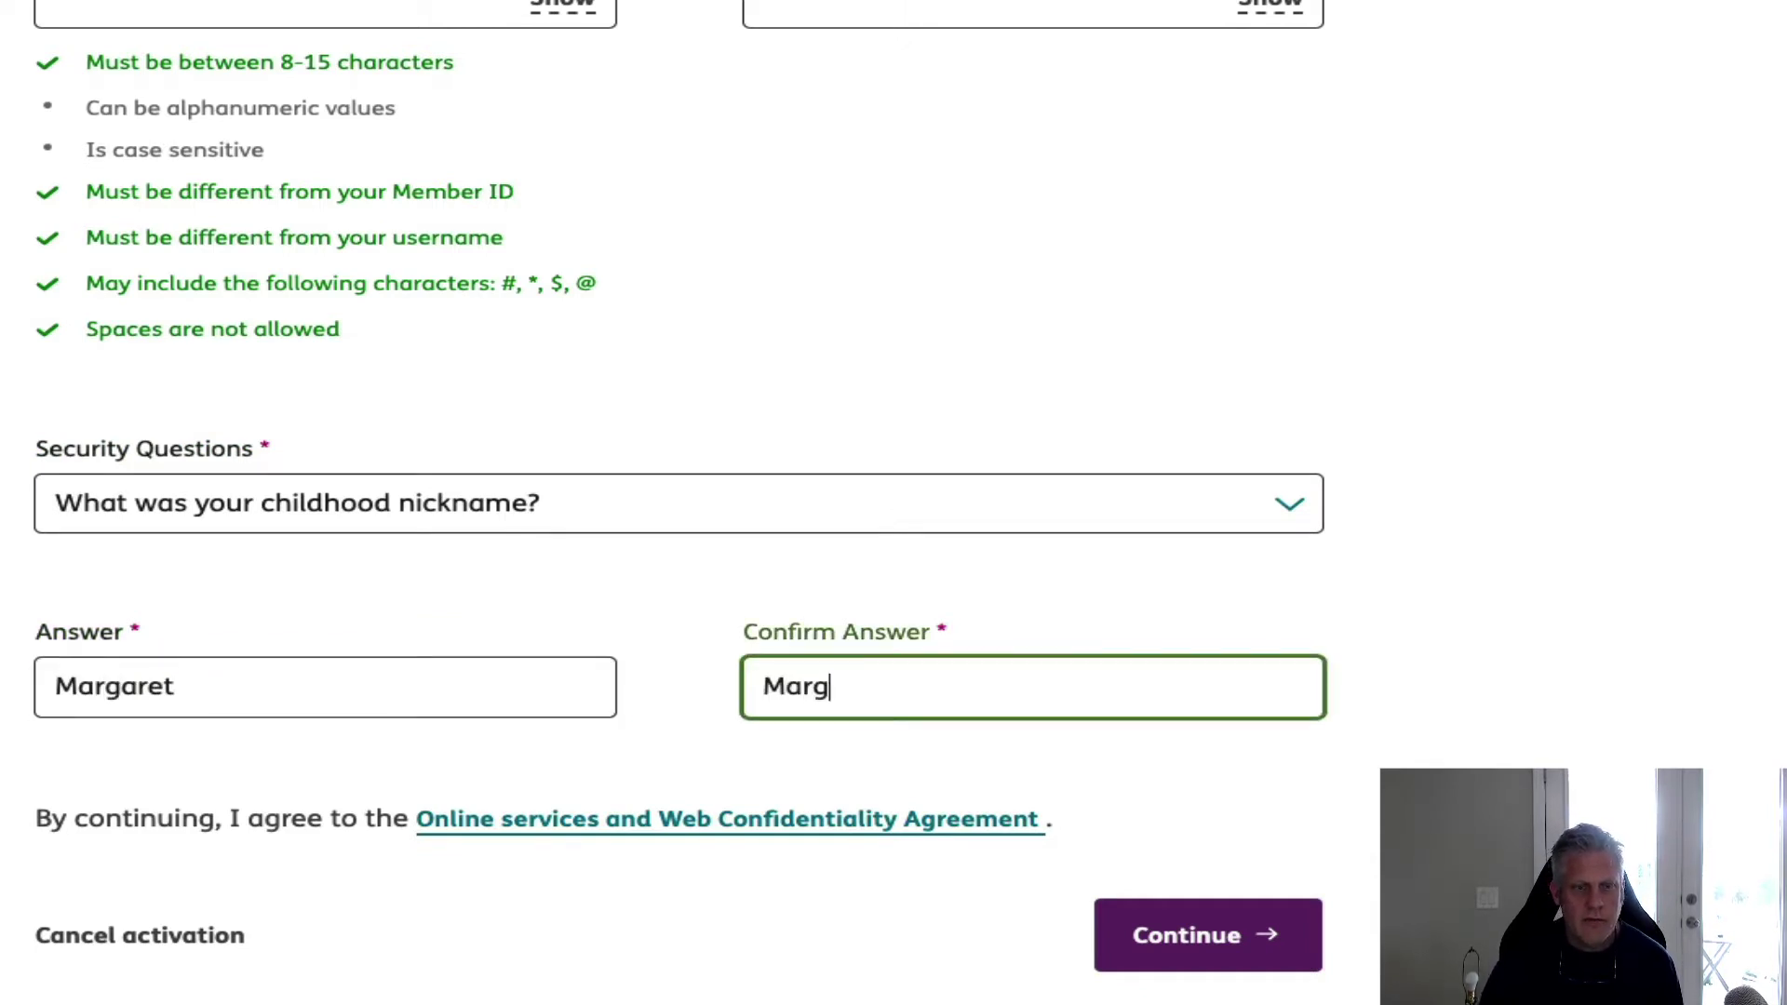
left_click(1230, 947)
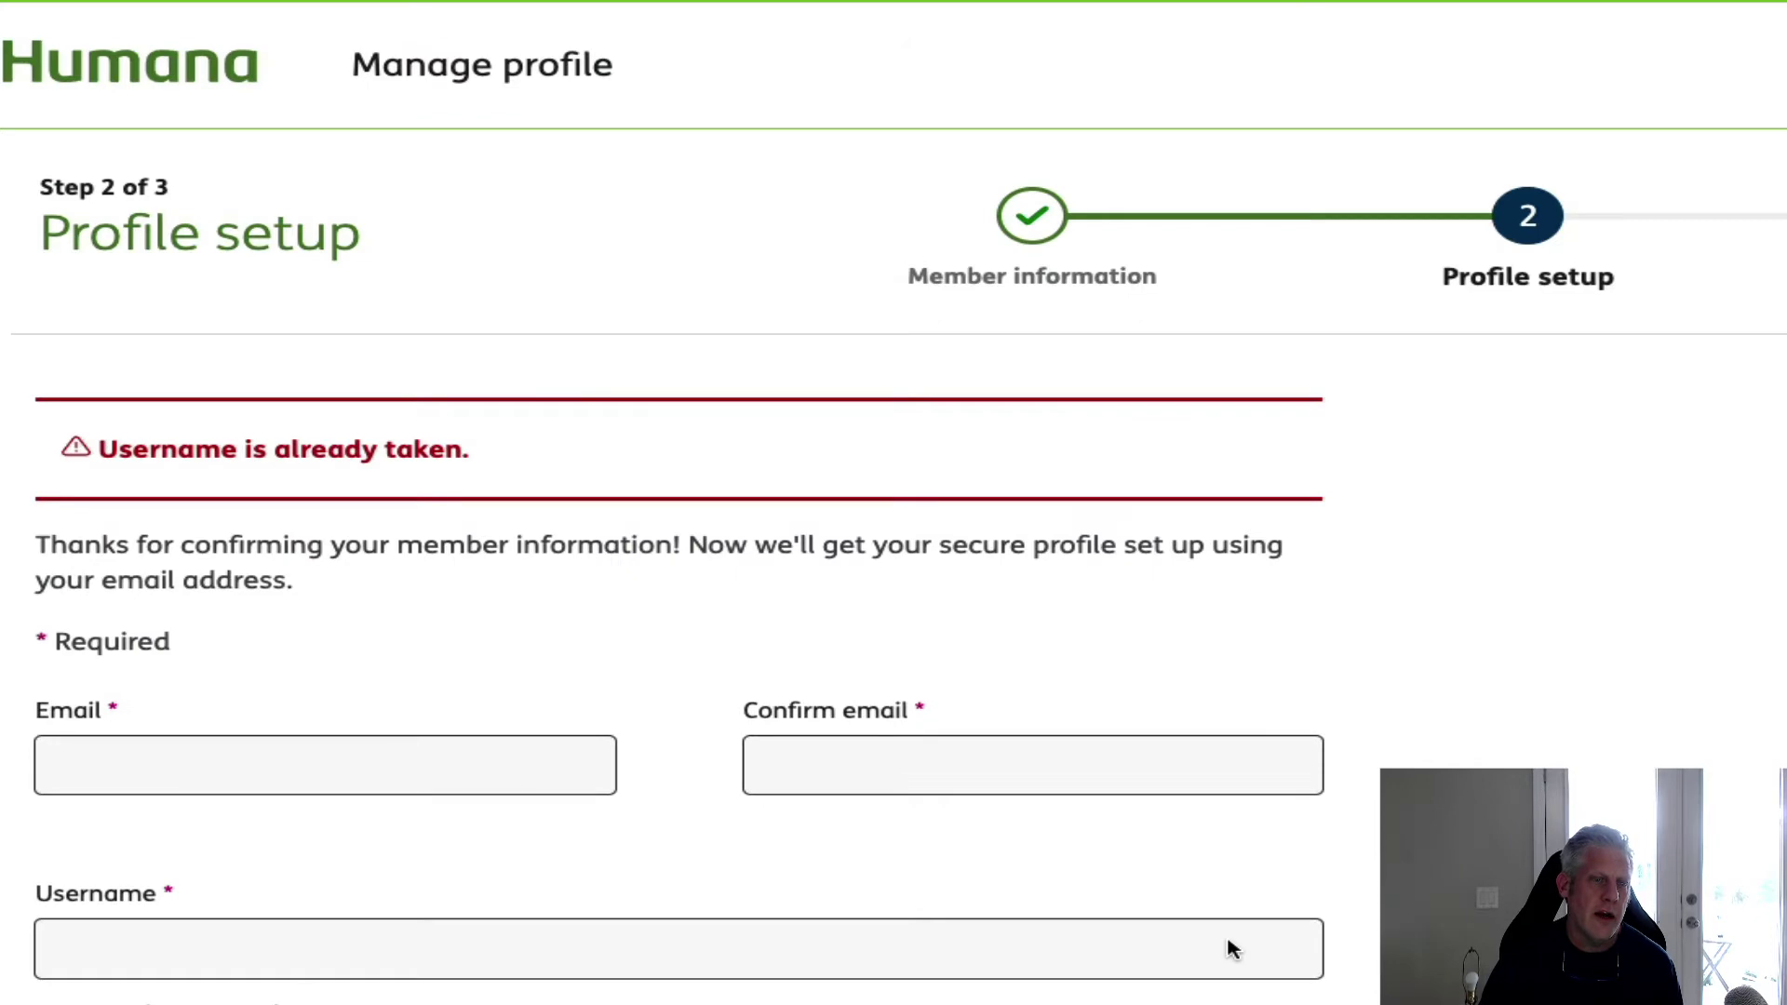
- Refill both email fields with the saved email address suggestion
scroll(357, 577, "down", 3)
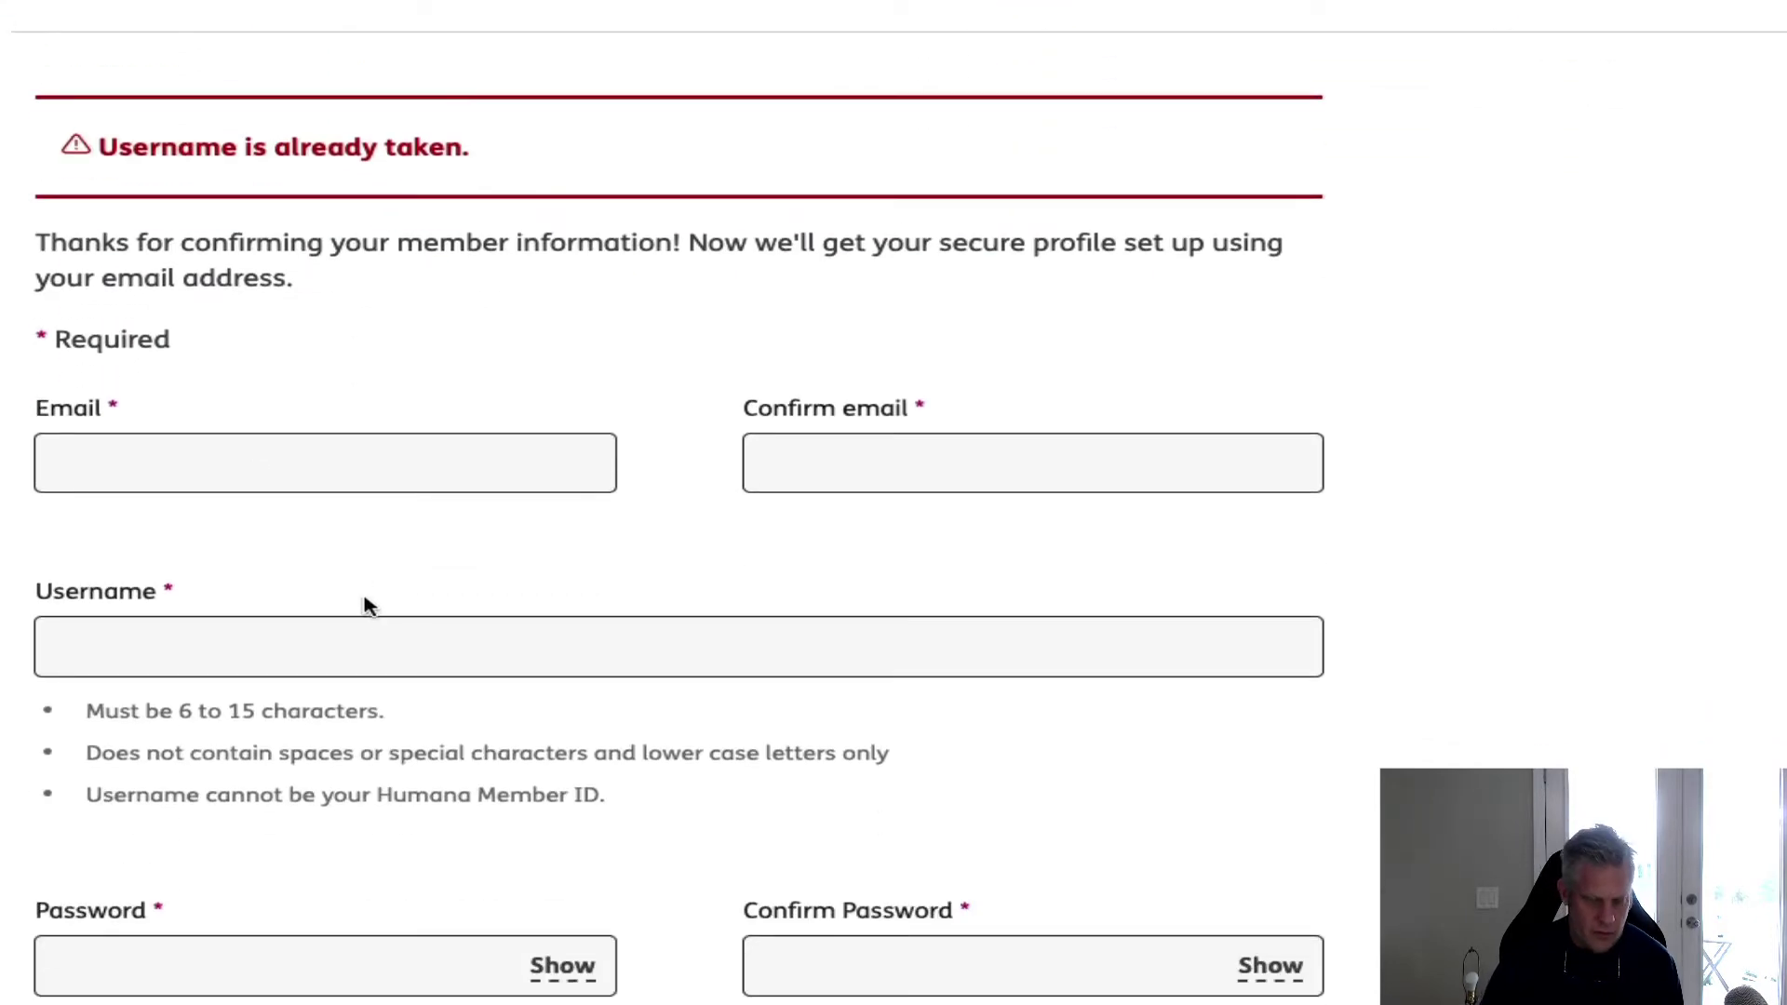
left_click(212, 442)
left_click(197, 526)
- Type a new username and delete its capital first letter
left_click(215, 641)
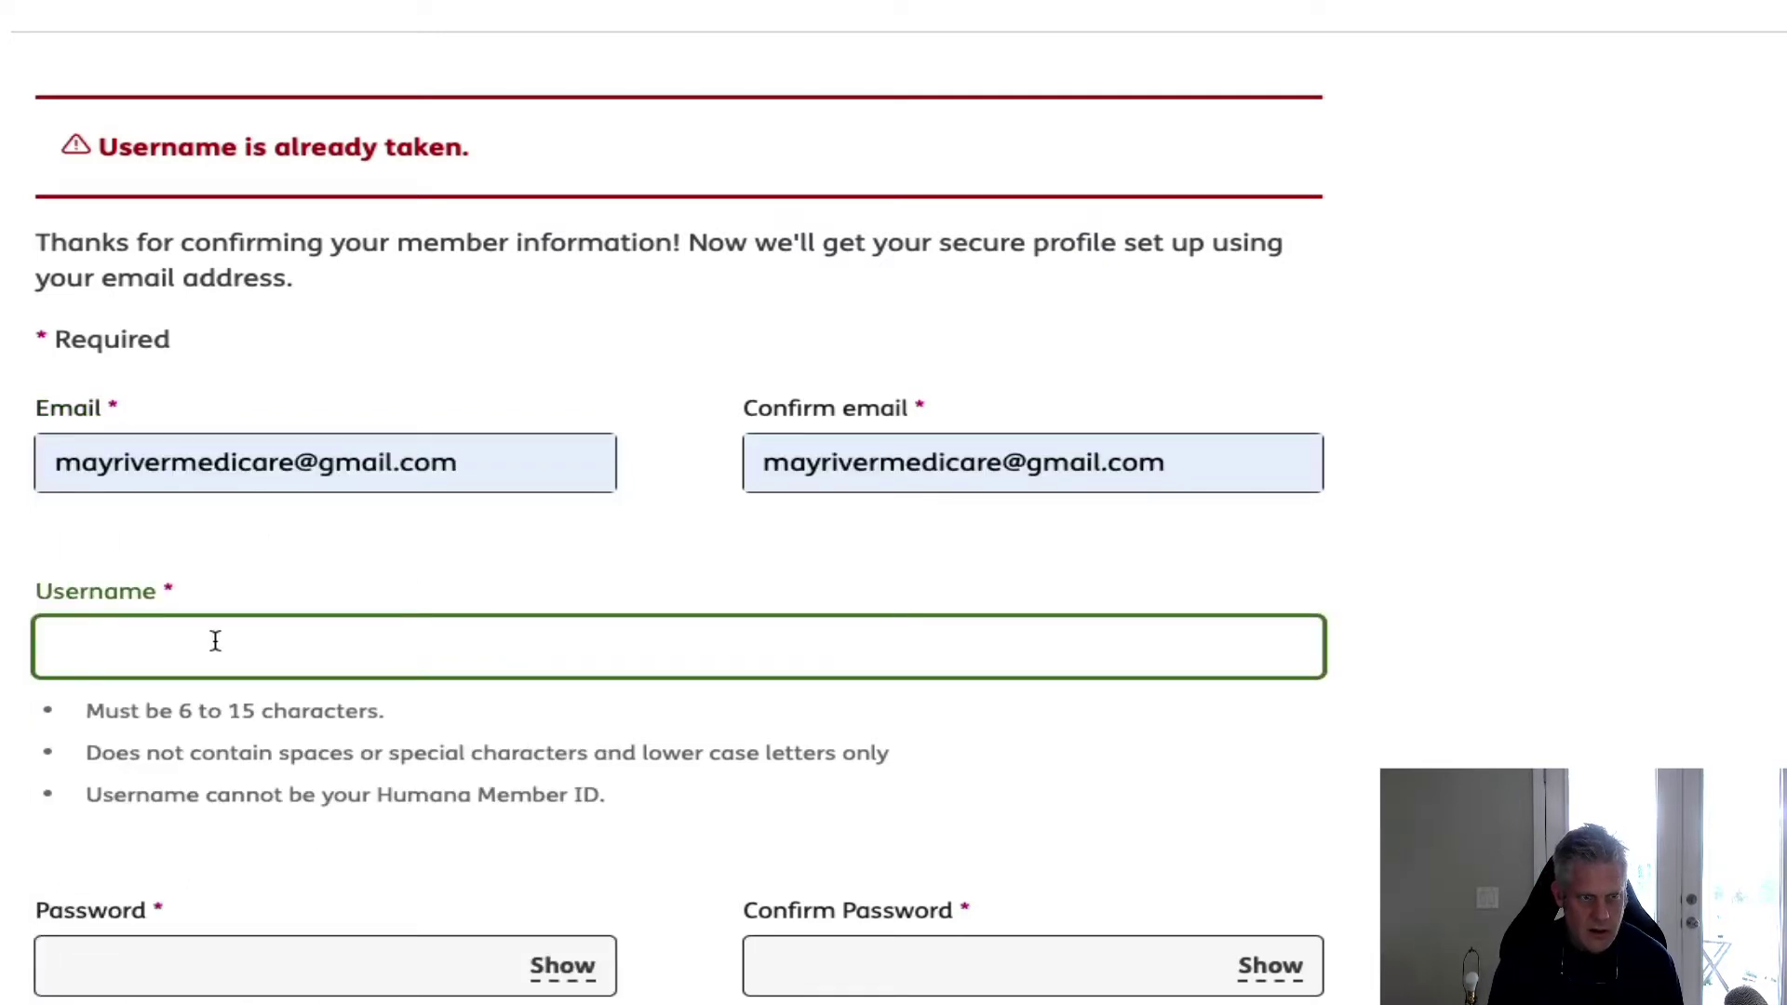
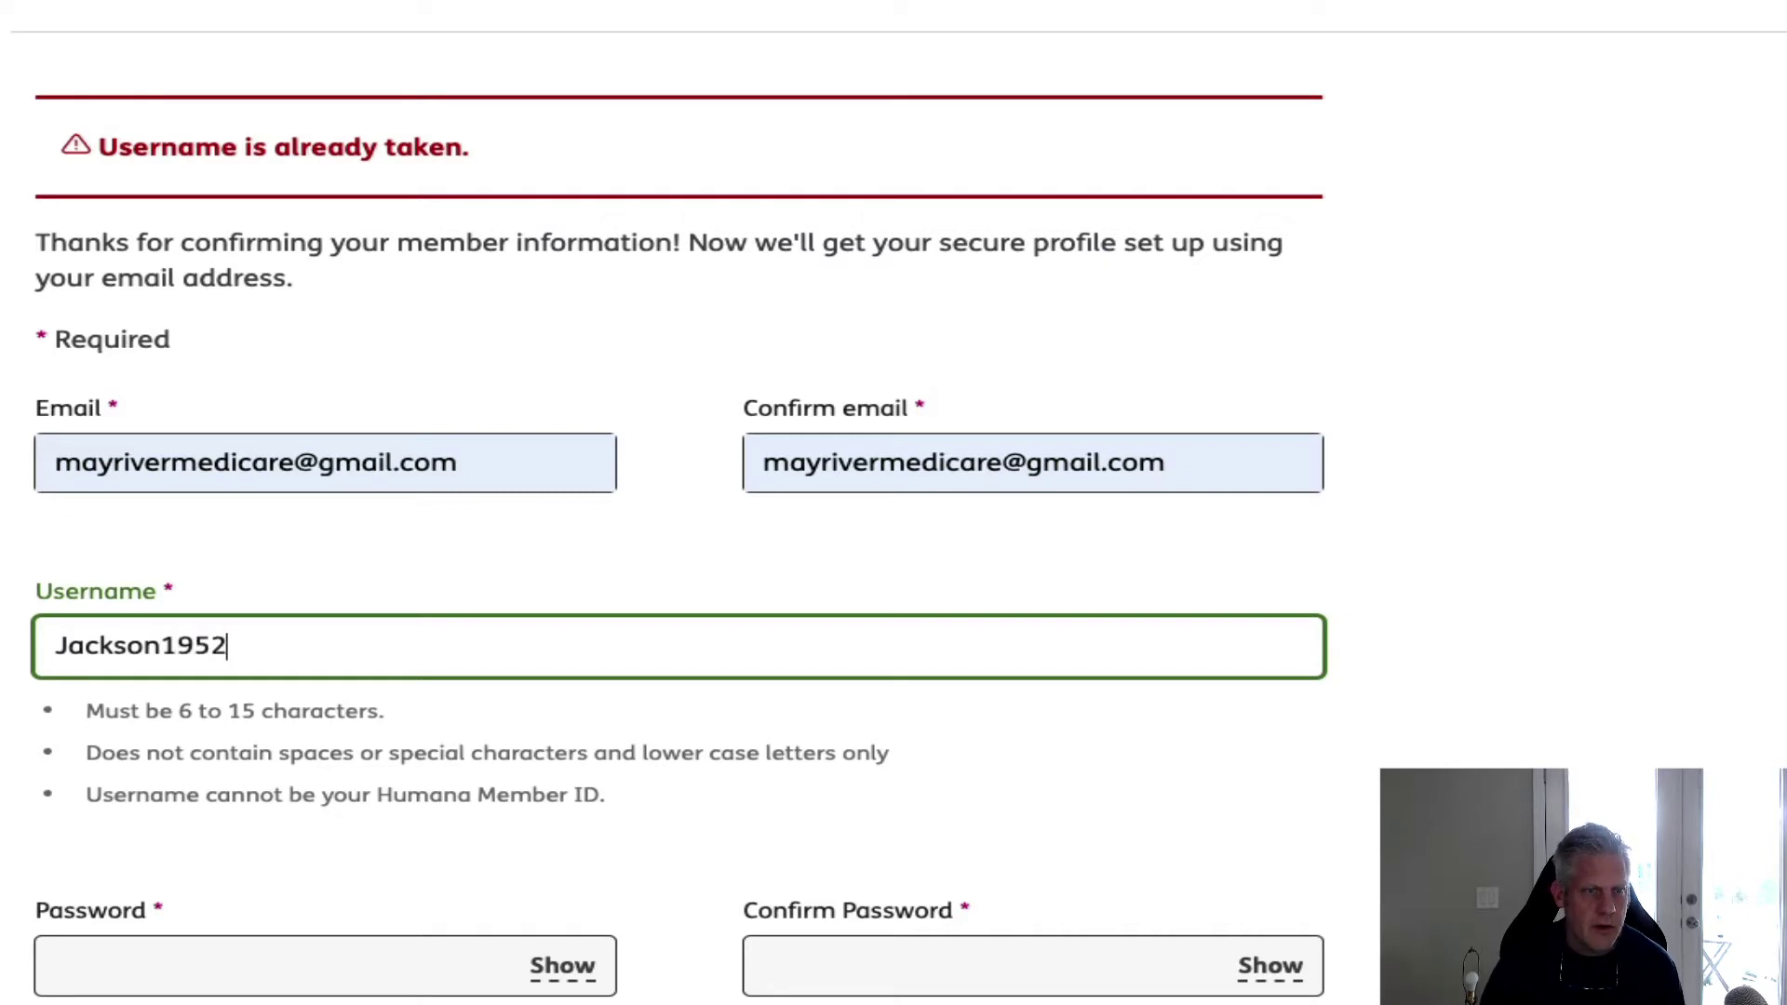
left_click(192, 588)
scroll(191, 578, "down", 3)
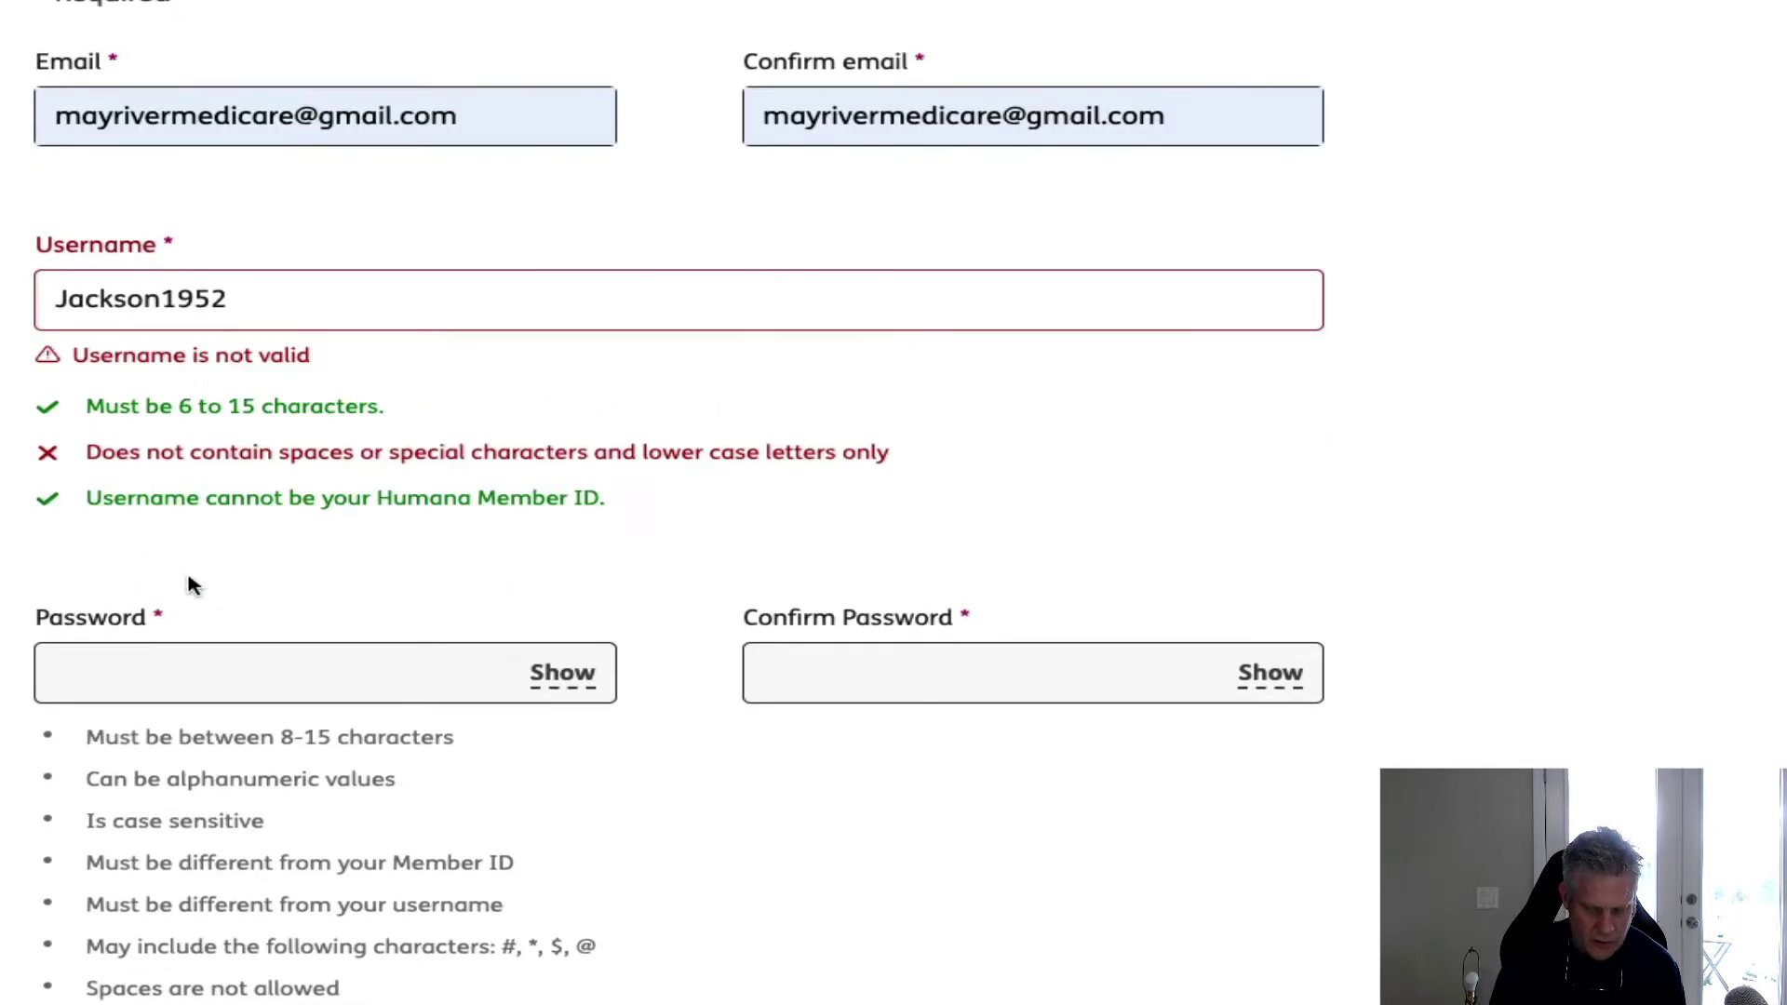
left_click(69, 300)
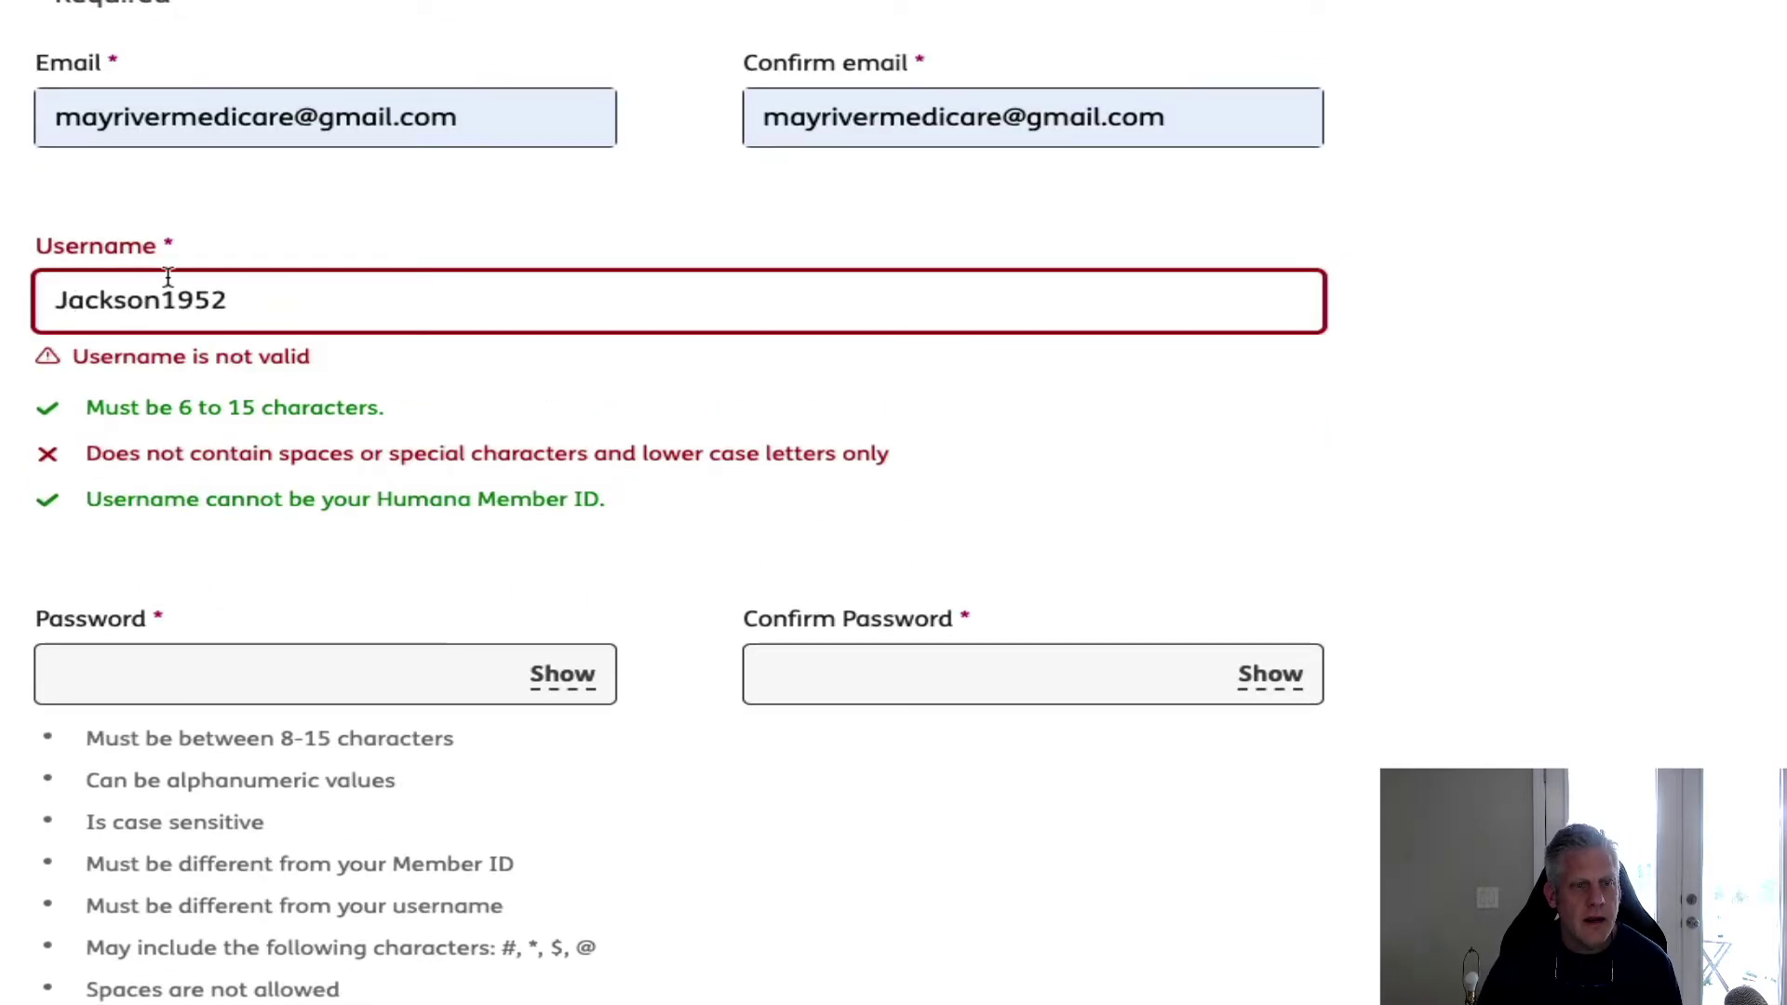
key("BackSpace")
- Finish the username with a lowercase j, then enter and confirm the password
type("j")
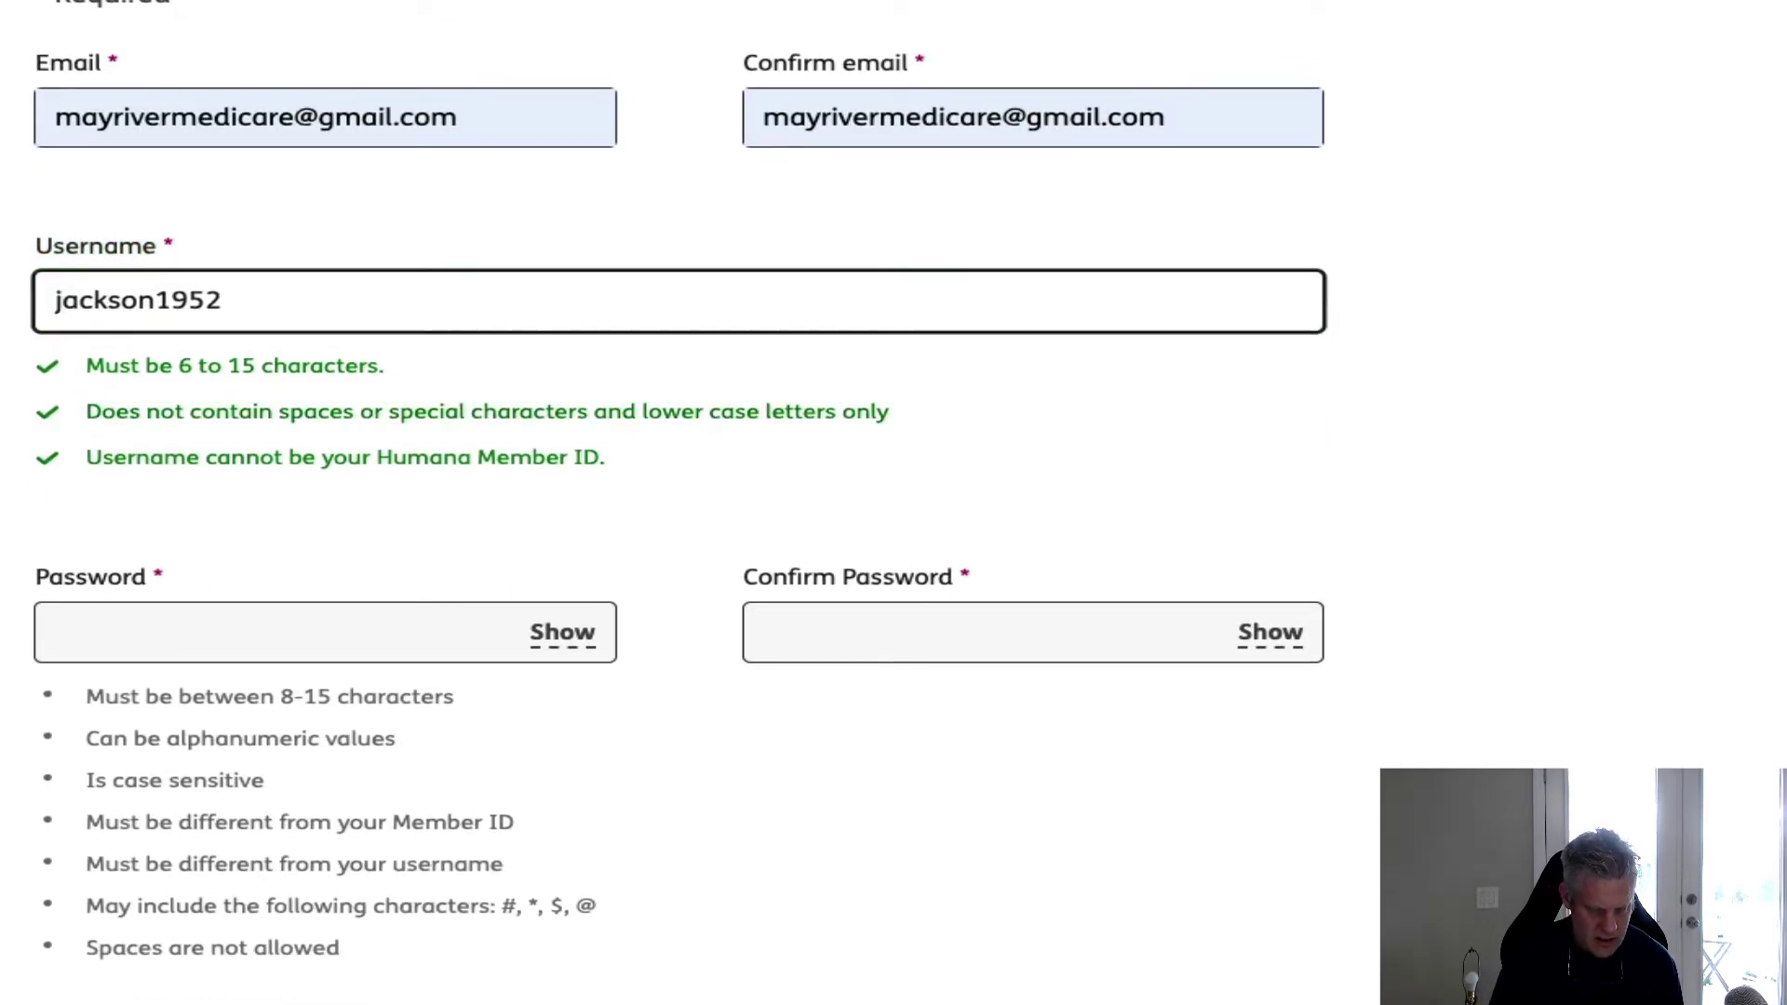
scroll(651, 503, "down", 2)
left_click(193, 414)
type("••••")
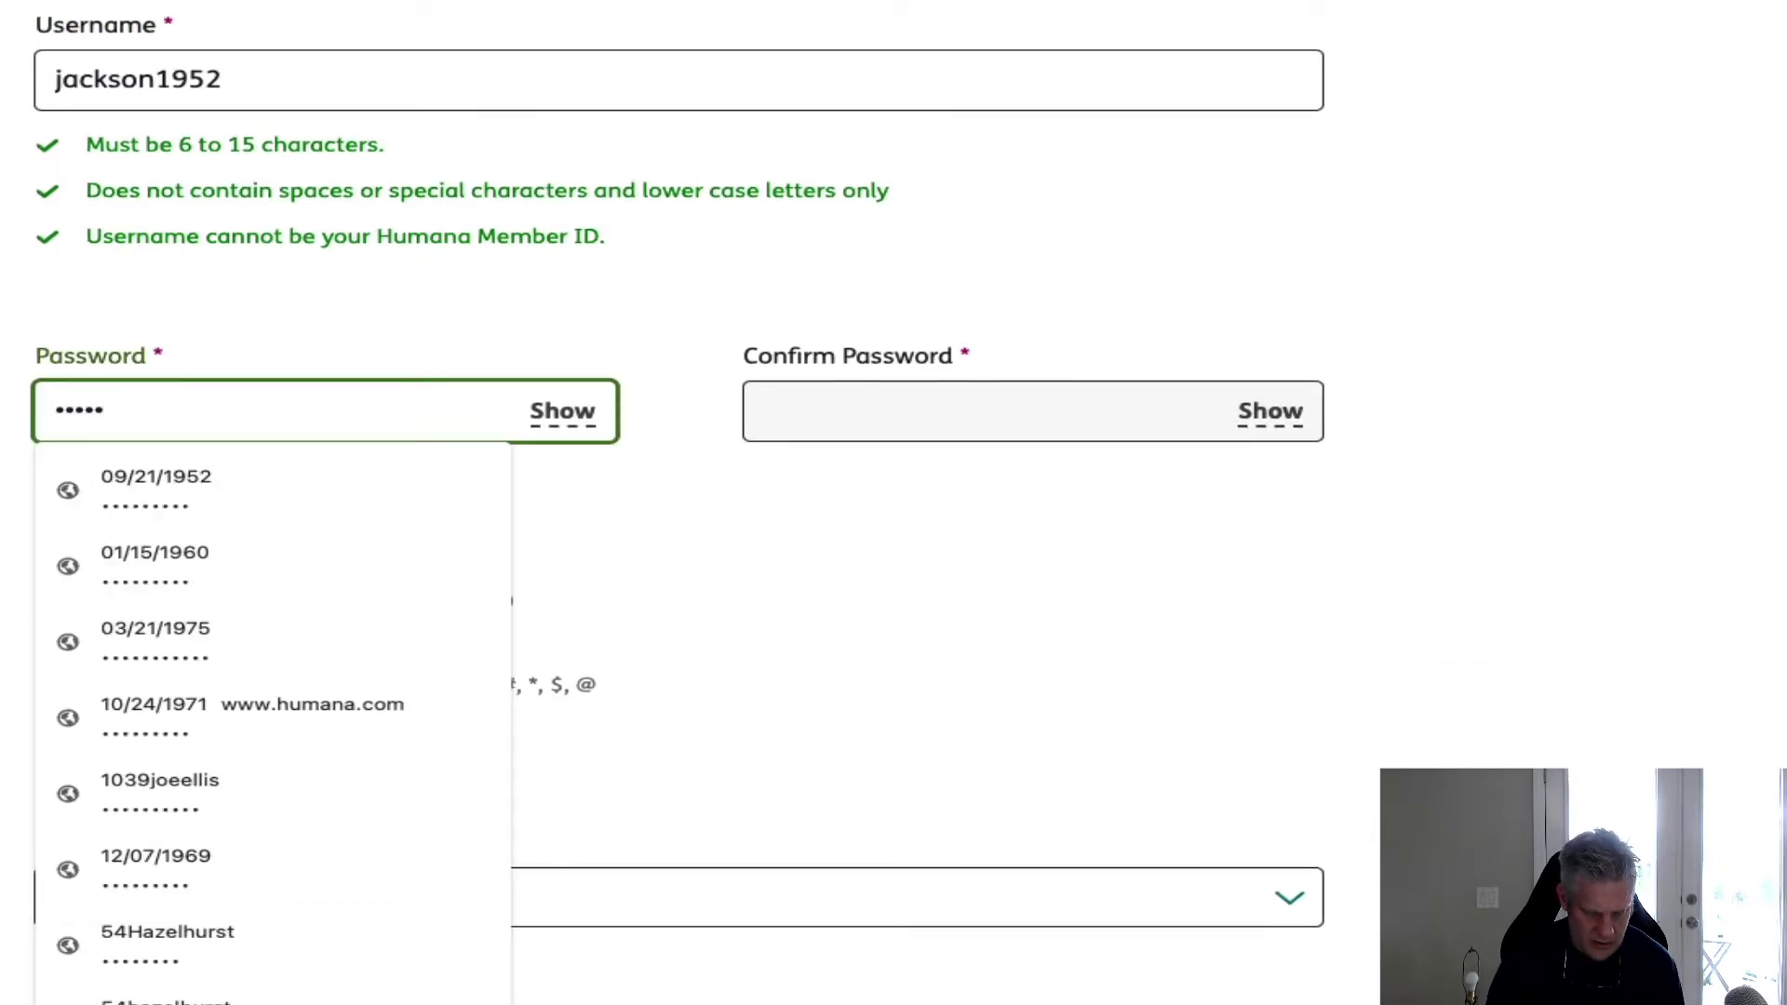
left_click(853, 409)
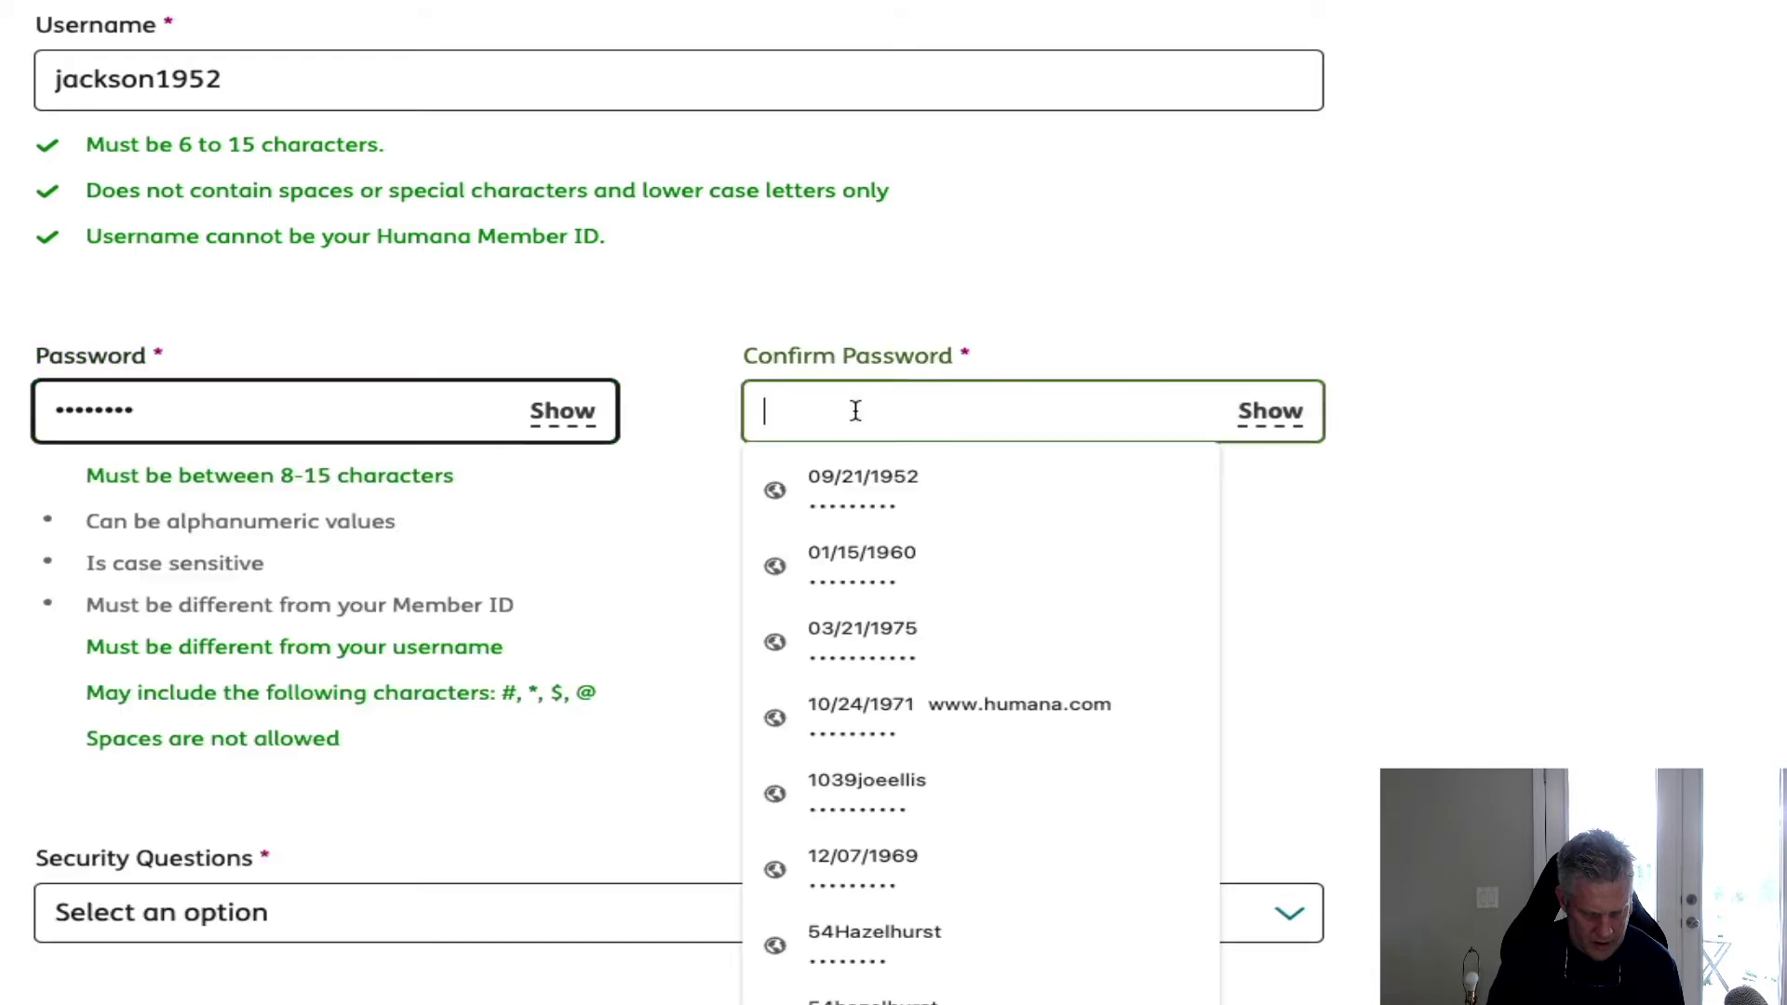
type("••")
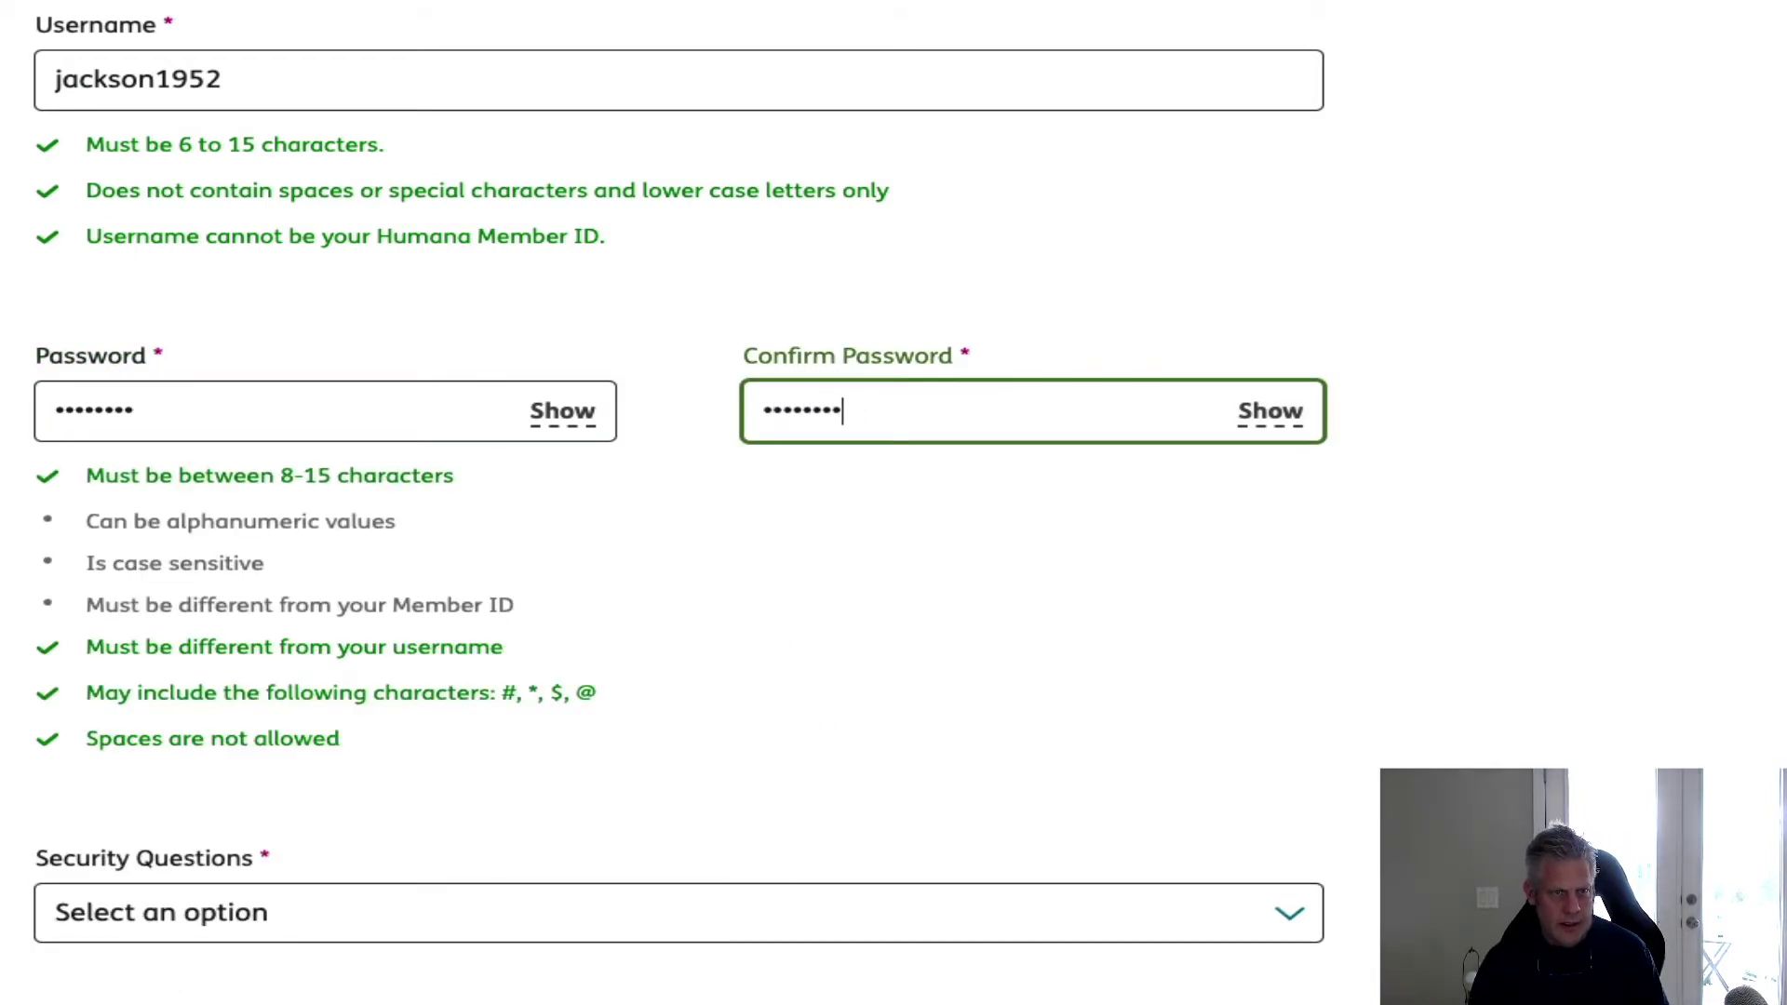
left_click(1002, 522)
- Choose 'What was your childhood nickname?' and start typing its answer
scroll(1002, 522, "down", 6)
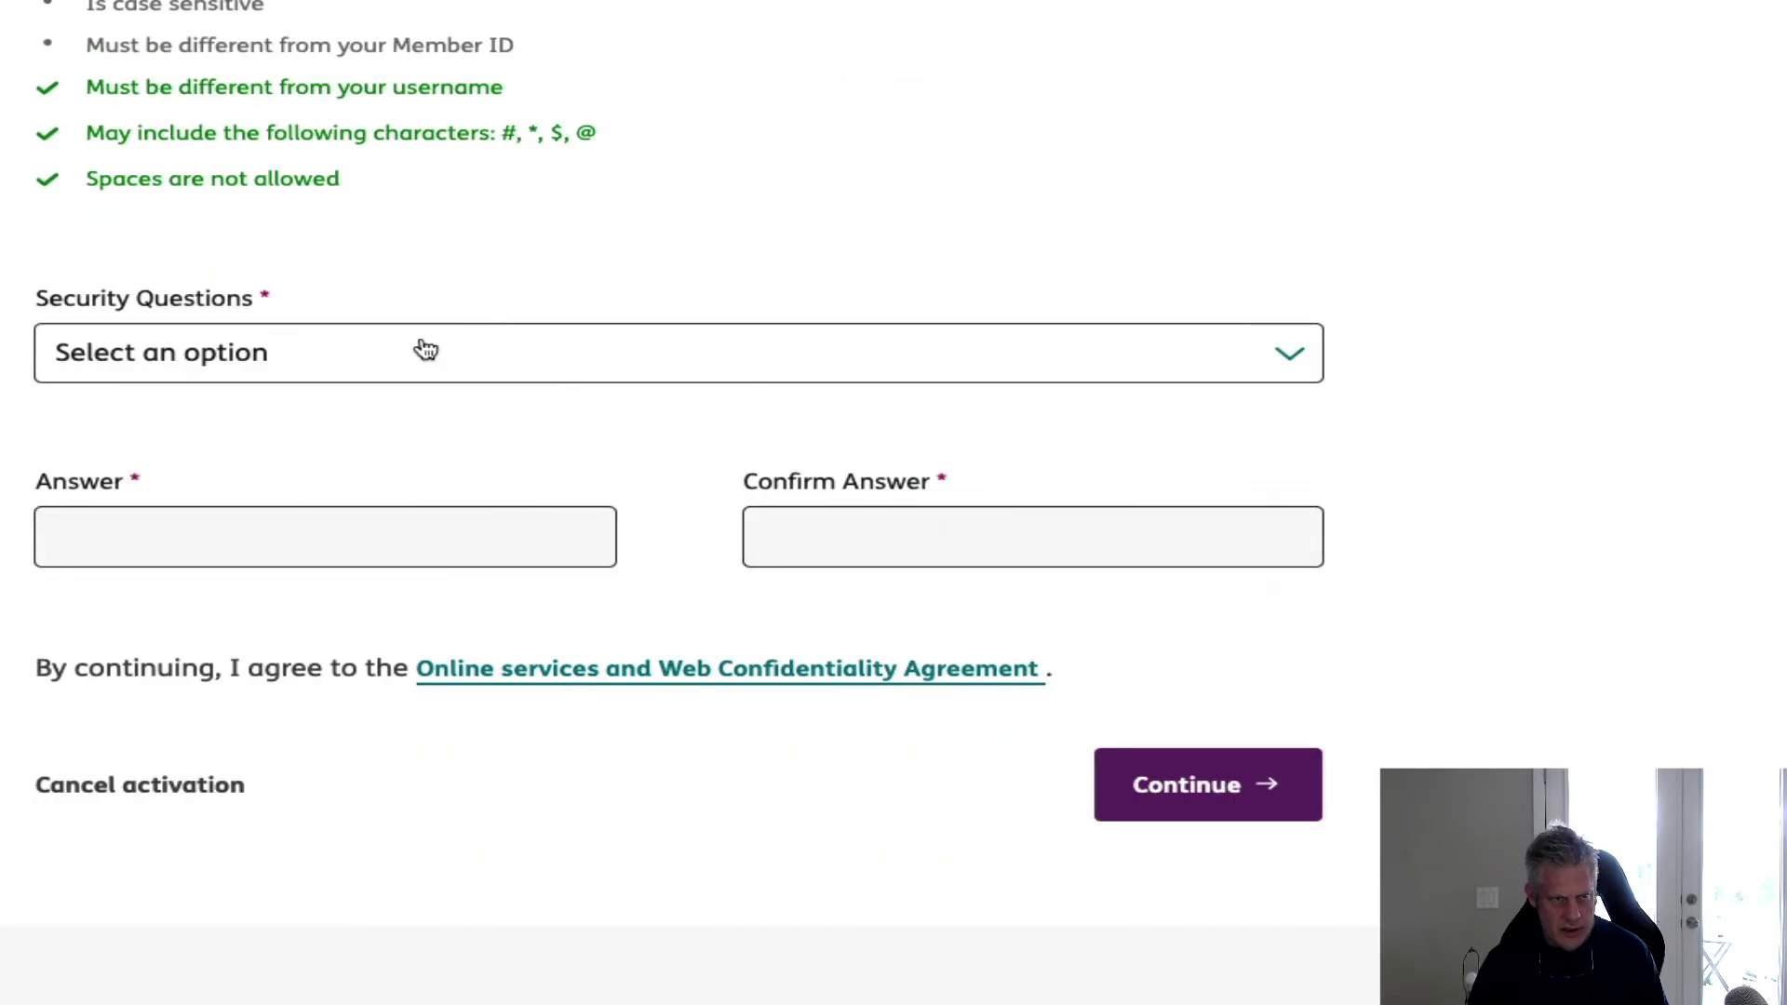
left_click(410, 363)
left_click(372, 502)
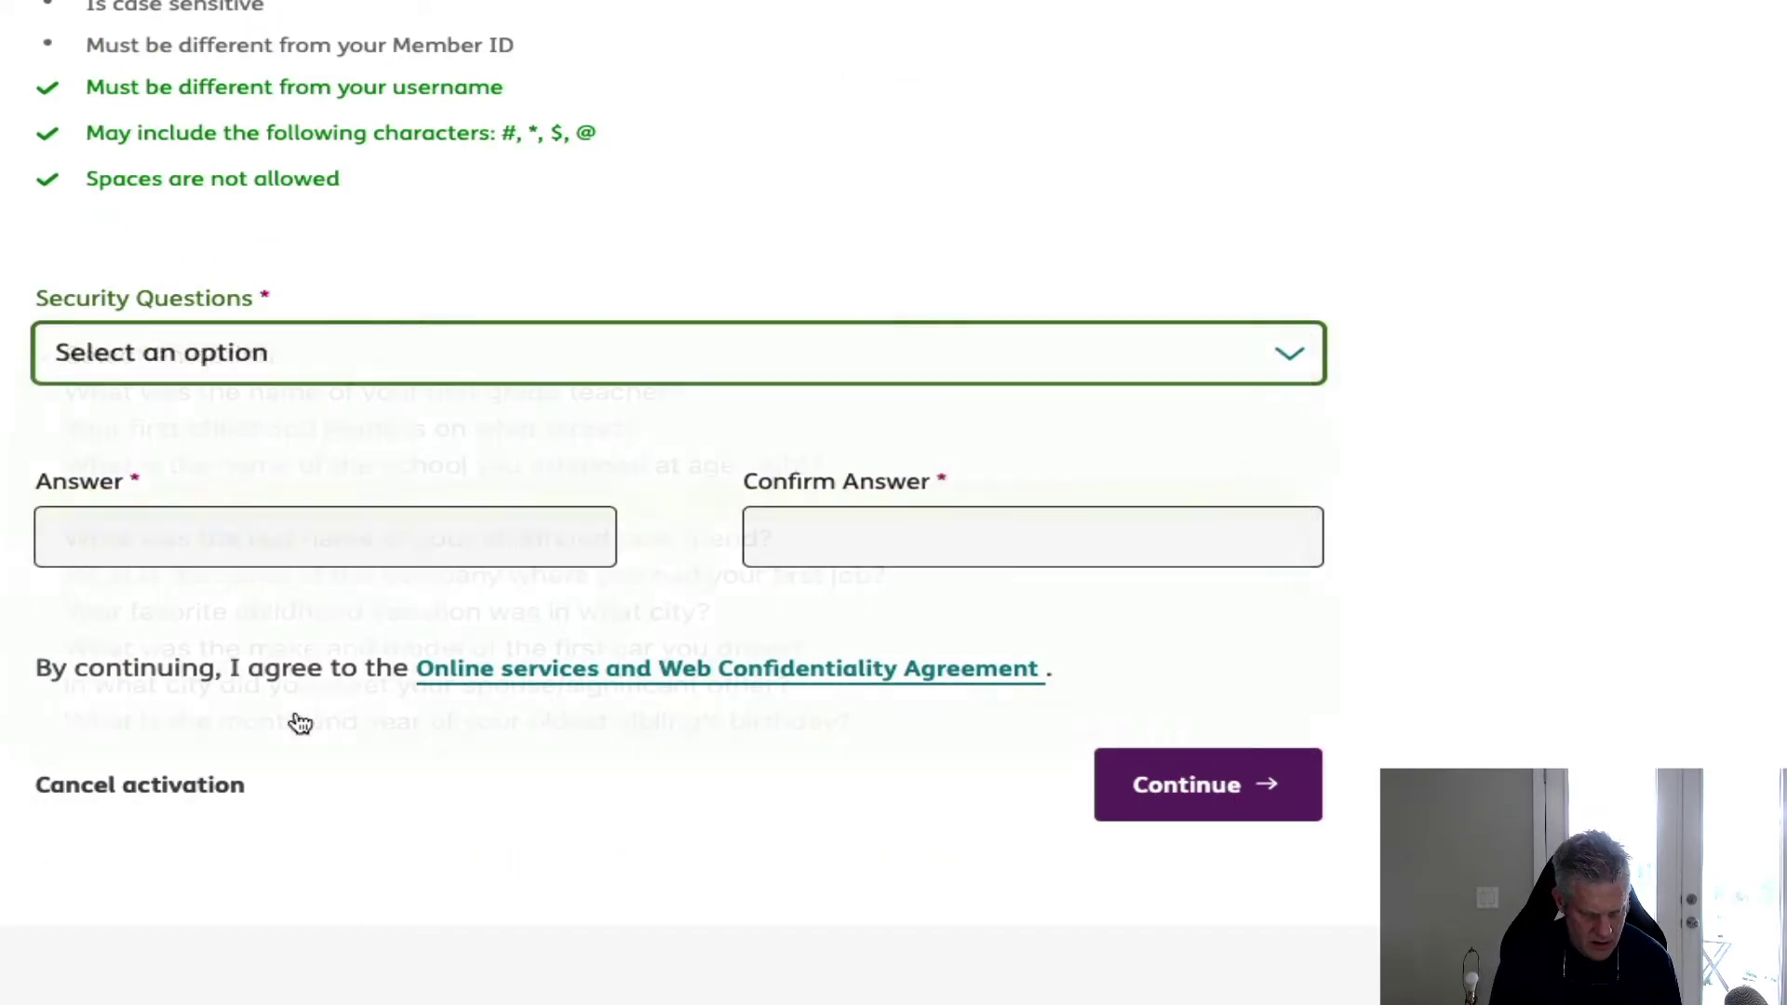
left_click(249, 538)
type("m")
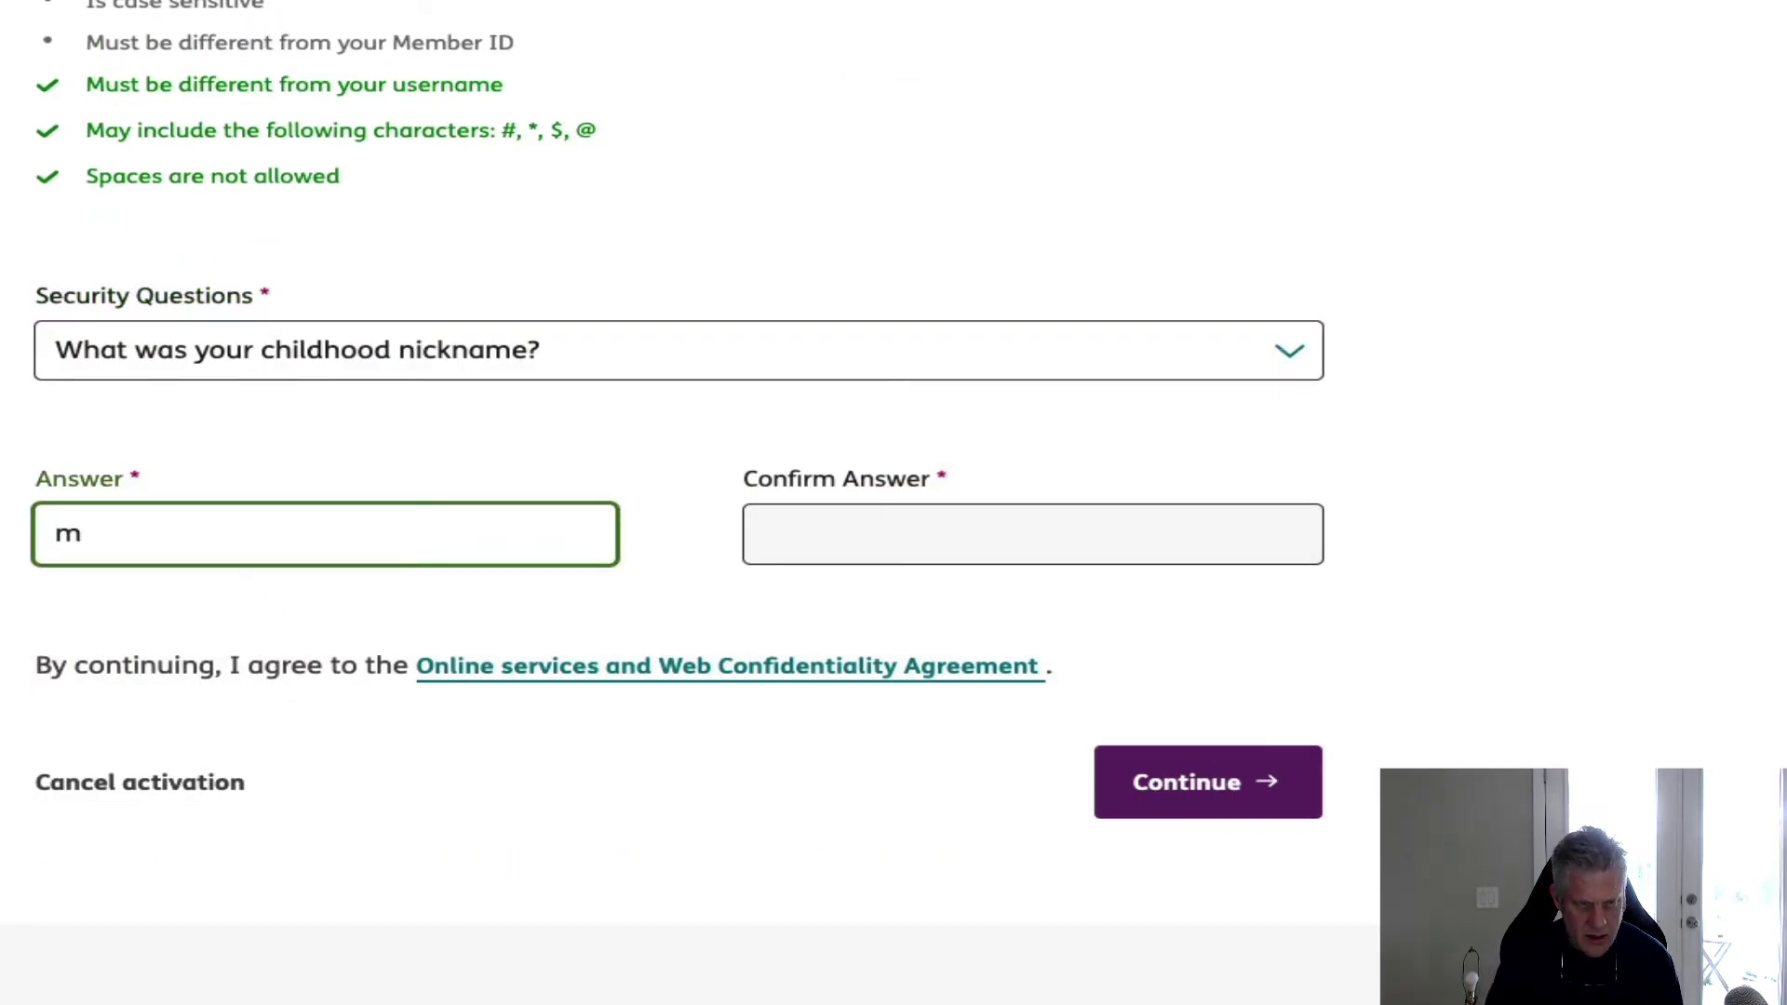
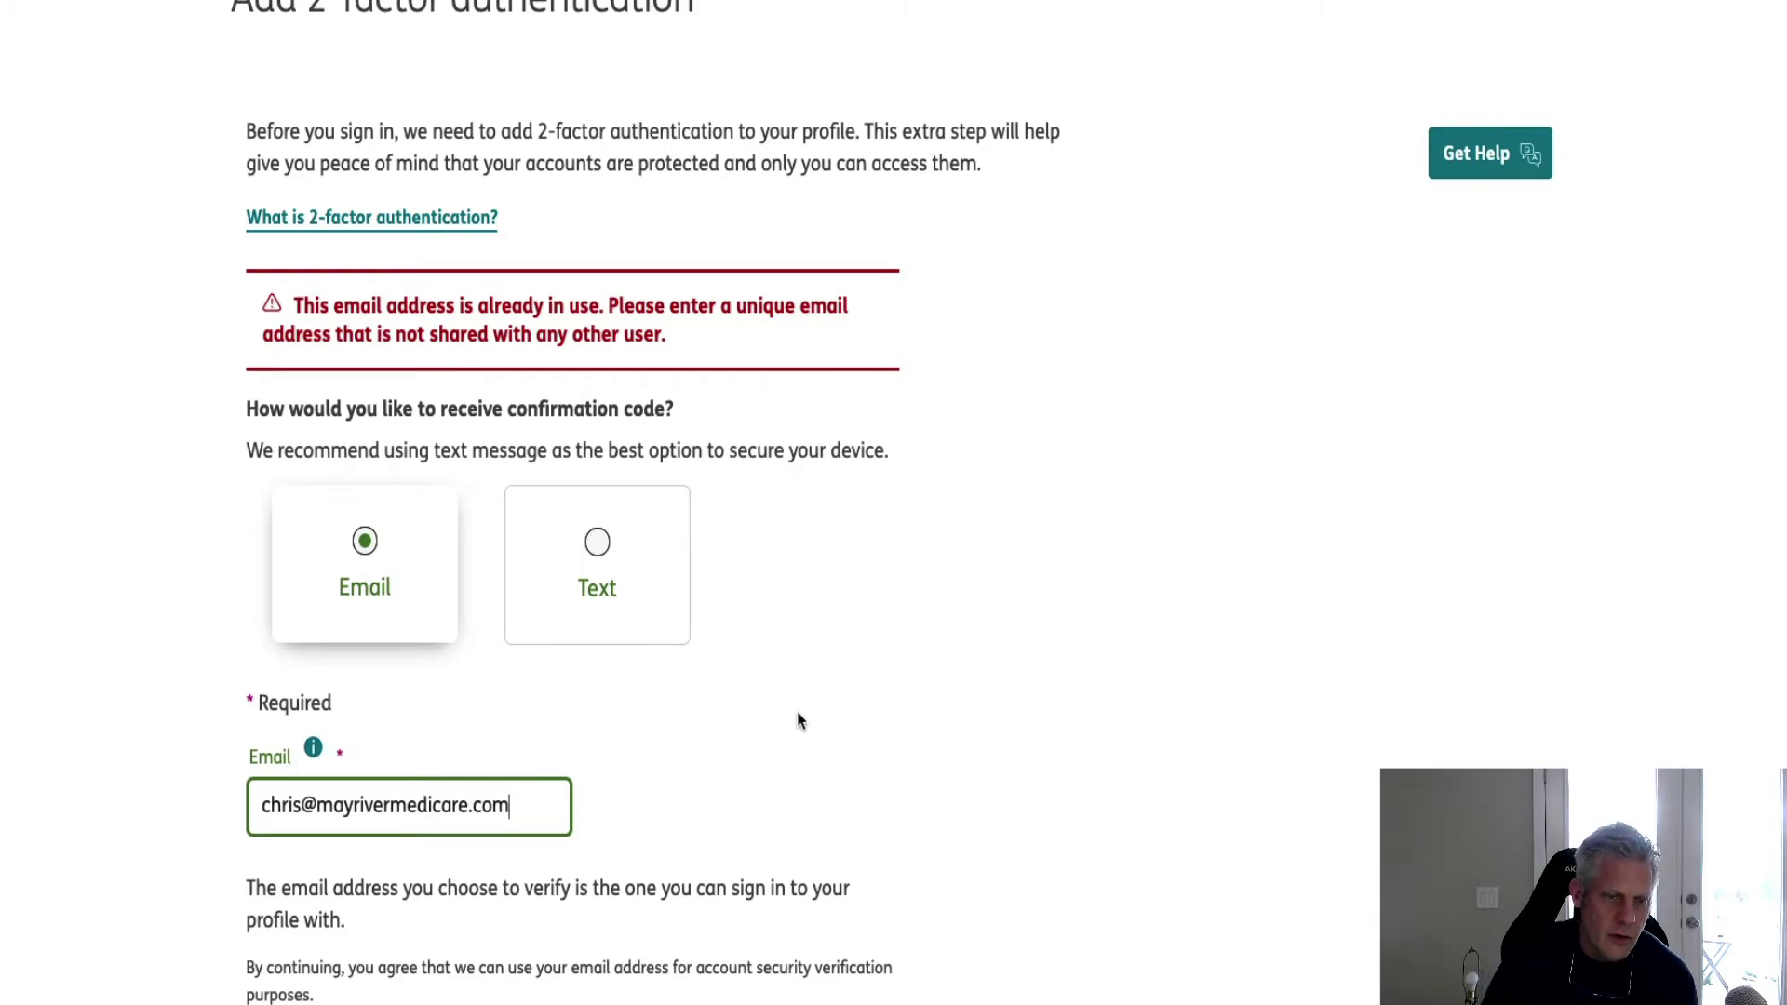
- Send the confirmation code to the client's entered email and reach the Enter Code page
scroll(801, 722, "up", 4)
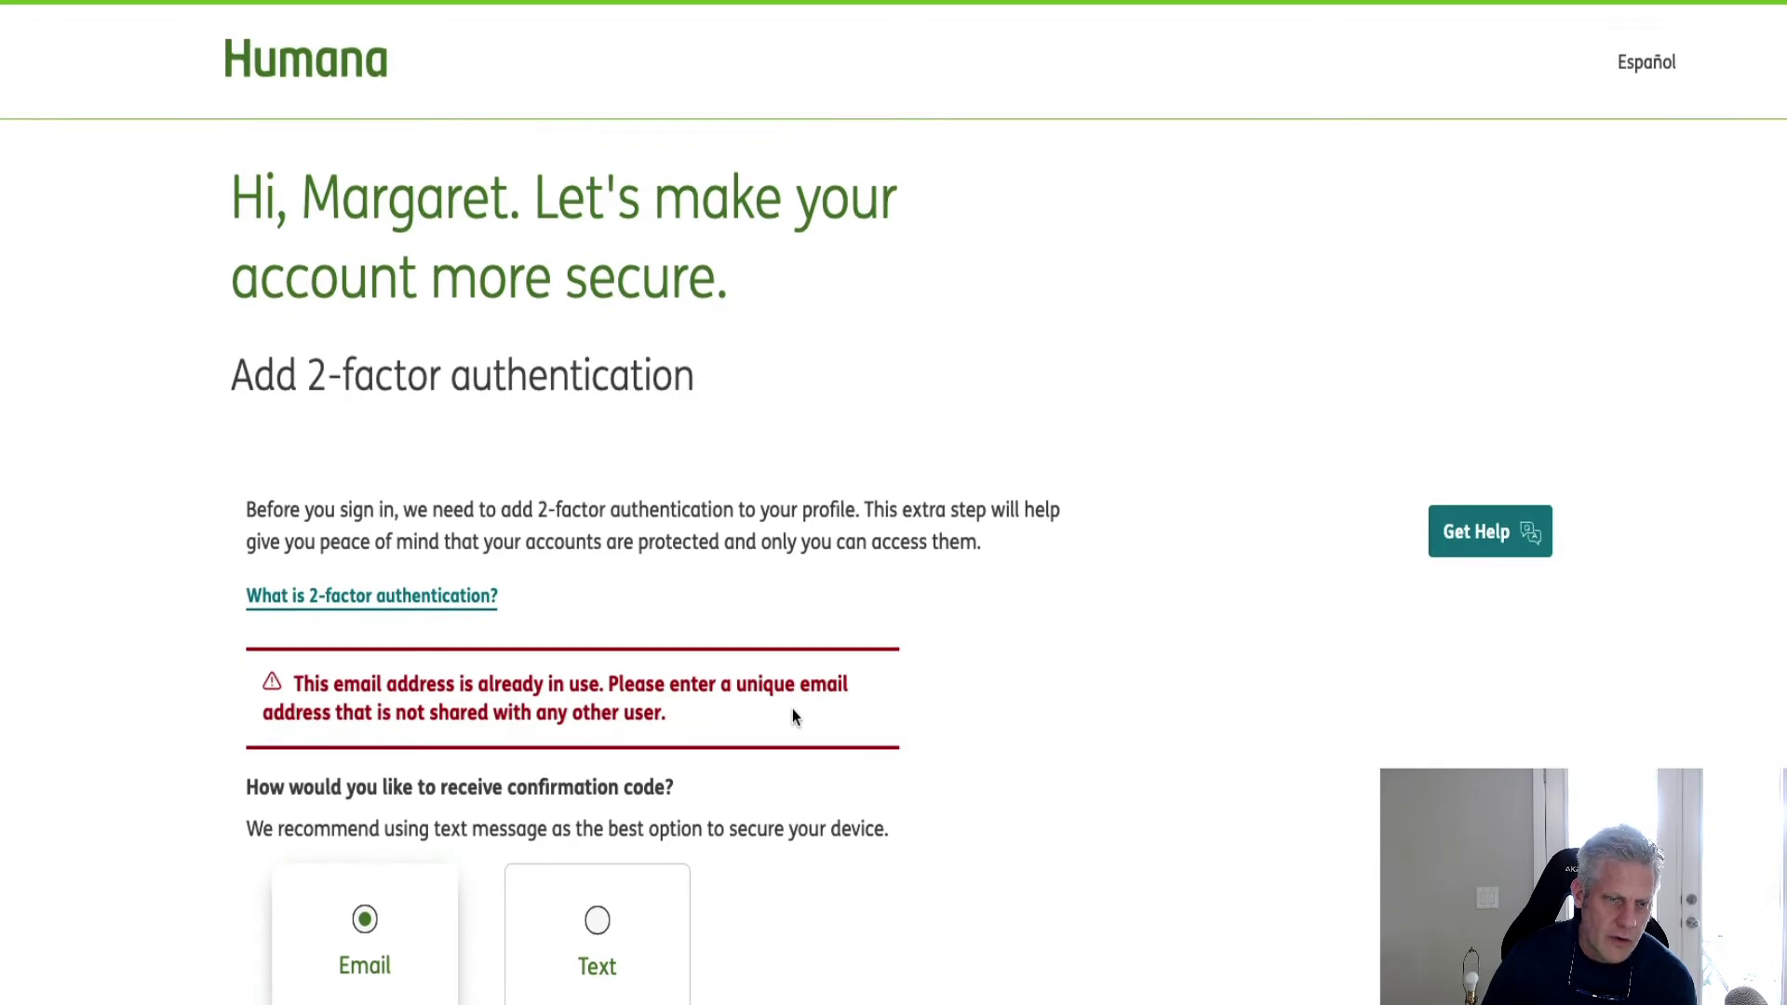
scroll(792, 715, "down", 3)
scroll(793, 715, "up", 1)
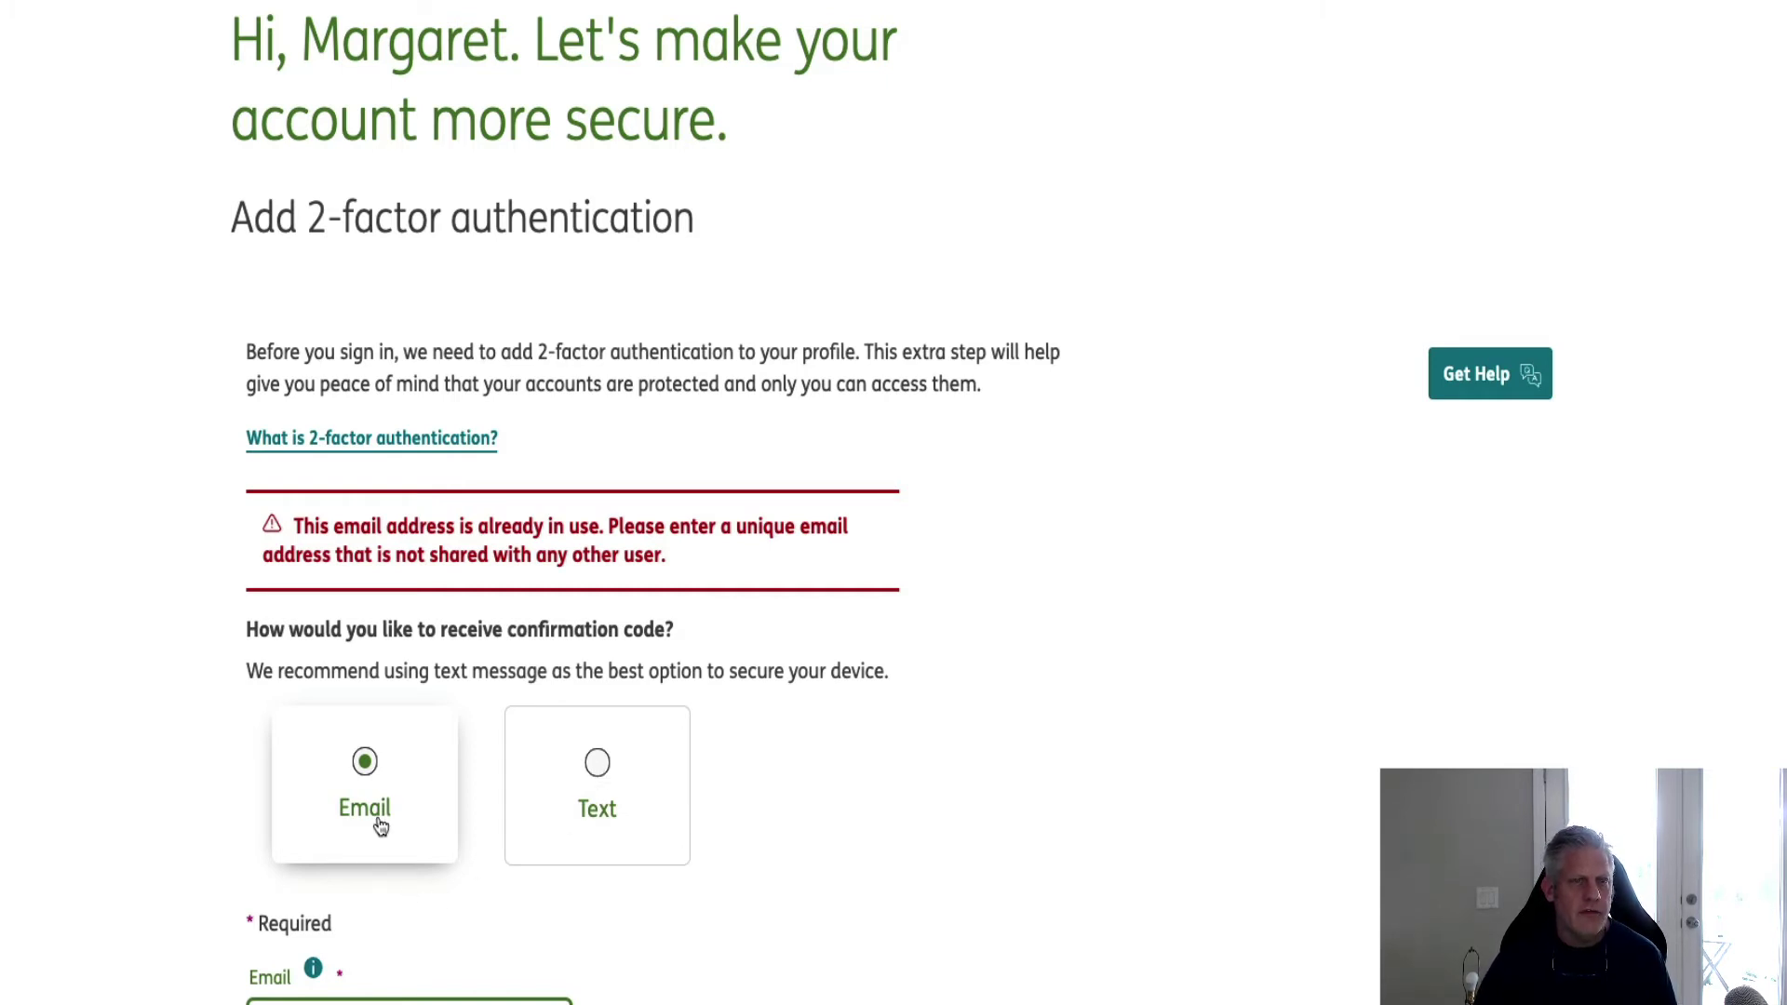
scroll(380, 826, "down", 2)
scroll(380, 825, "down", 2)
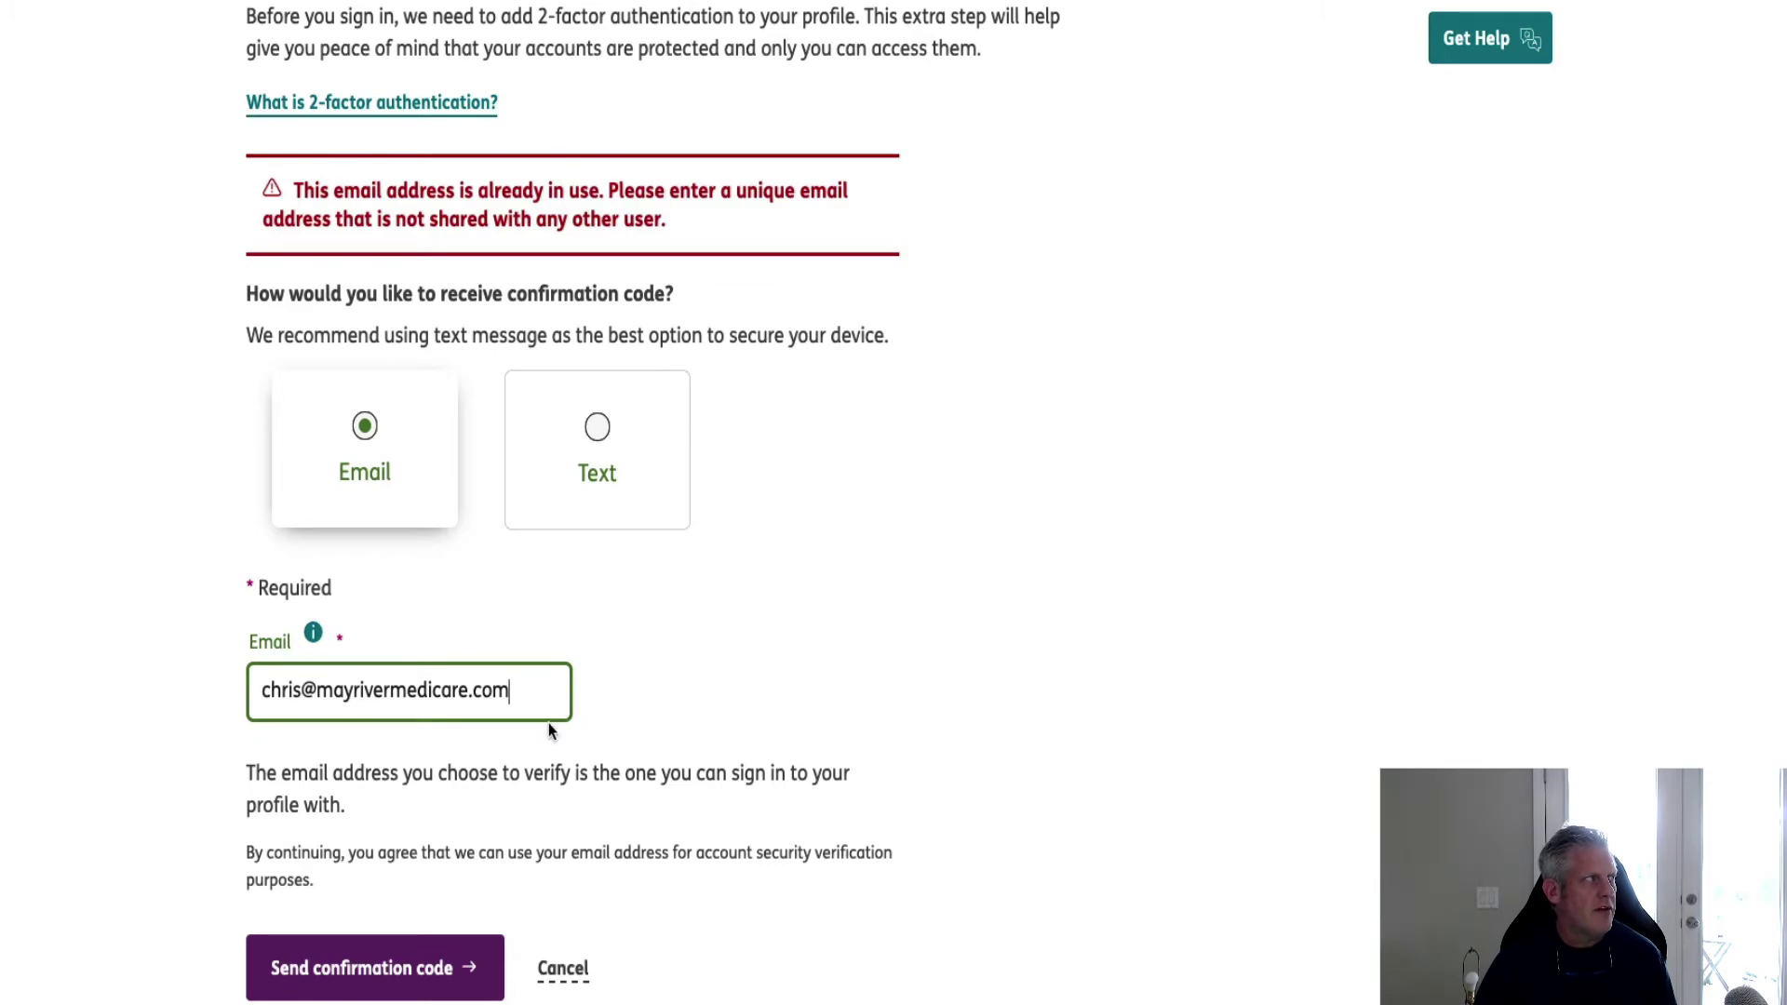
left_click(438, 993)
left_click(419, 511)
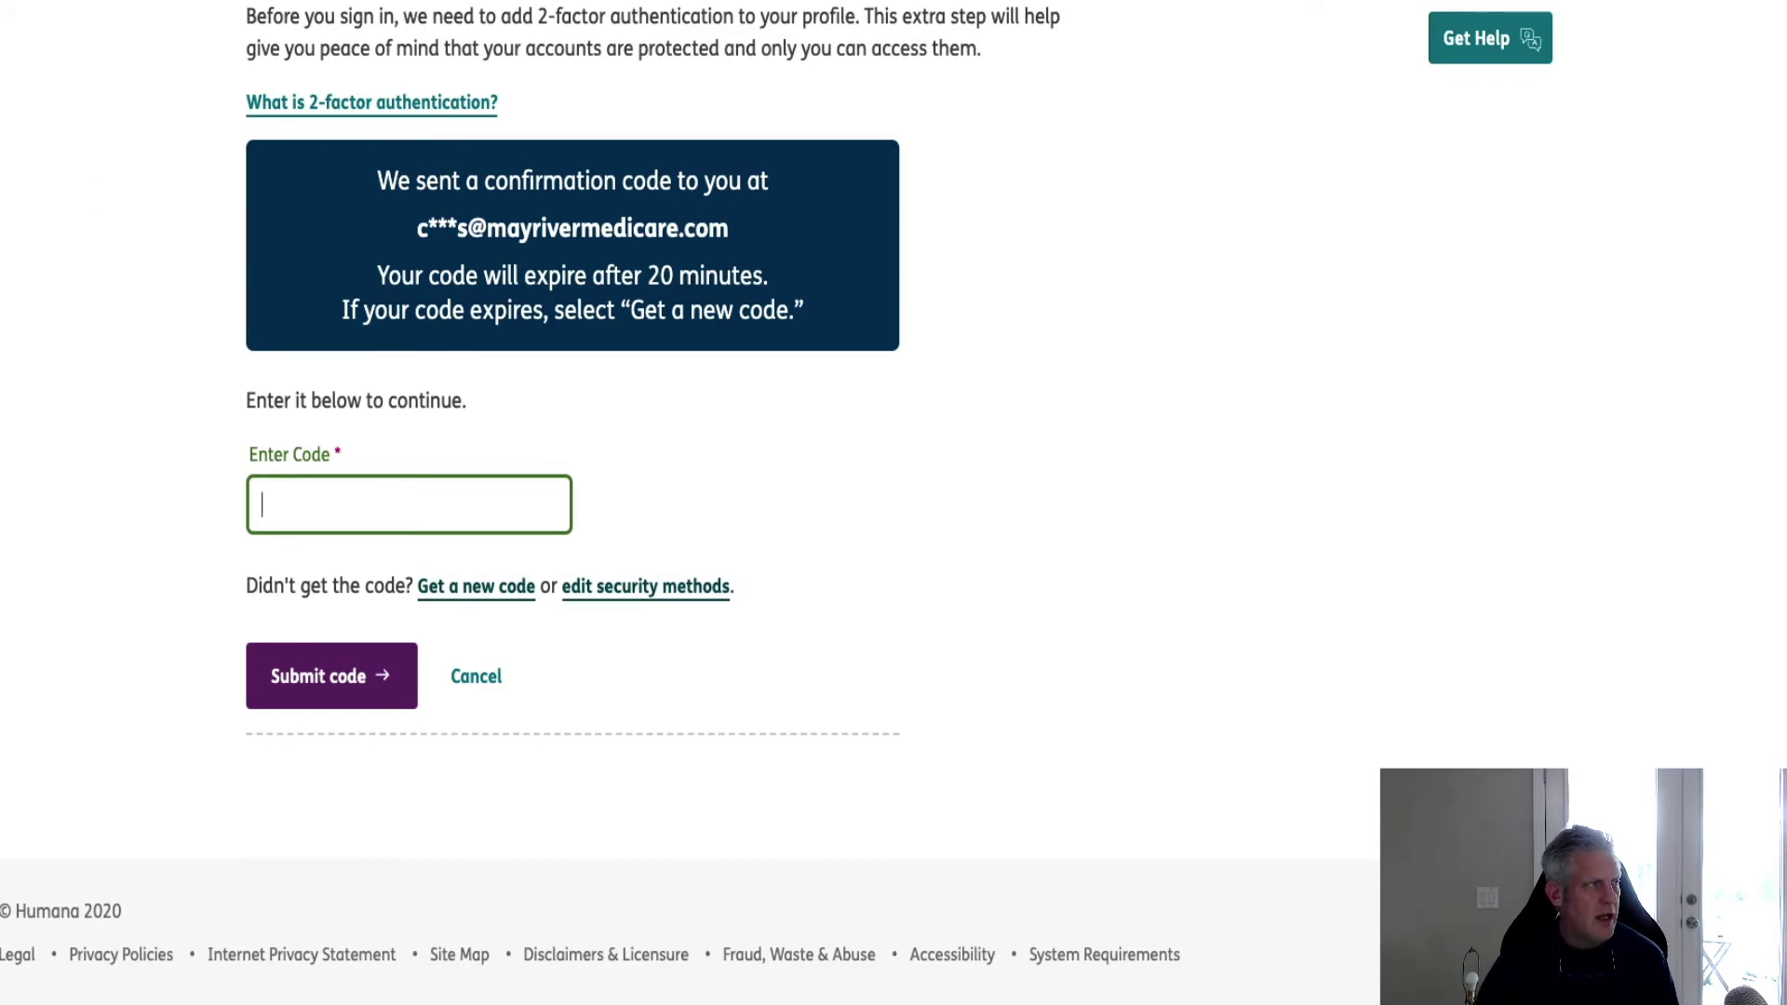
- Paste the emailed code, submit it, and request a fresh code after it's flagged invalid
key("super+Tab")
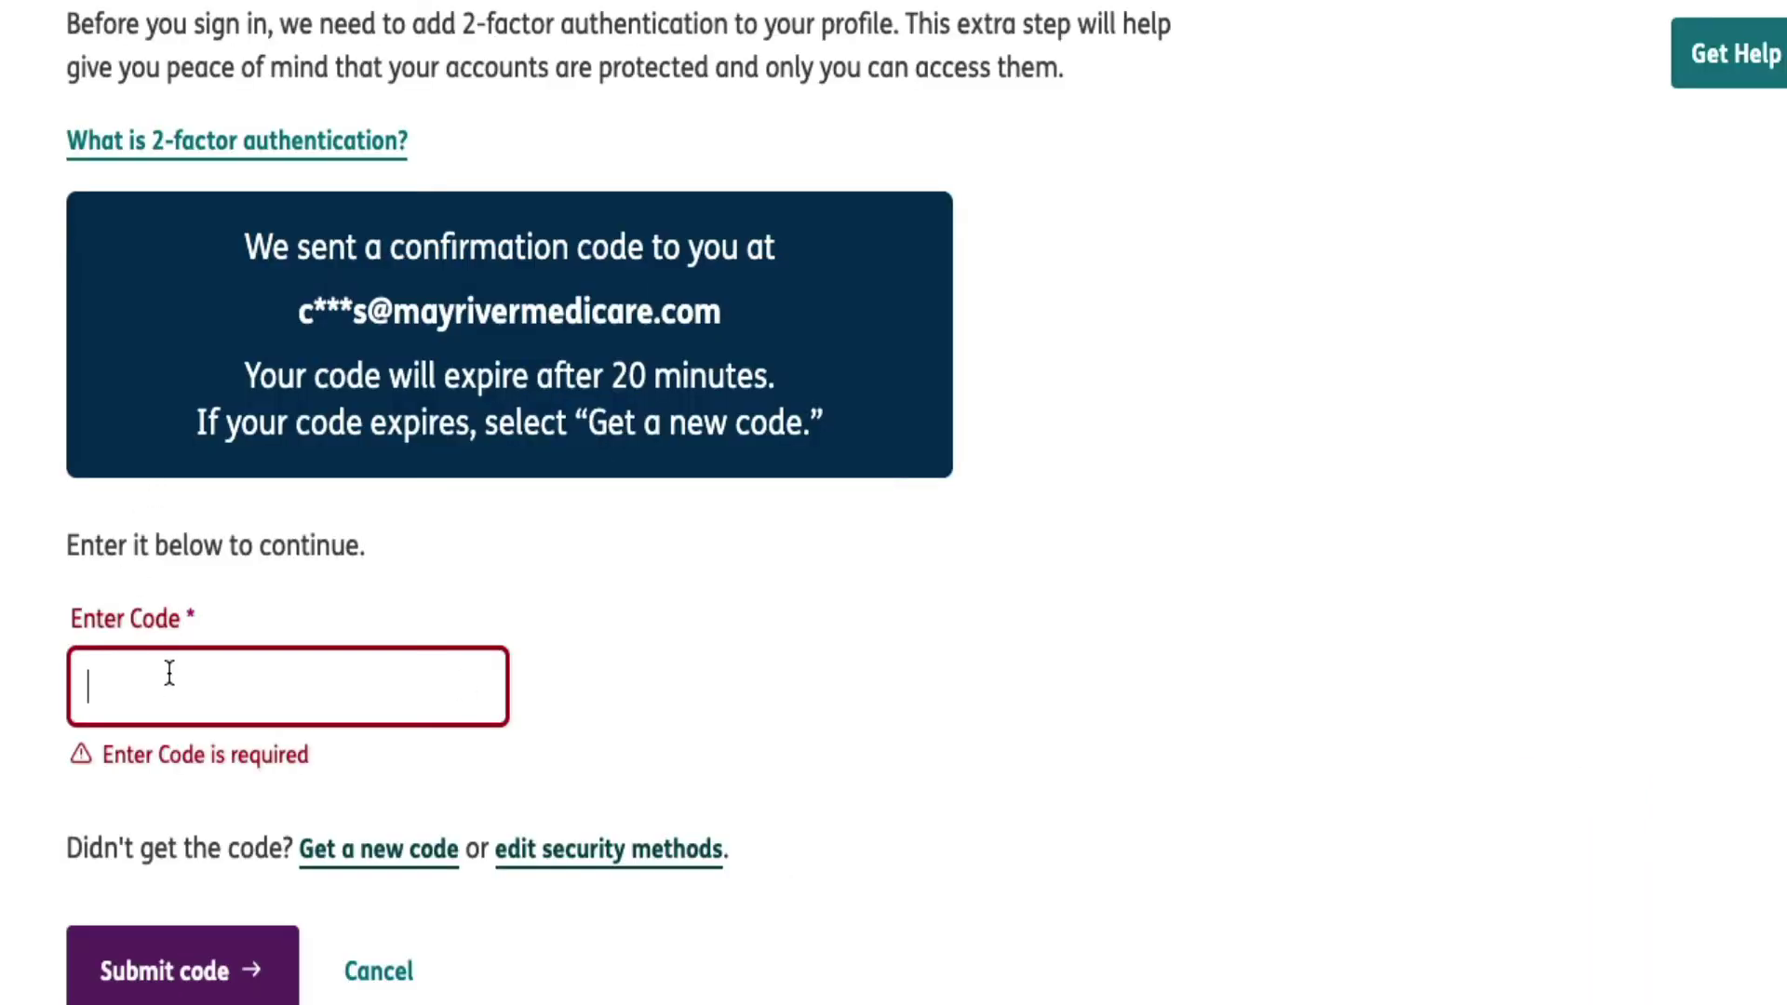
right_click(344, 672)
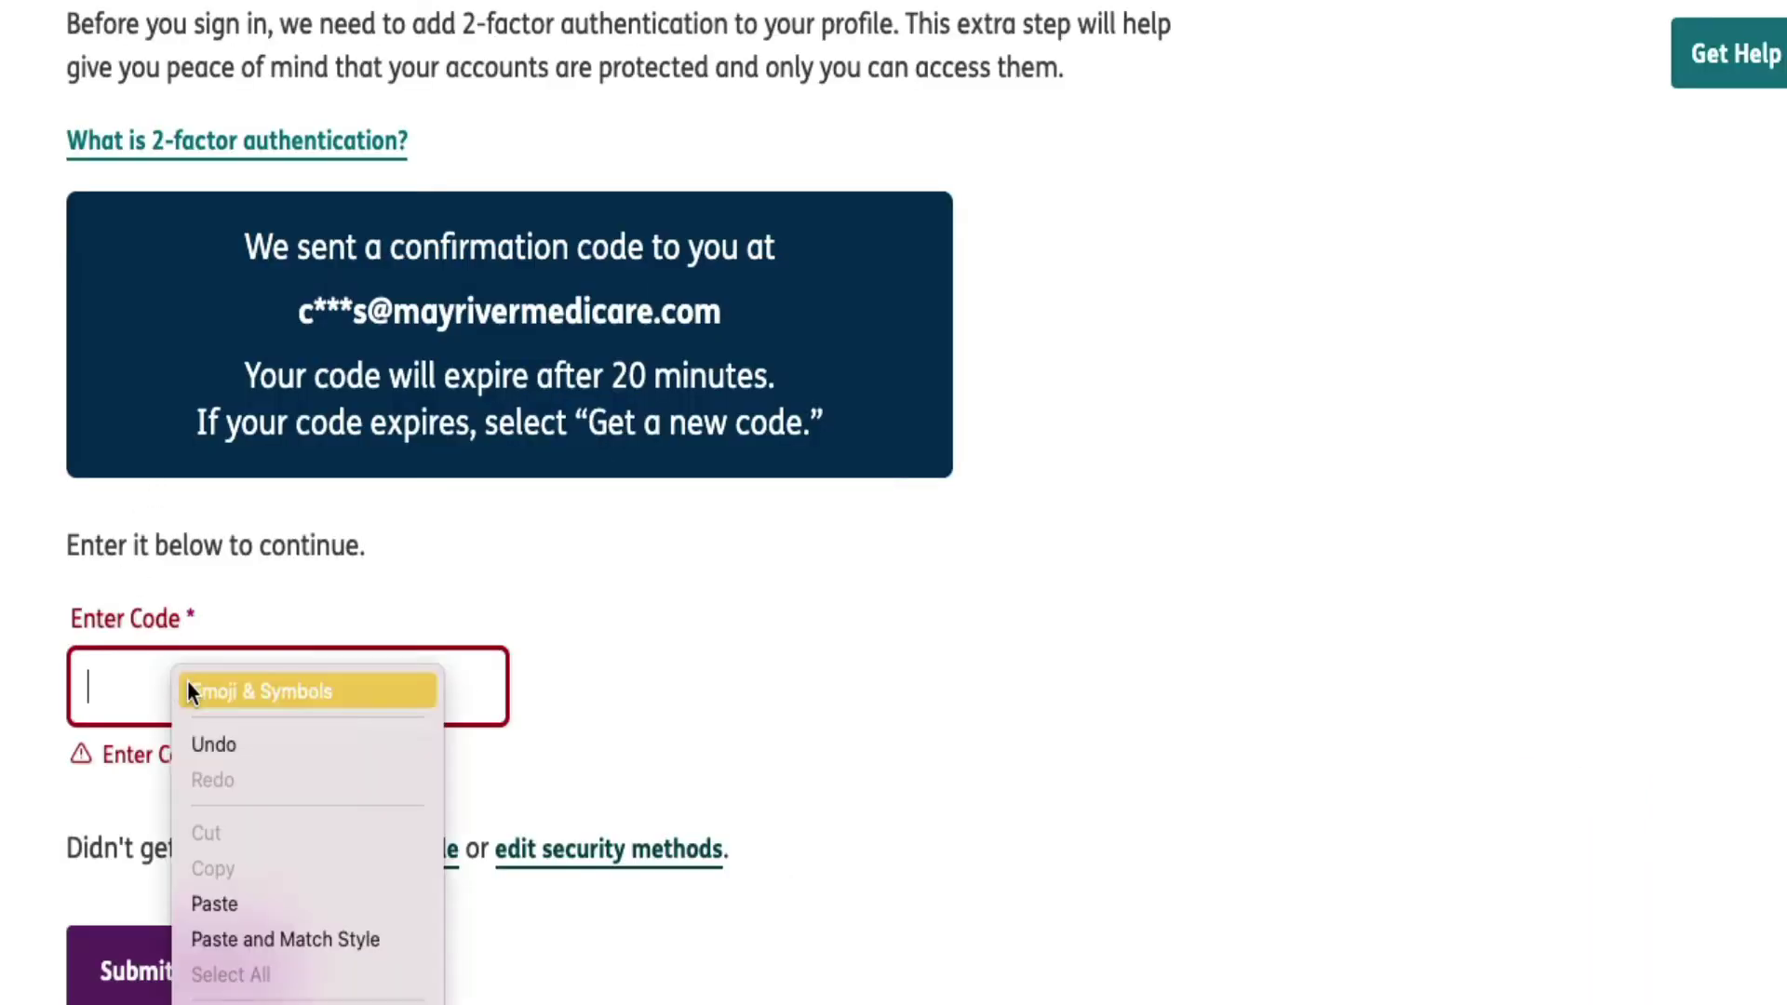
left_click(359, 905)
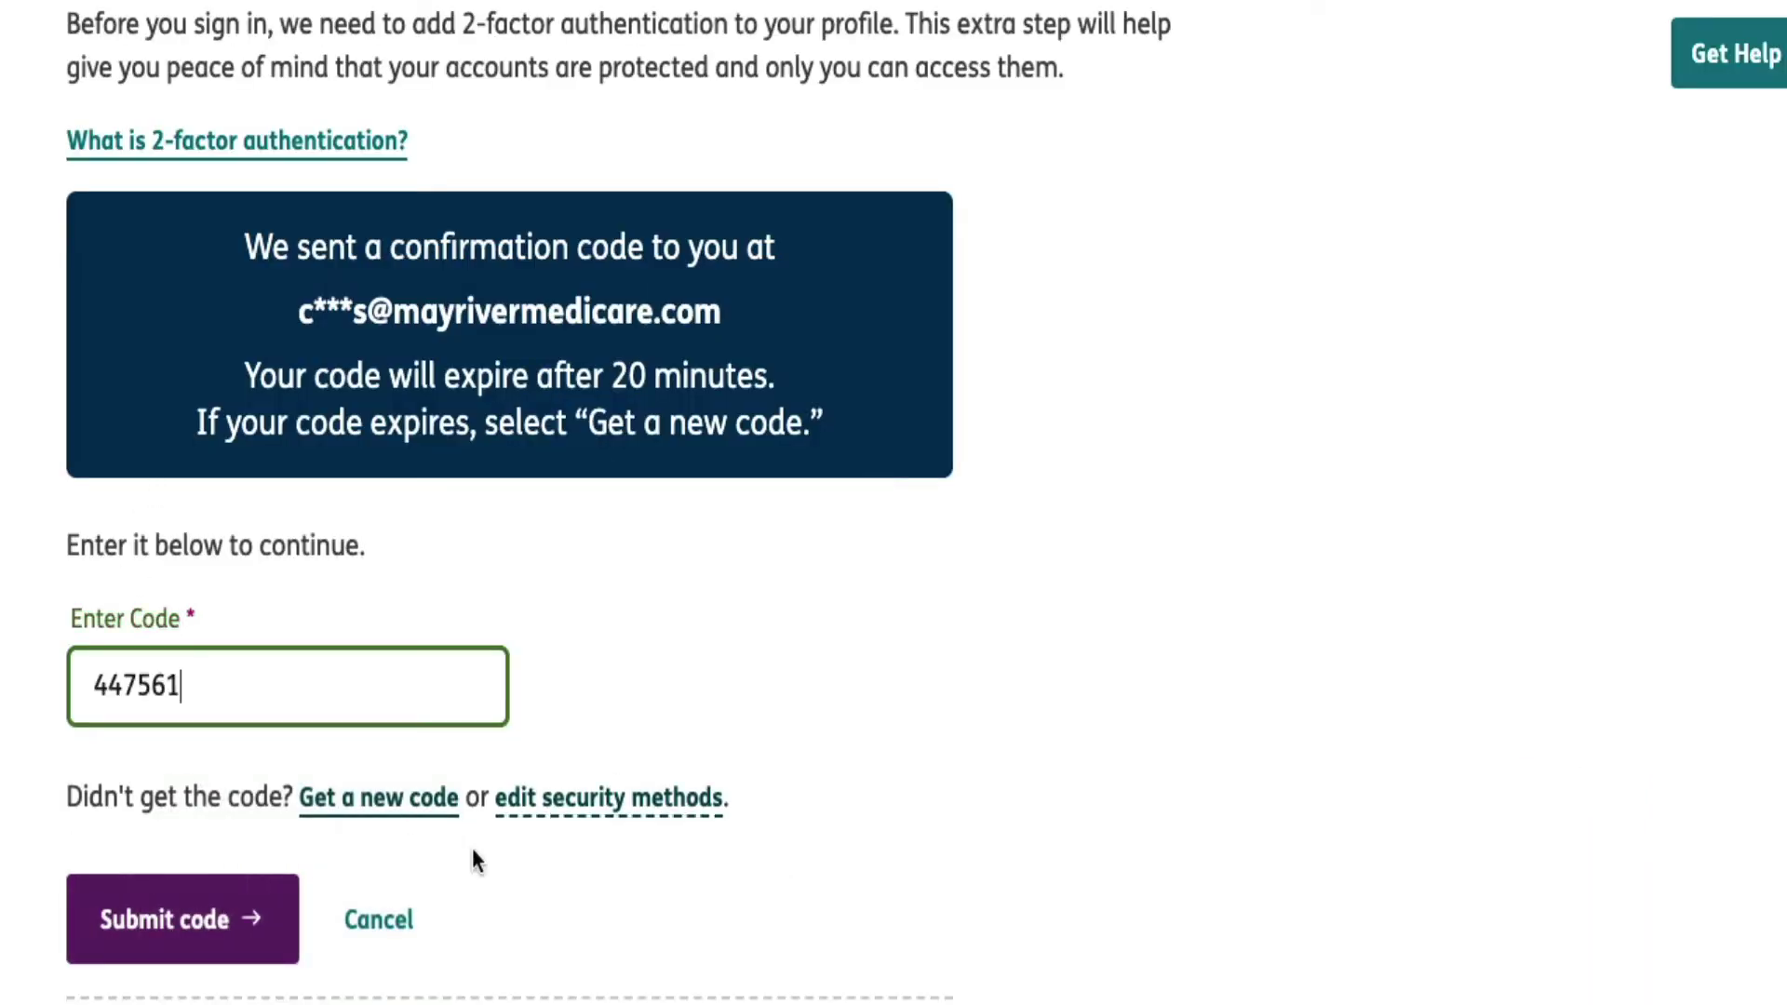
left_click(251, 909)
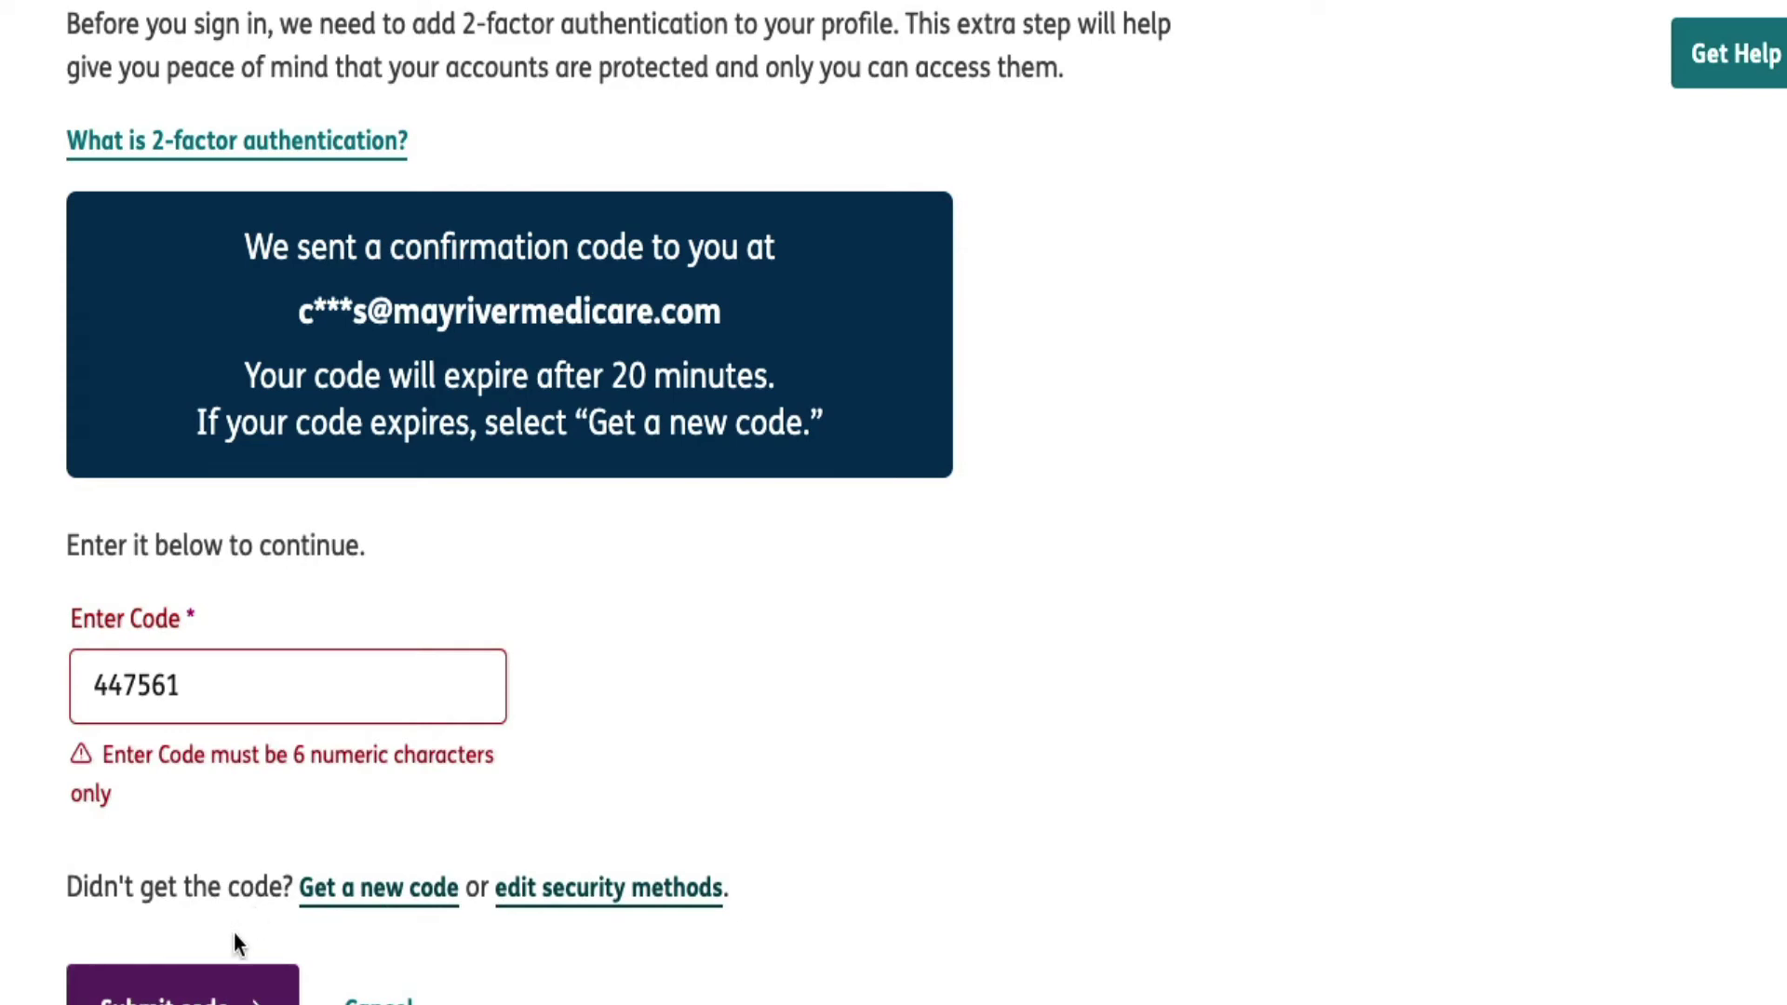
left_click(187, 989)
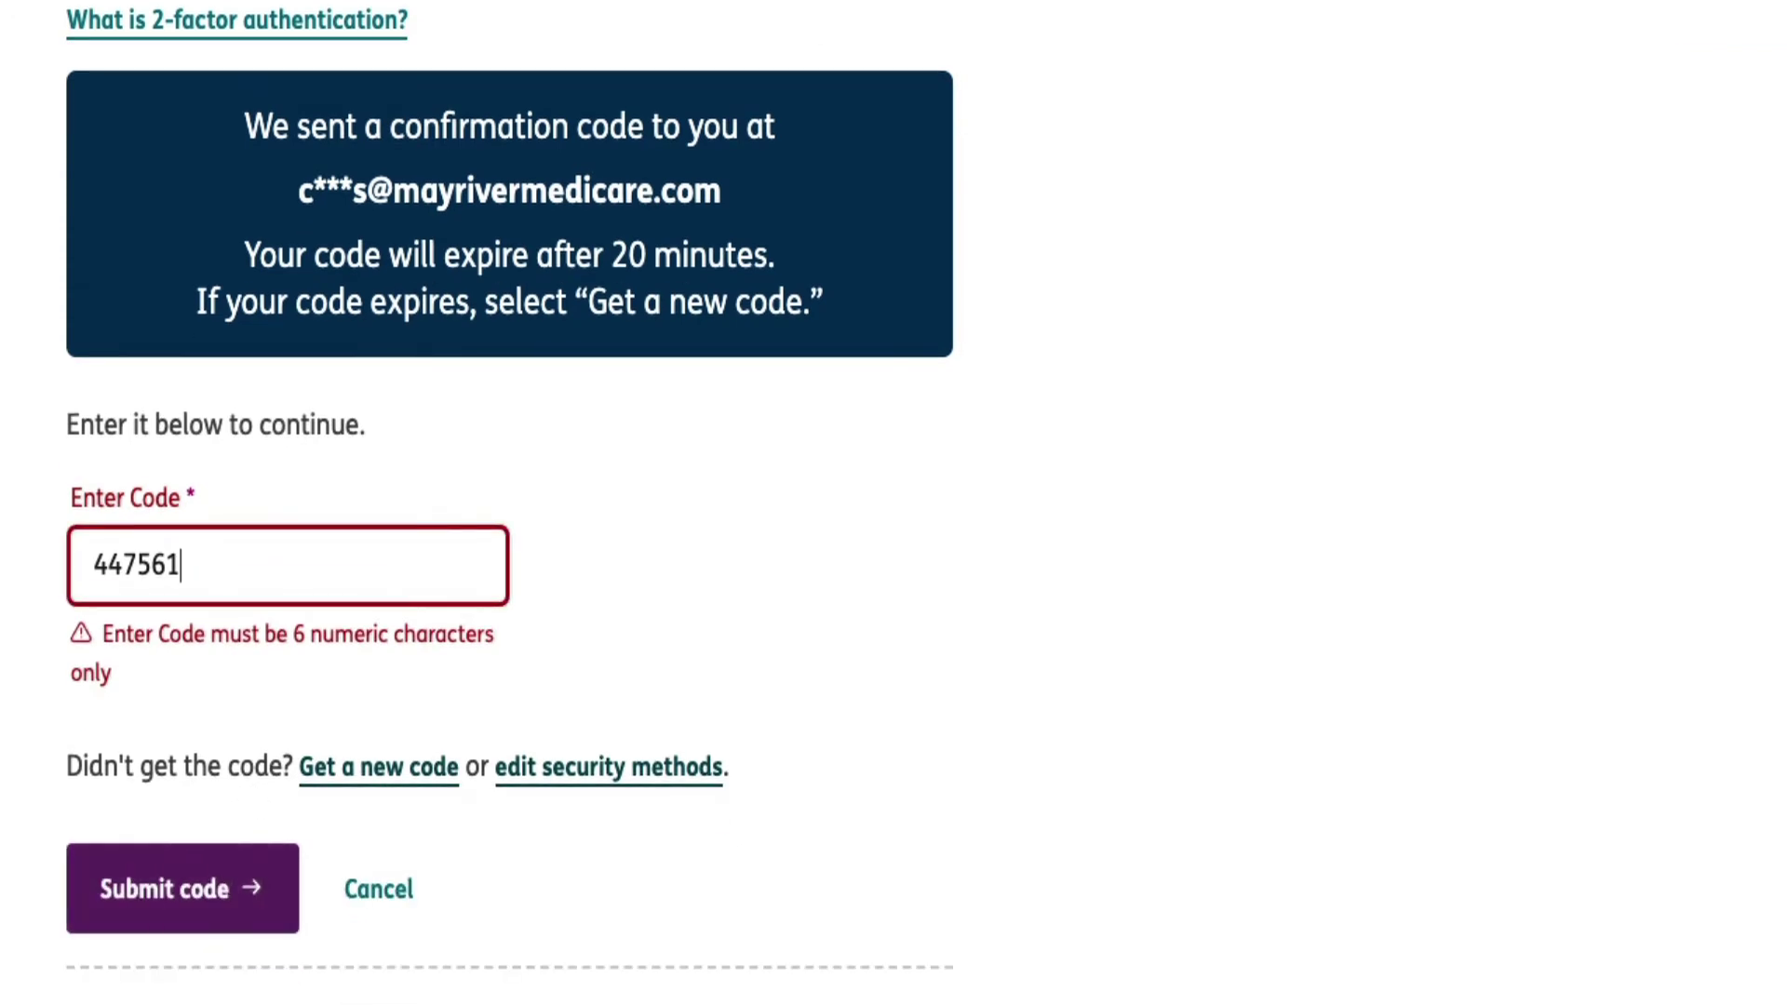
left_click(184, 874)
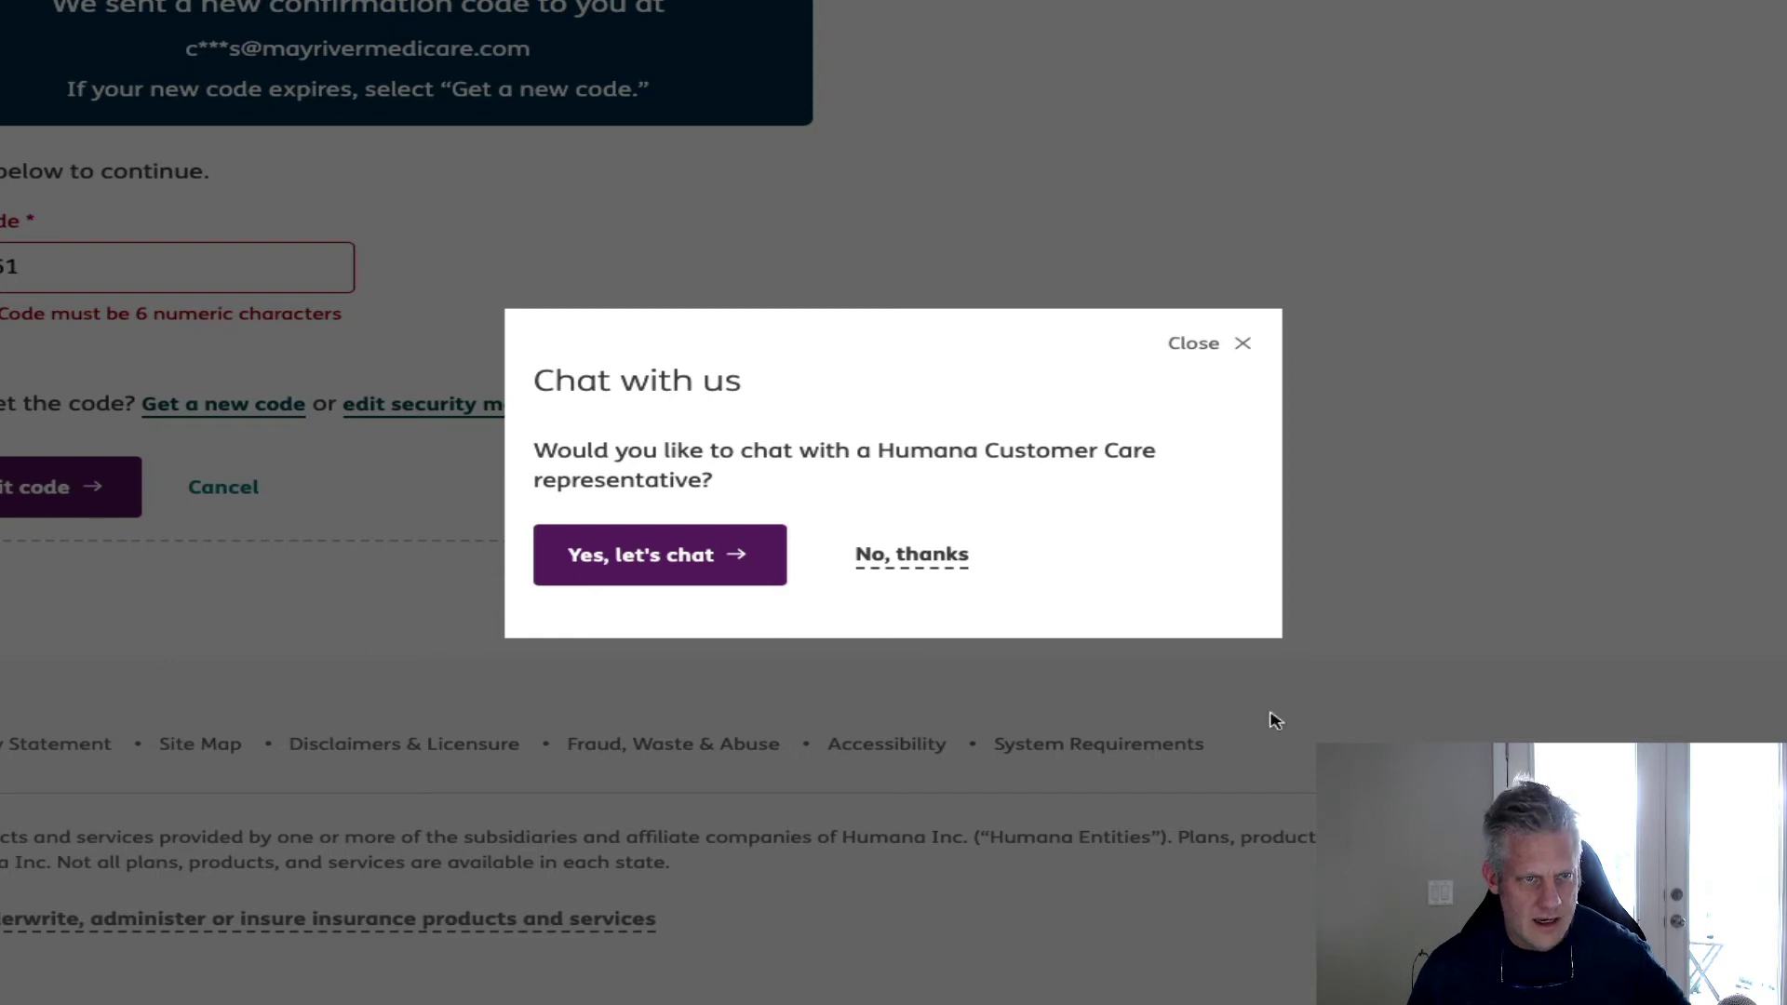
- Decline the chat offer, replace the rejected code with the new one, and submit it
left_click(887, 556)
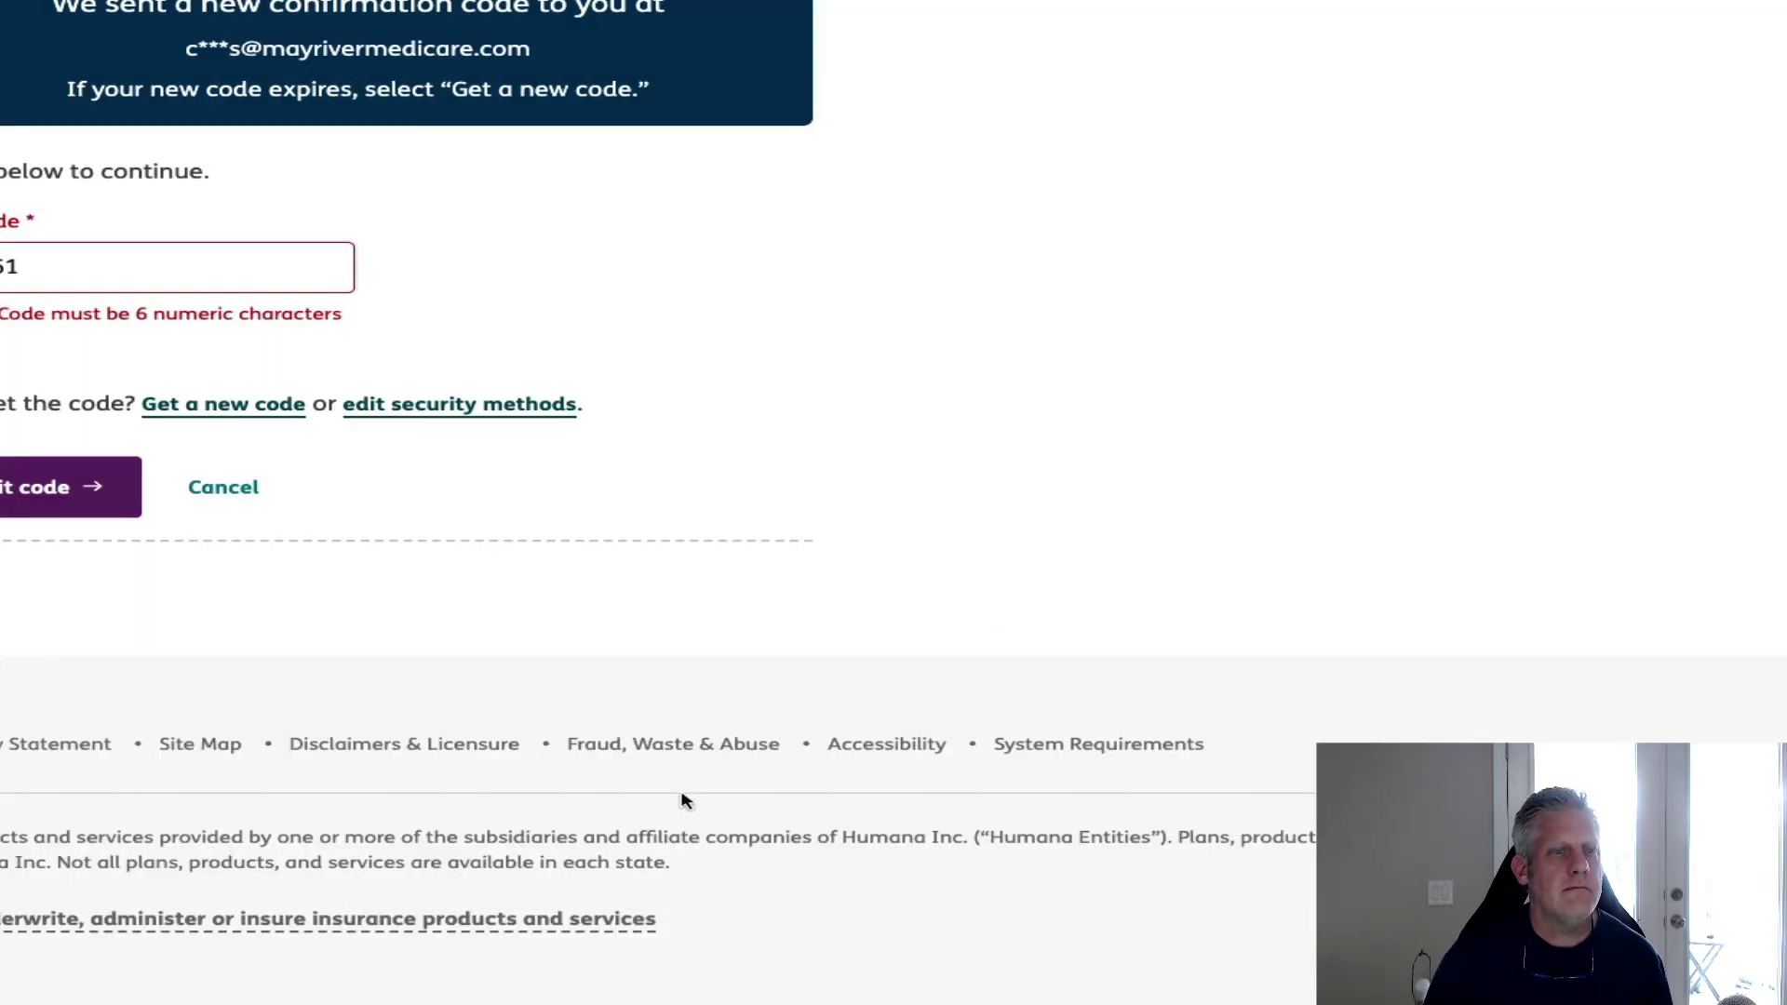
double_click(108, 261)
key("BackSpace")
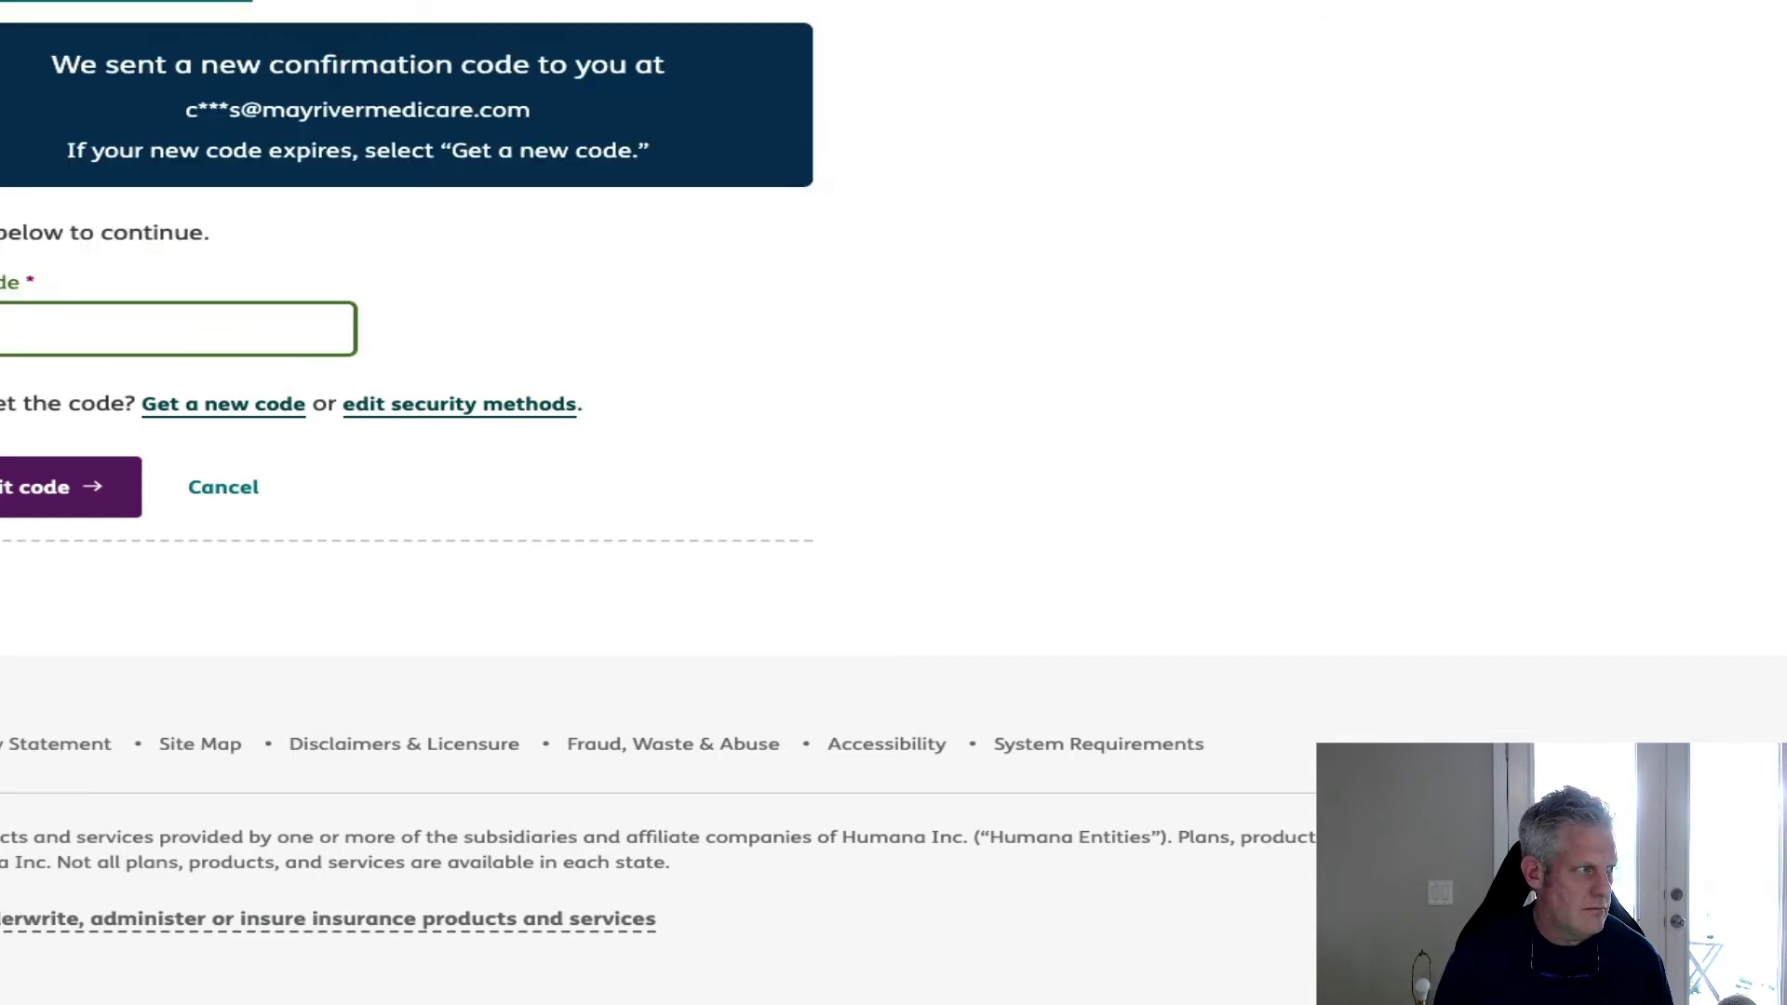
right_click(4, 328)
left_click(87, 483)
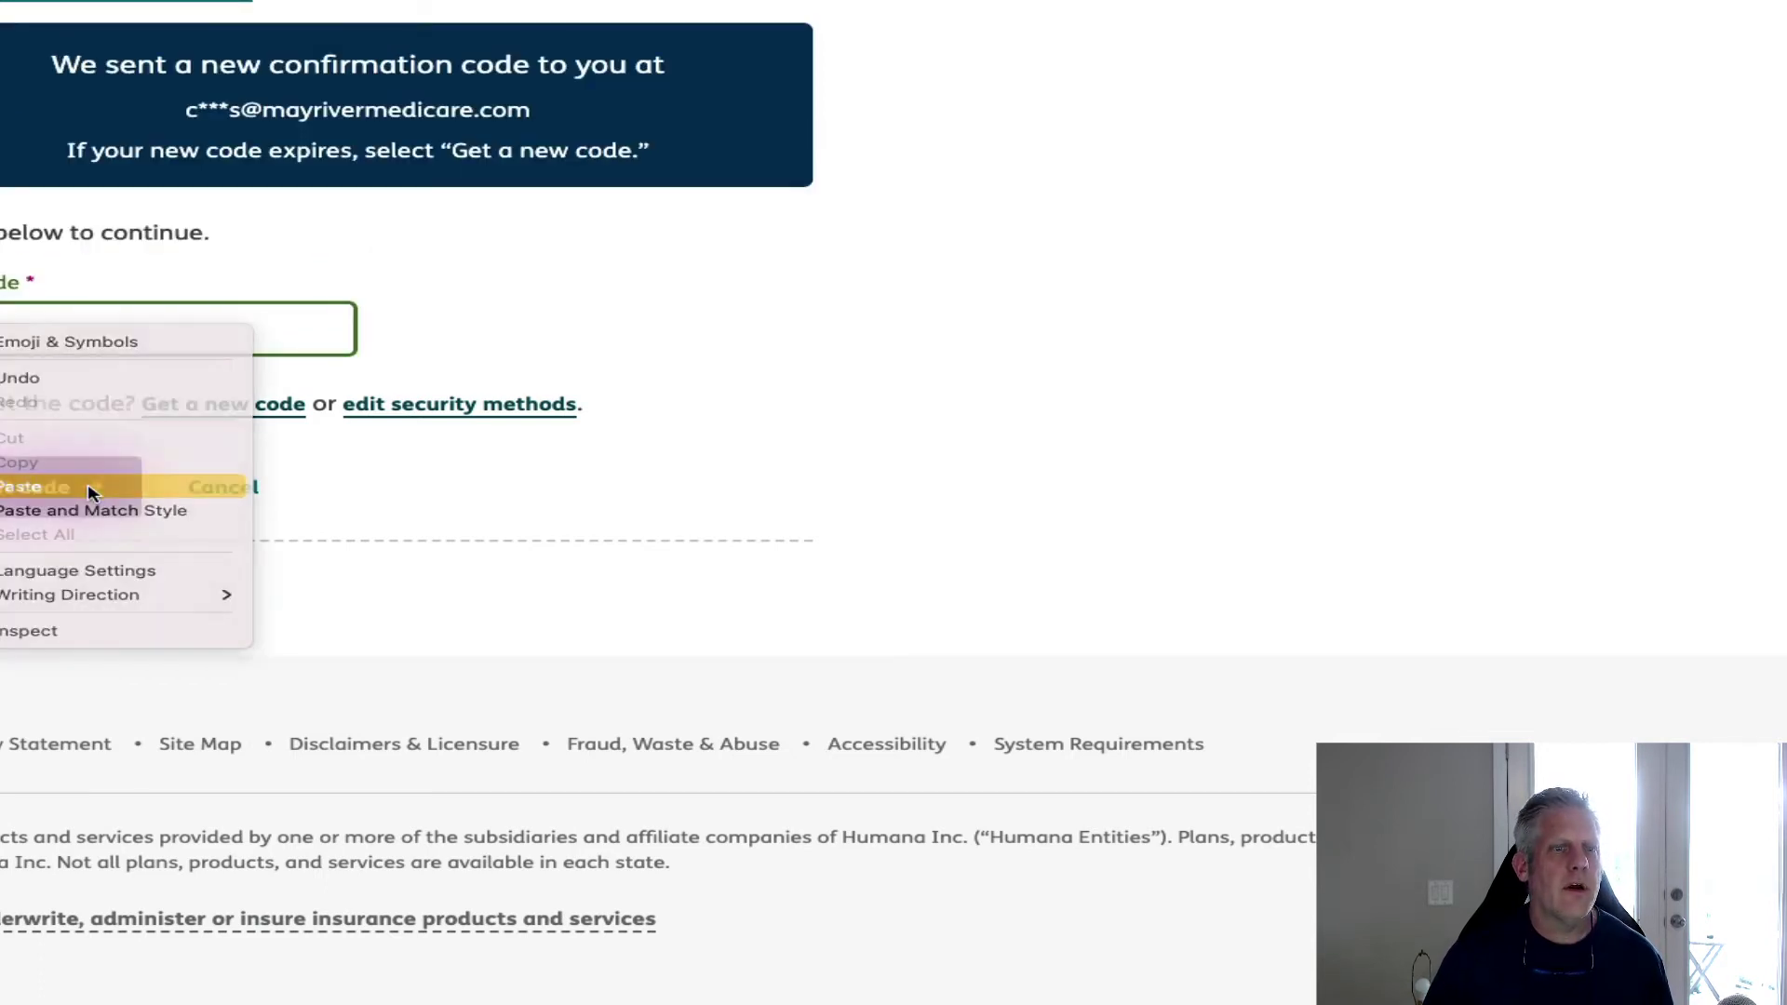
left_click(92, 493)
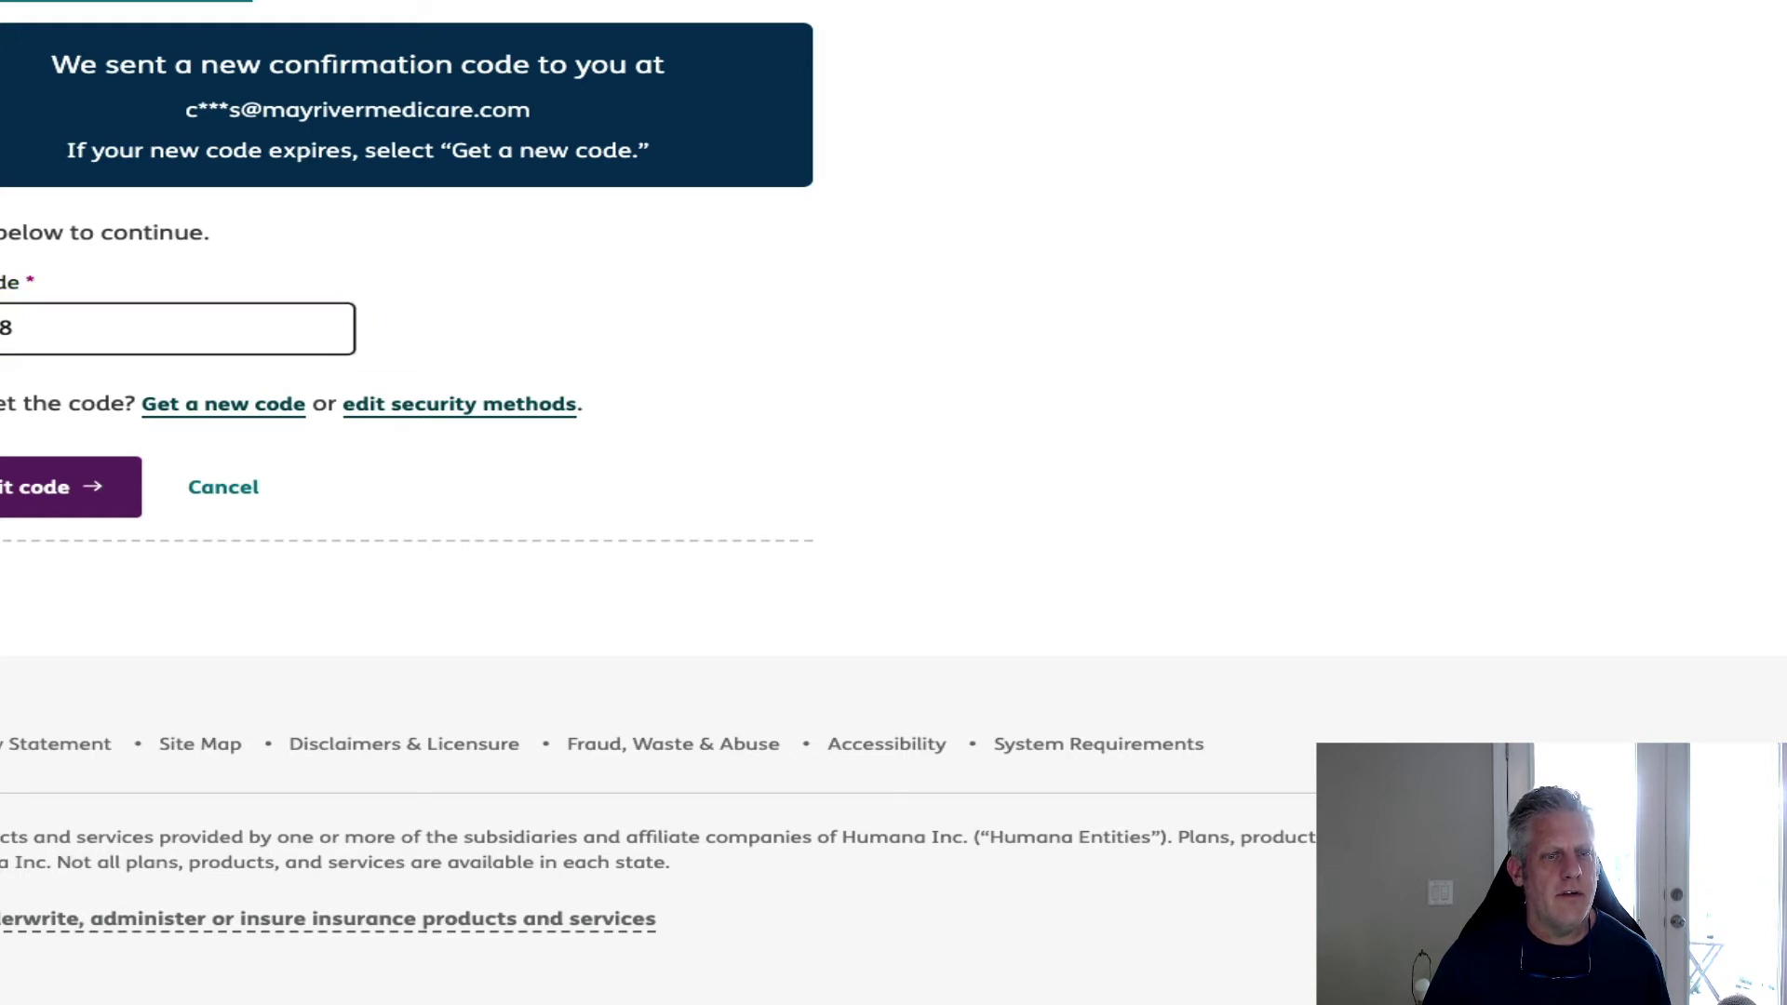
left_click(25, 494)
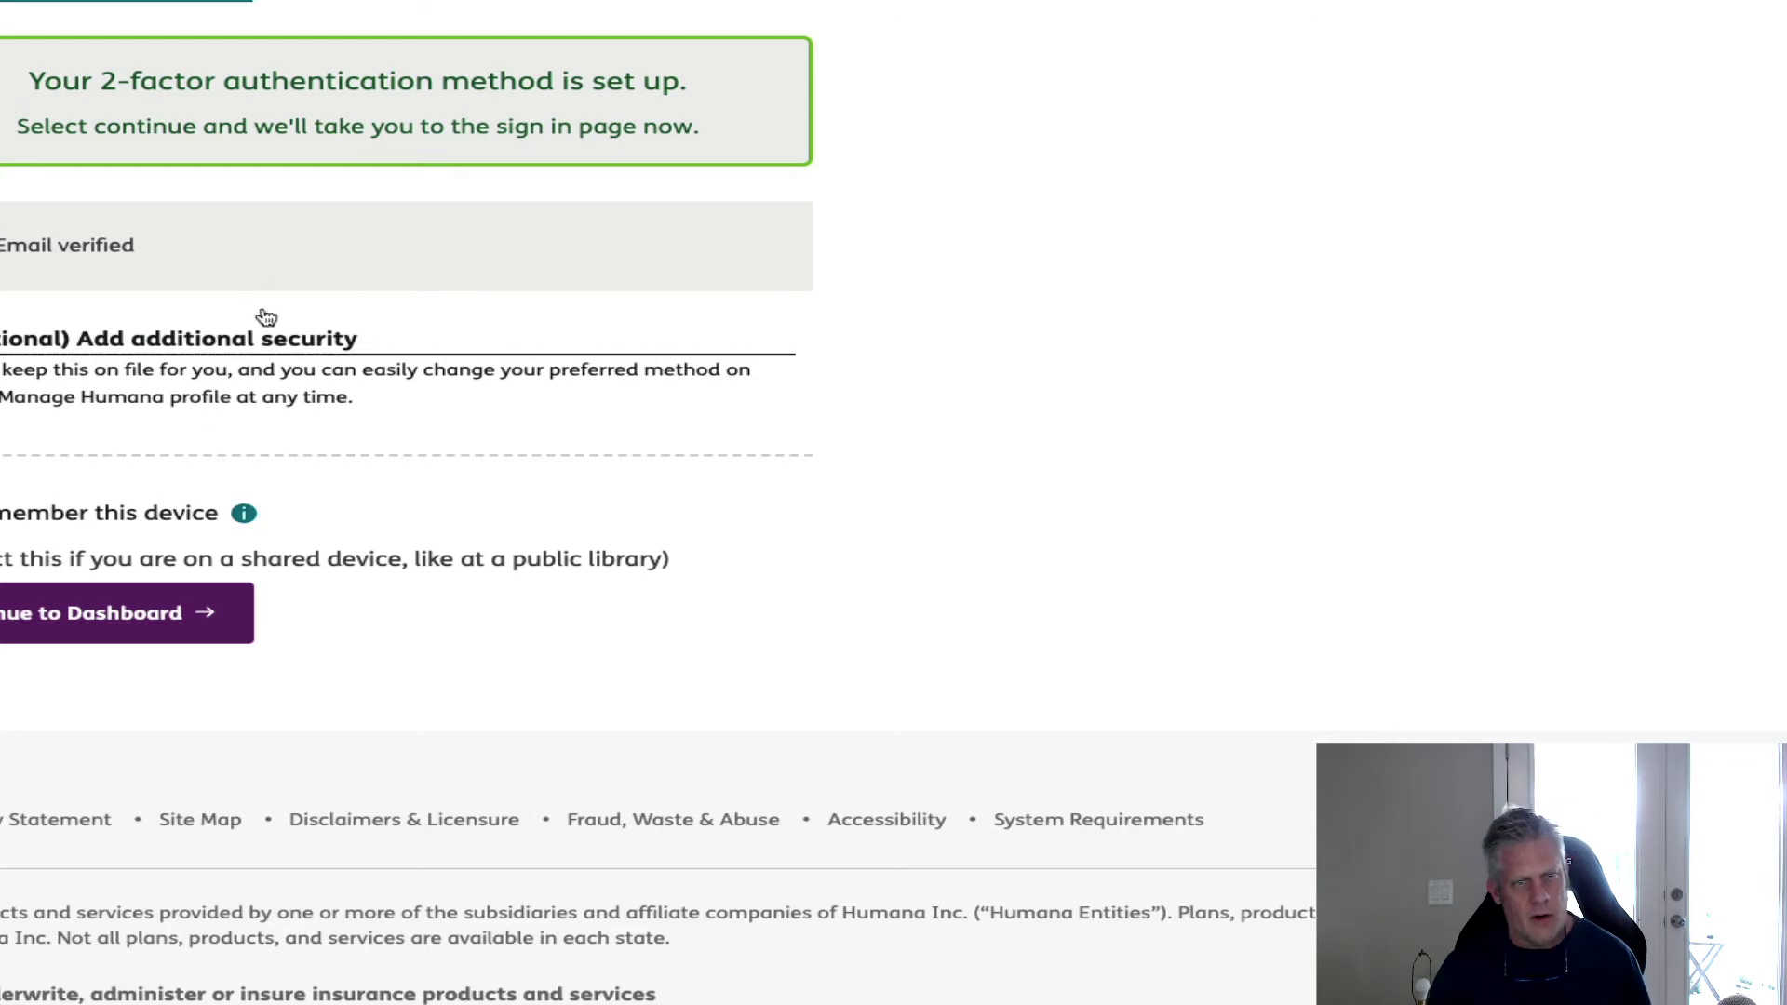
- Continue to the member dashboard showing the medical plan and billing details
left_click(100, 616)
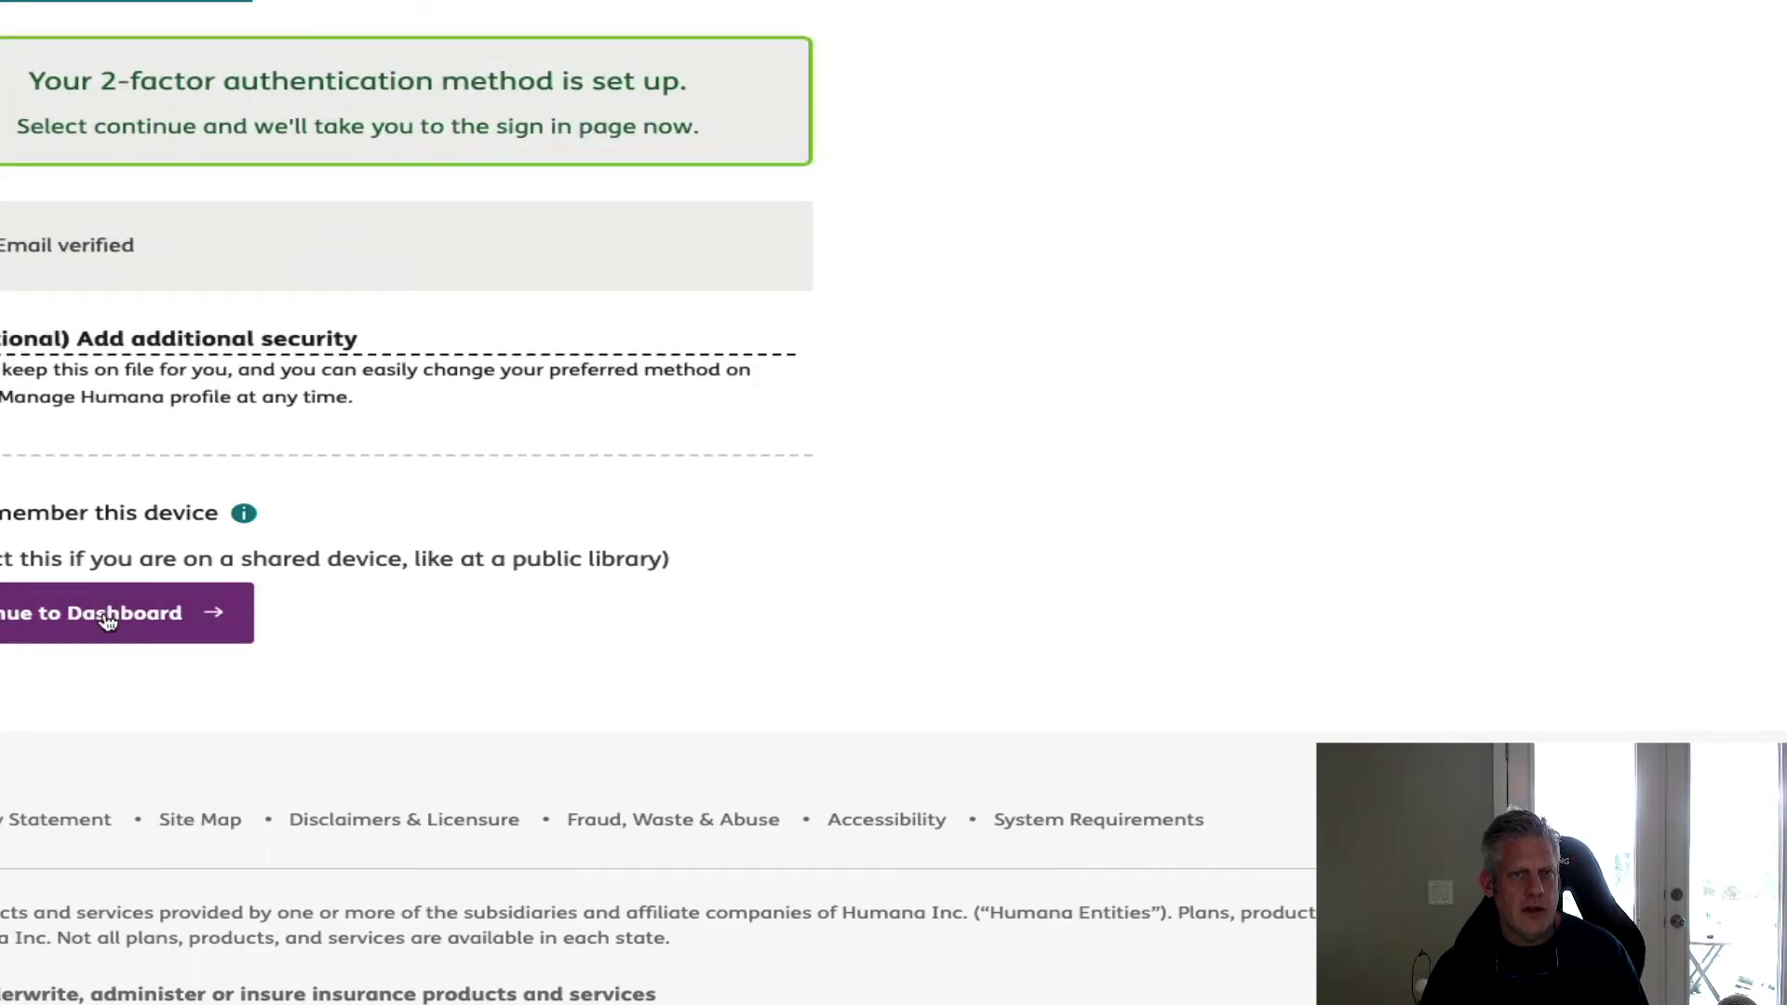
left_click(107, 621)
scroll(263, 570, "up", 5)
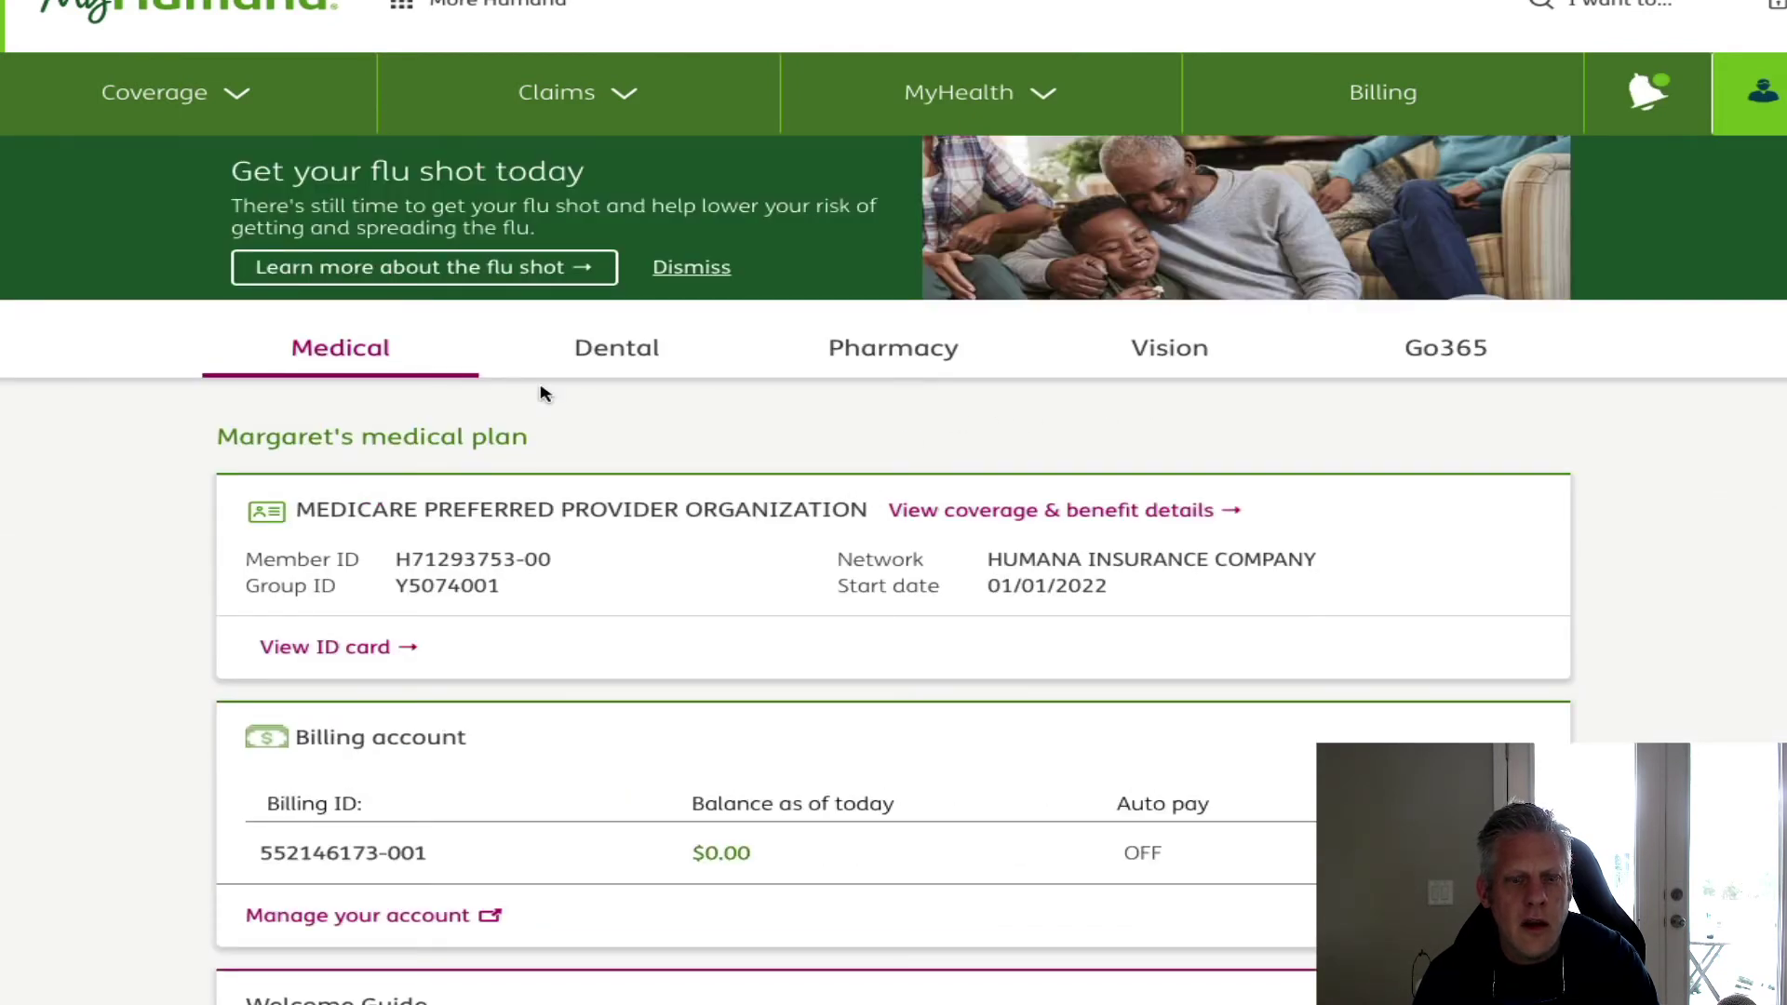
- Review the Pharmacy tab's prescriptions and donut hole tracker, then open all pharmacy claims
left_click(900, 365)
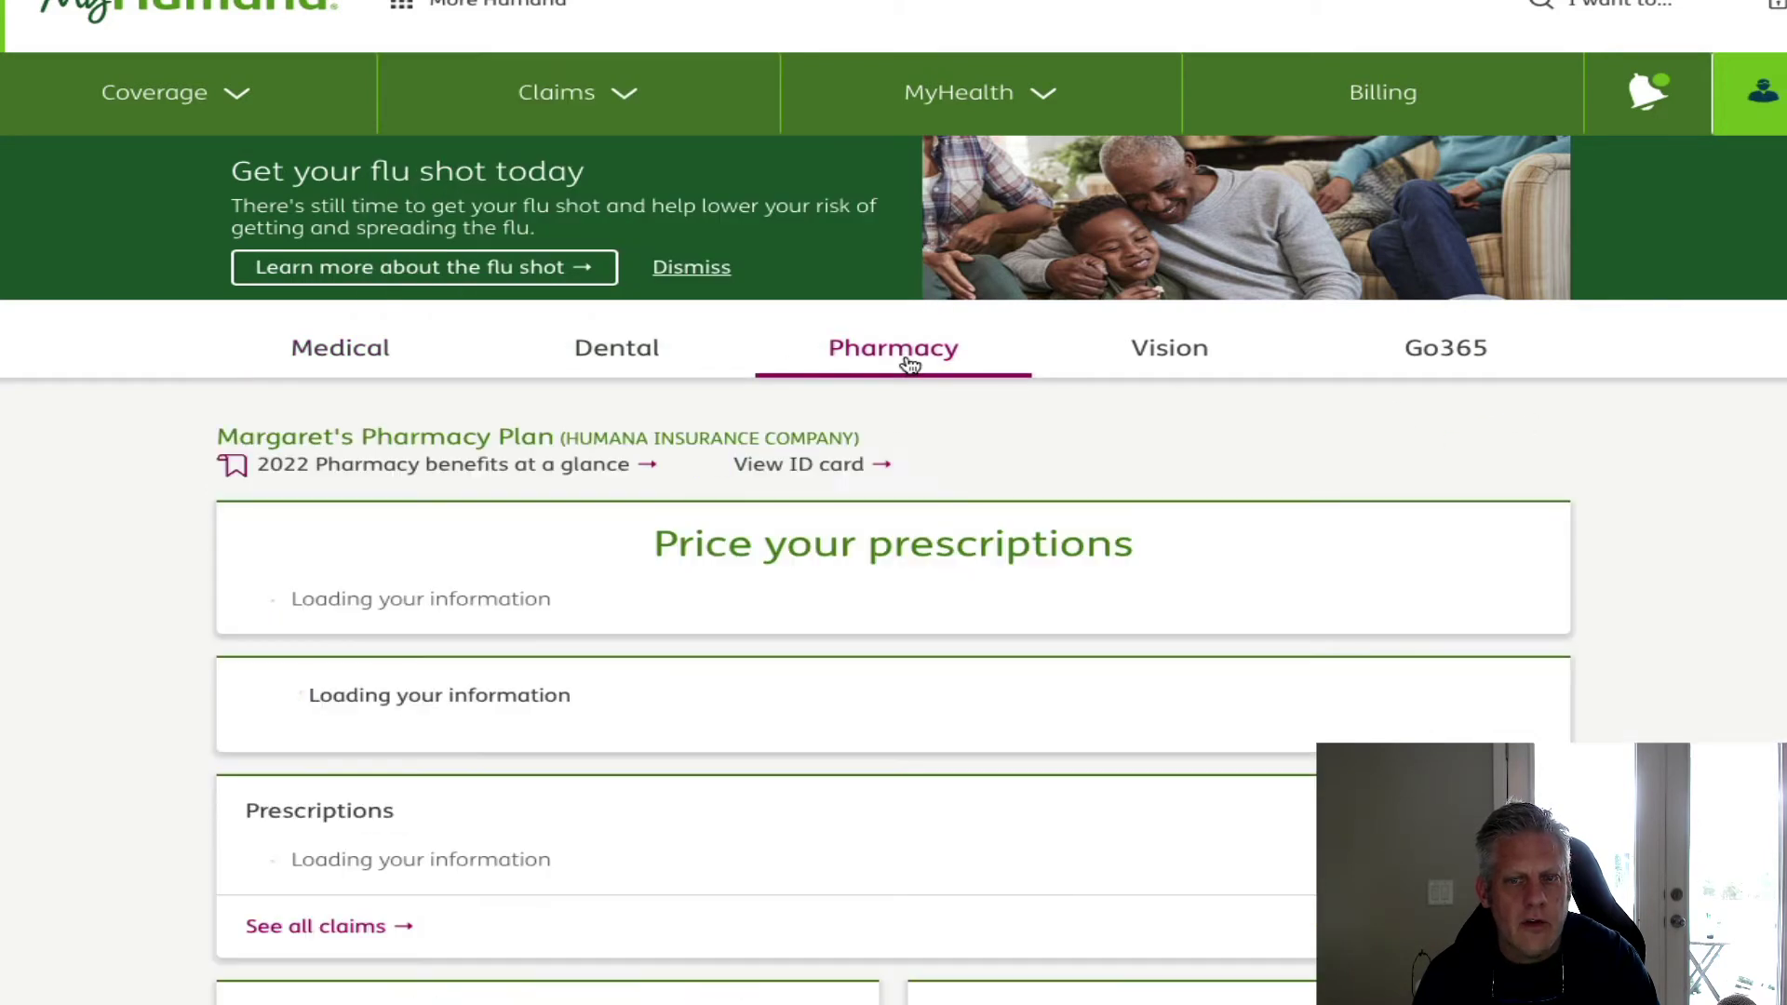
scroll(917, 535, "down", 5)
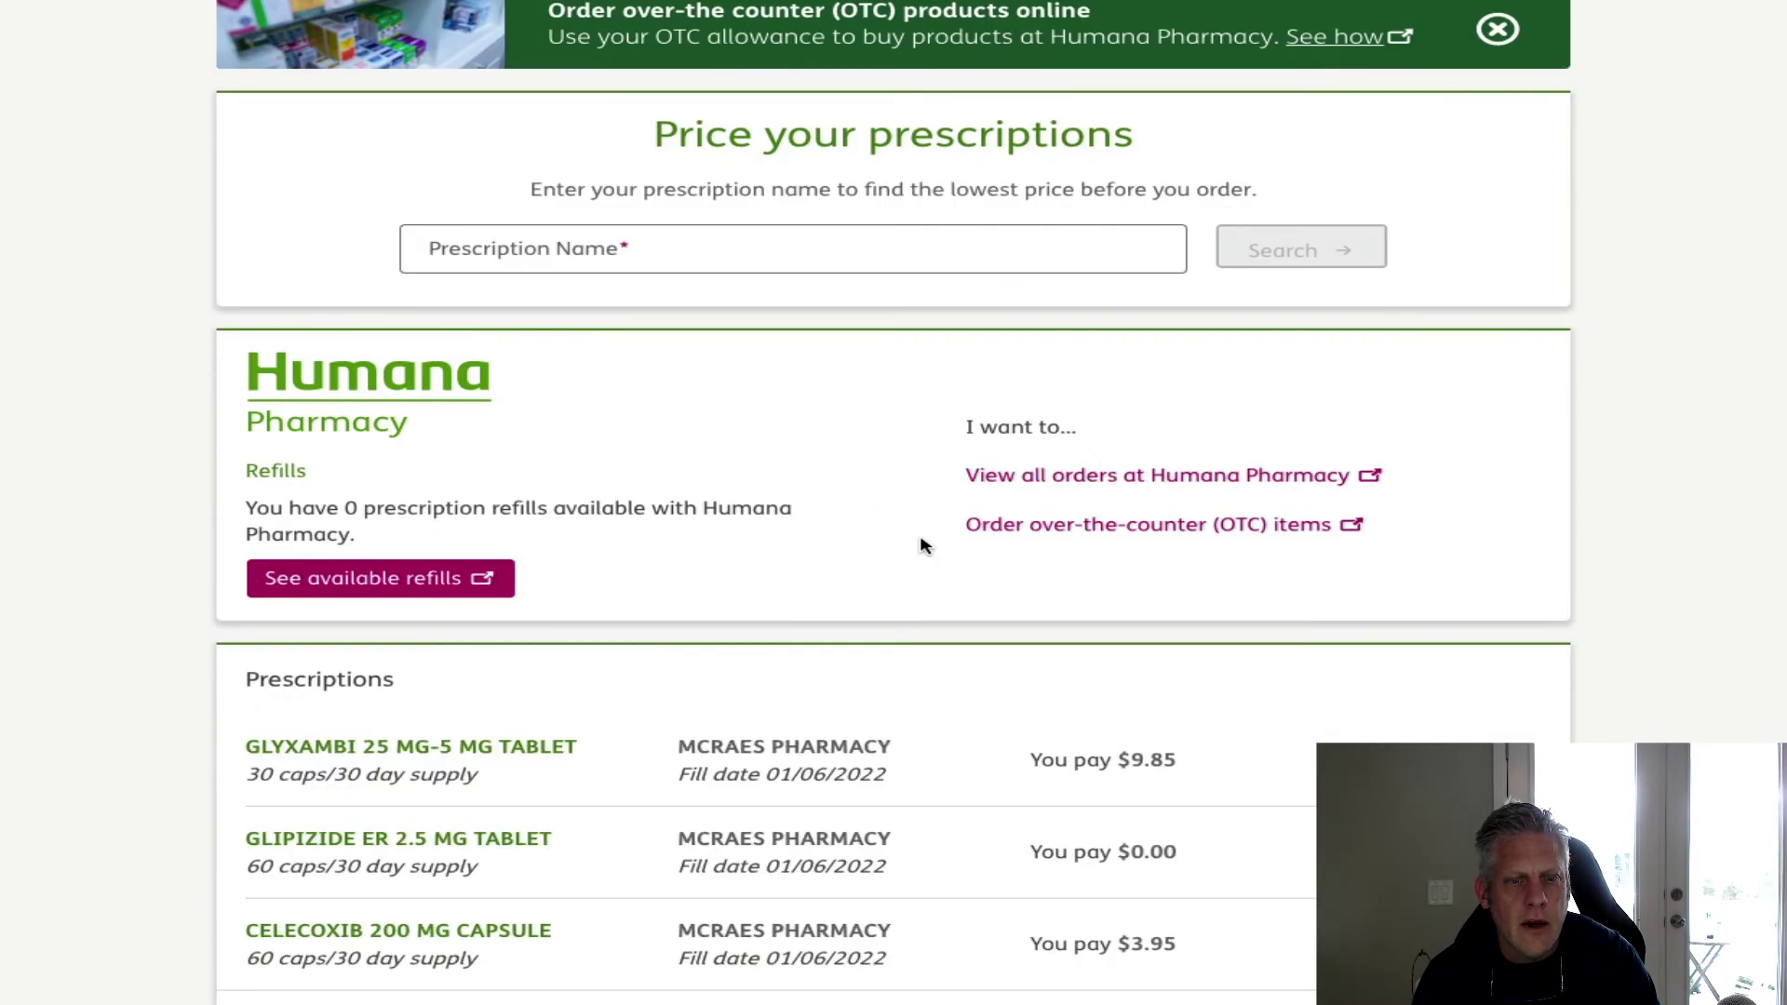
scroll(921, 546, "down", 4)
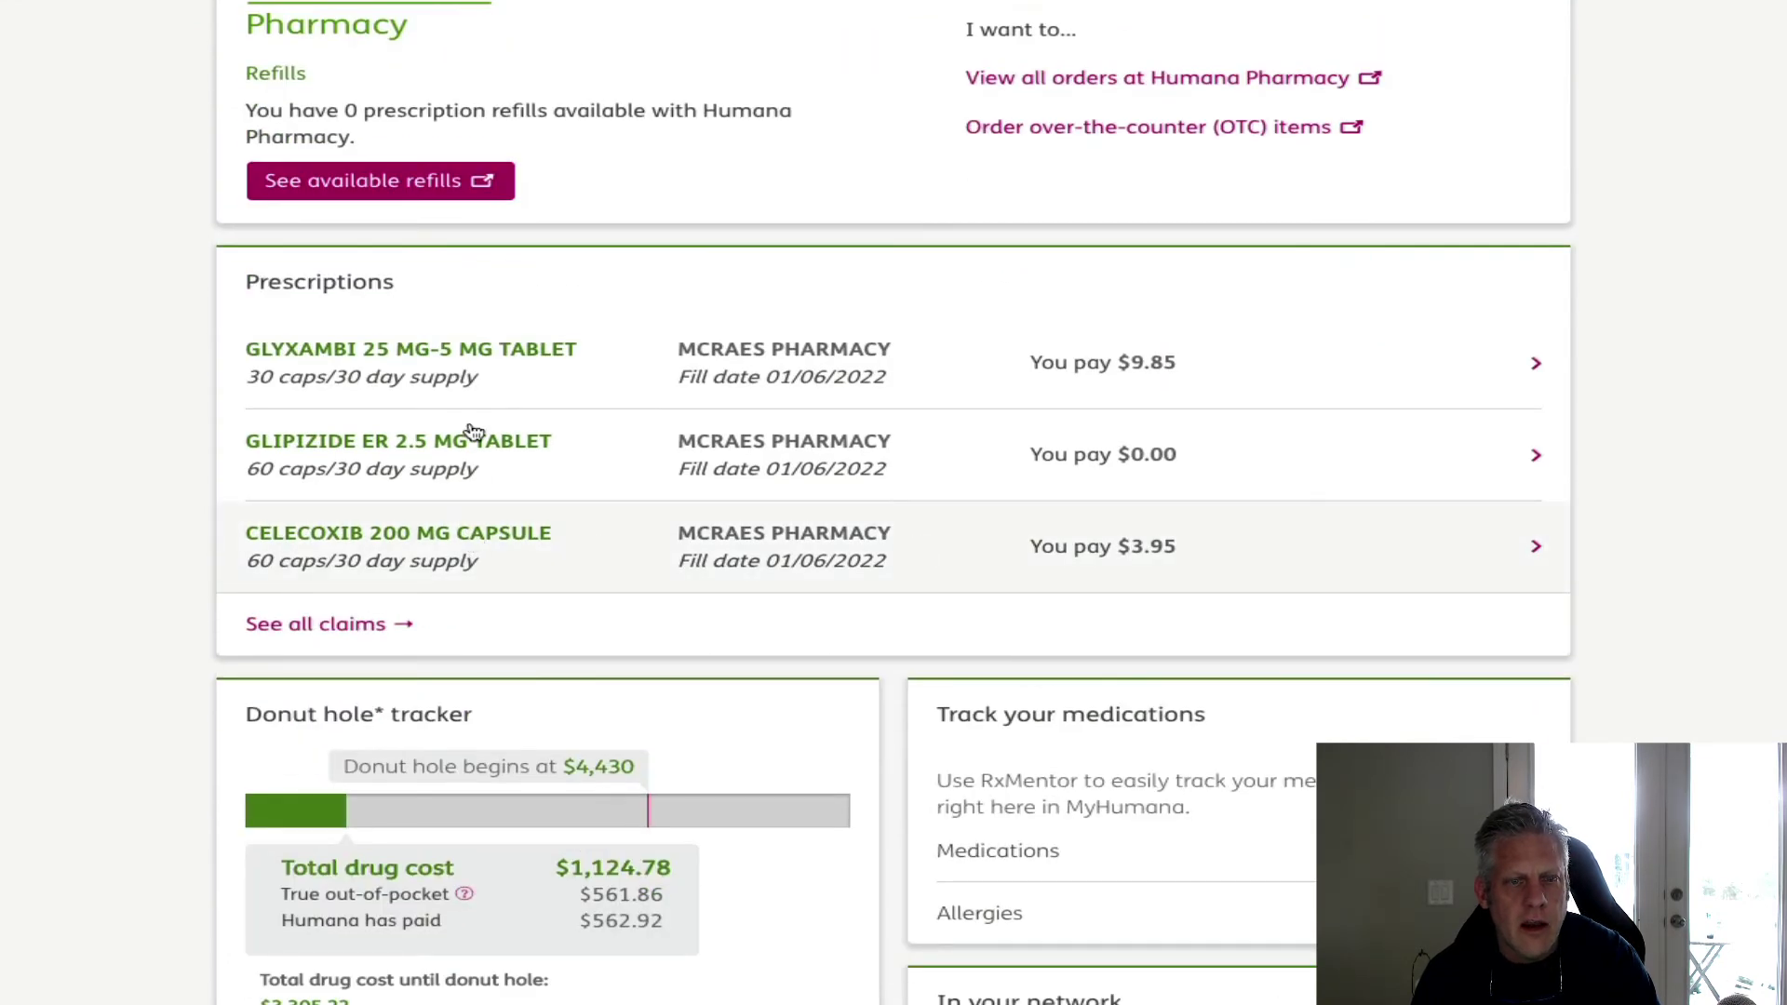
scroll(738, 570, "down", 2)
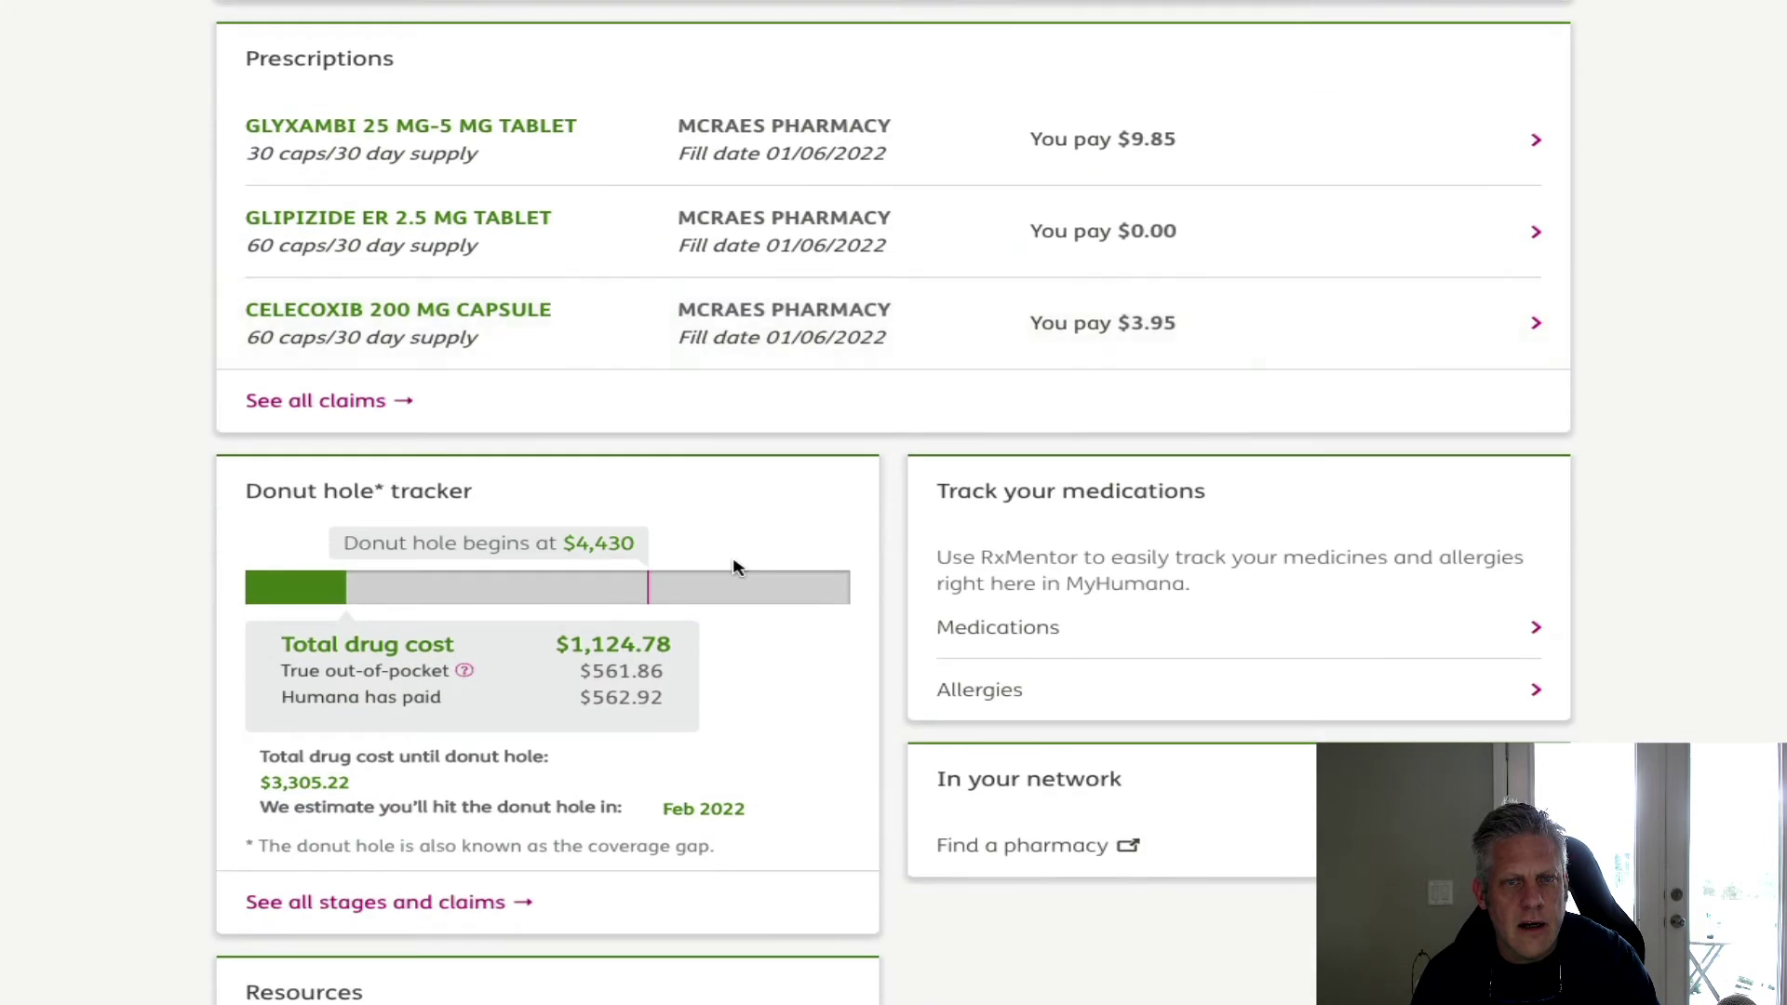
scroll(458, 332, "up", 1)
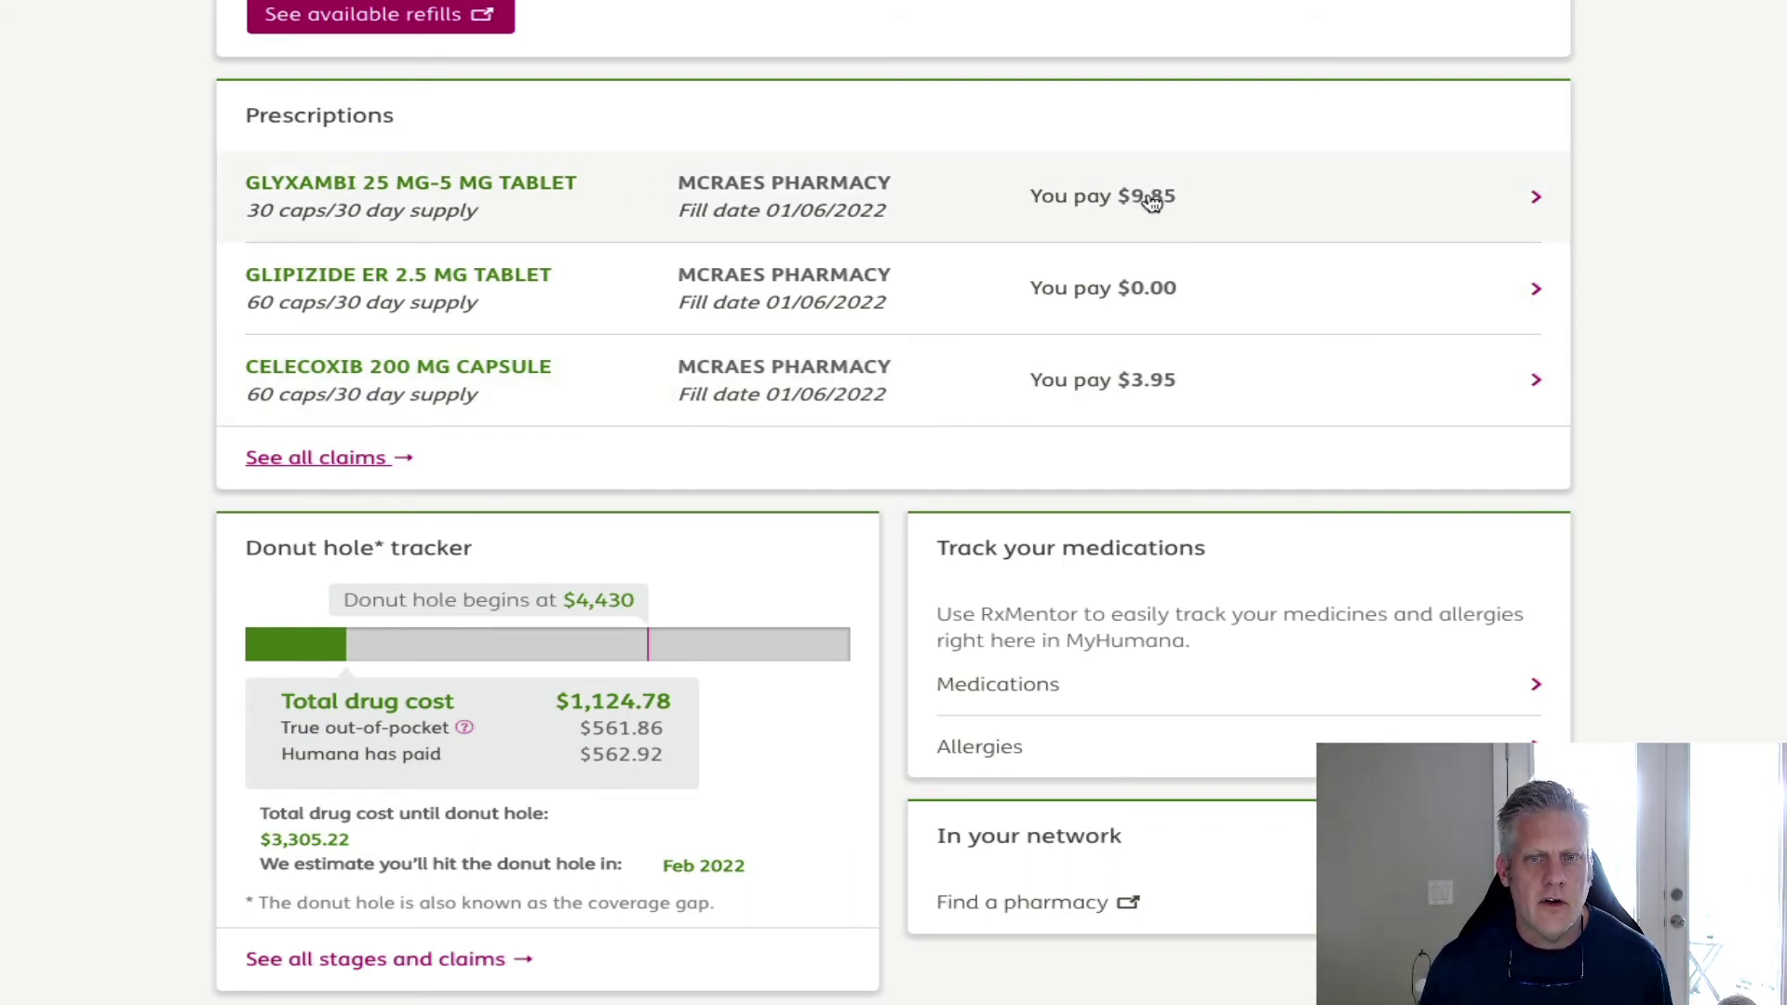
left_click(1181, 391)
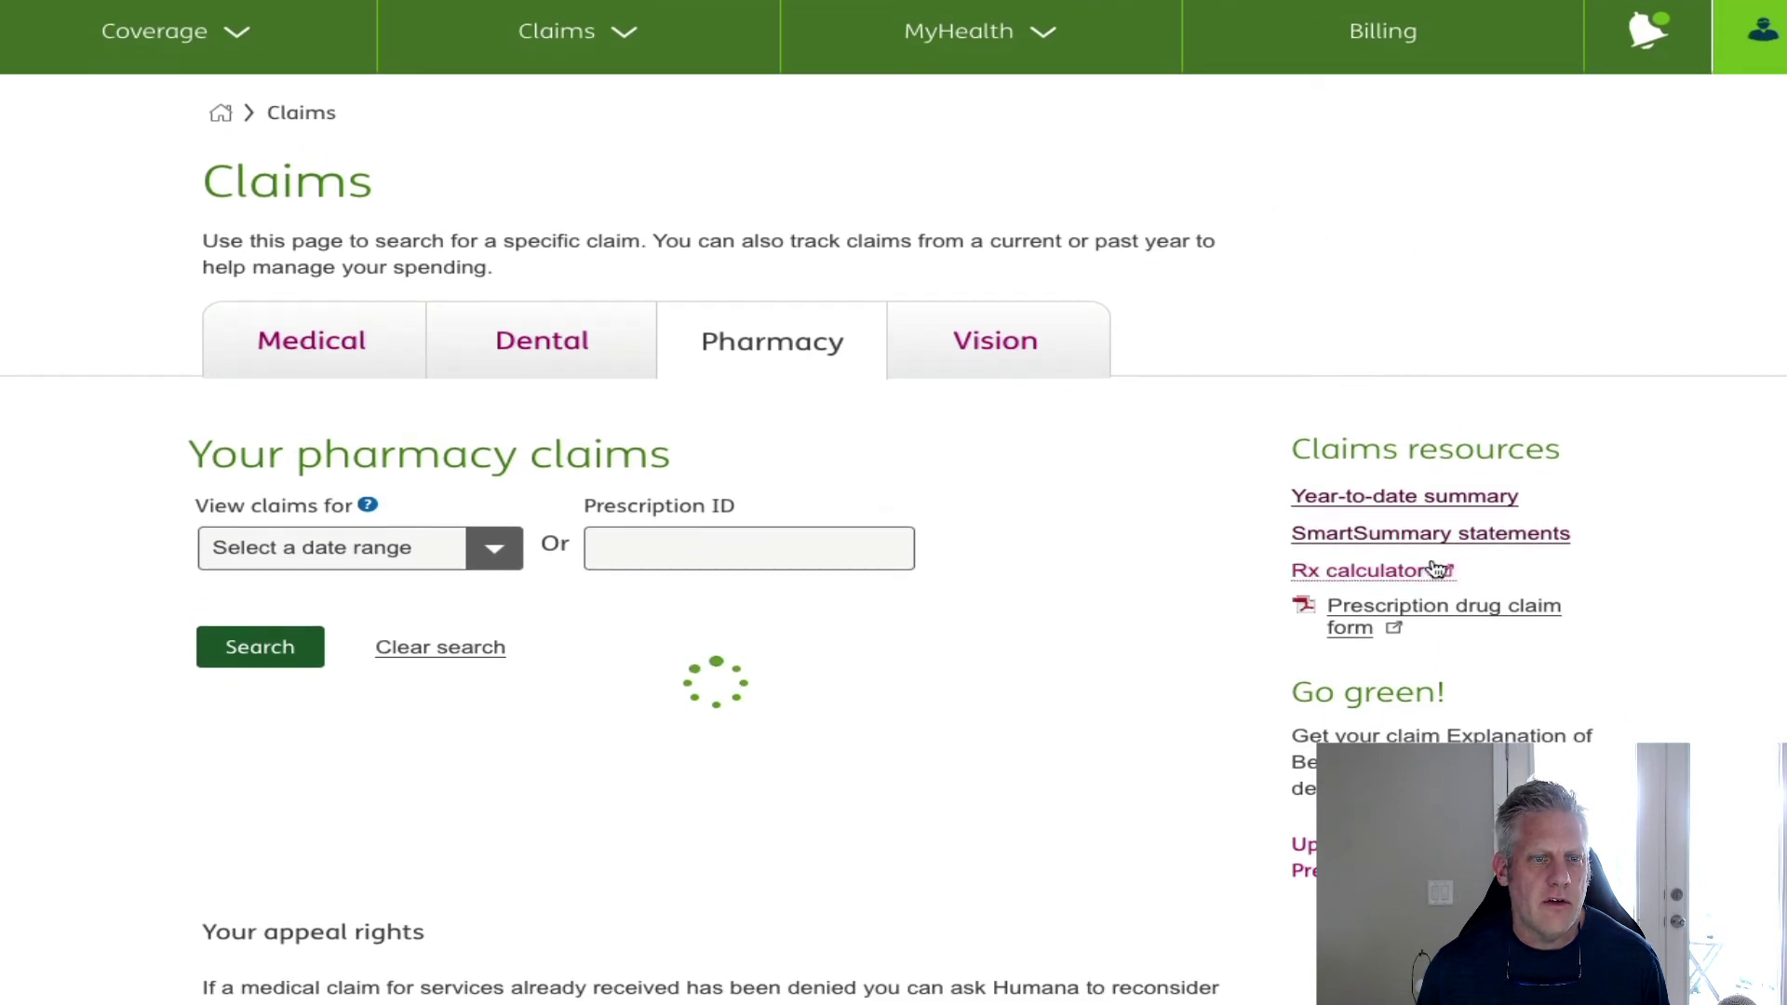
- Open the coverage options menu on the pharmacy claims page listing 5 recent claims
left_click(164, 47)
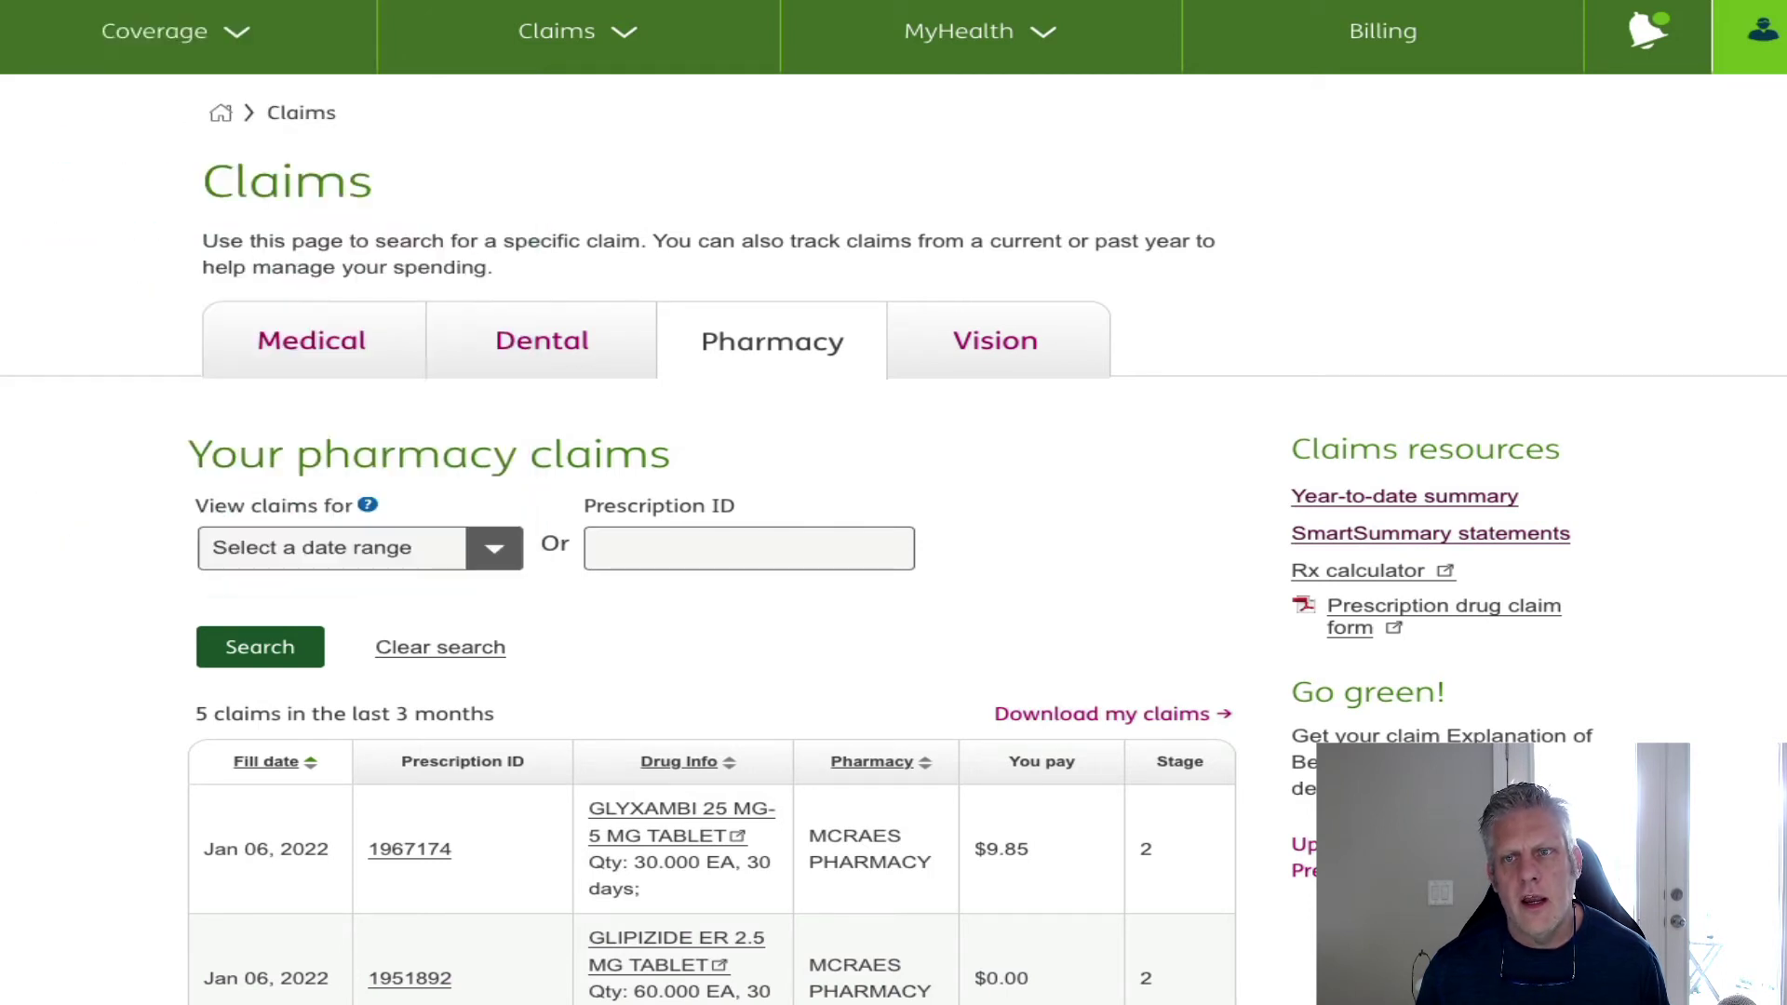
mouse_move(588, 9)
mouse_move(1008, 42)
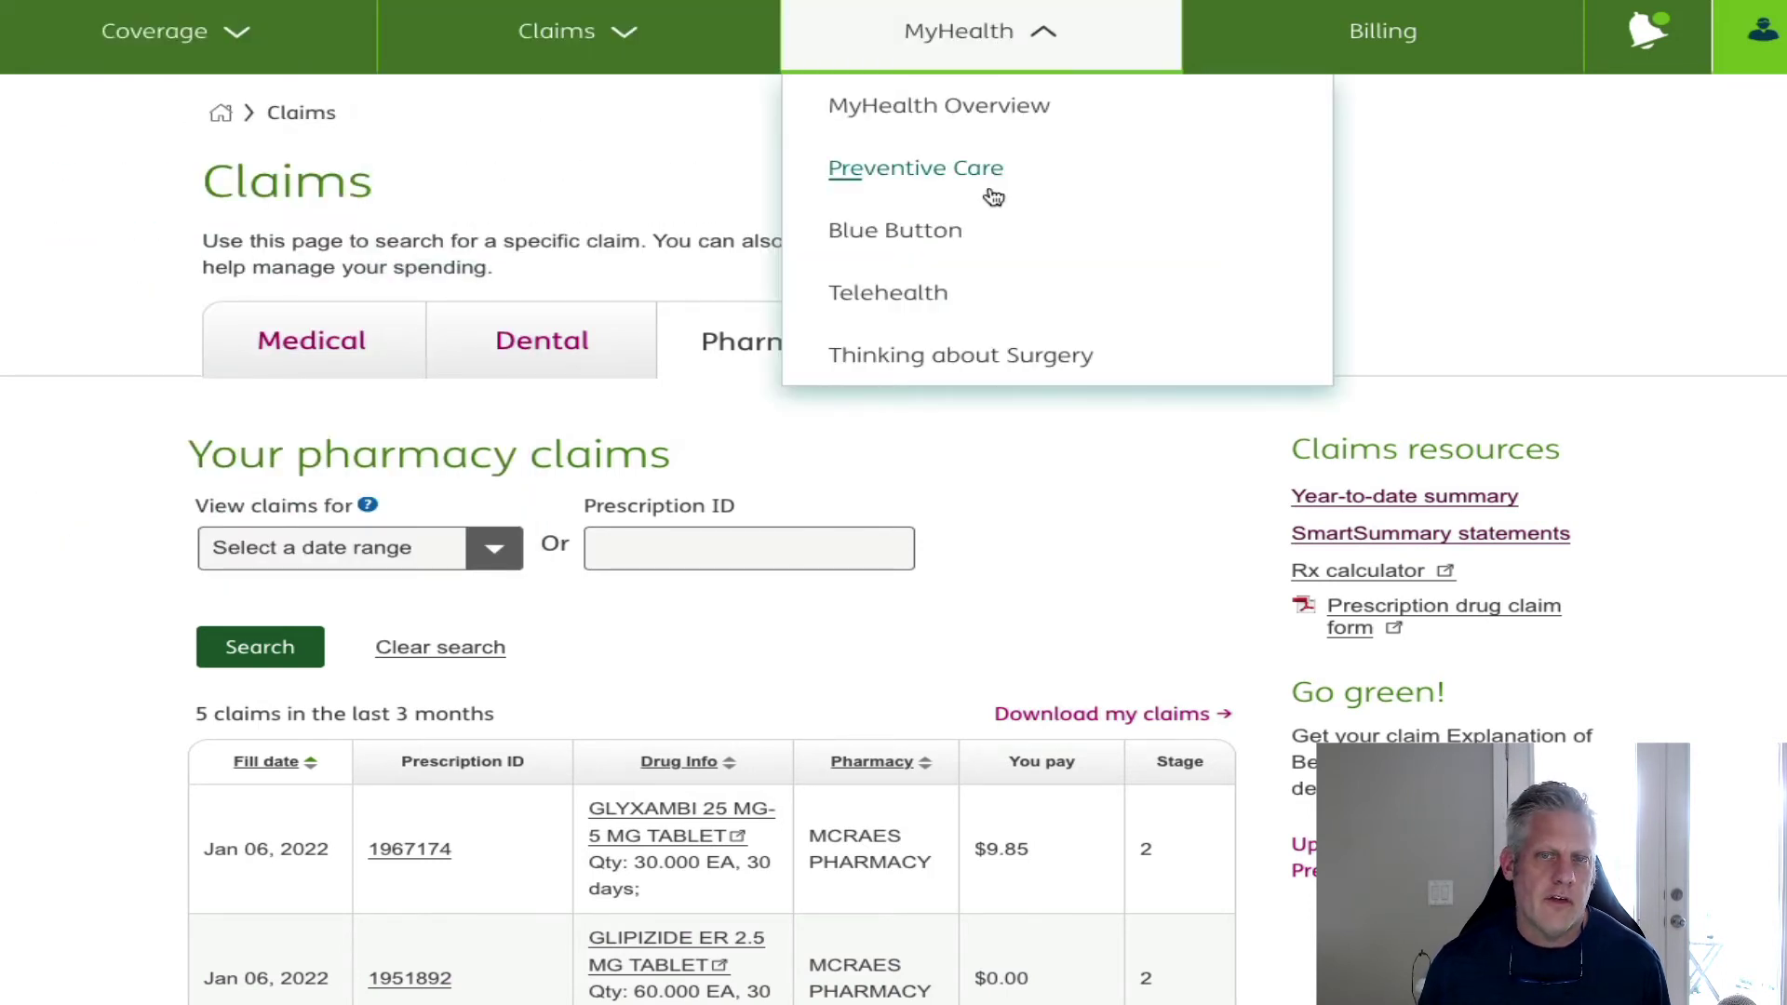
- Open Telehealth virtual visits and read its $0 copay, covered conditions and getting-started details
left_click(901, 294)
scroll(797, 342, "down", 3)
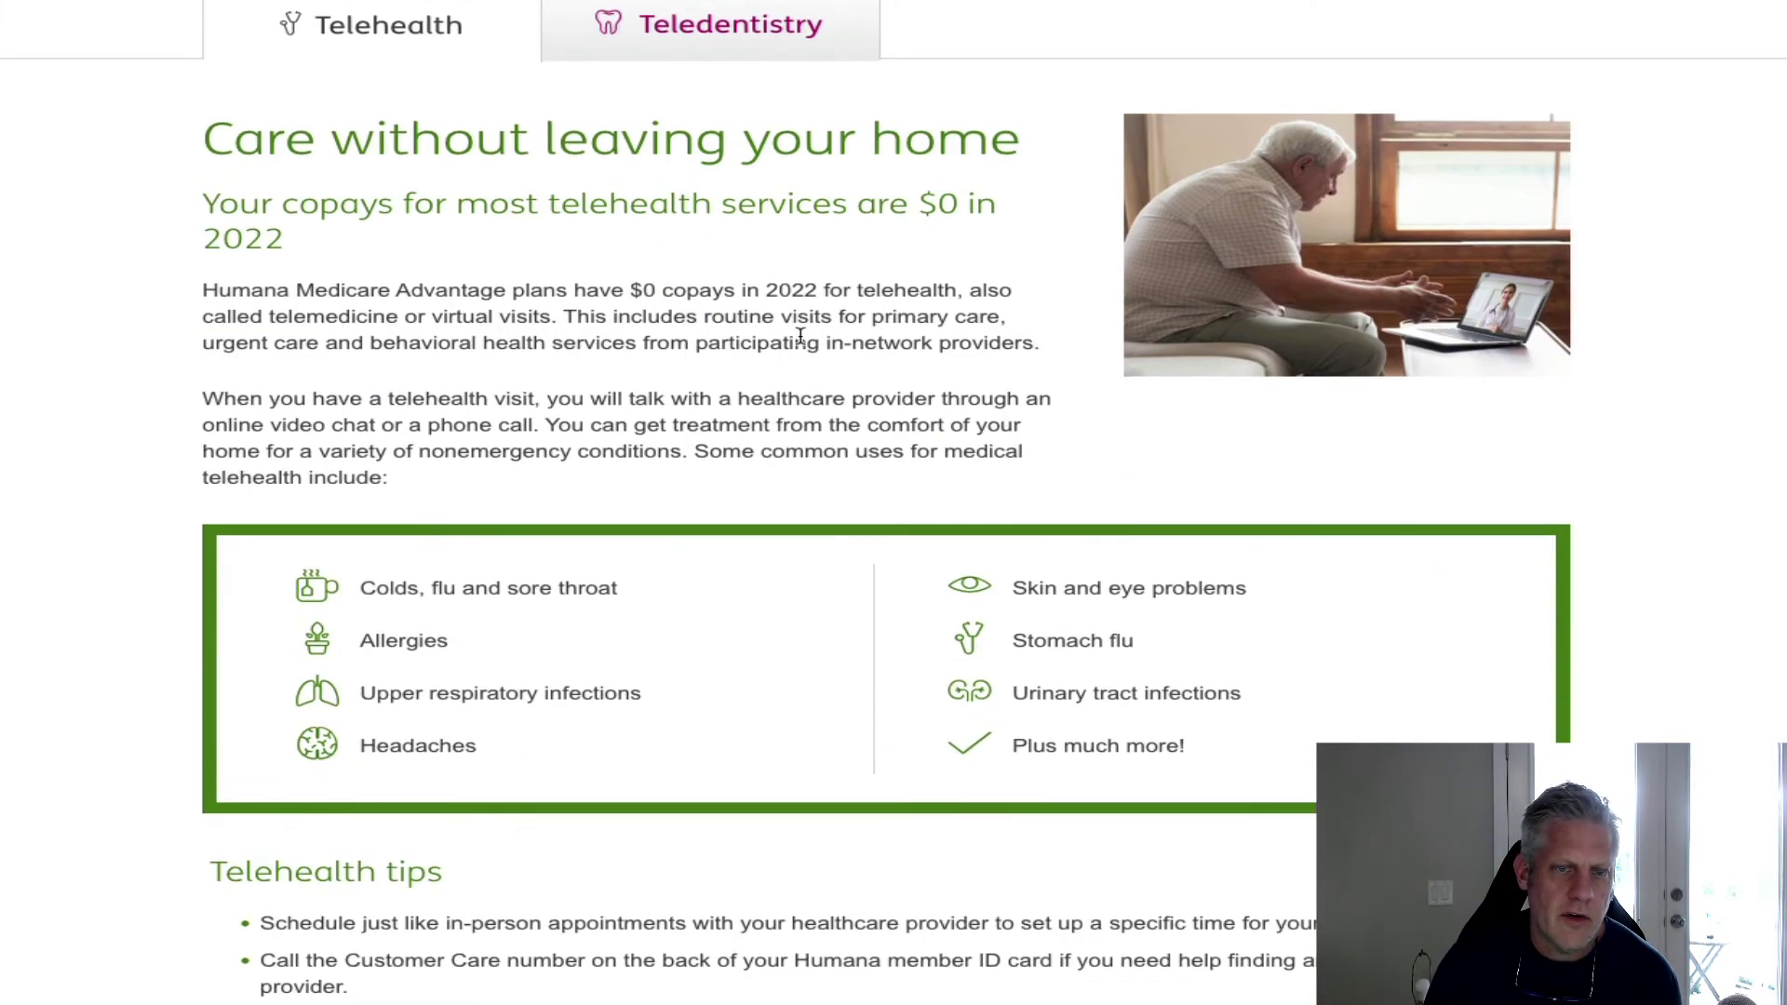
scroll(800, 336, "down", 3)
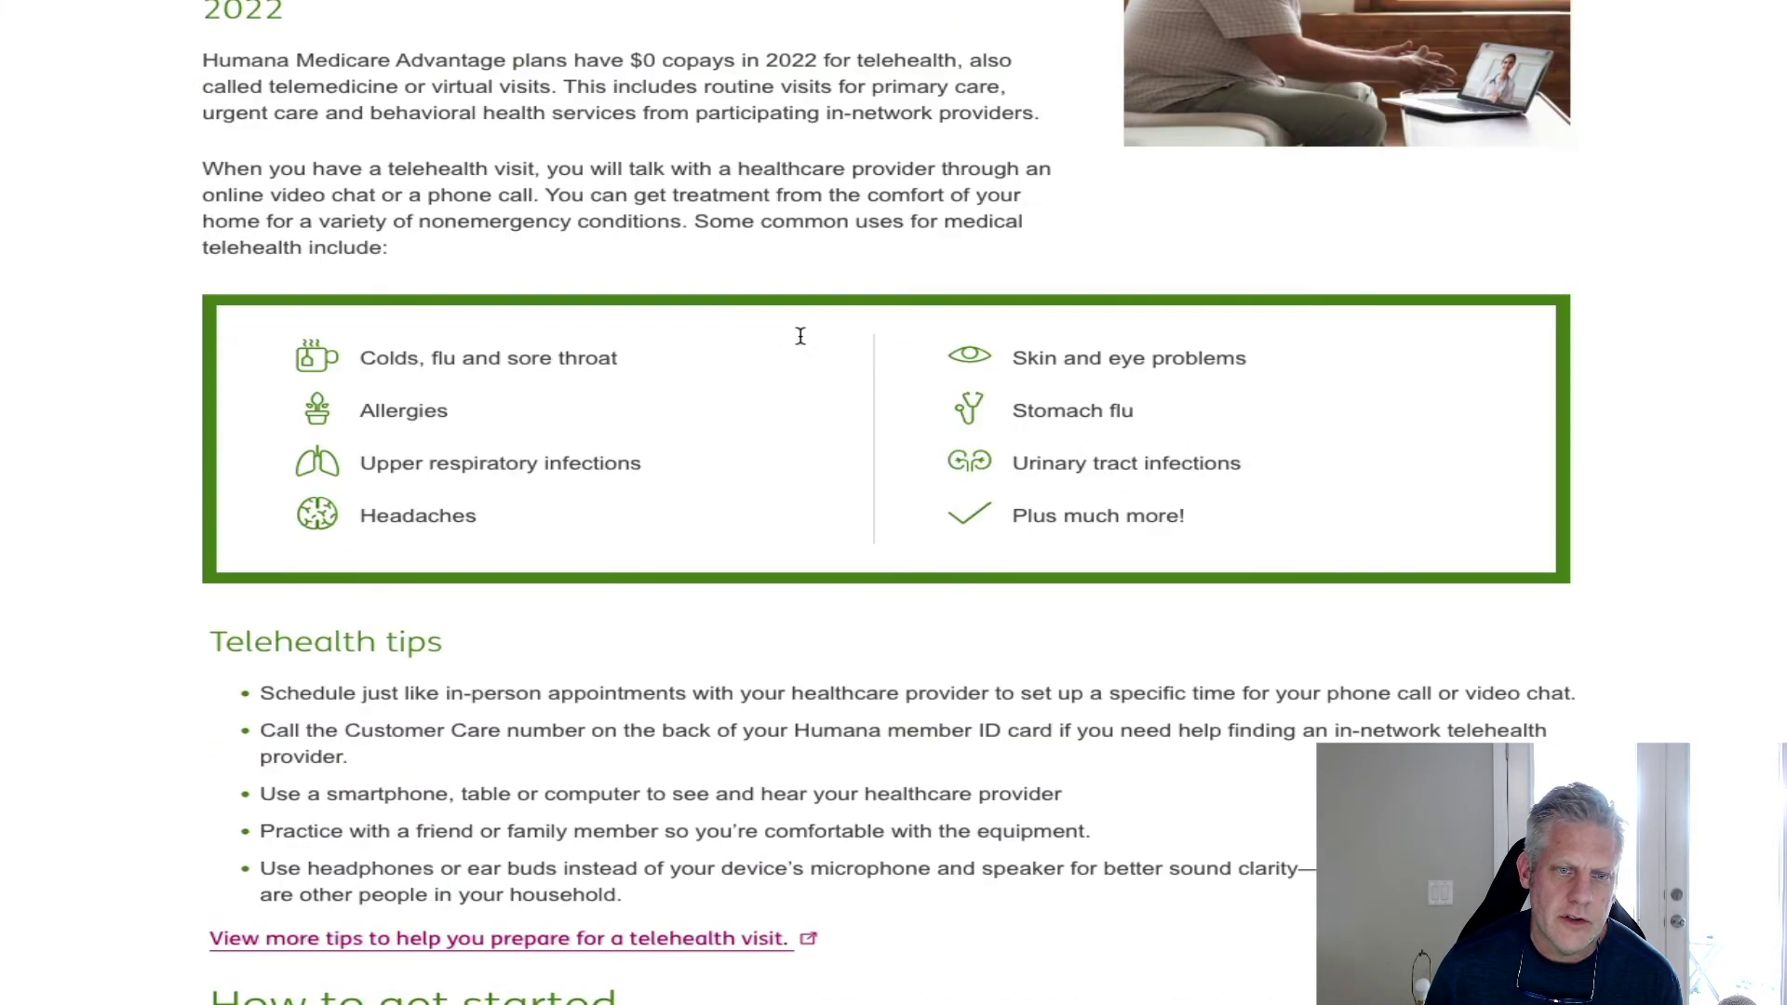
scroll(801, 336, "down", 2)
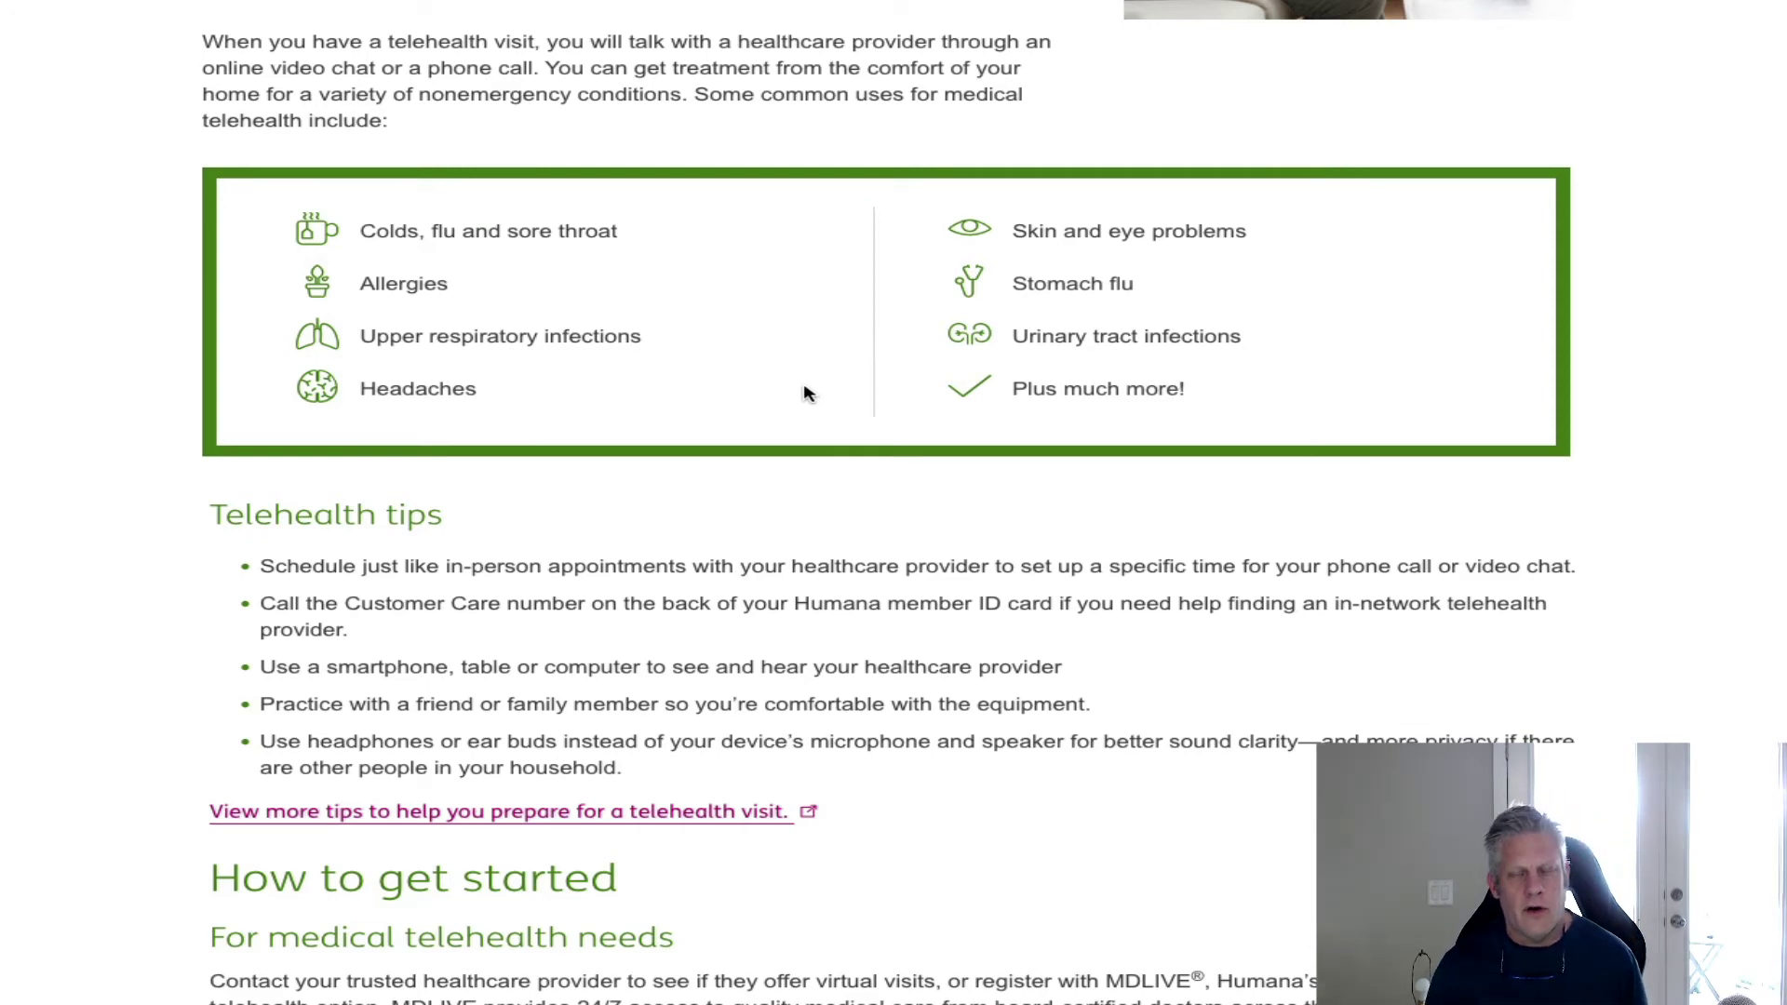
scroll(806, 393, "down", 6)
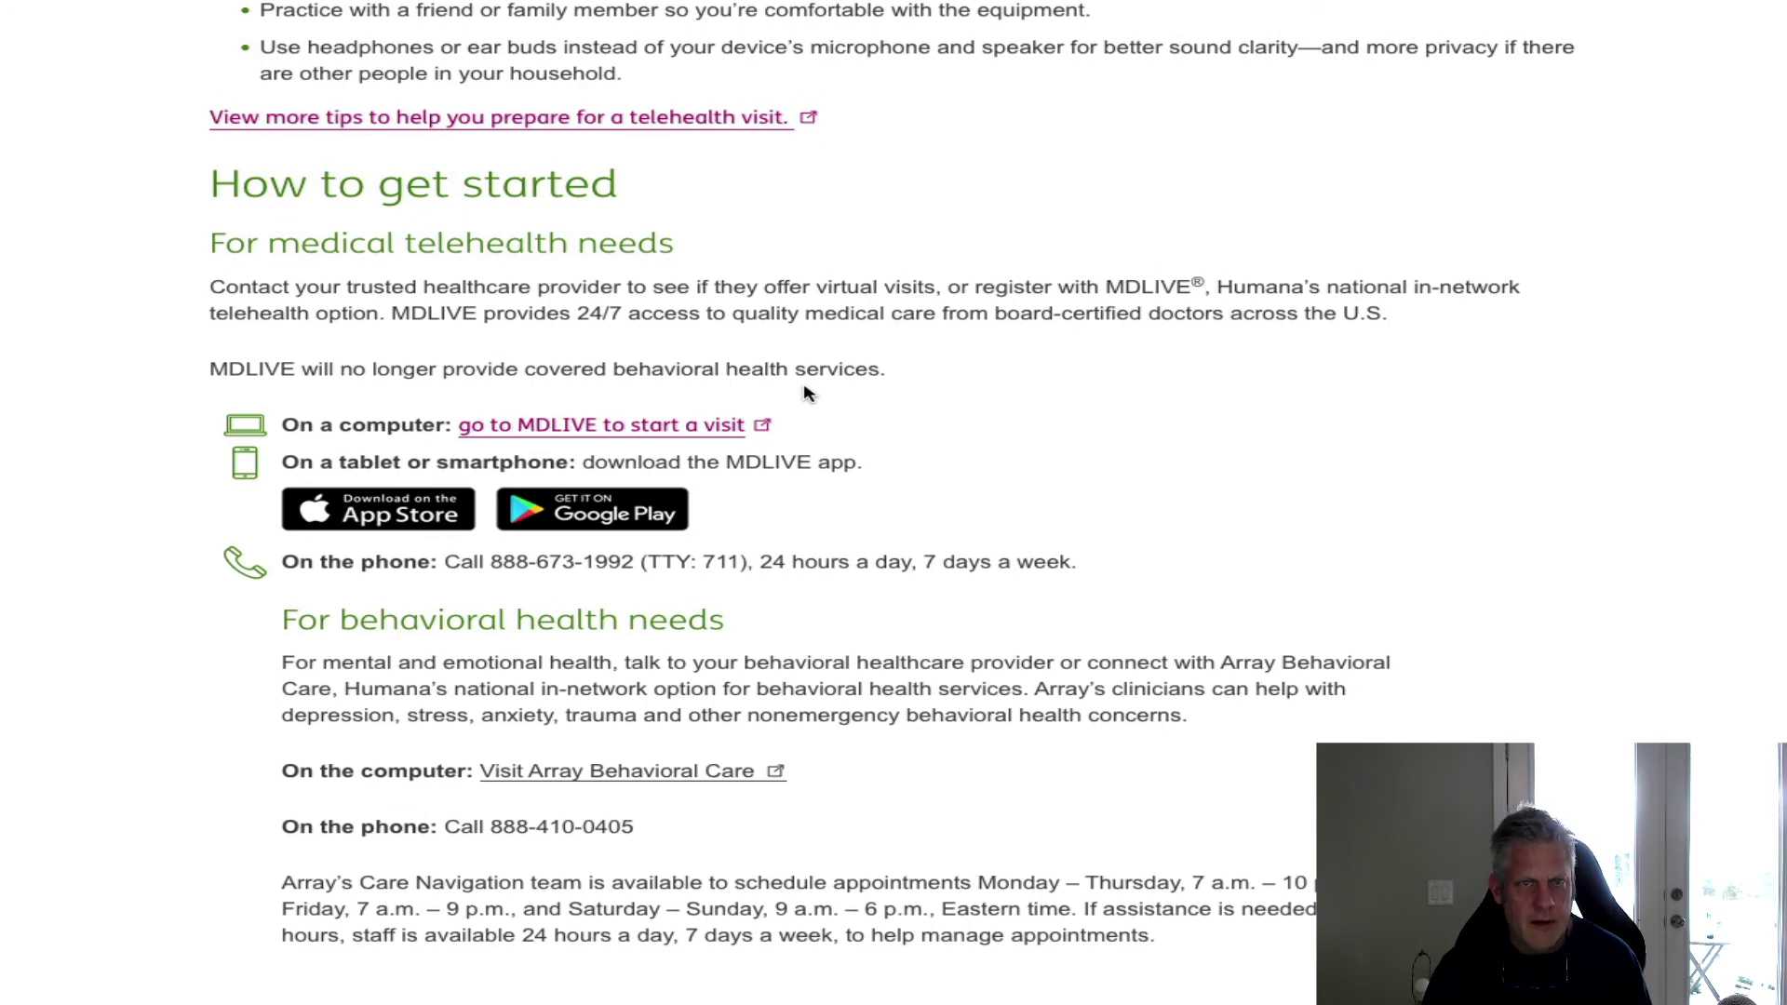
scroll(808, 389, "up", 15)
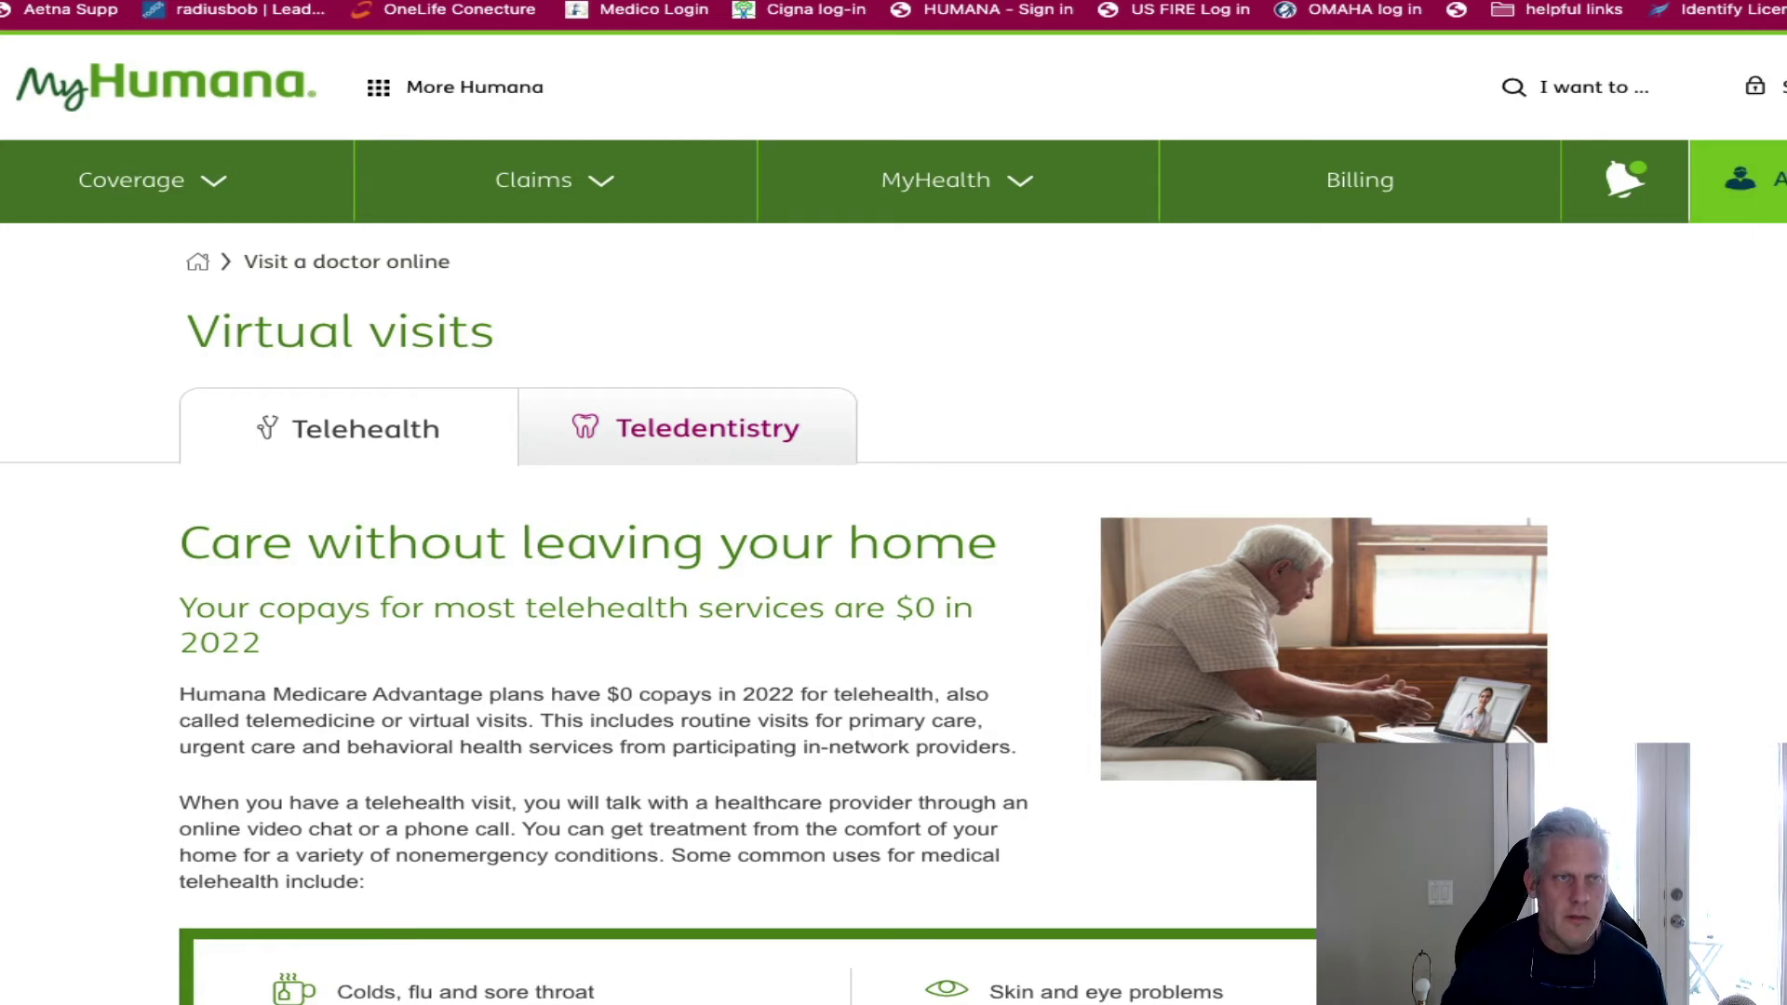
- Search Bing for humanapharmacy and open the Humana Pharmacy site from the results
key("ctrl+l")
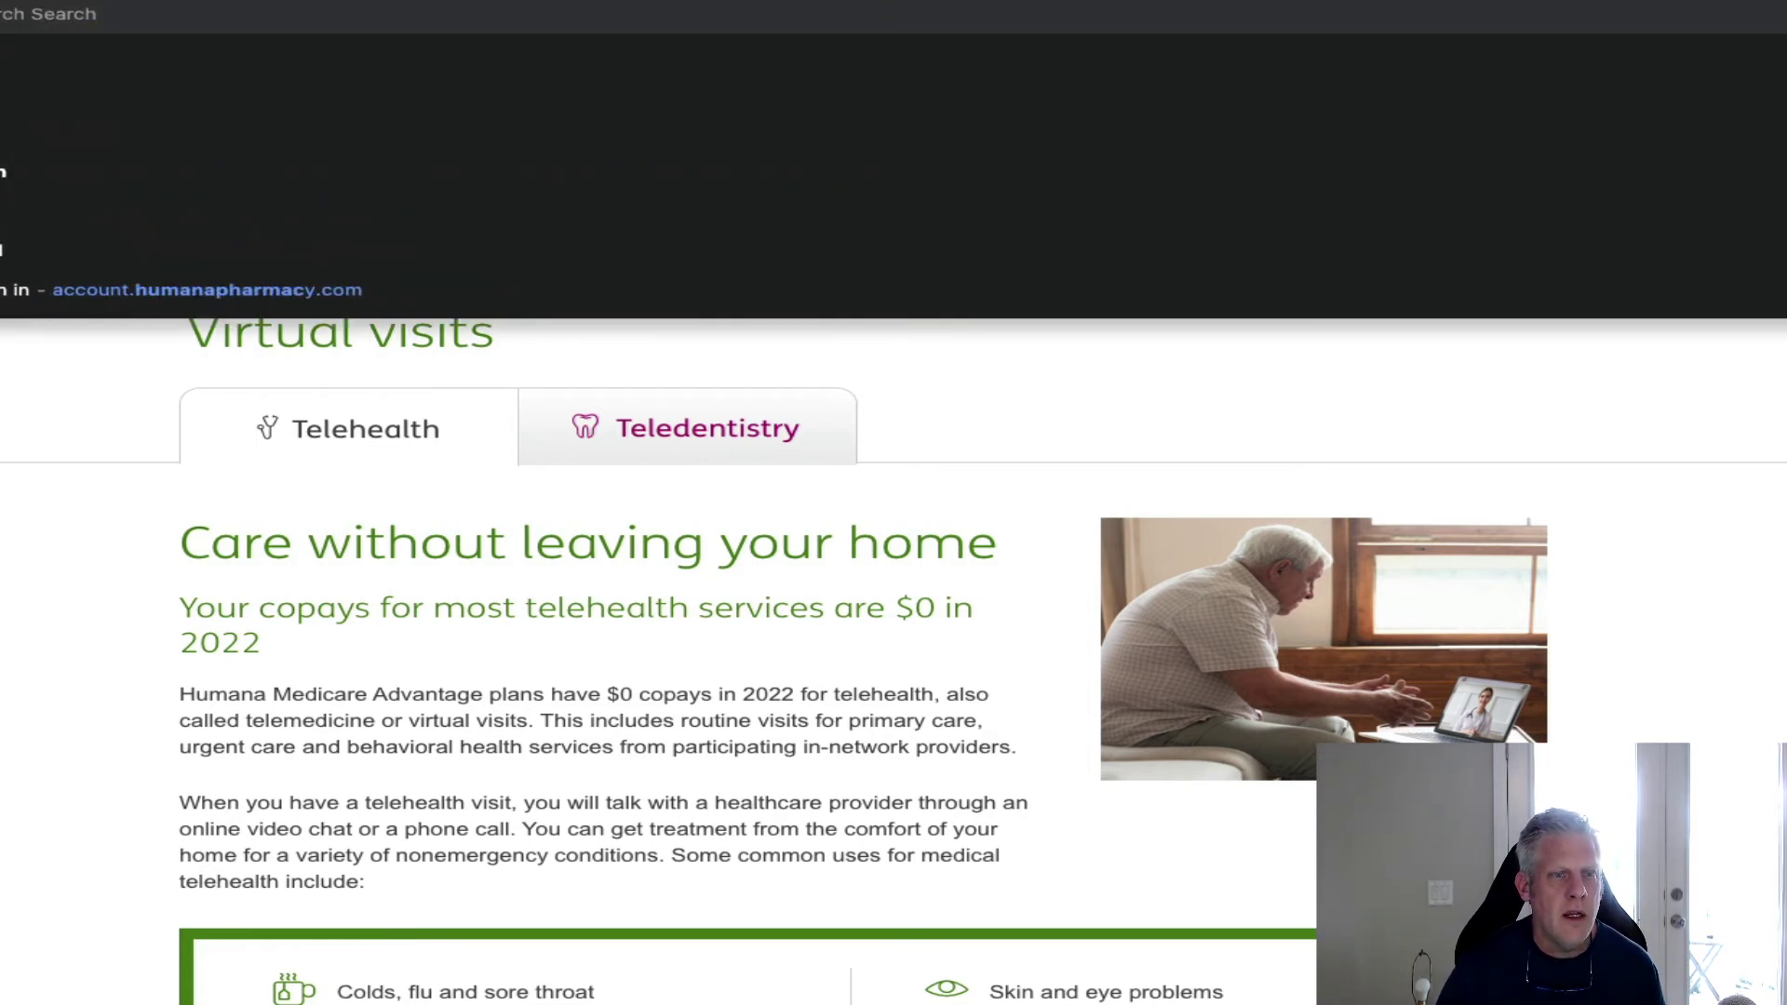
key("Escape")
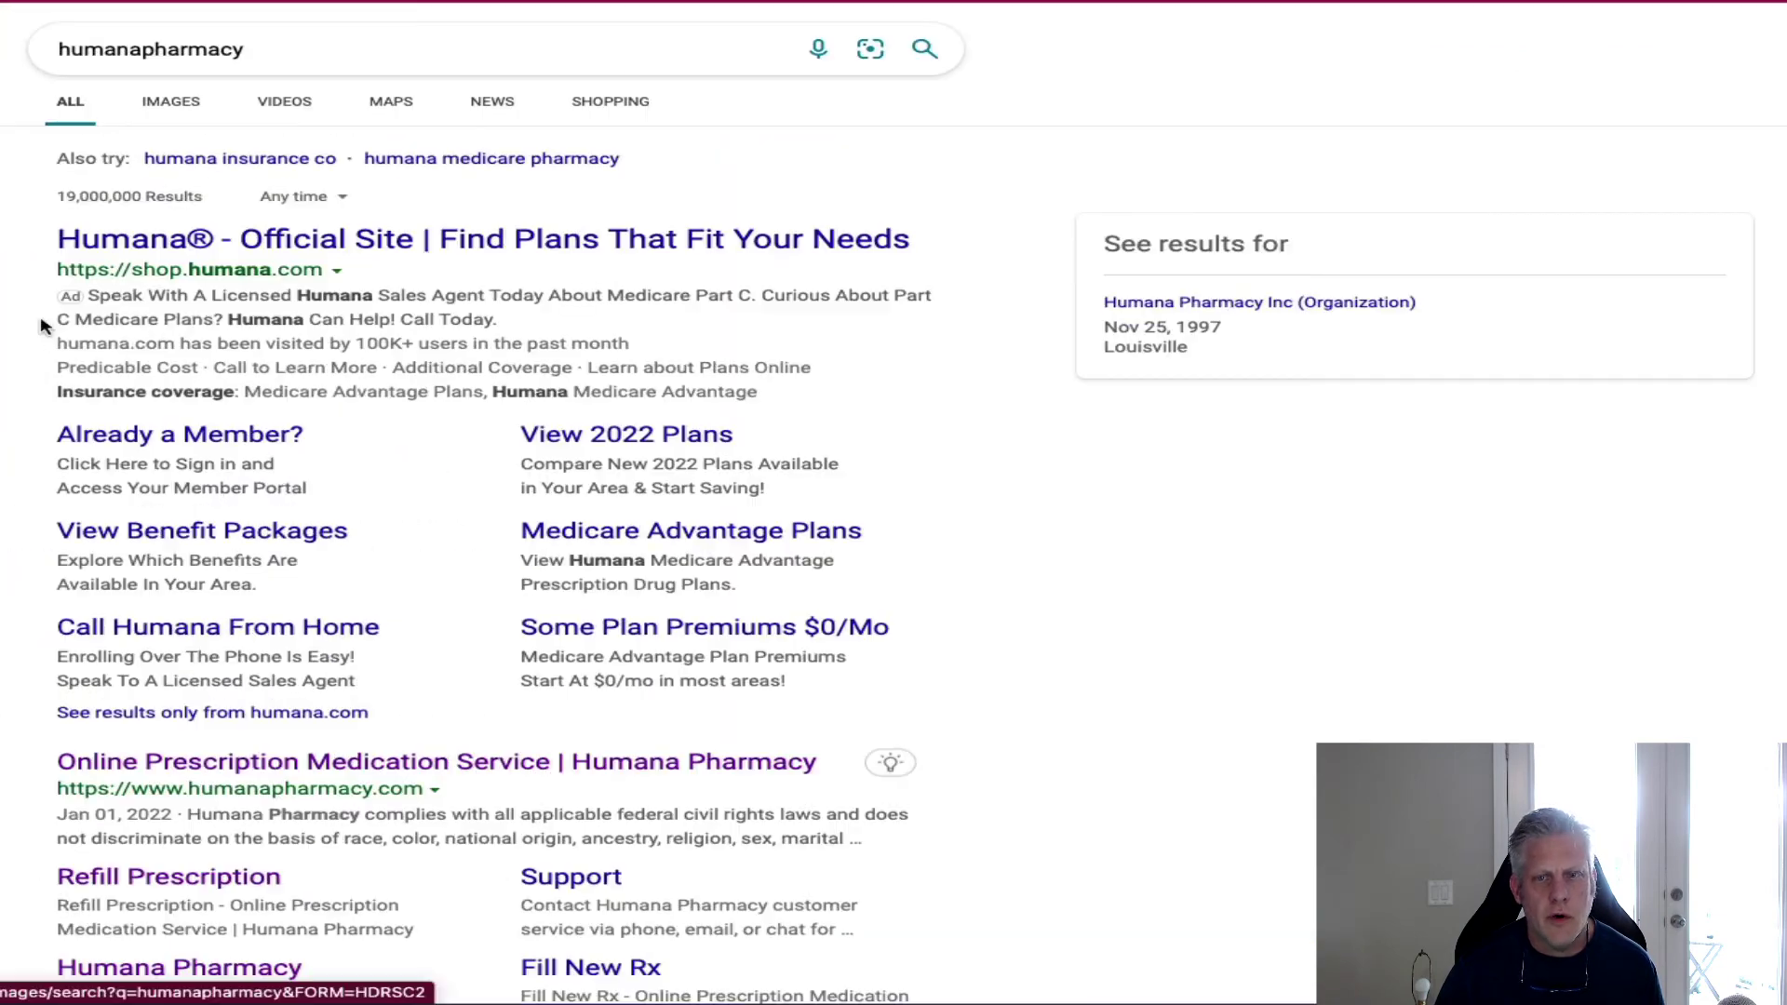
scroll(383, 527, "down", 4)
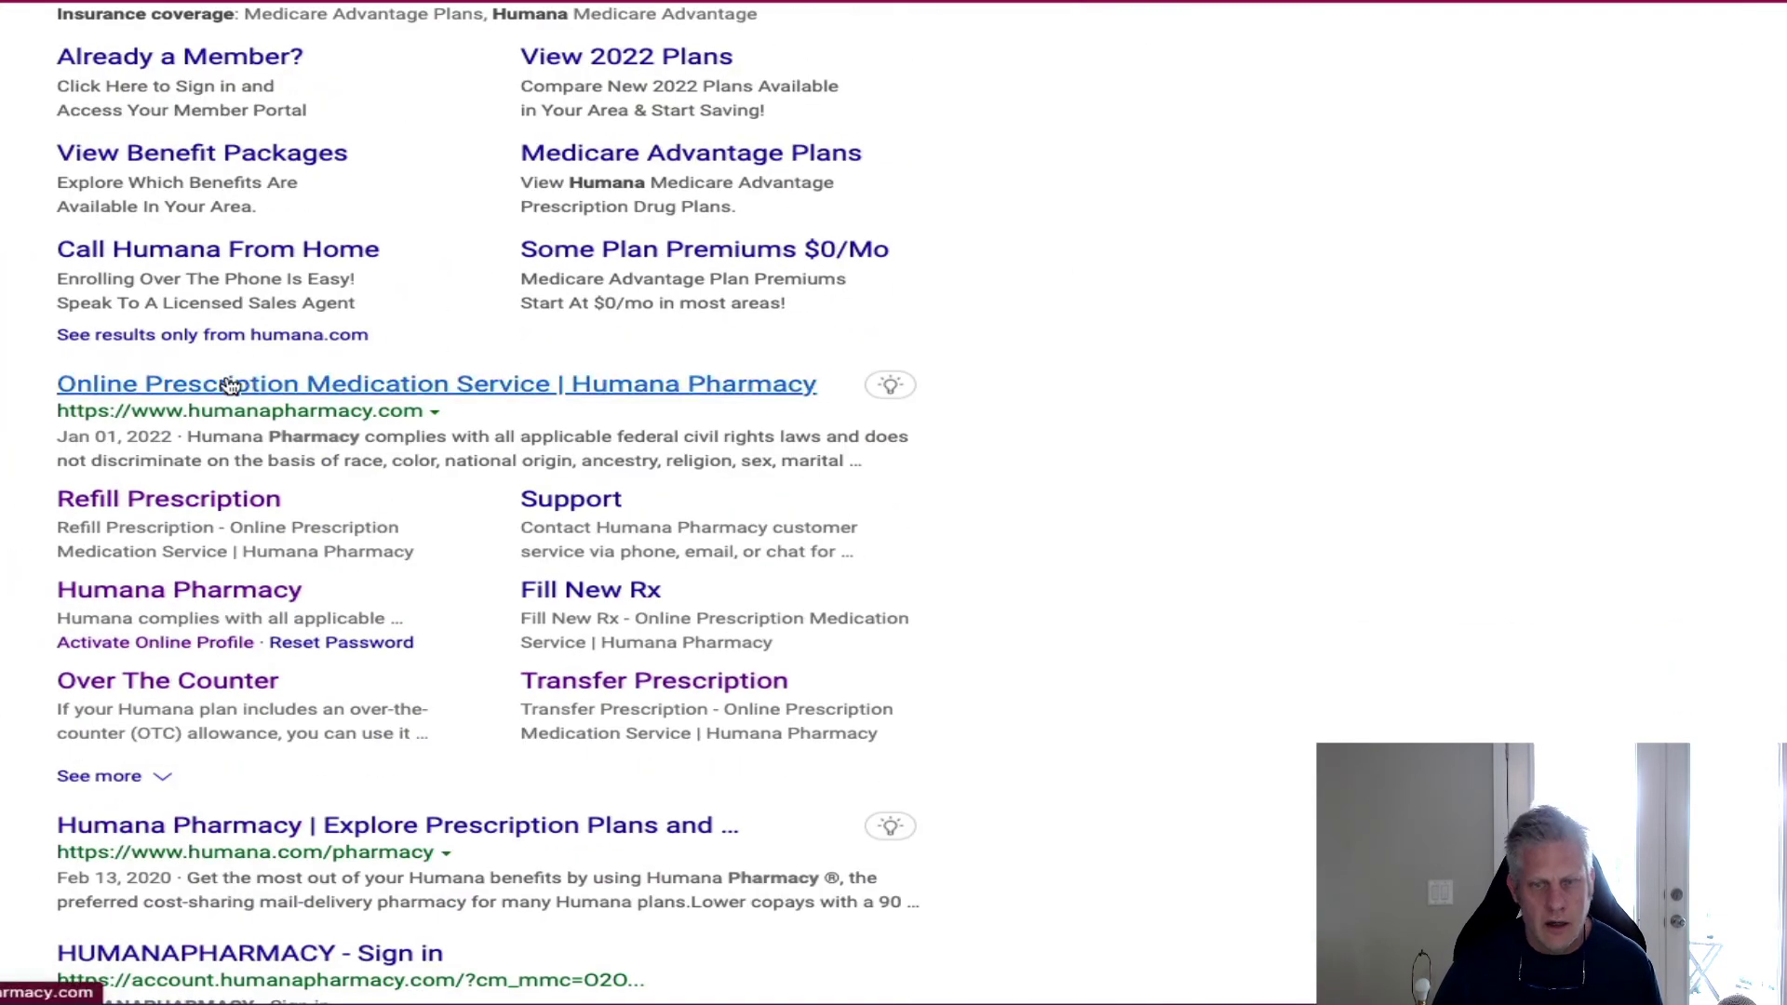
left_click(229, 384)
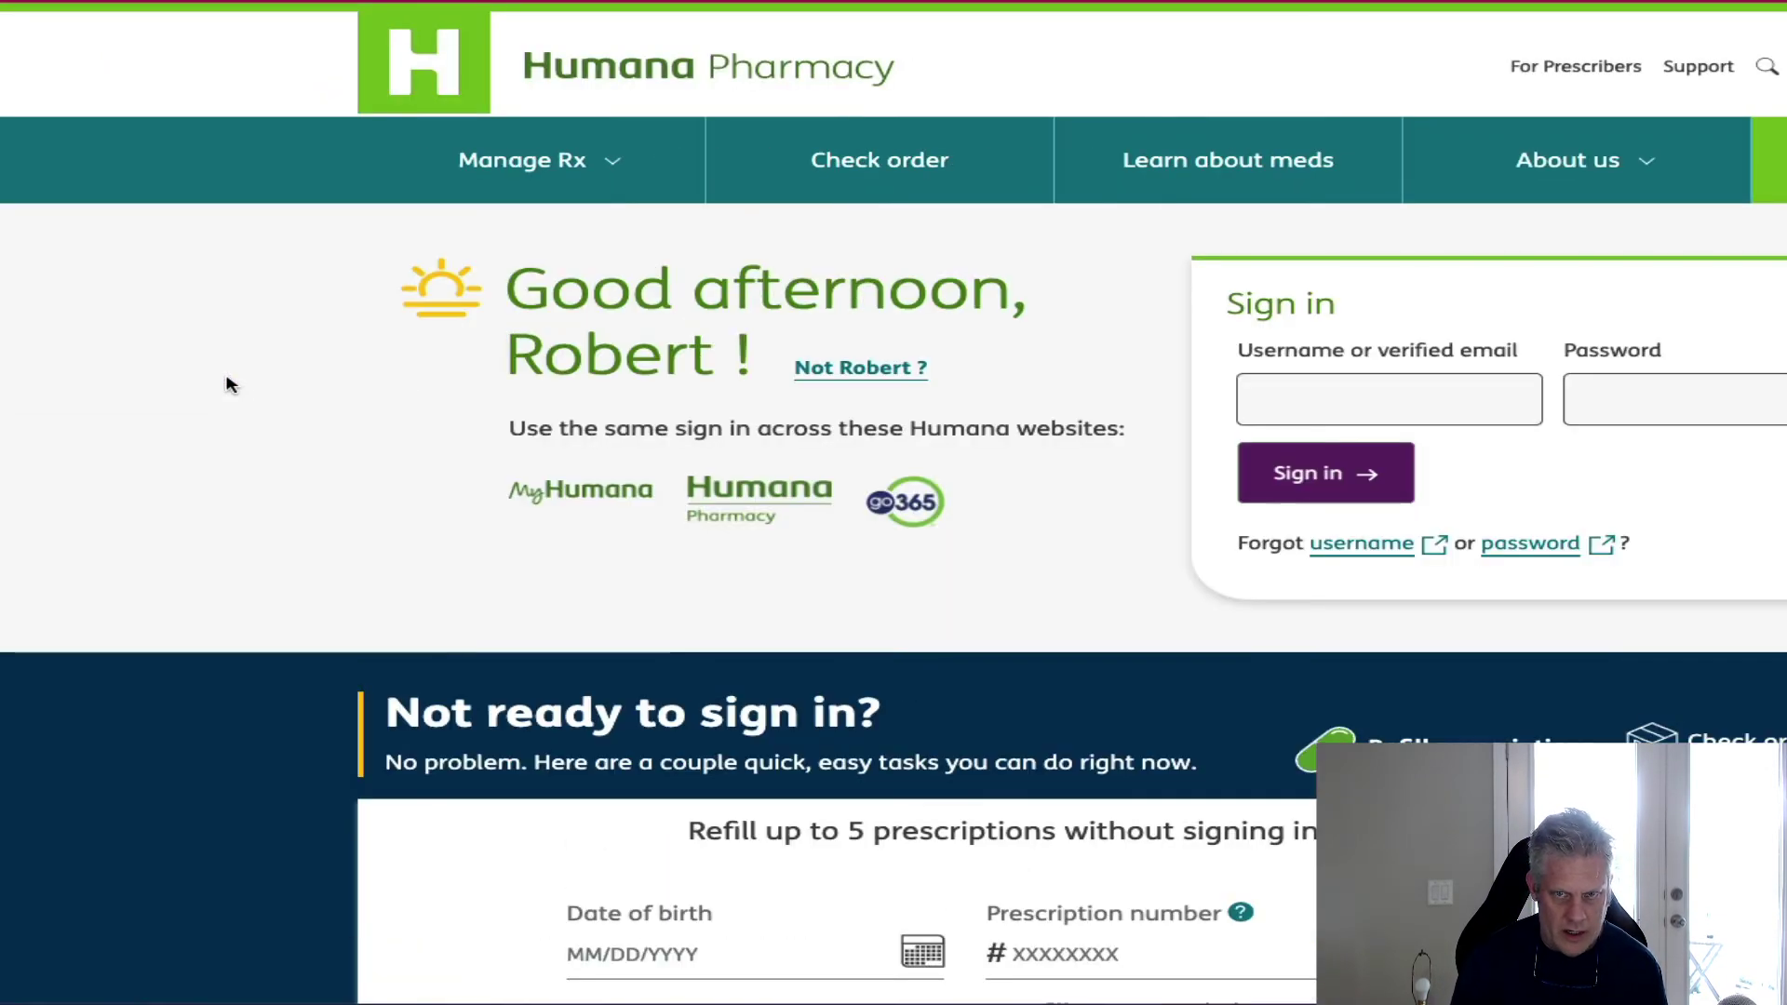
- Sign in to Humana Pharmacy with the client's username and password
left_click(1316, 399)
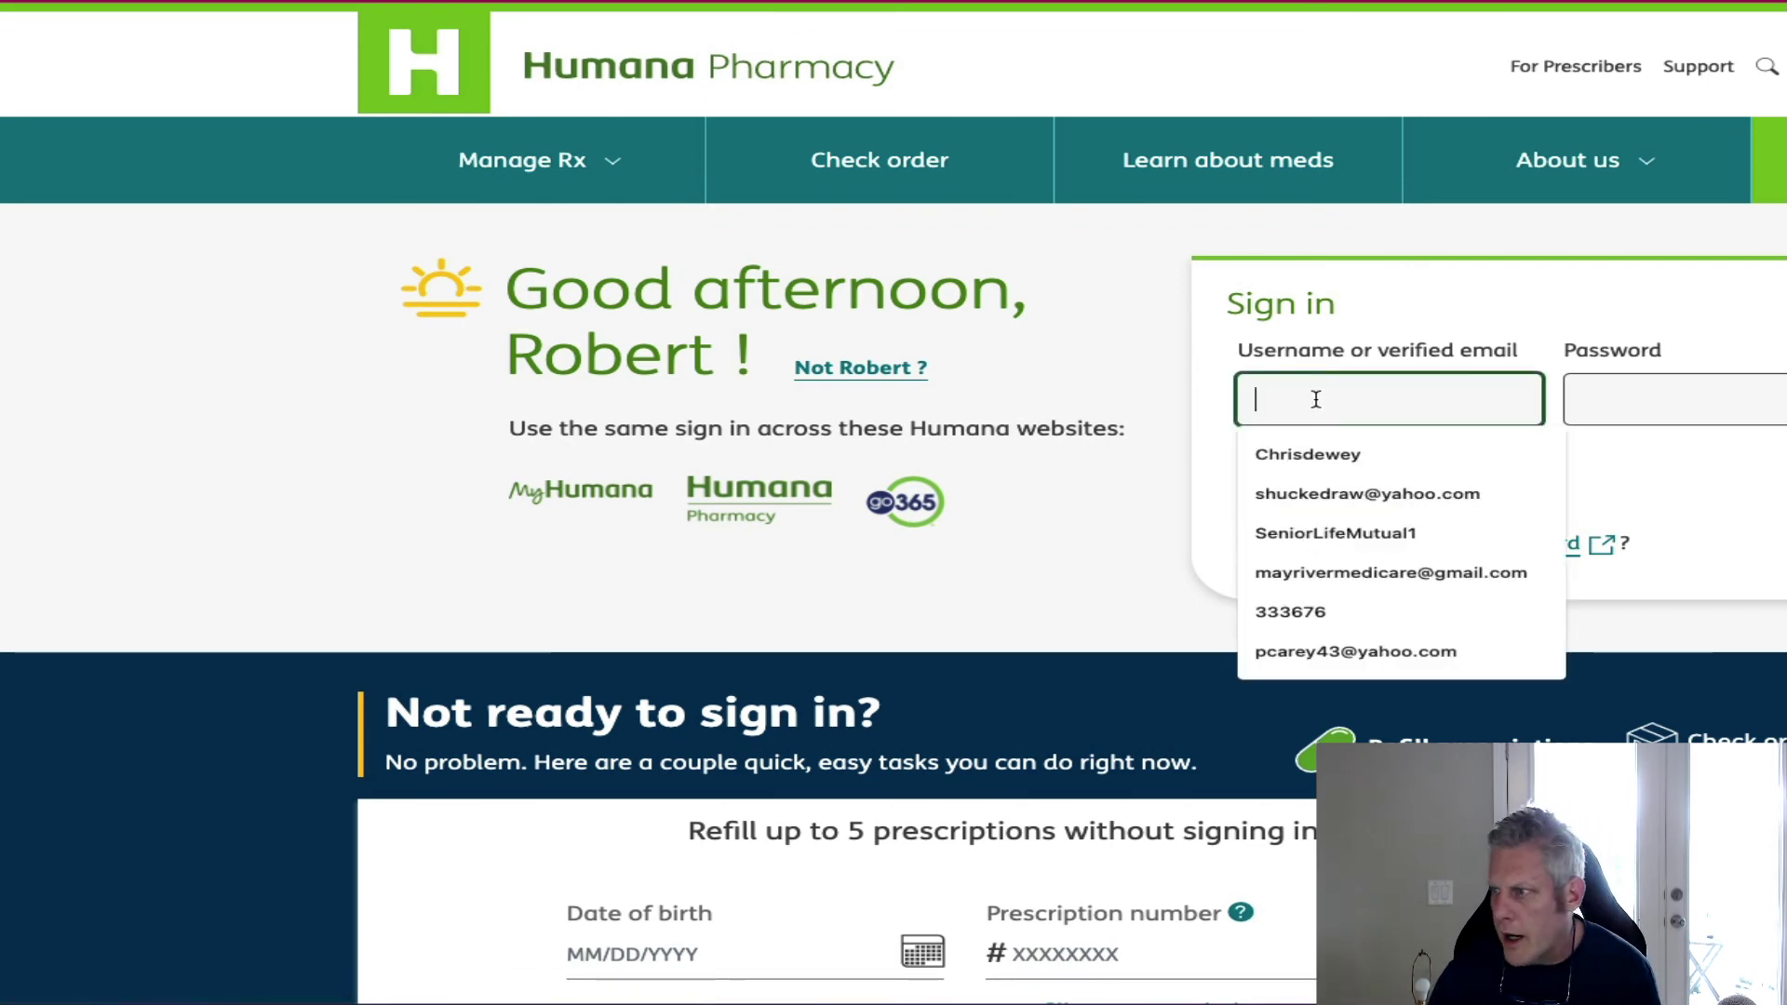
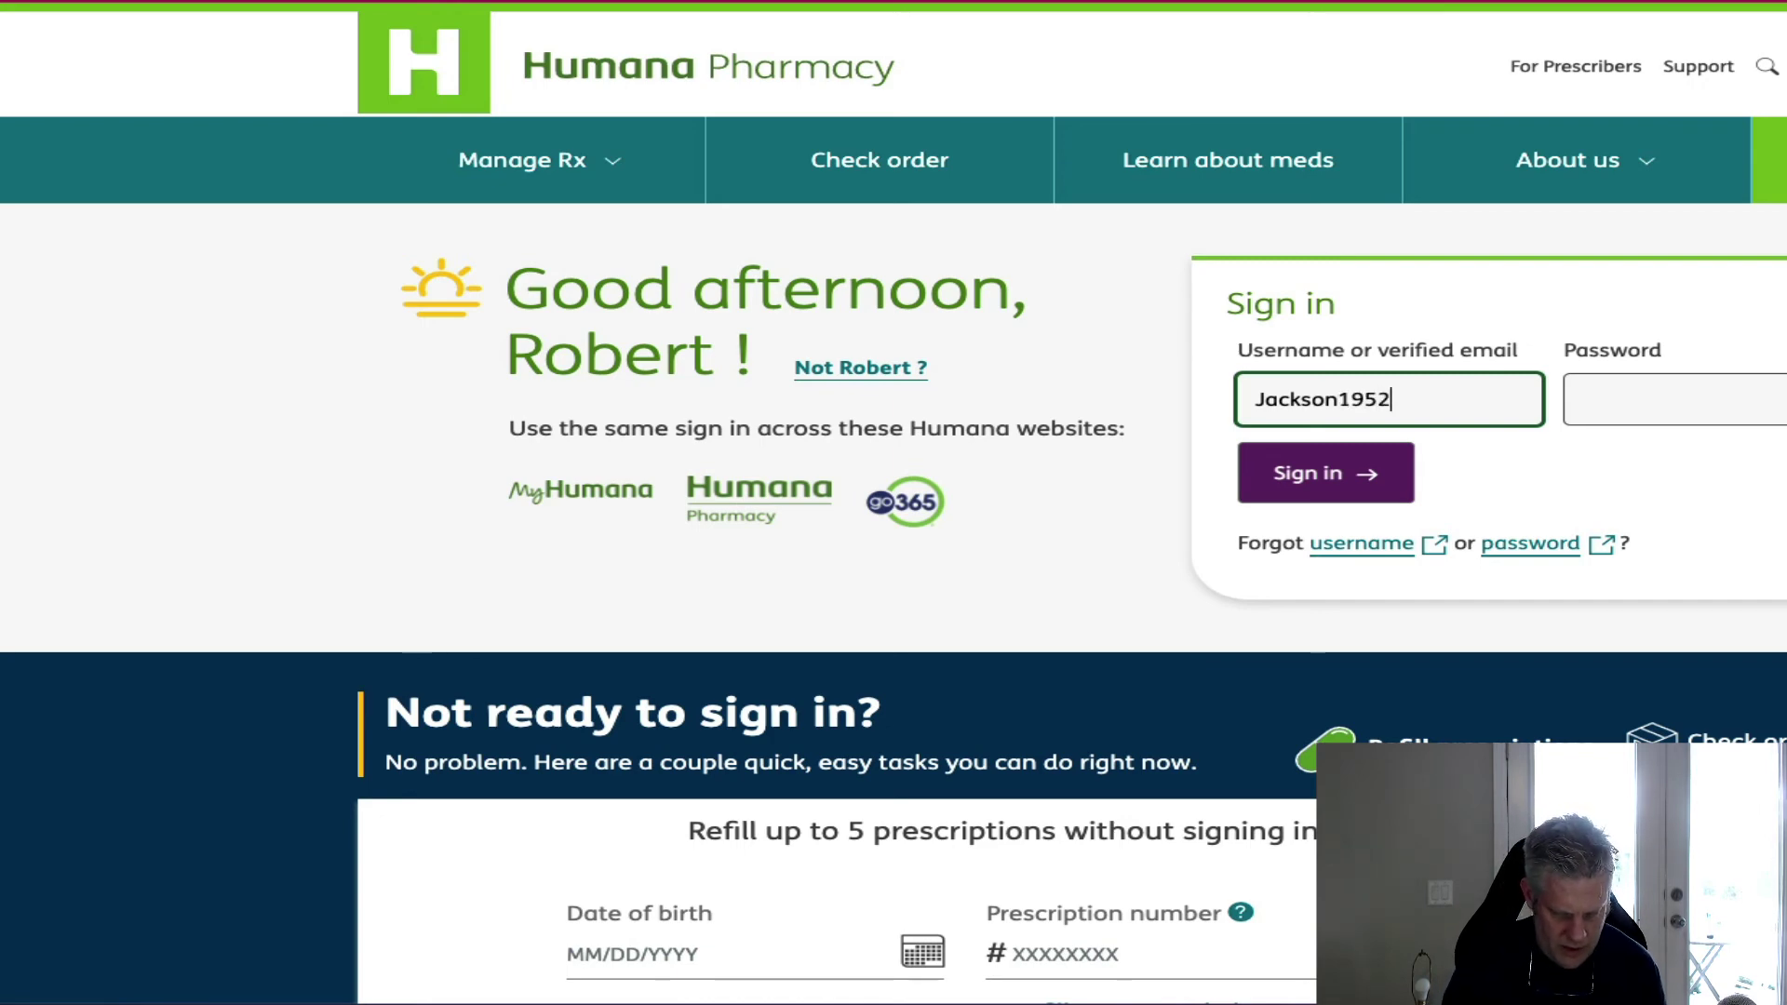
scroll(1691, 471, "down", 1)
left_click(1645, 353)
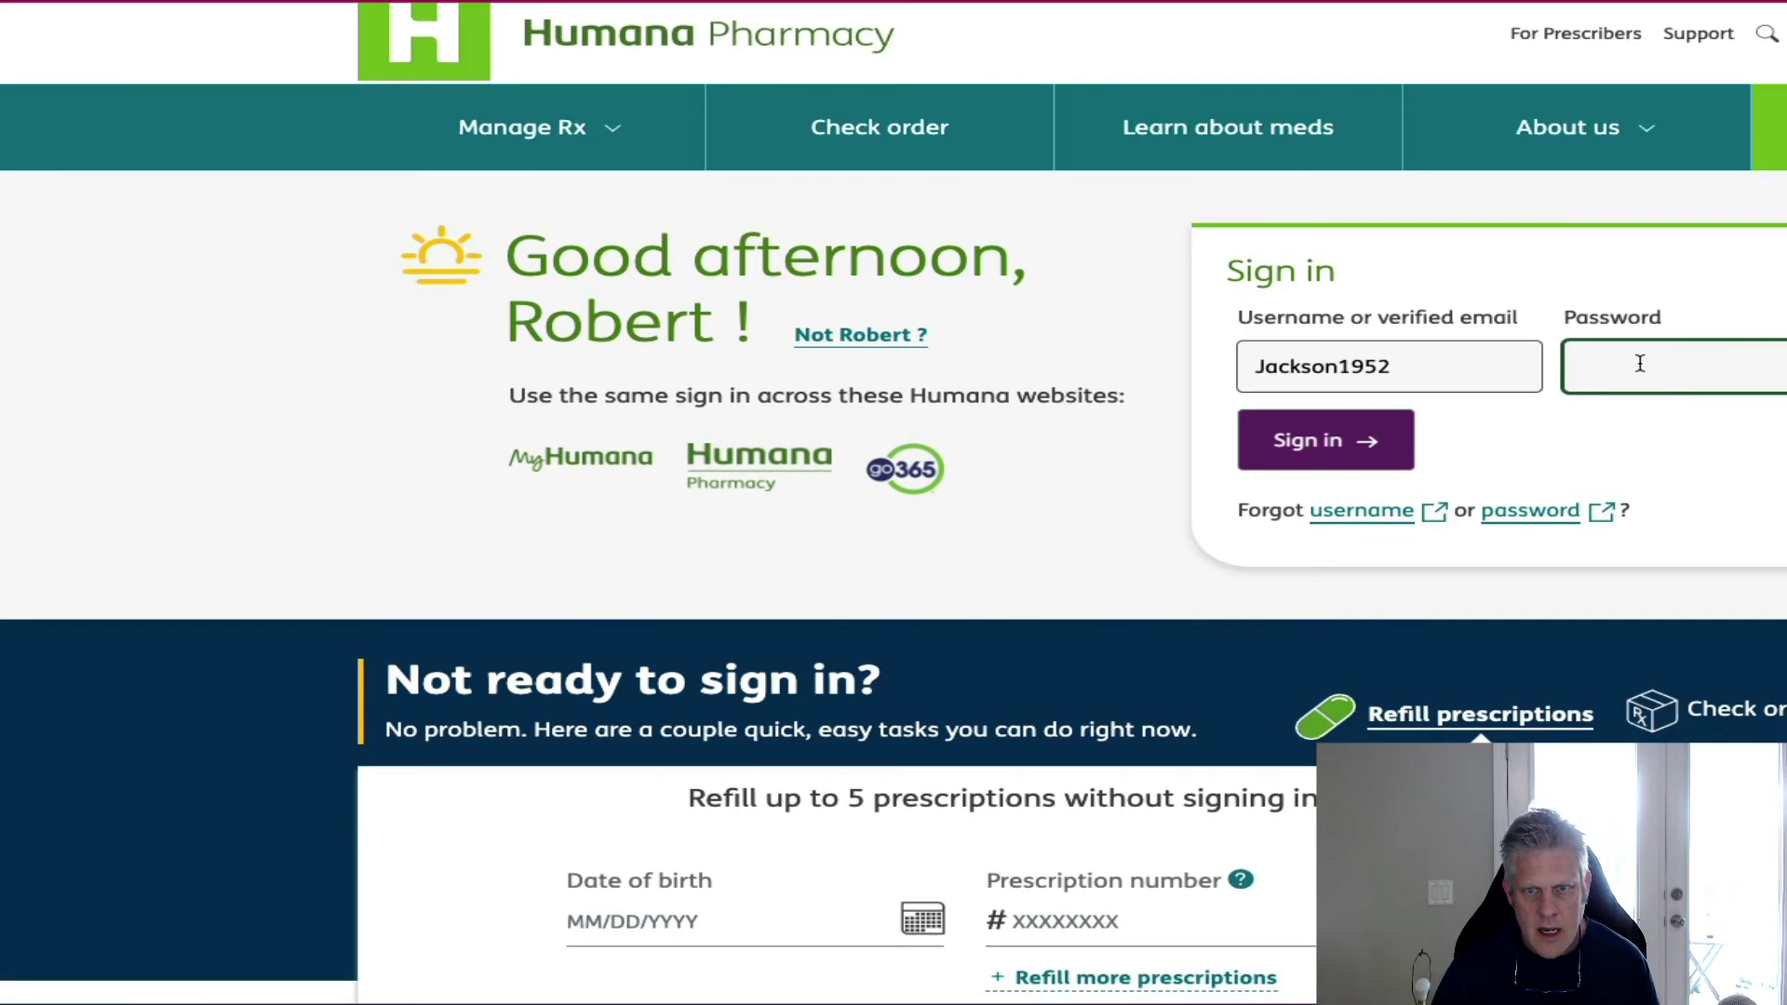
type("•••••")
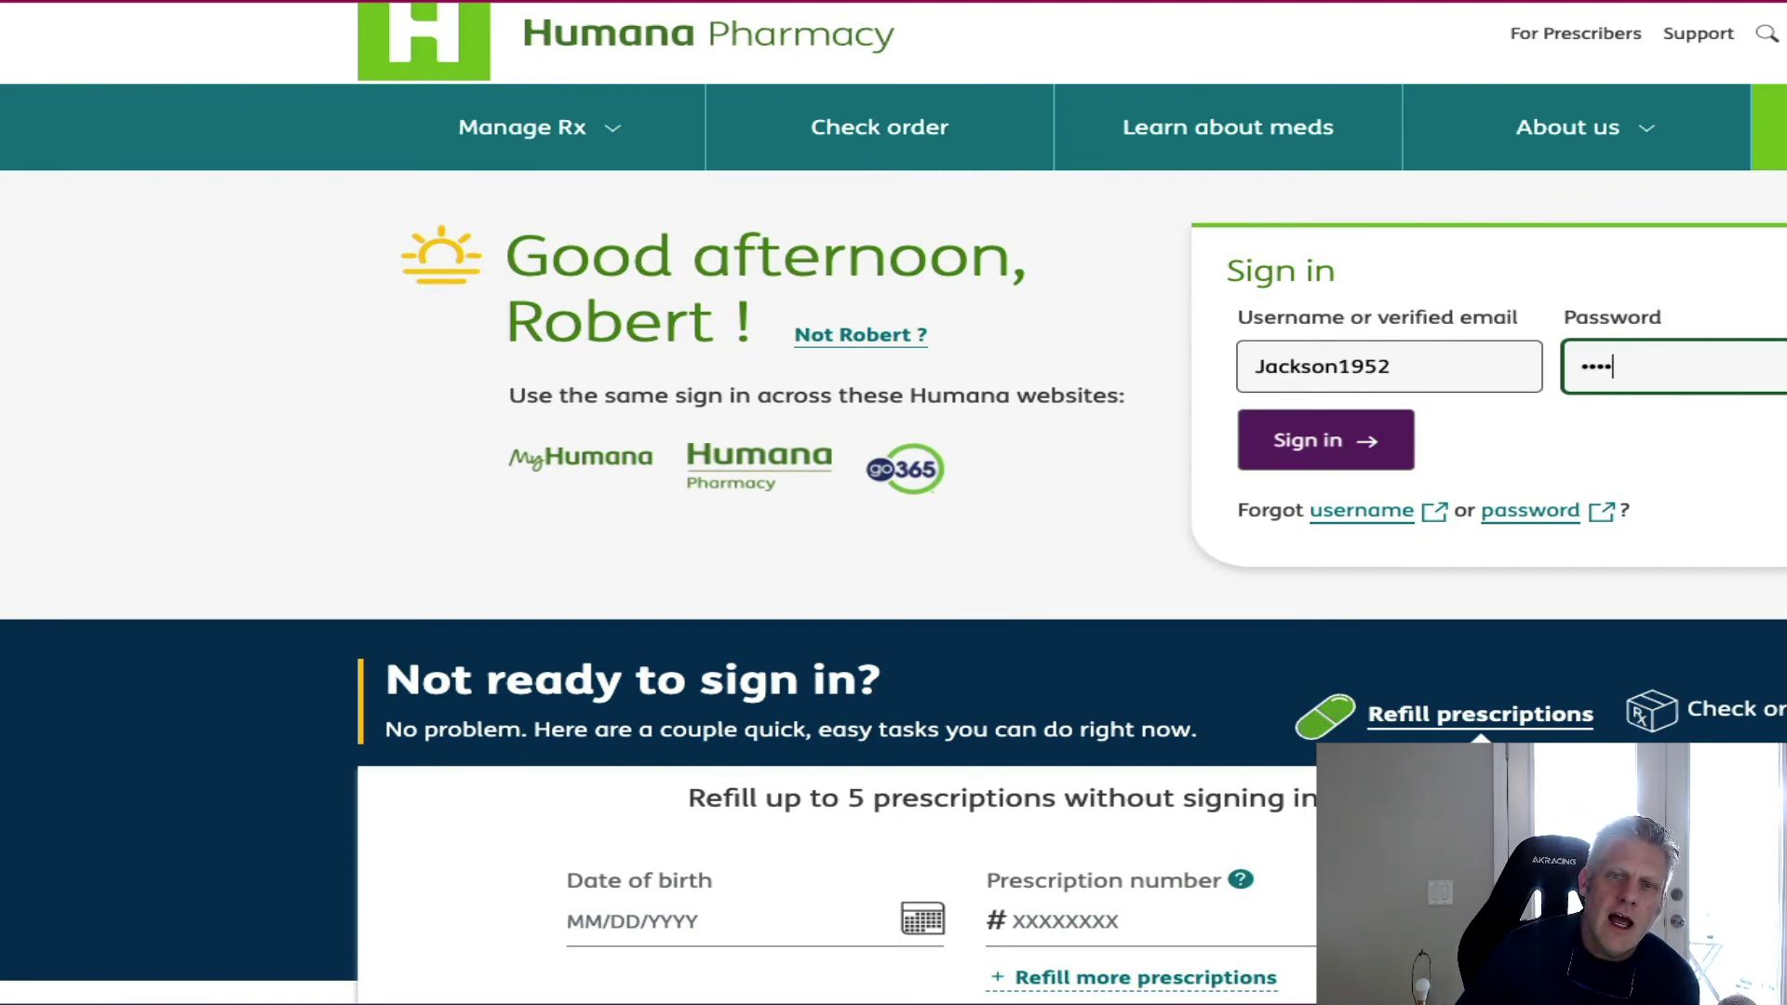
type("•••")
left_click(1354, 456)
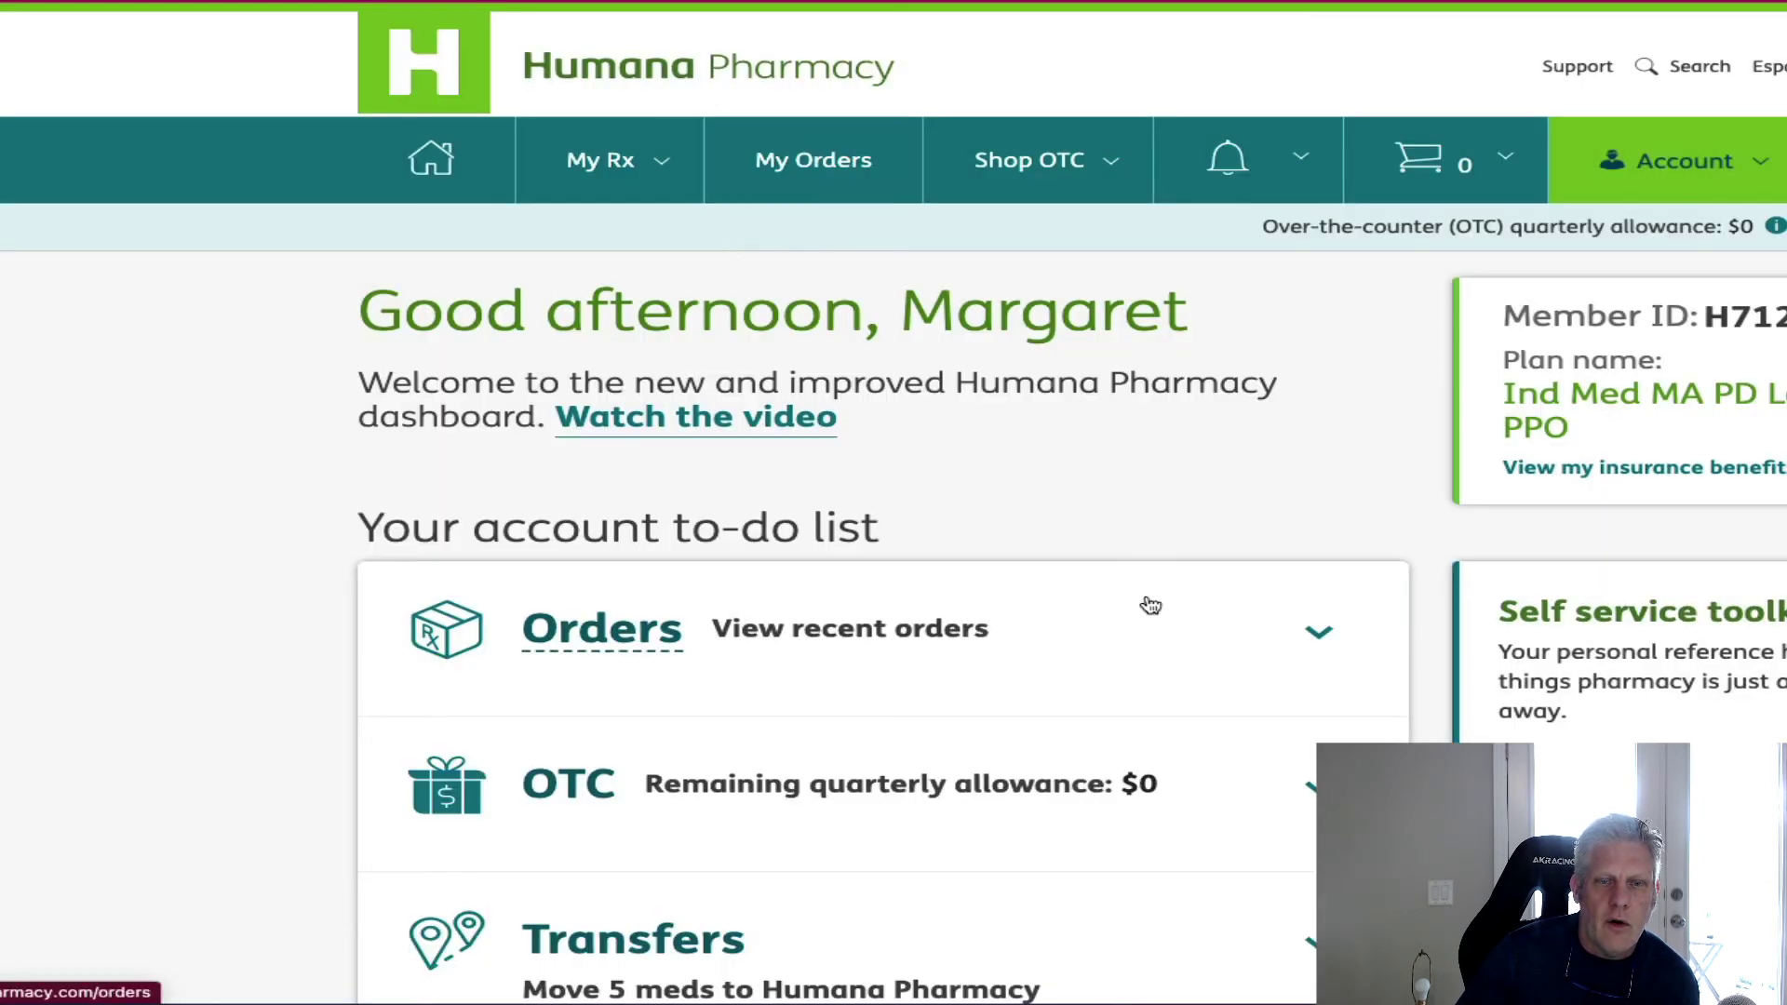
- Expand the Orders and OTC items to show the $0 quarterly balance and February 1st renewal
scroll(1154, 605, "down", 2)
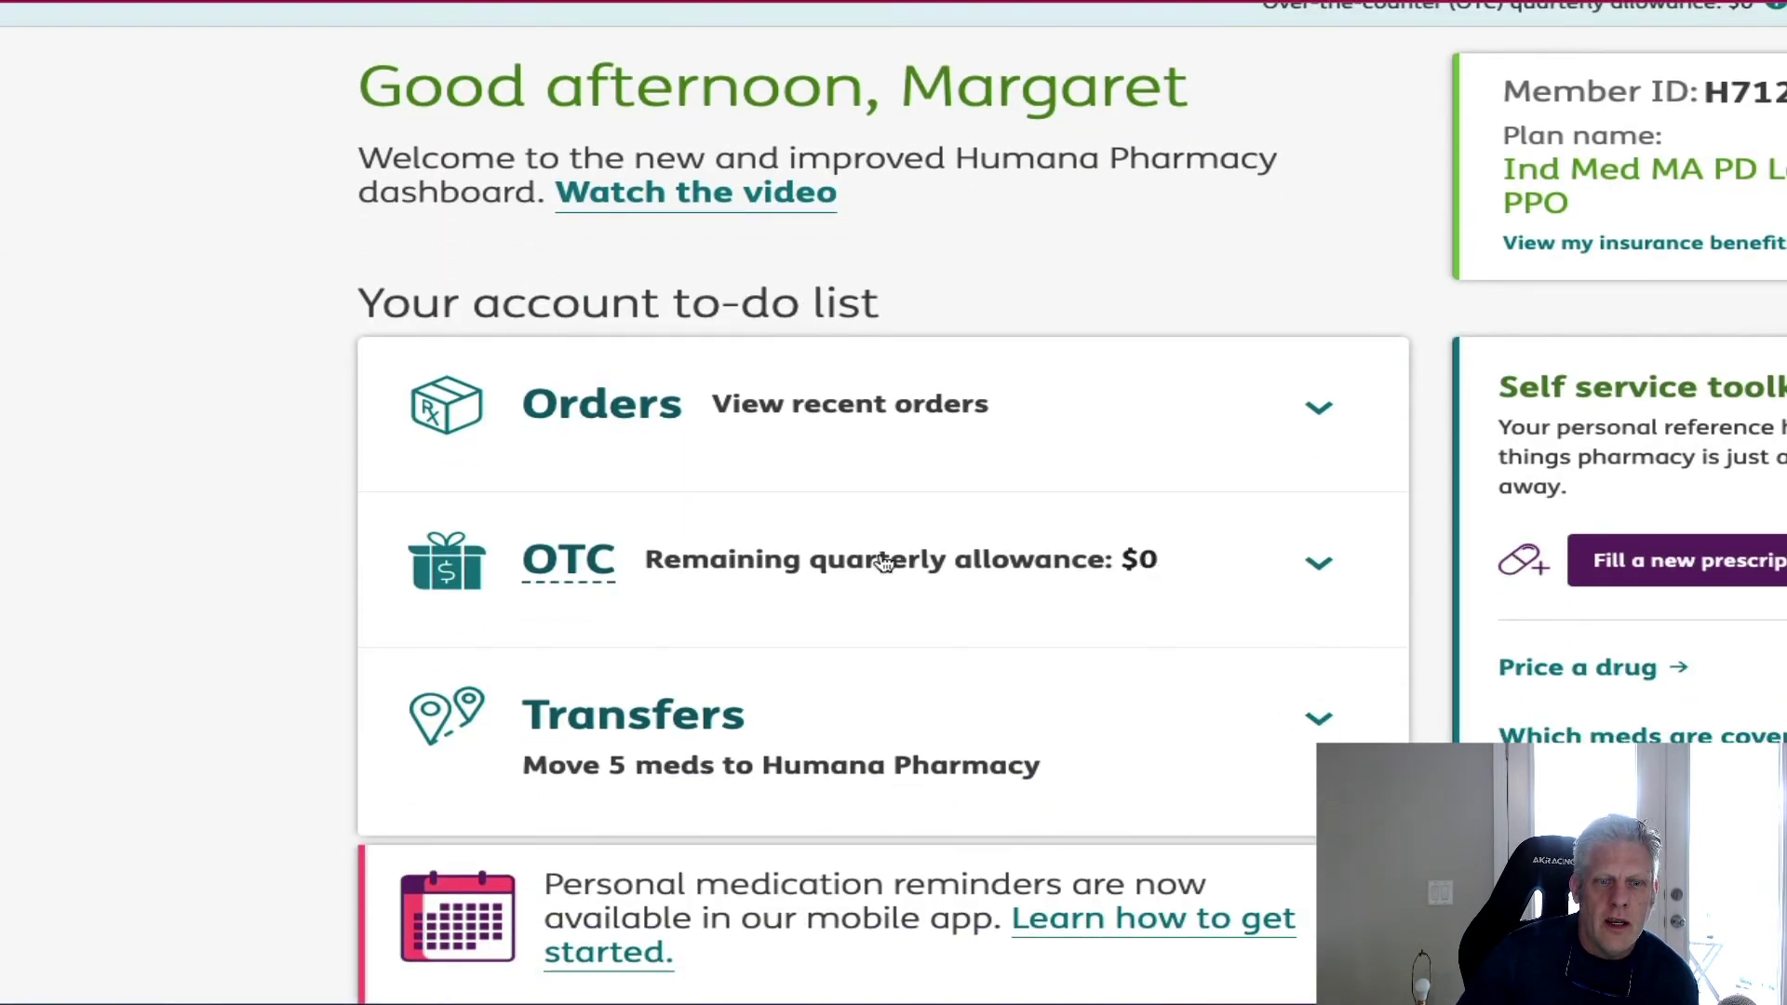
left_click(863, 413)
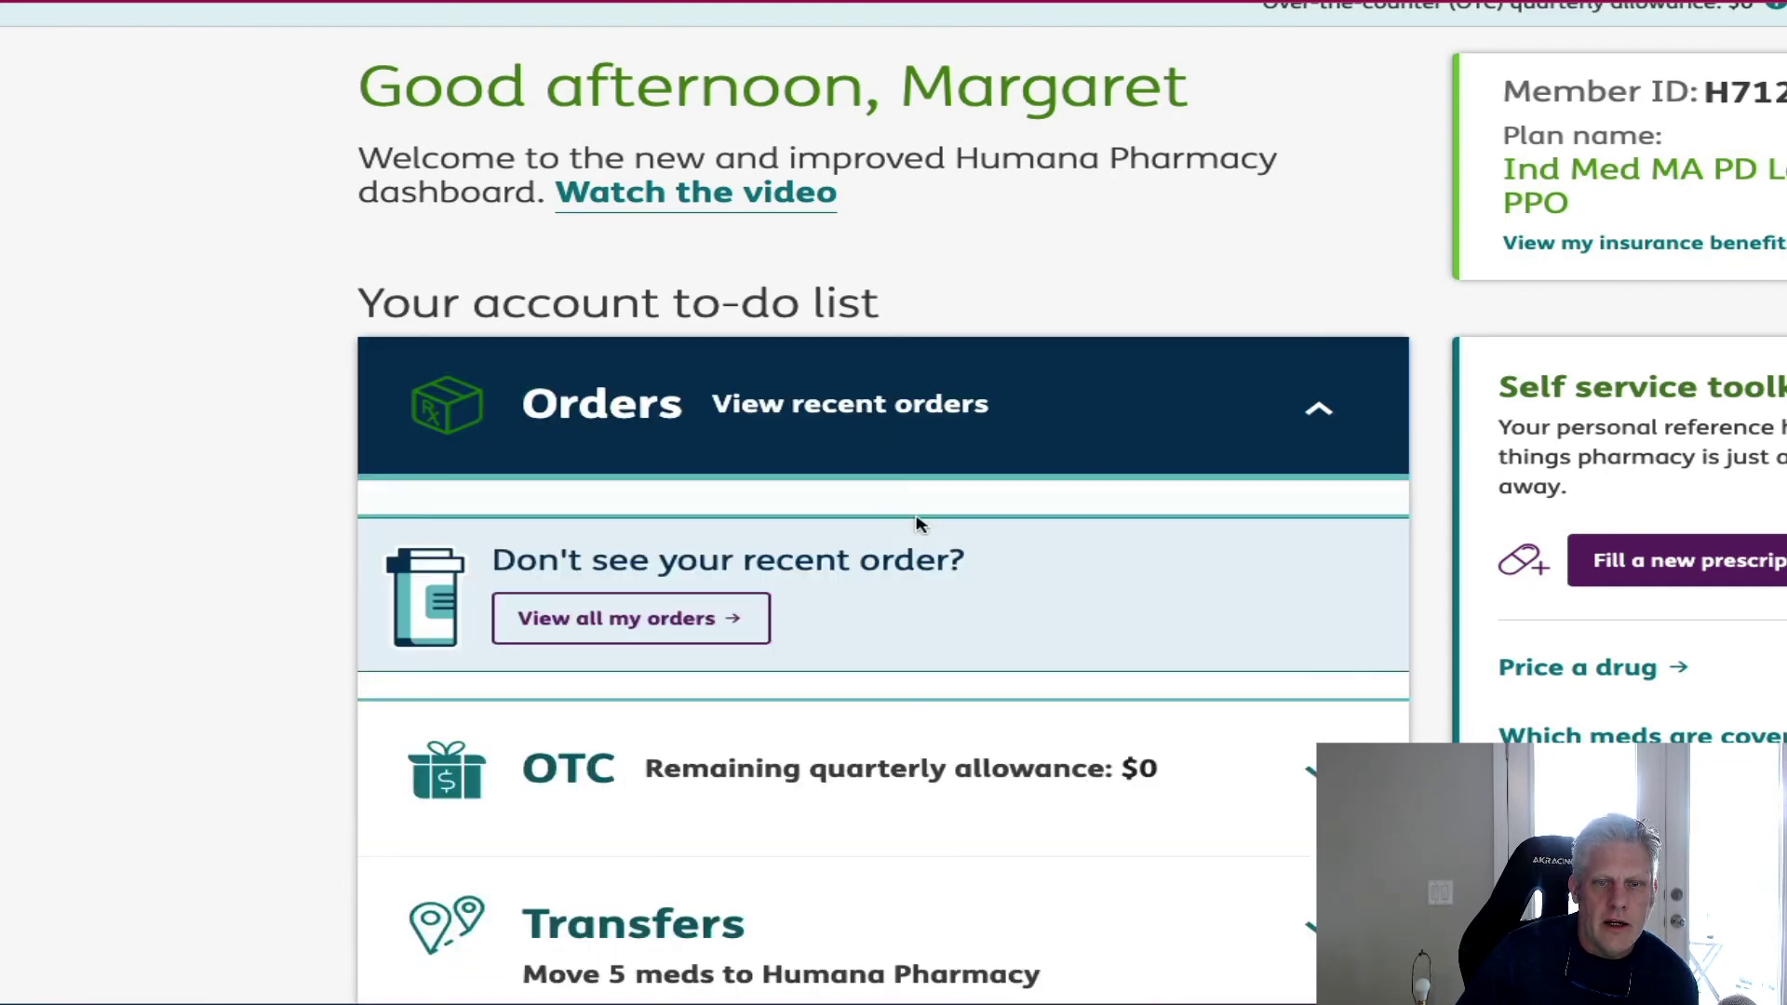
left_click(789, 770)
scroll(803, 752, "down", 3)
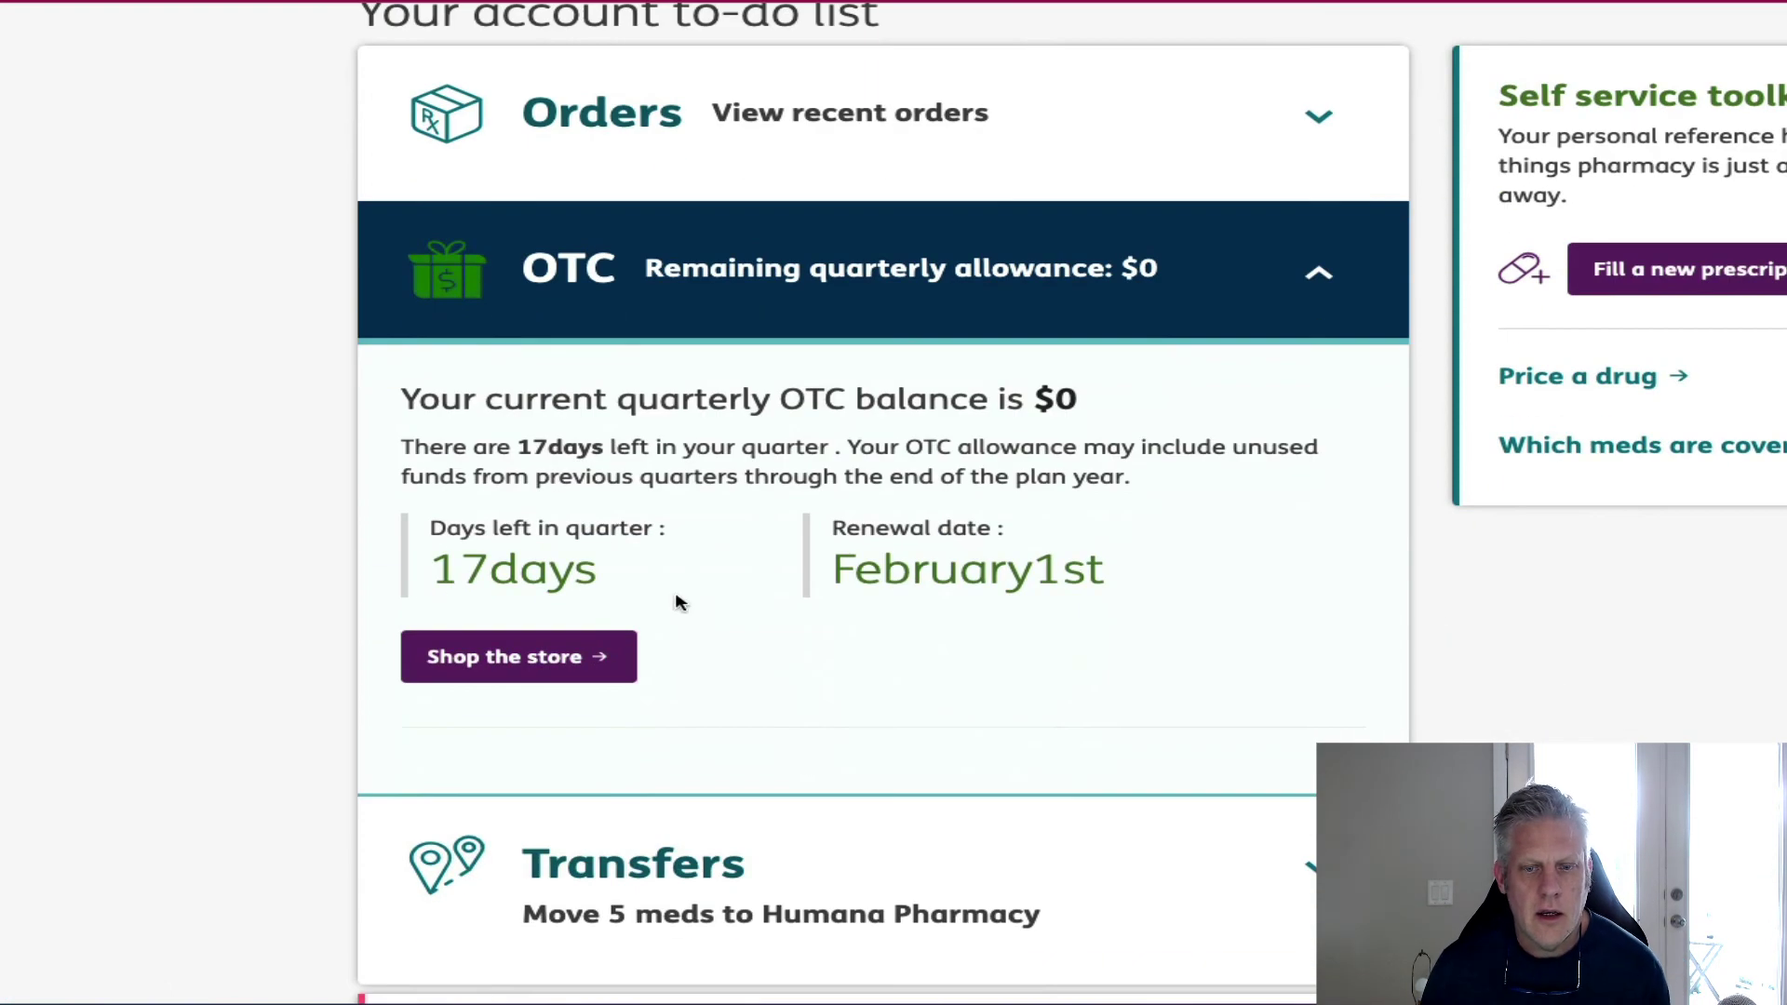
- Browse the OTC products store and load more products into the list
left_click(588, 666)
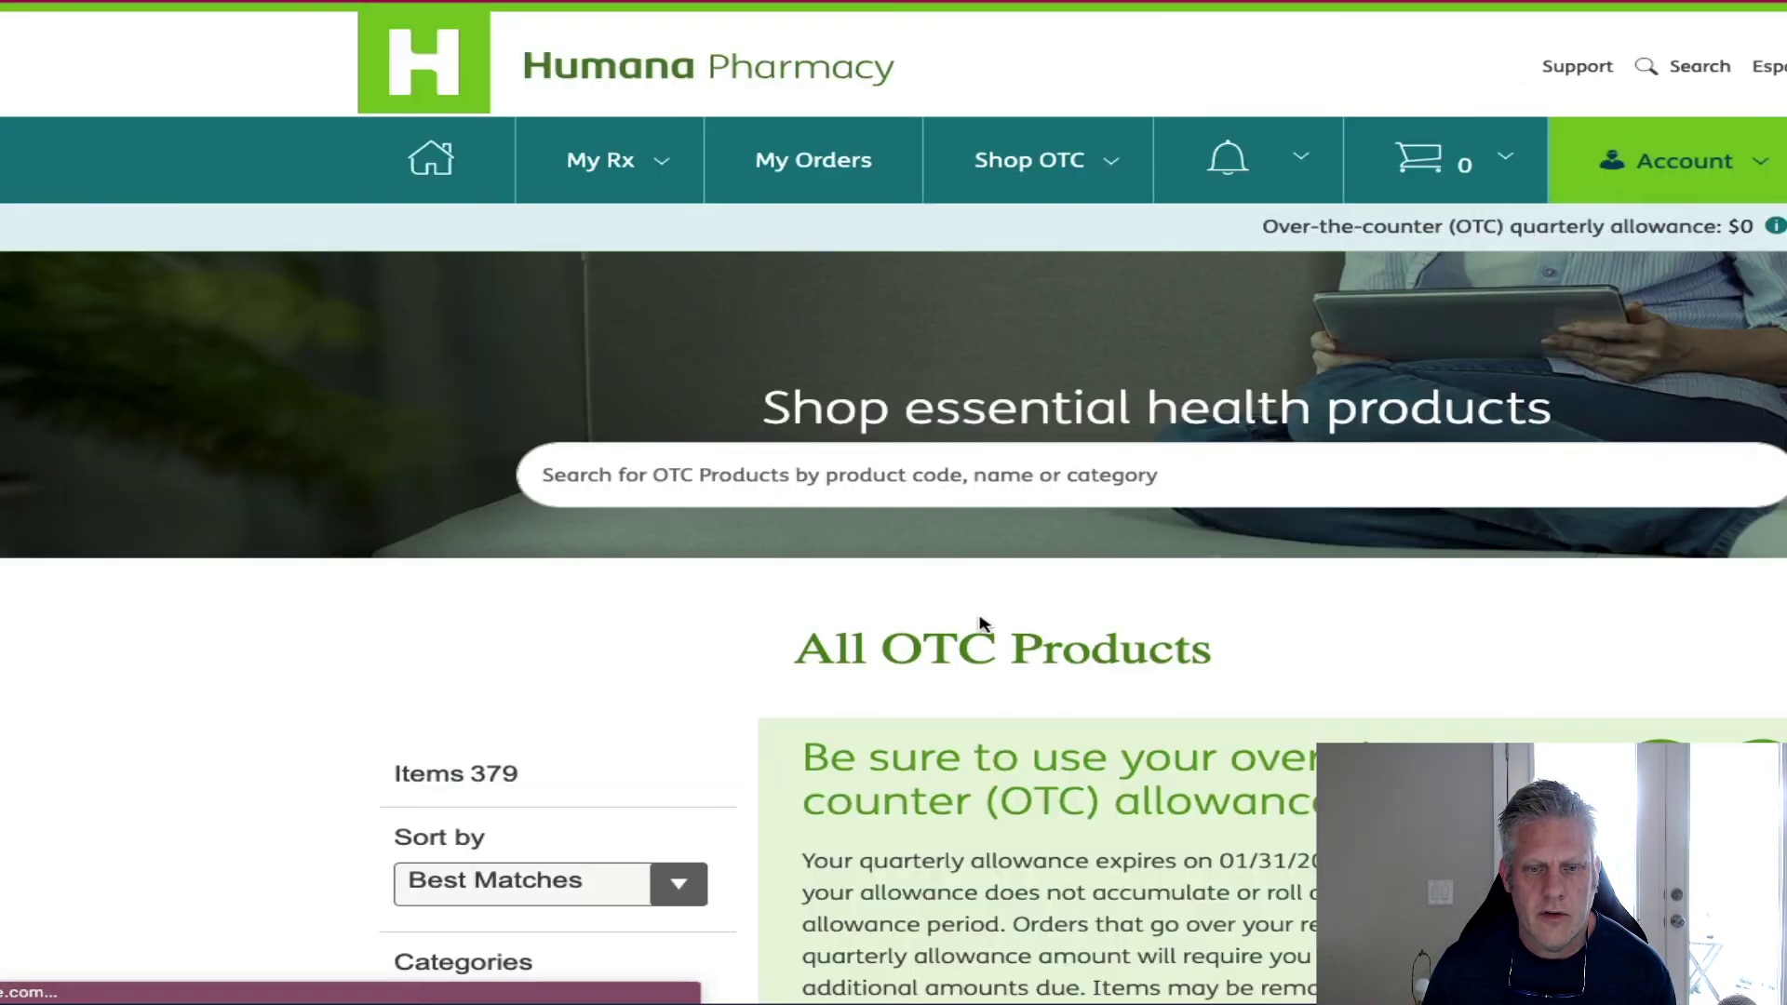
scroll(979, 621, "down", 15)
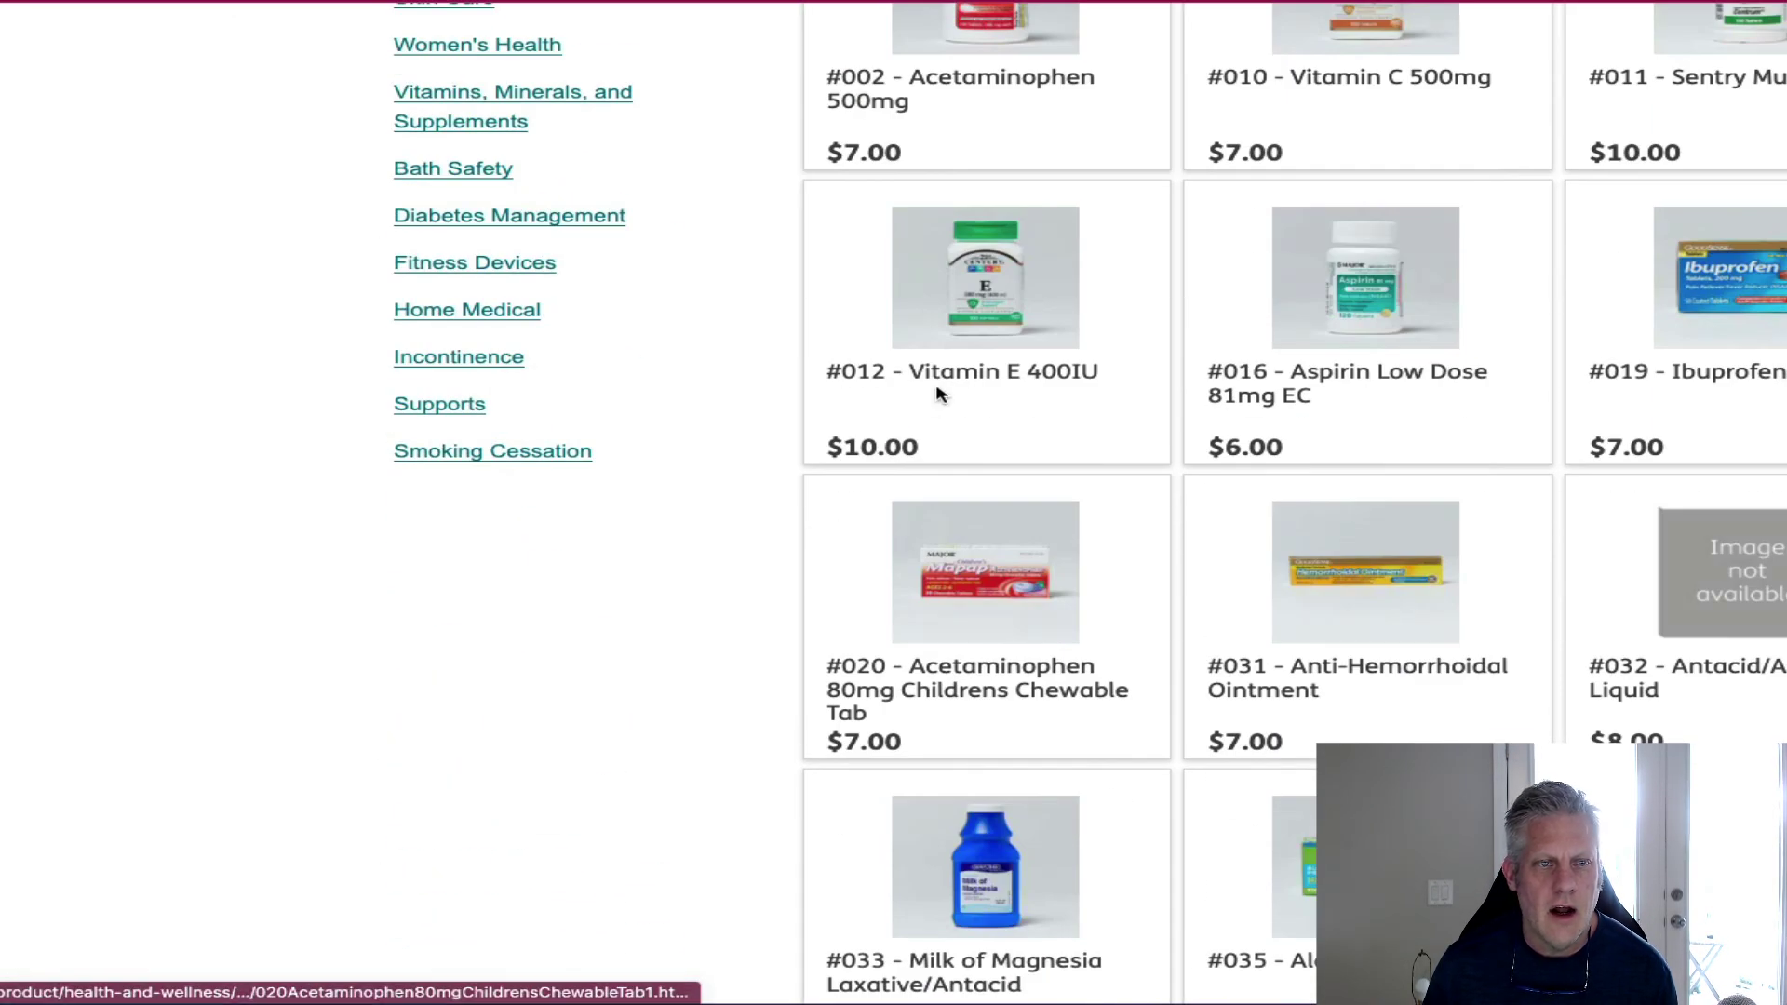
scroll(1194, 711, "down", 5)
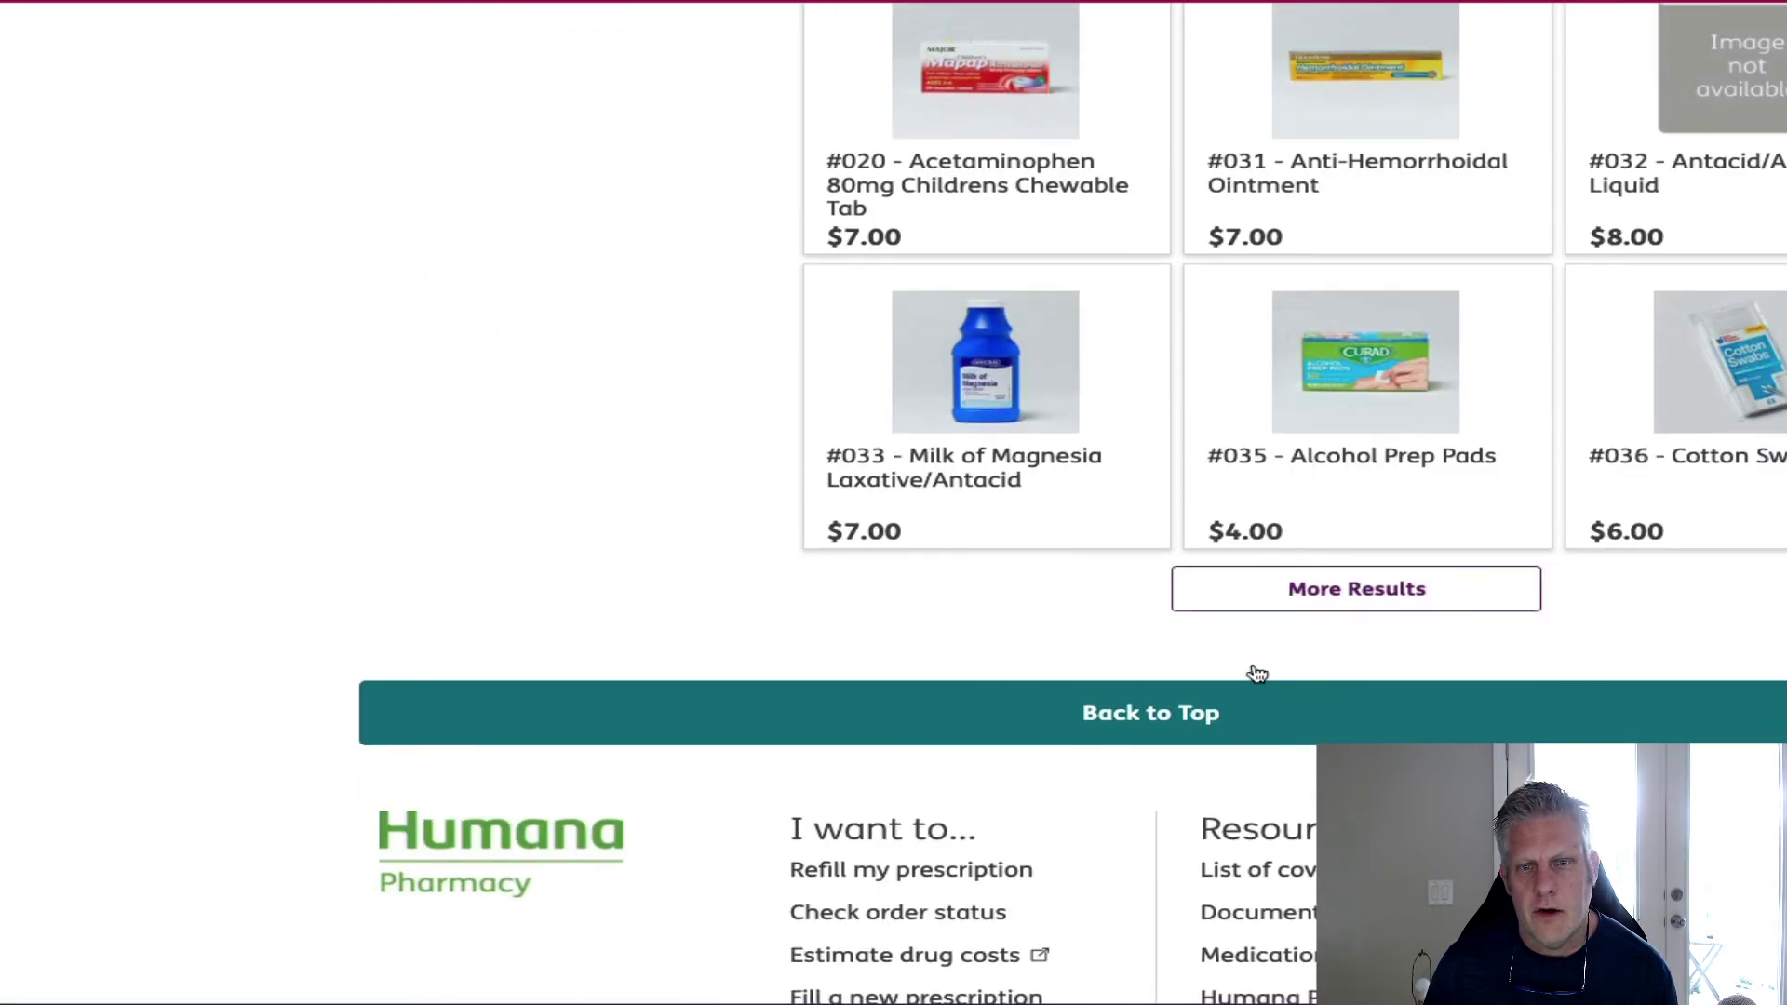
left_click(1280, 590)
scroll(1280, 596, "down", 20)
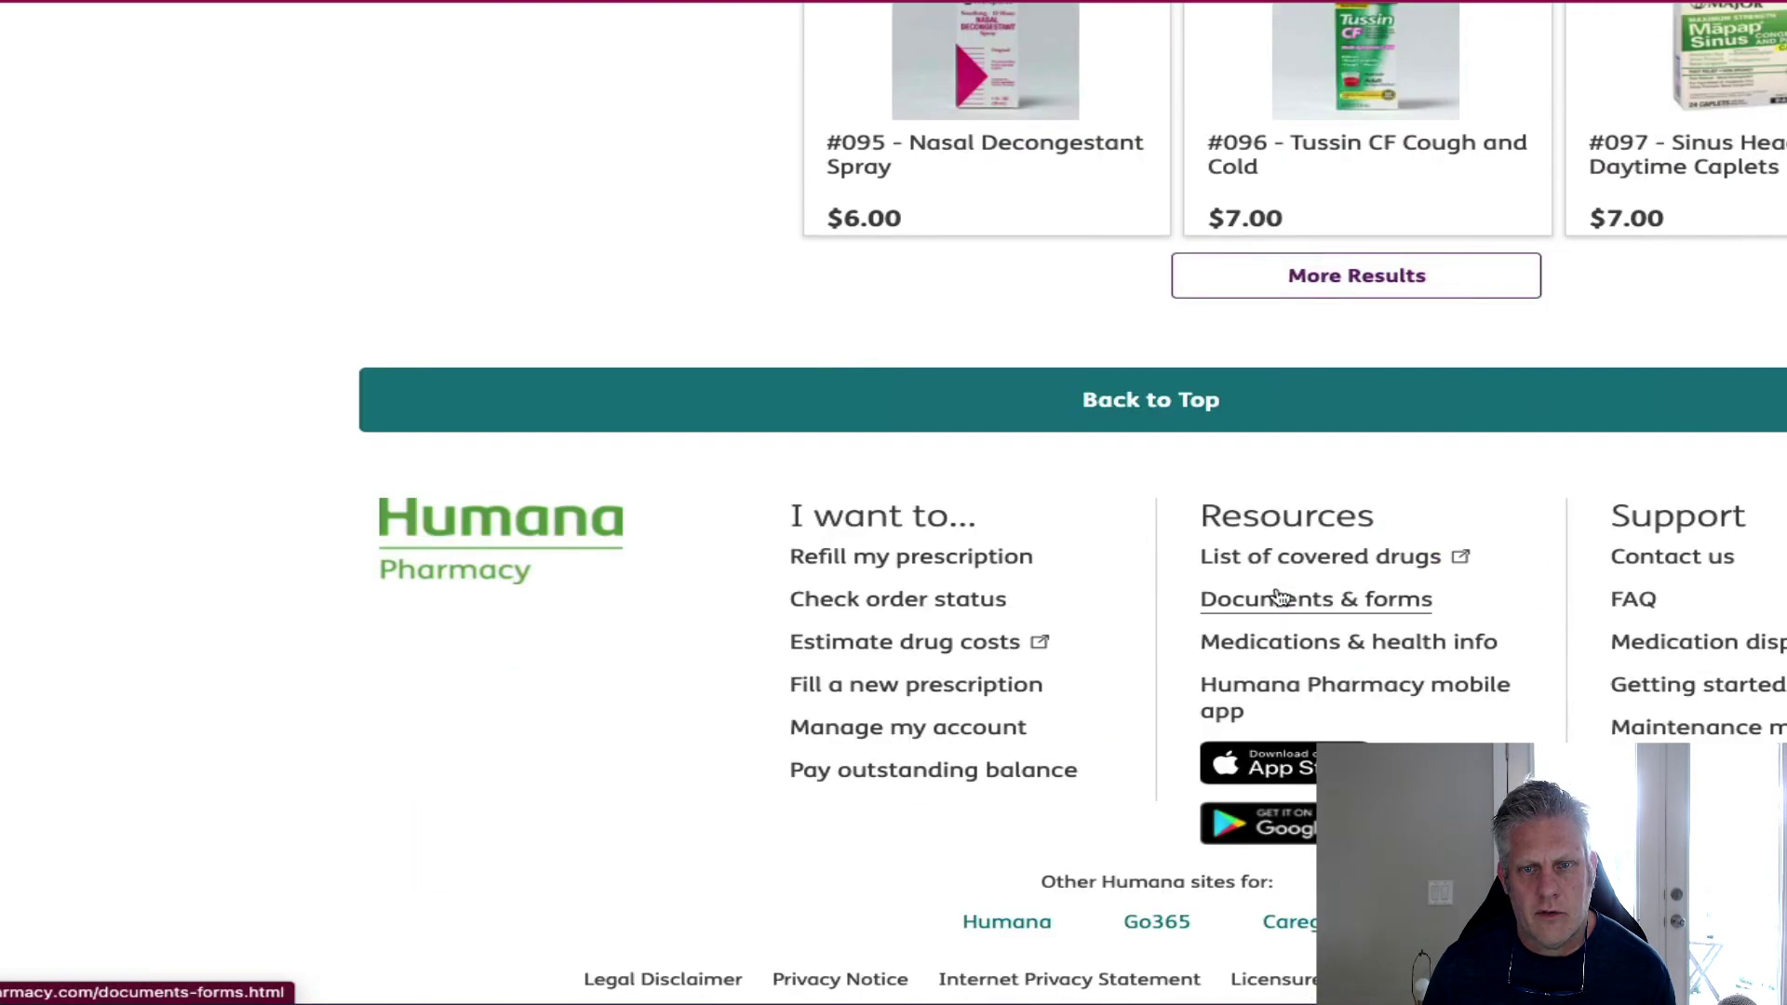
scroll(1280, 596, "up", 20)
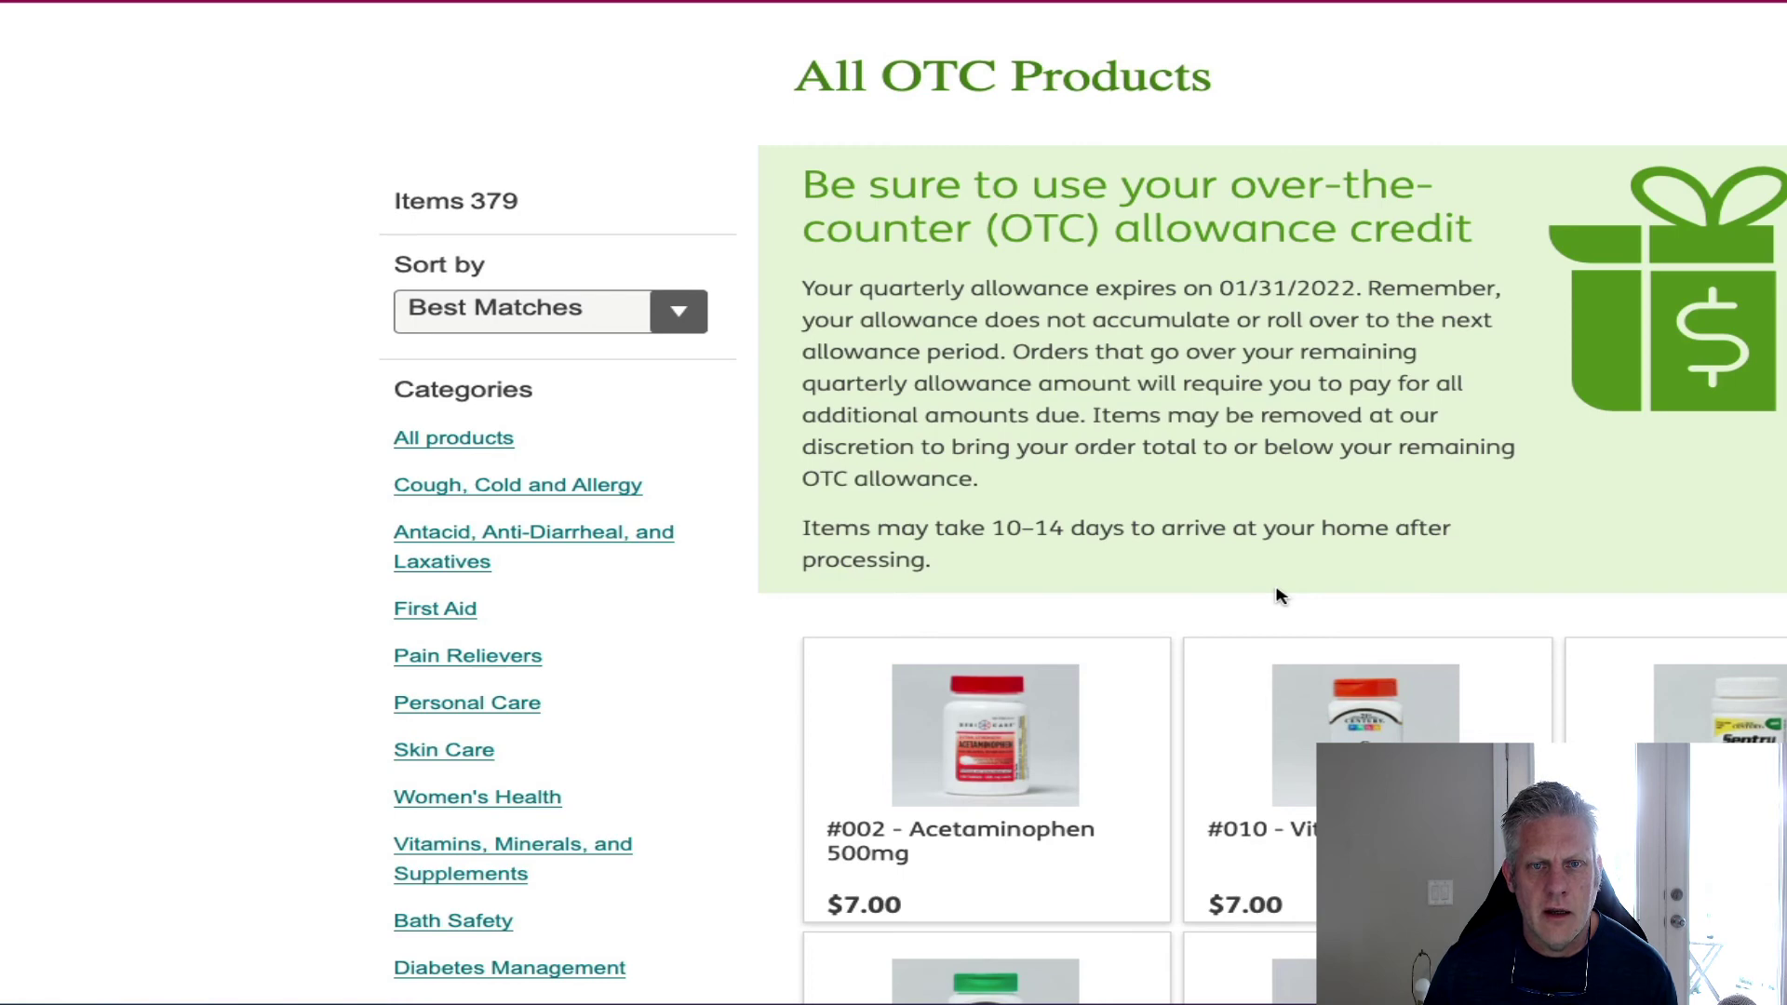
scroll(1281, 597, "up", 6)
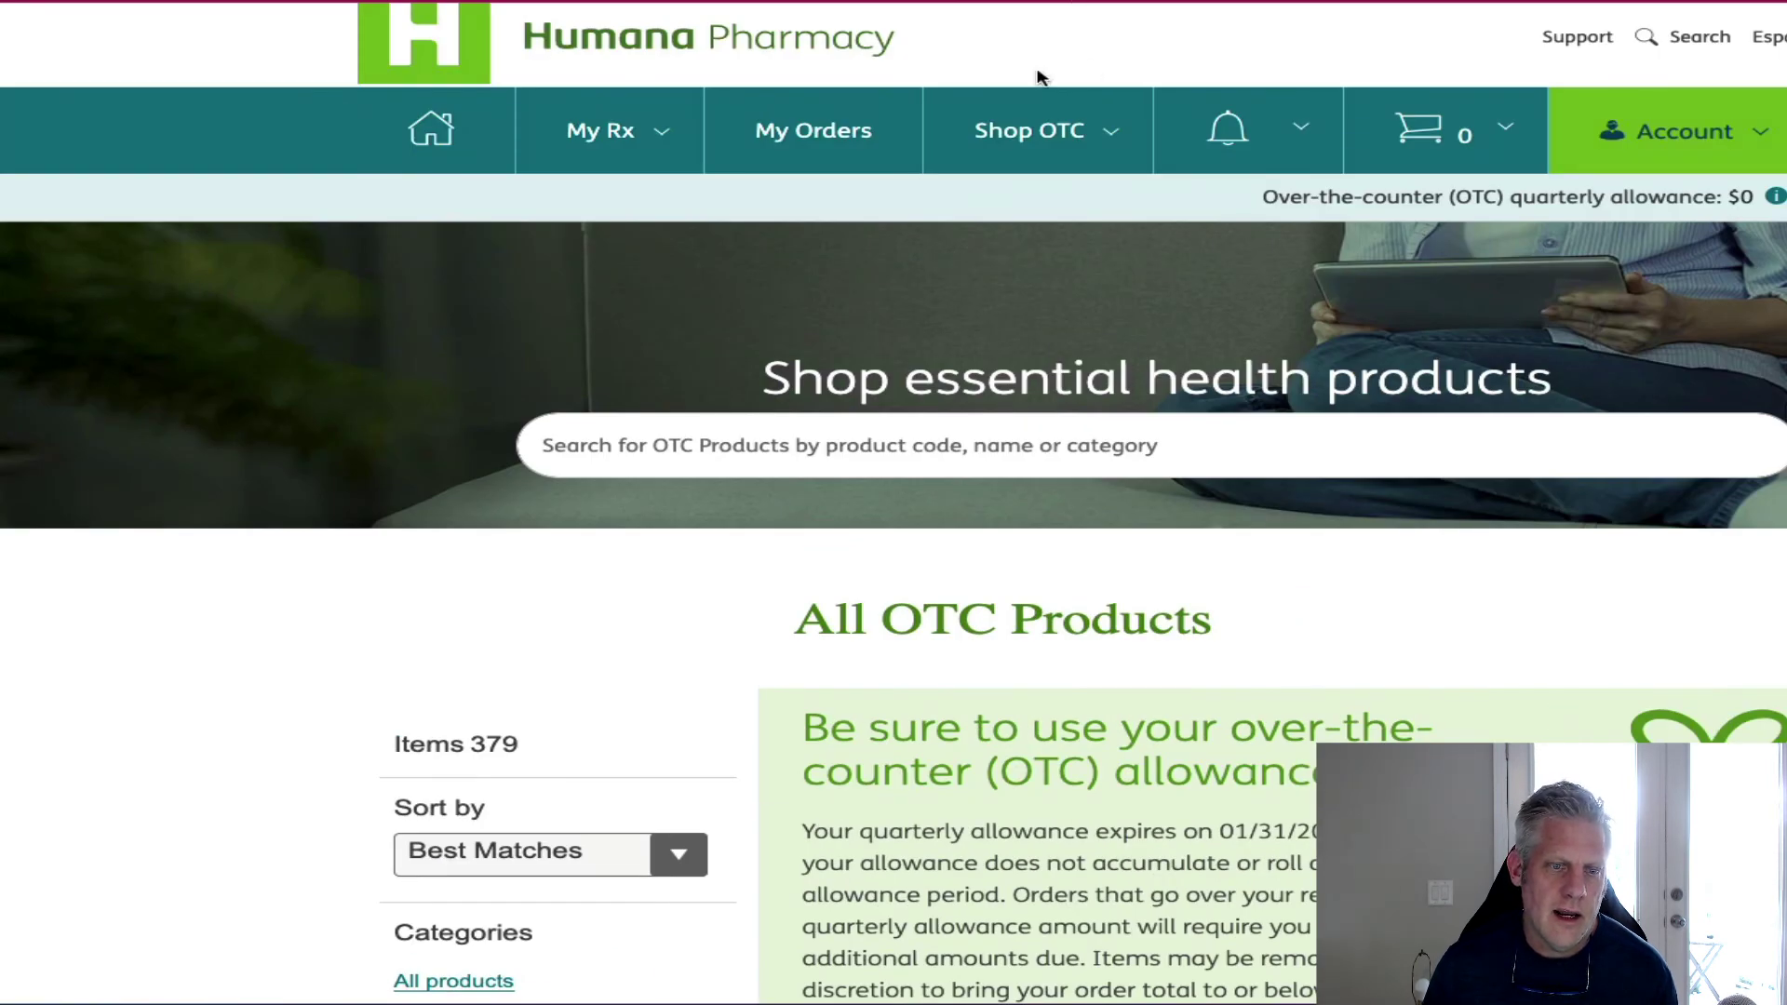
- Open the OTC quick order form and check the first row's quantity choices
left_click(1059, 154)
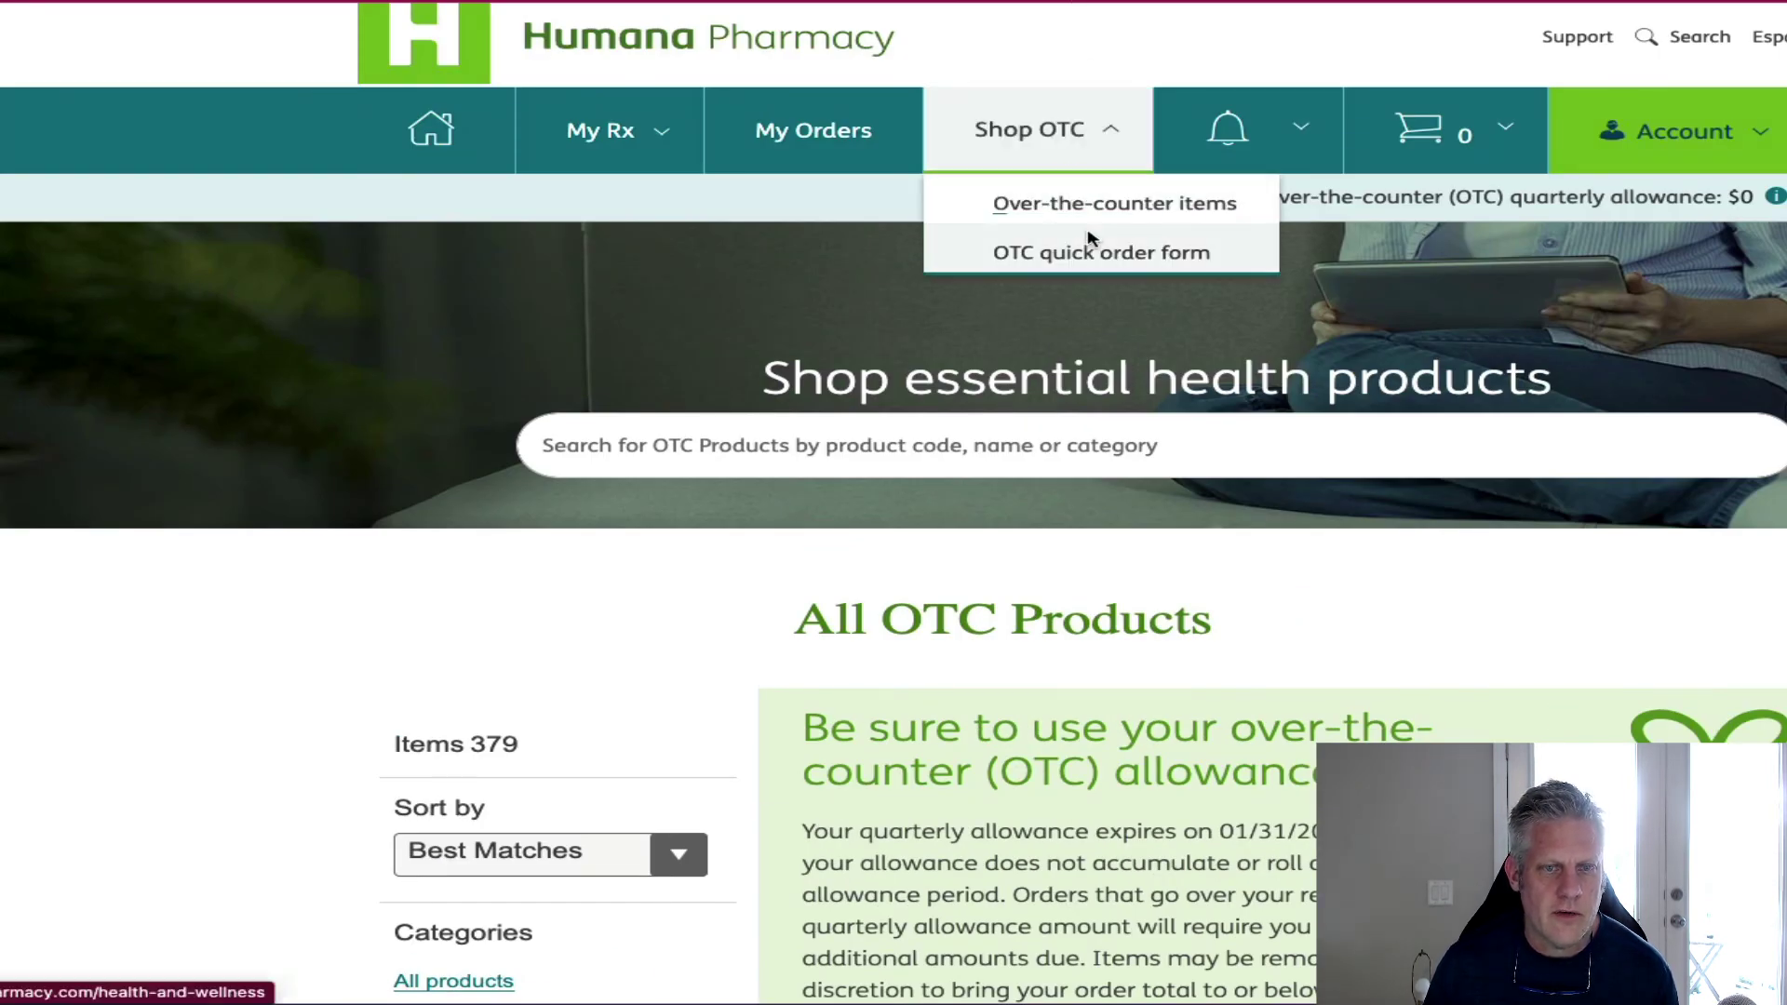
left_click(1063, 255)
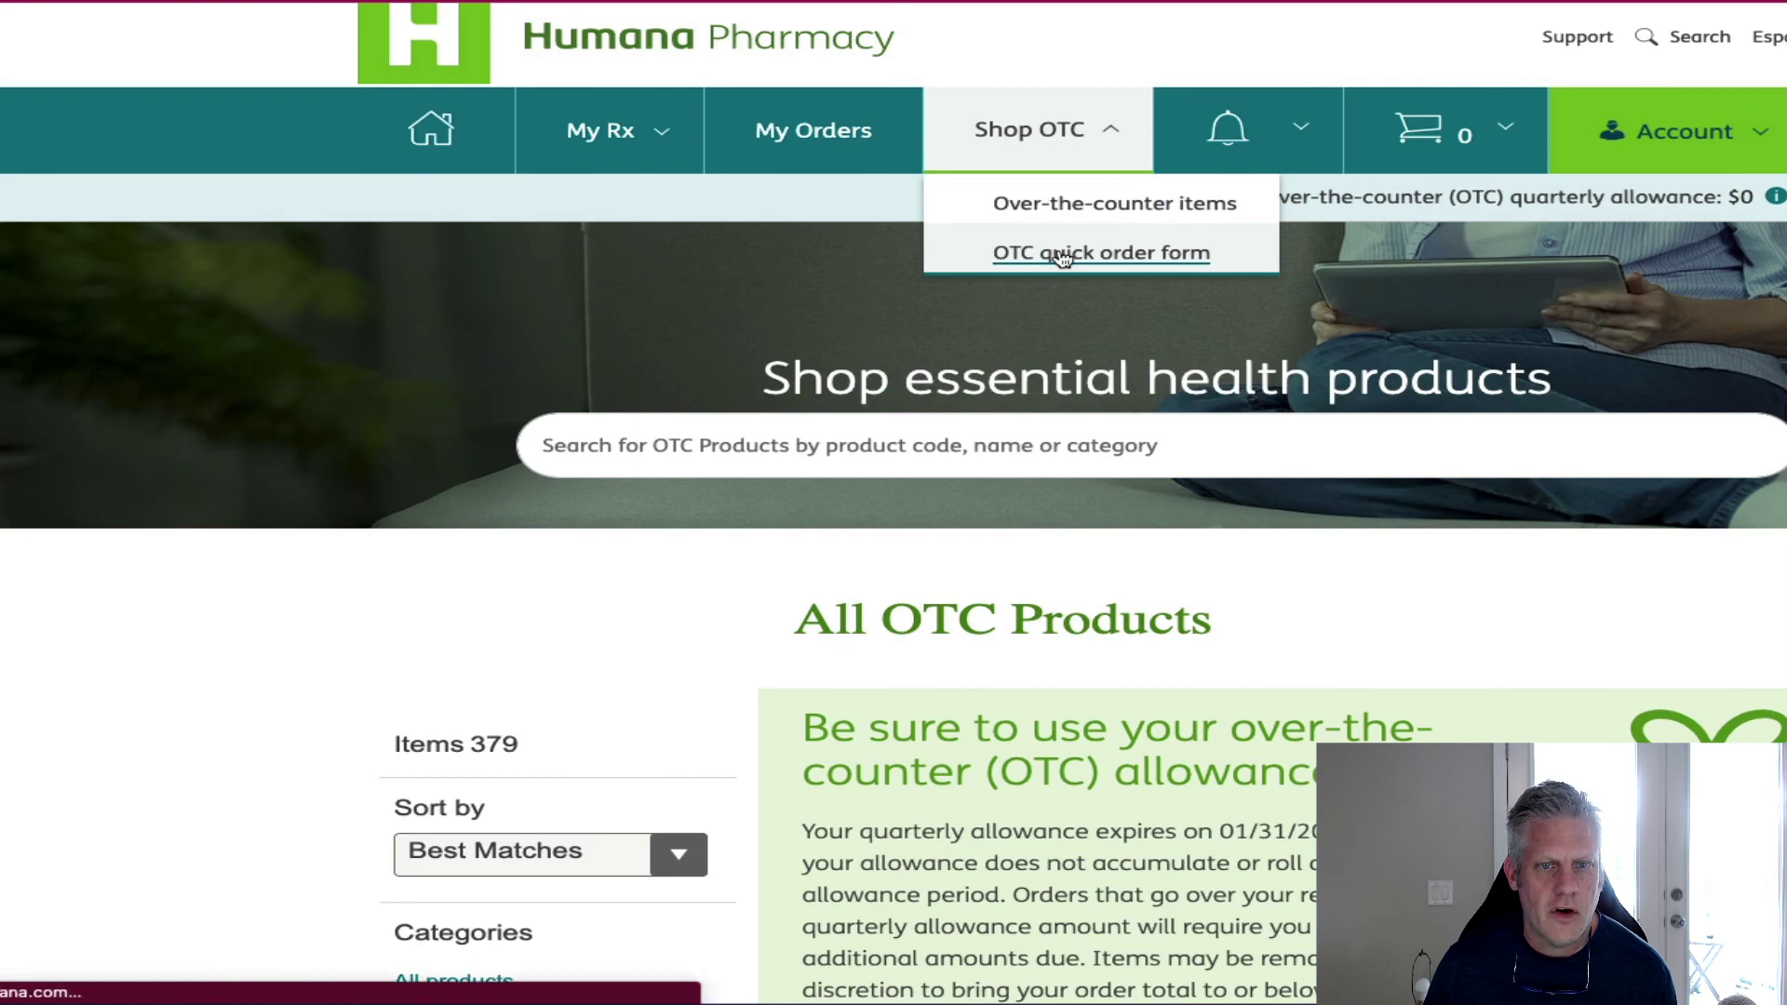
scroll(809, 334, "down", 5)
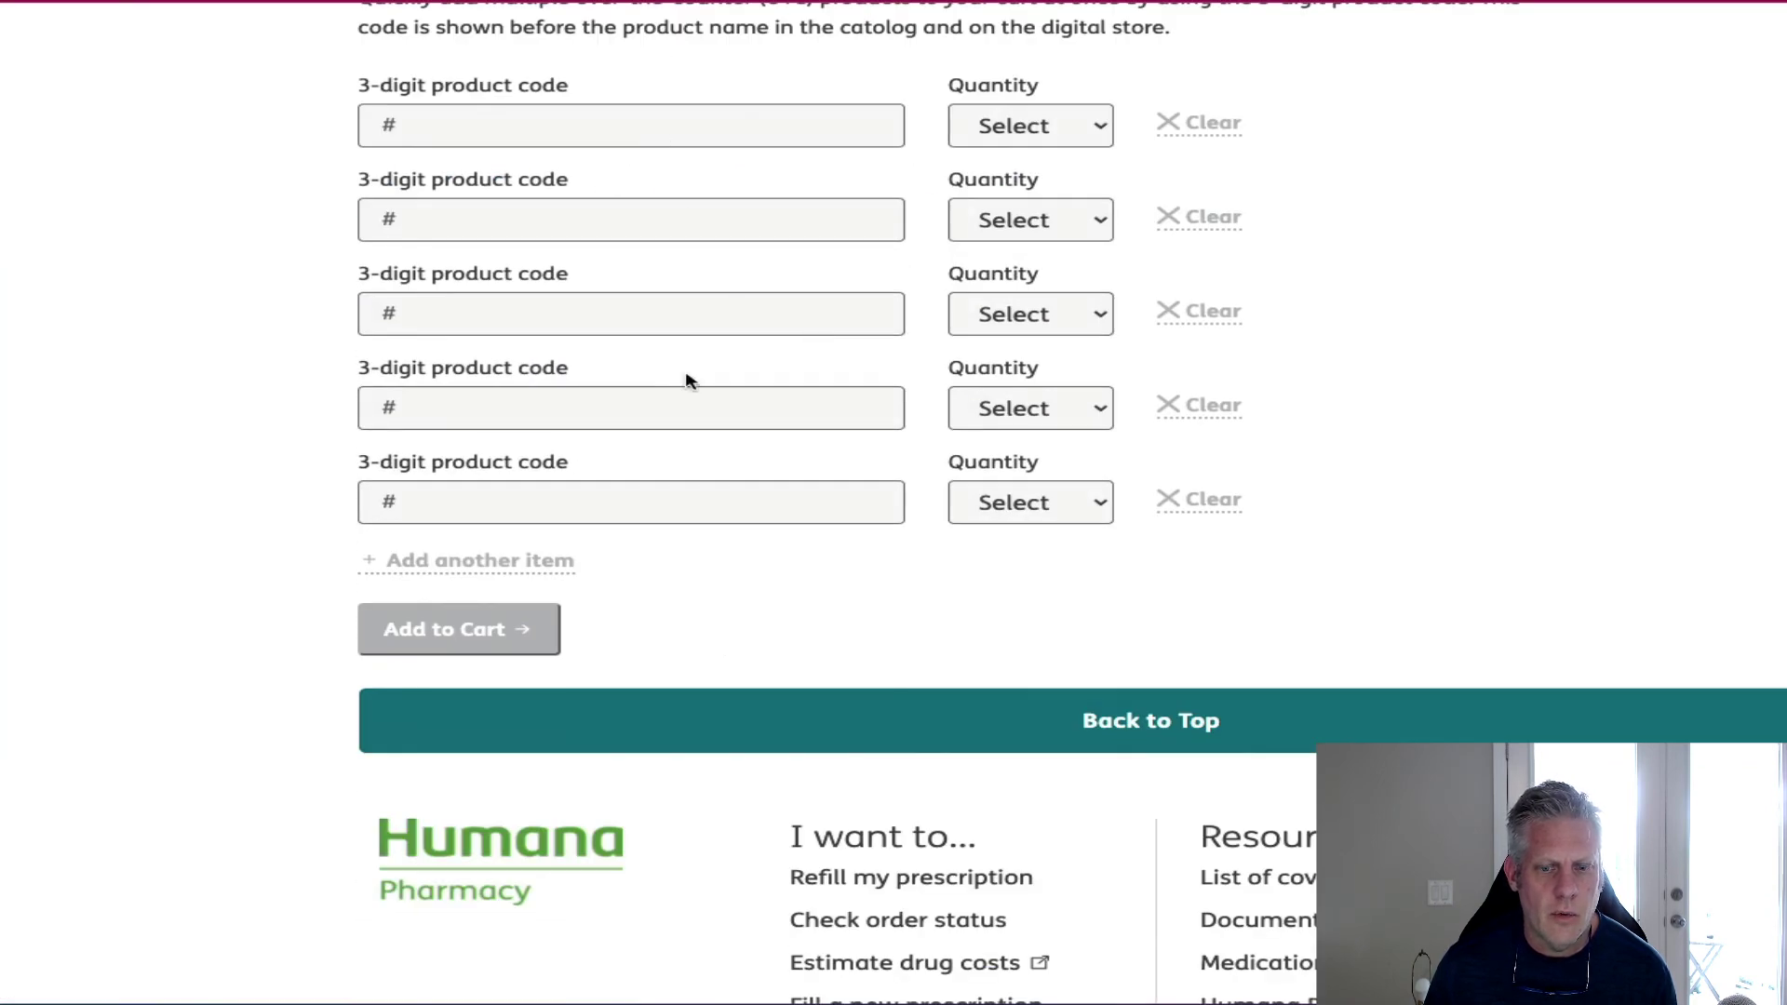
scroll(800, 359, "up", 2)
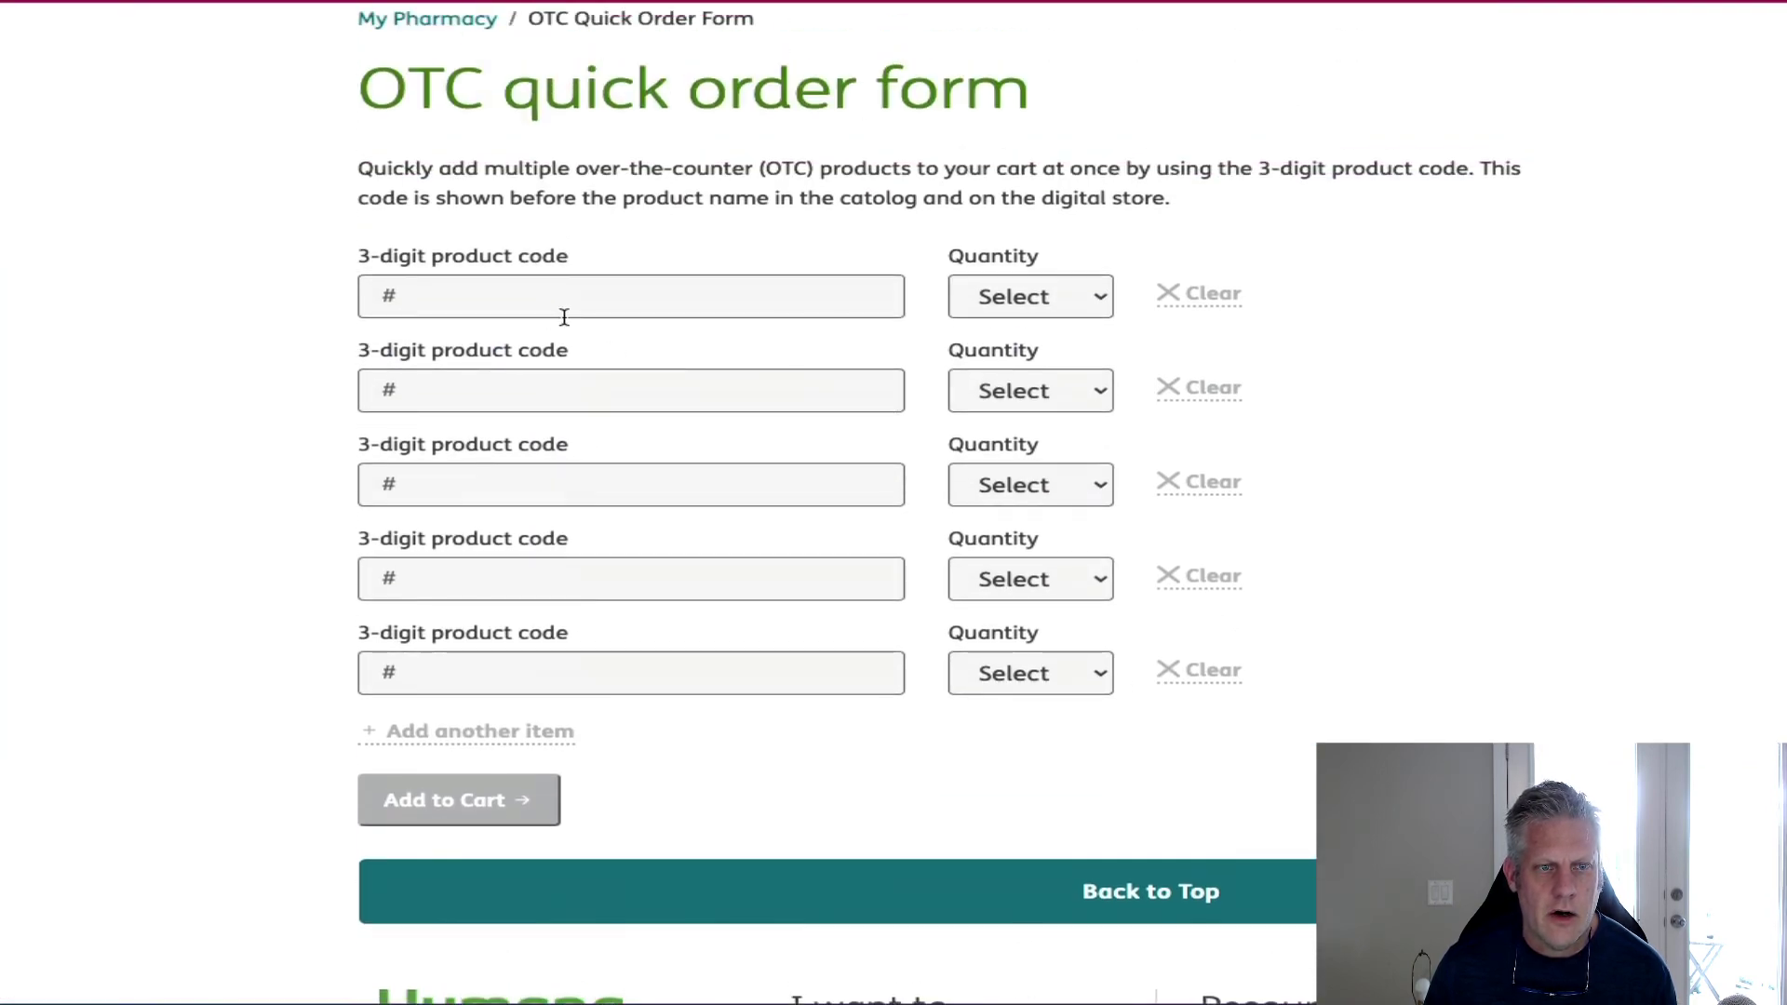
left_click(1075, 312)
left_click(1326, 363)
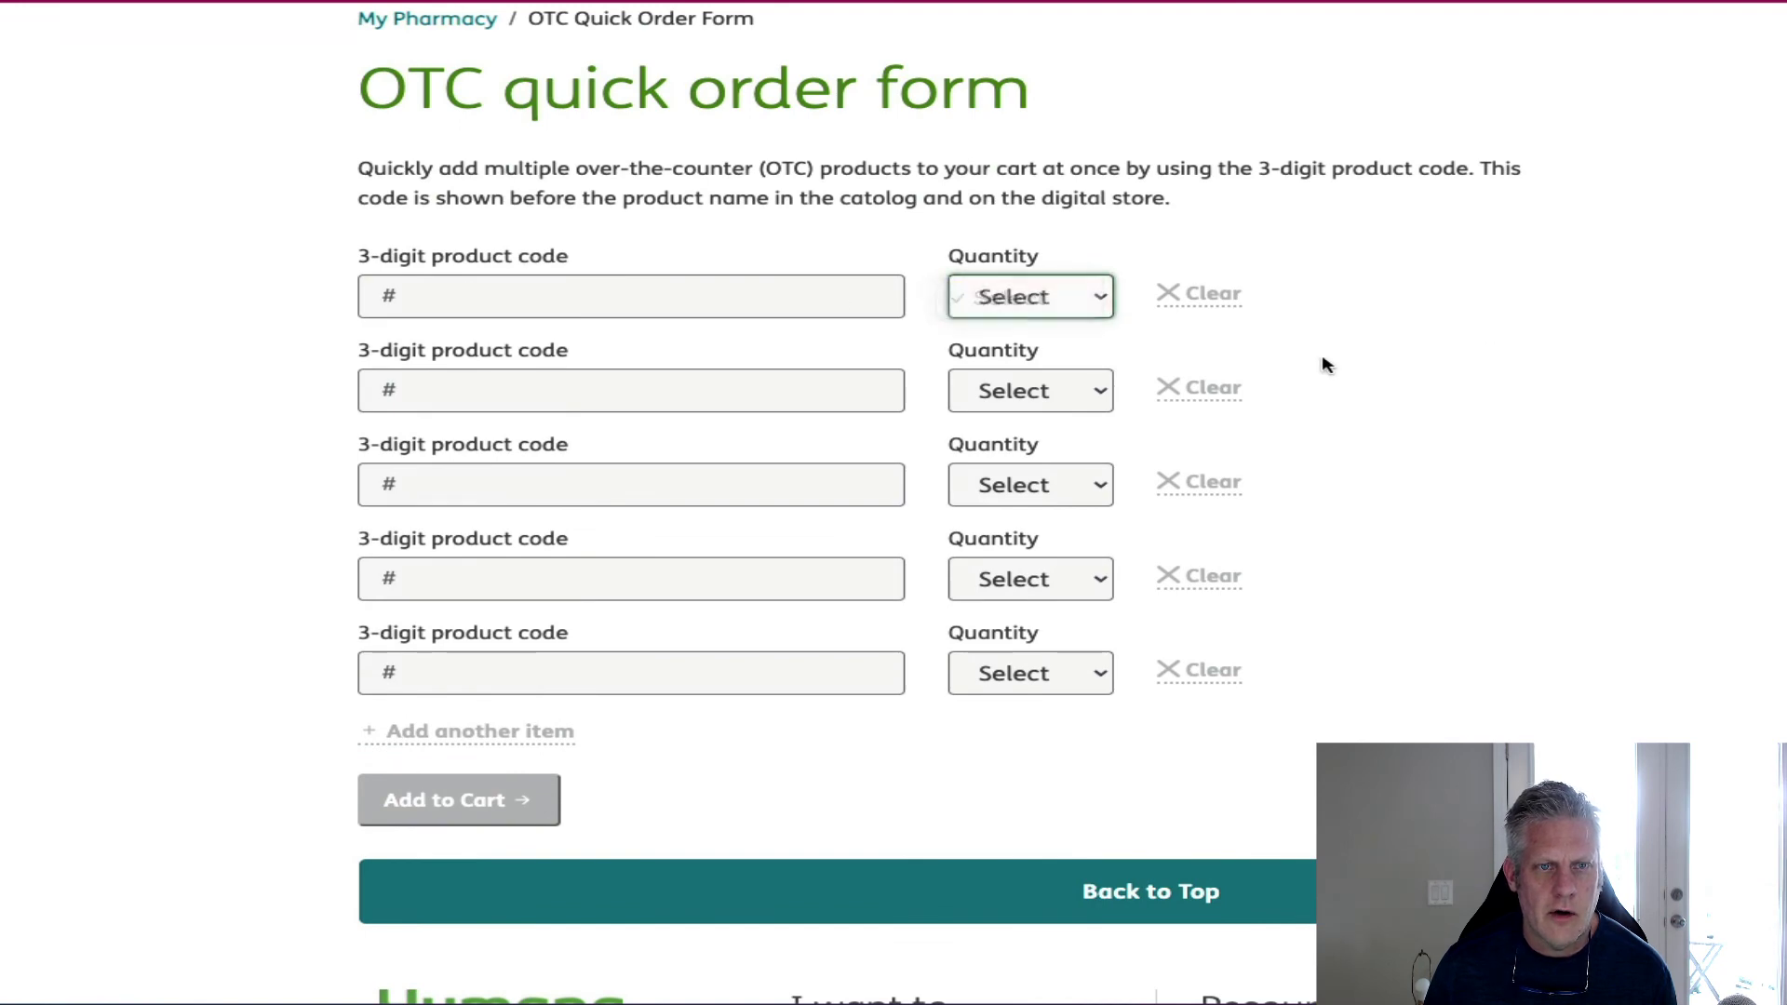
scroll(853, 786, "down", 3)
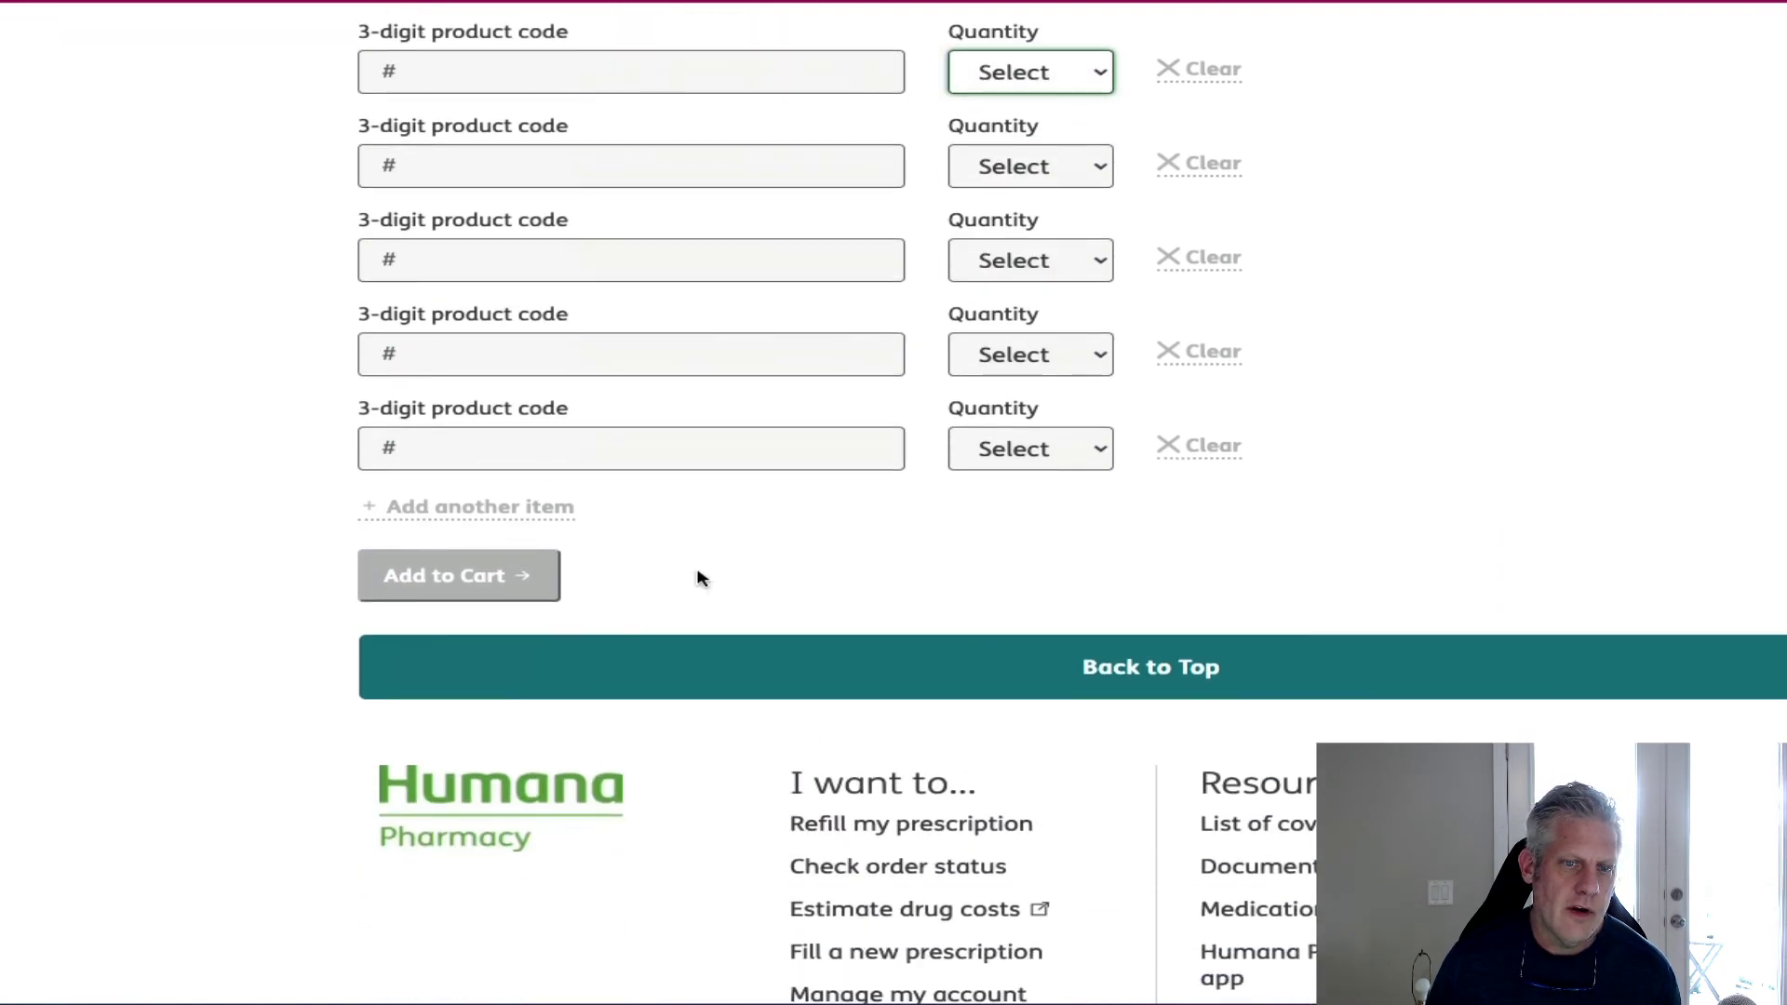
scroll(1060, 678, "up", 3)
scroll(1068, 680, "up", 3)
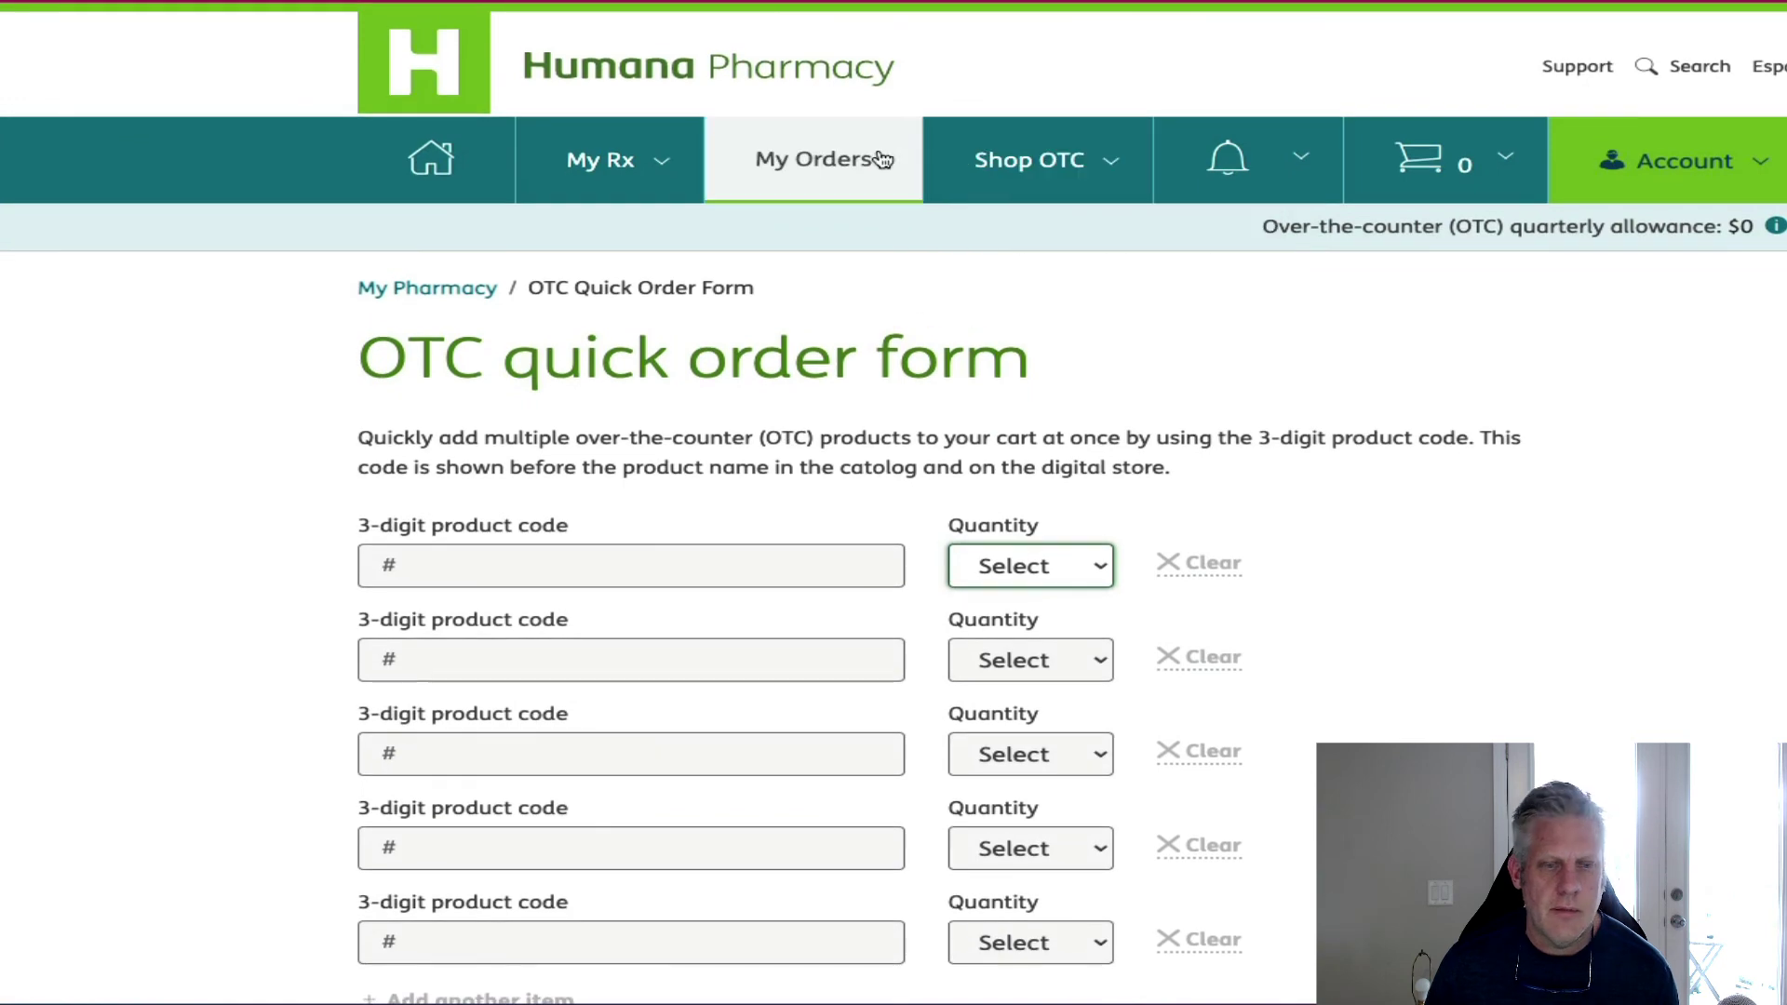
left_click(592, 160)
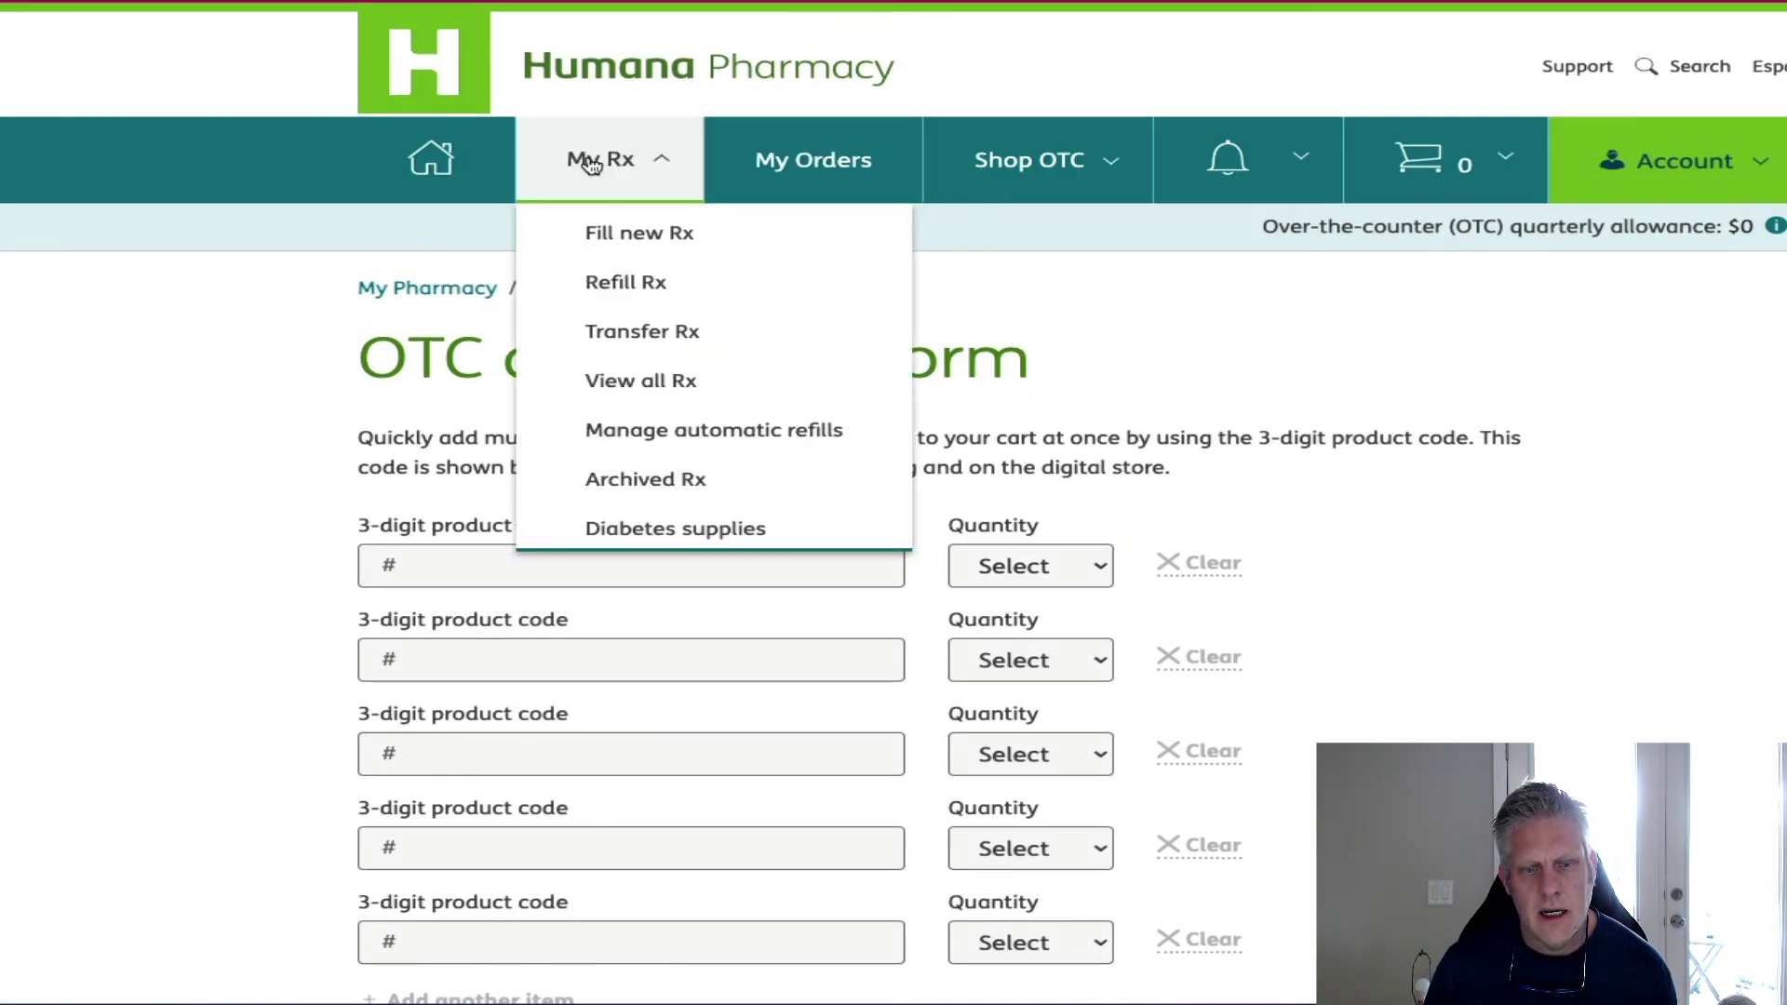
- Open the diabetes supplies store and browse its 32 items, such as Accu-Chek meters, strips and lancets
left_click(668, 531)
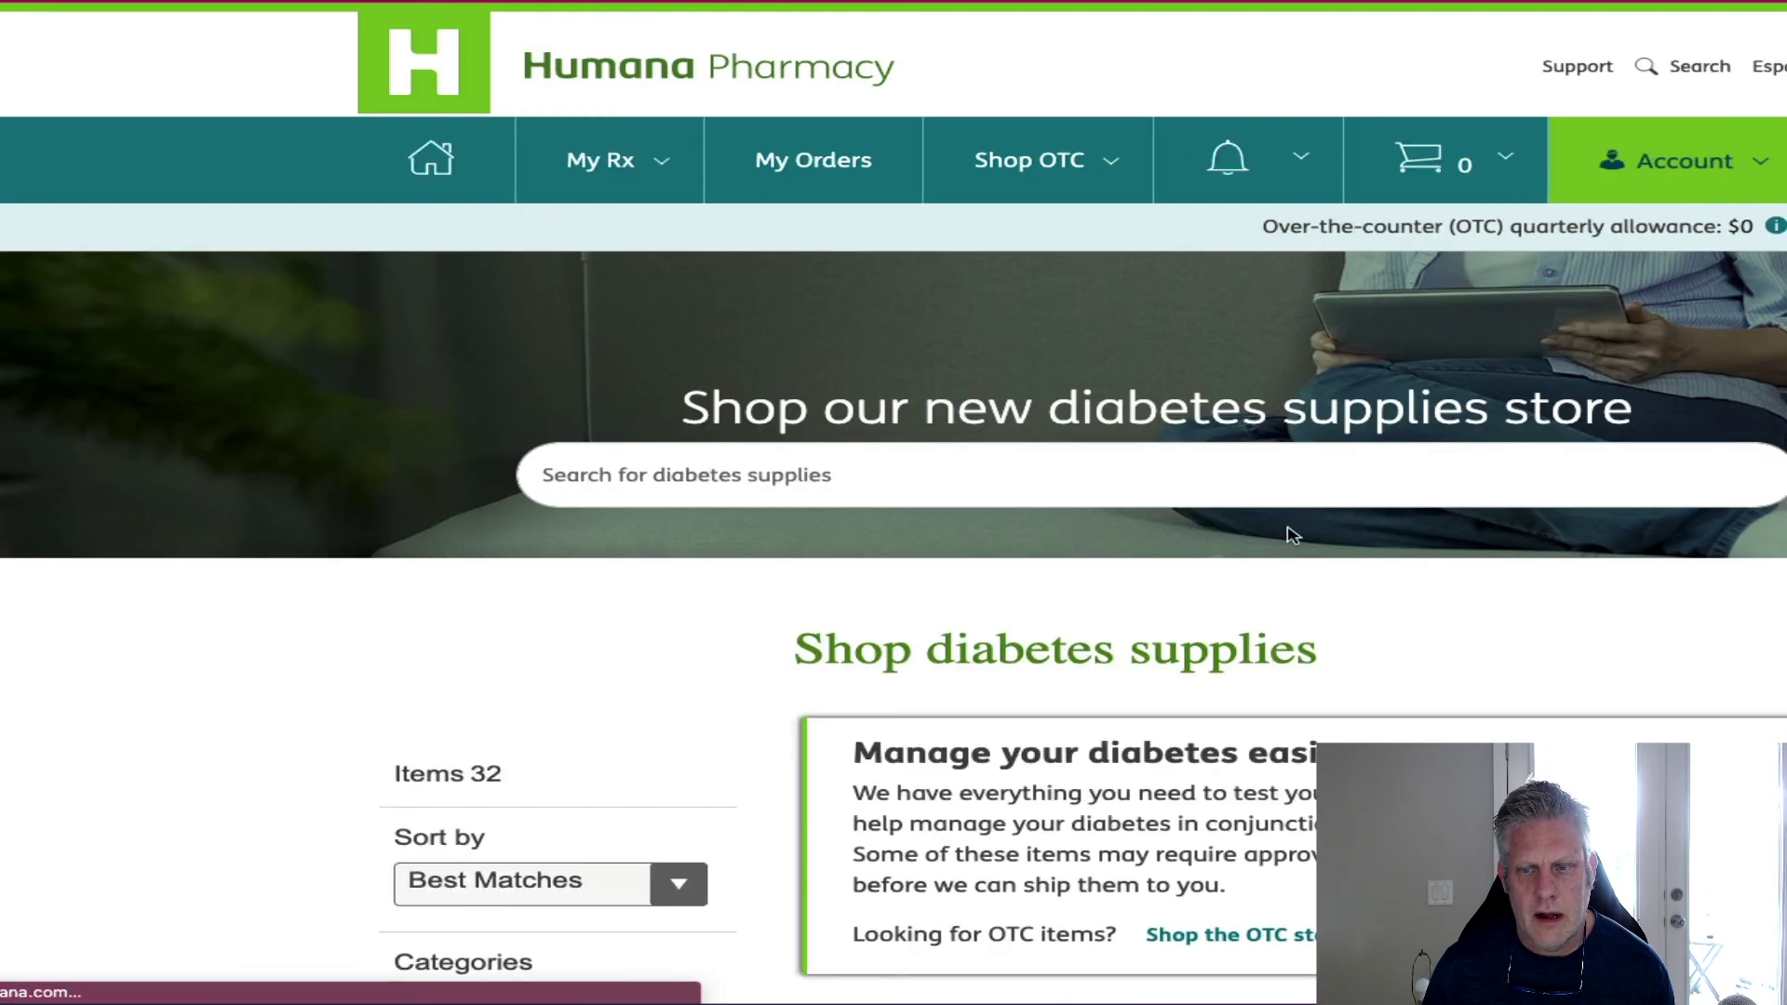
scroll(1291, 535, "down", 5)
scroll(1106, 544, "down", 4)
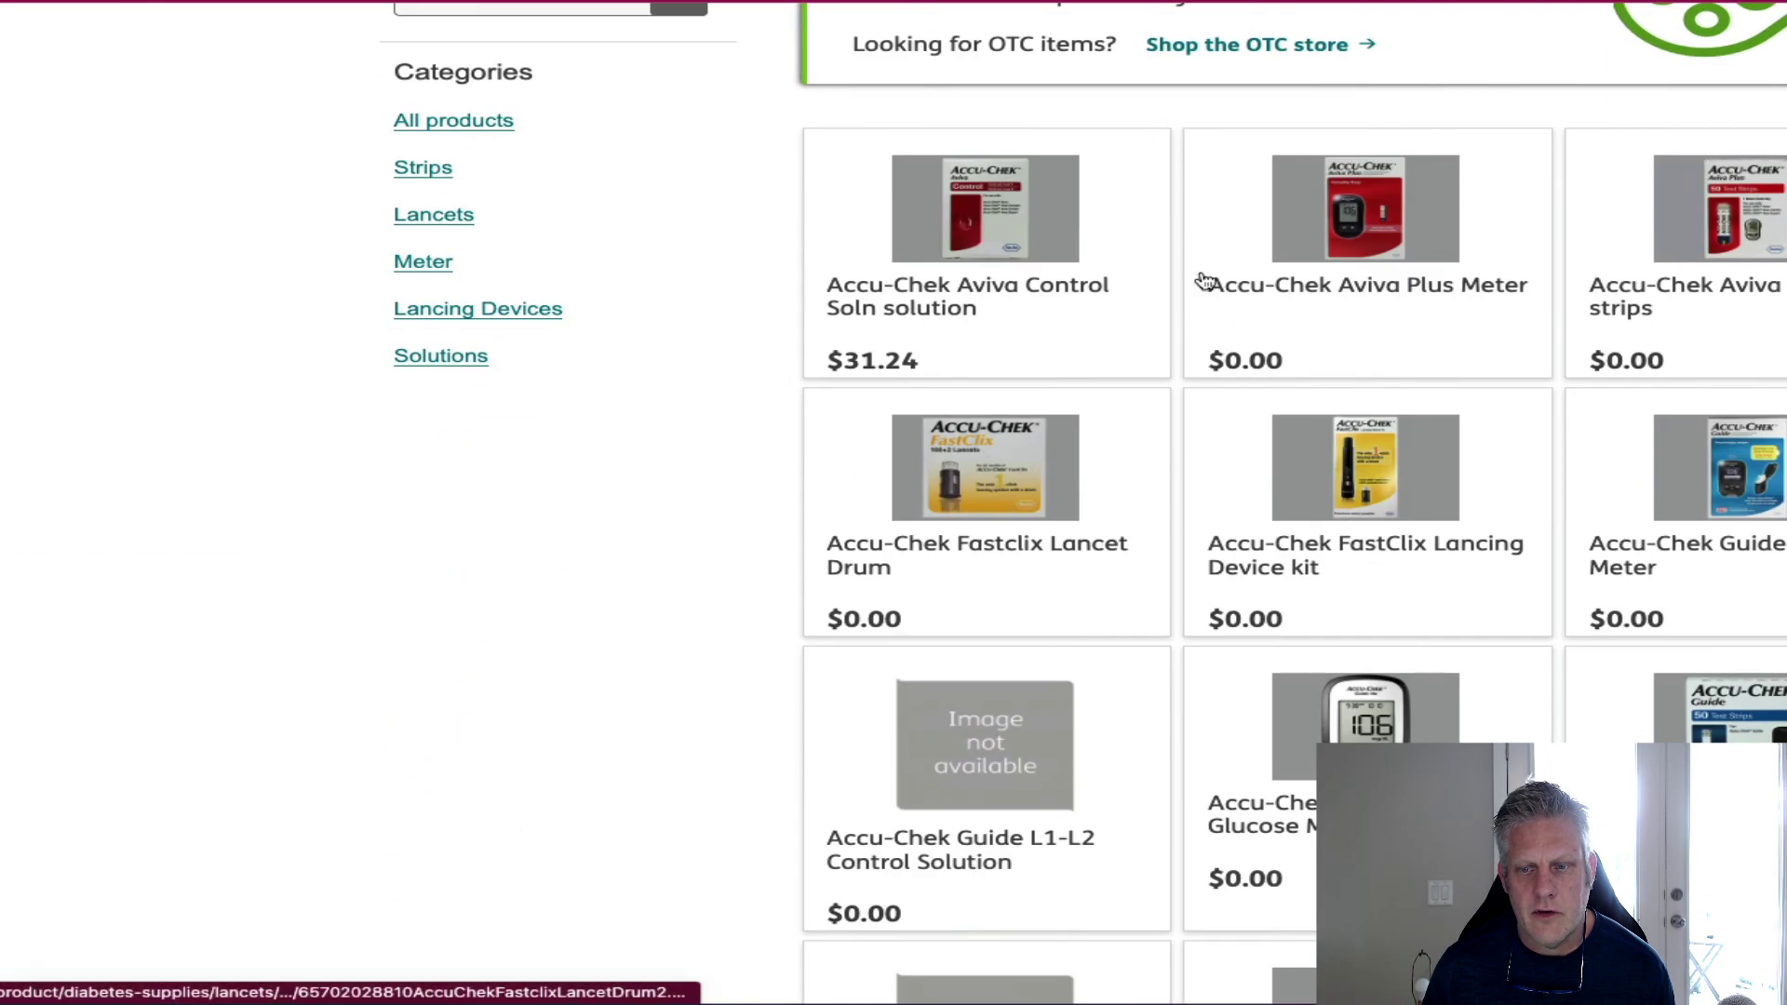
scroll(1349, 572, "down", 2)
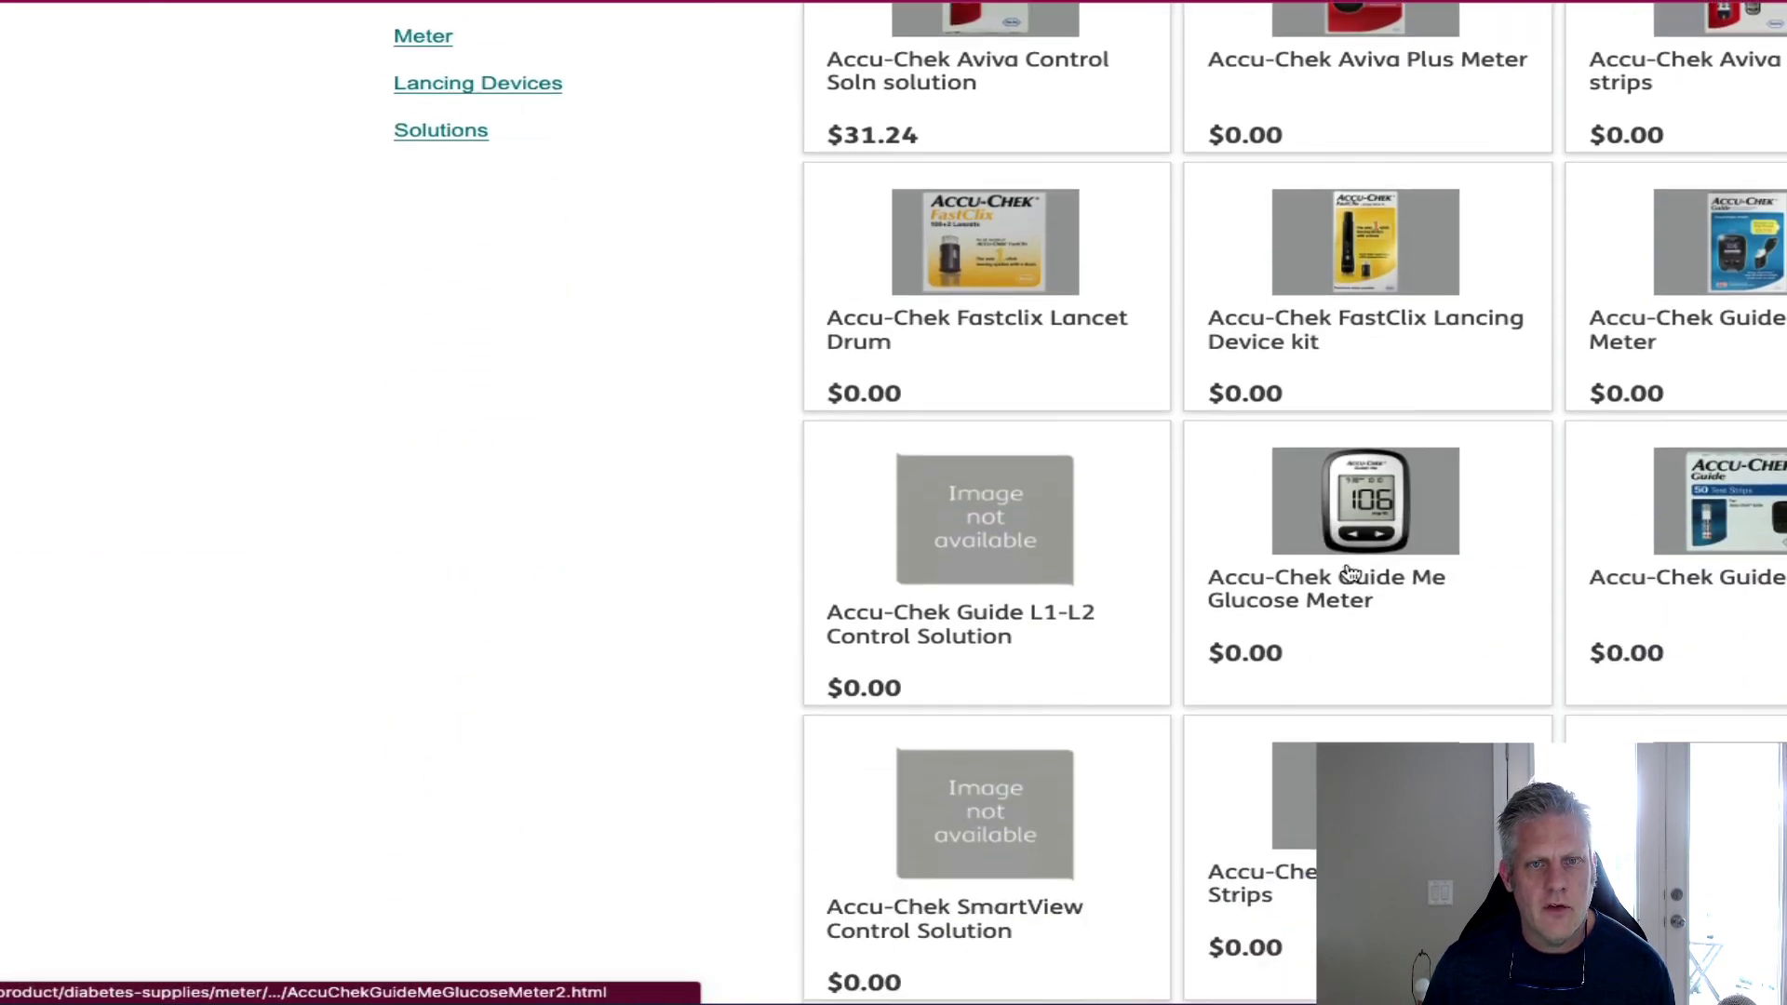
scroll(1761, 680, "down", 3)
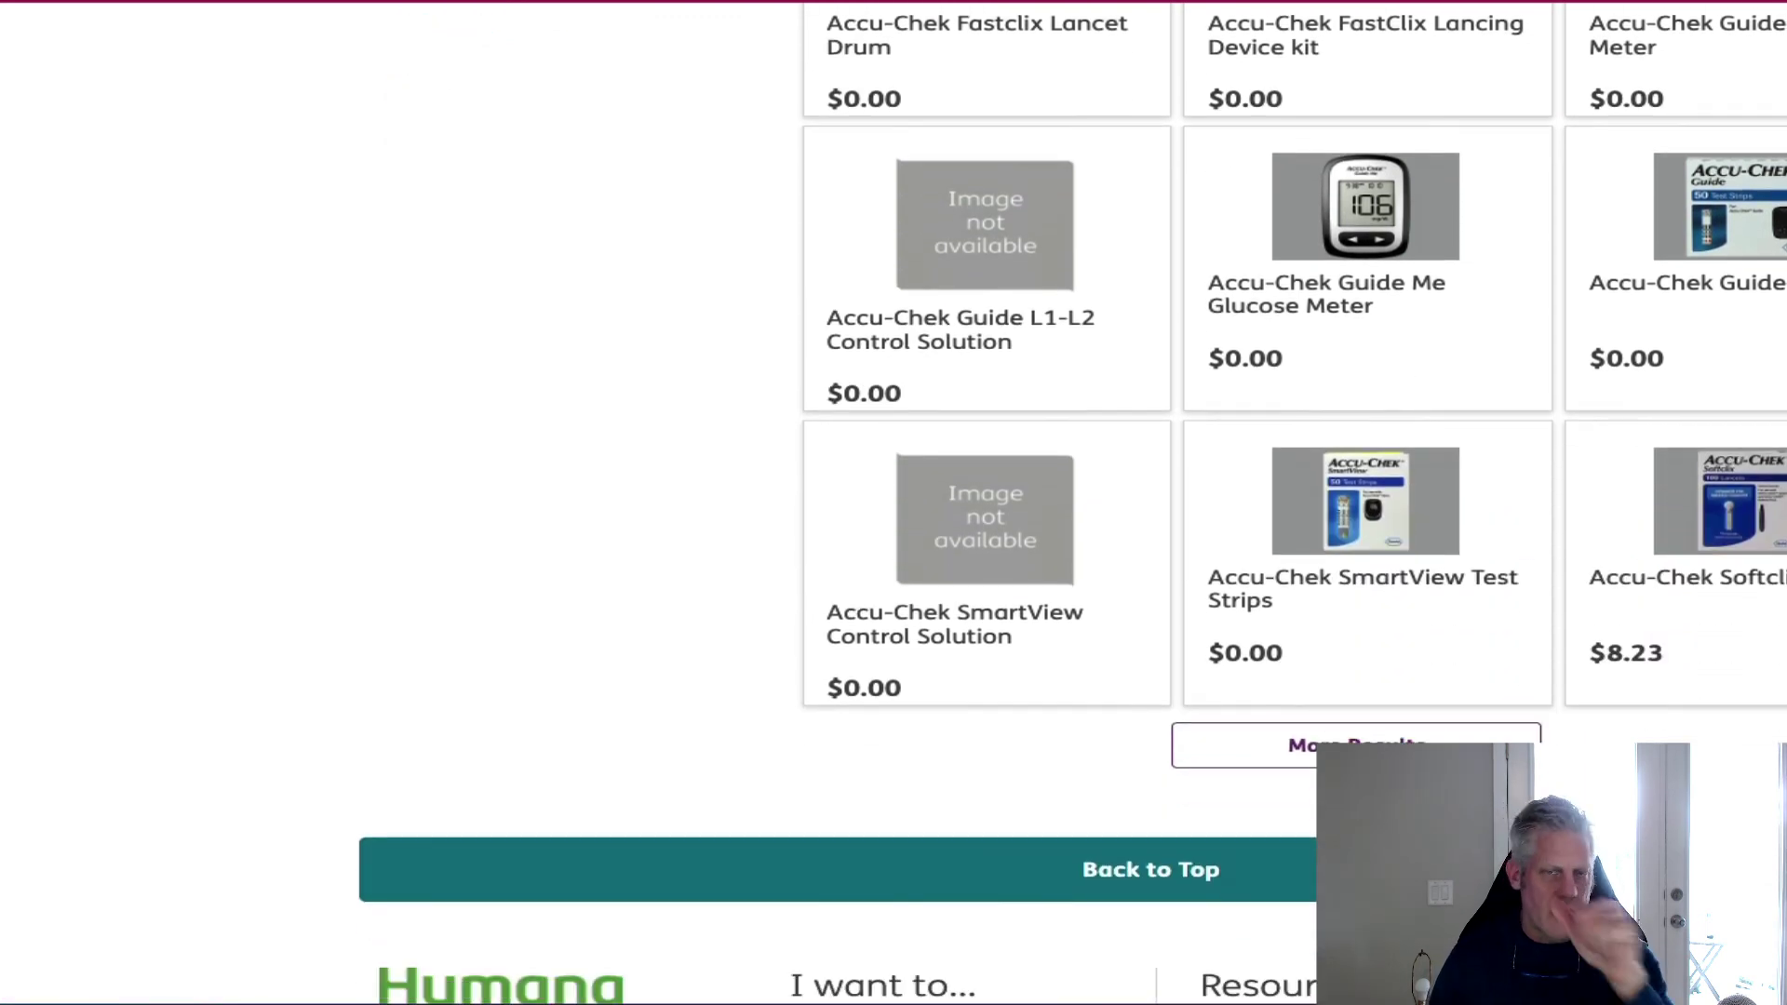
scroll(1527, 722, "up", 4)
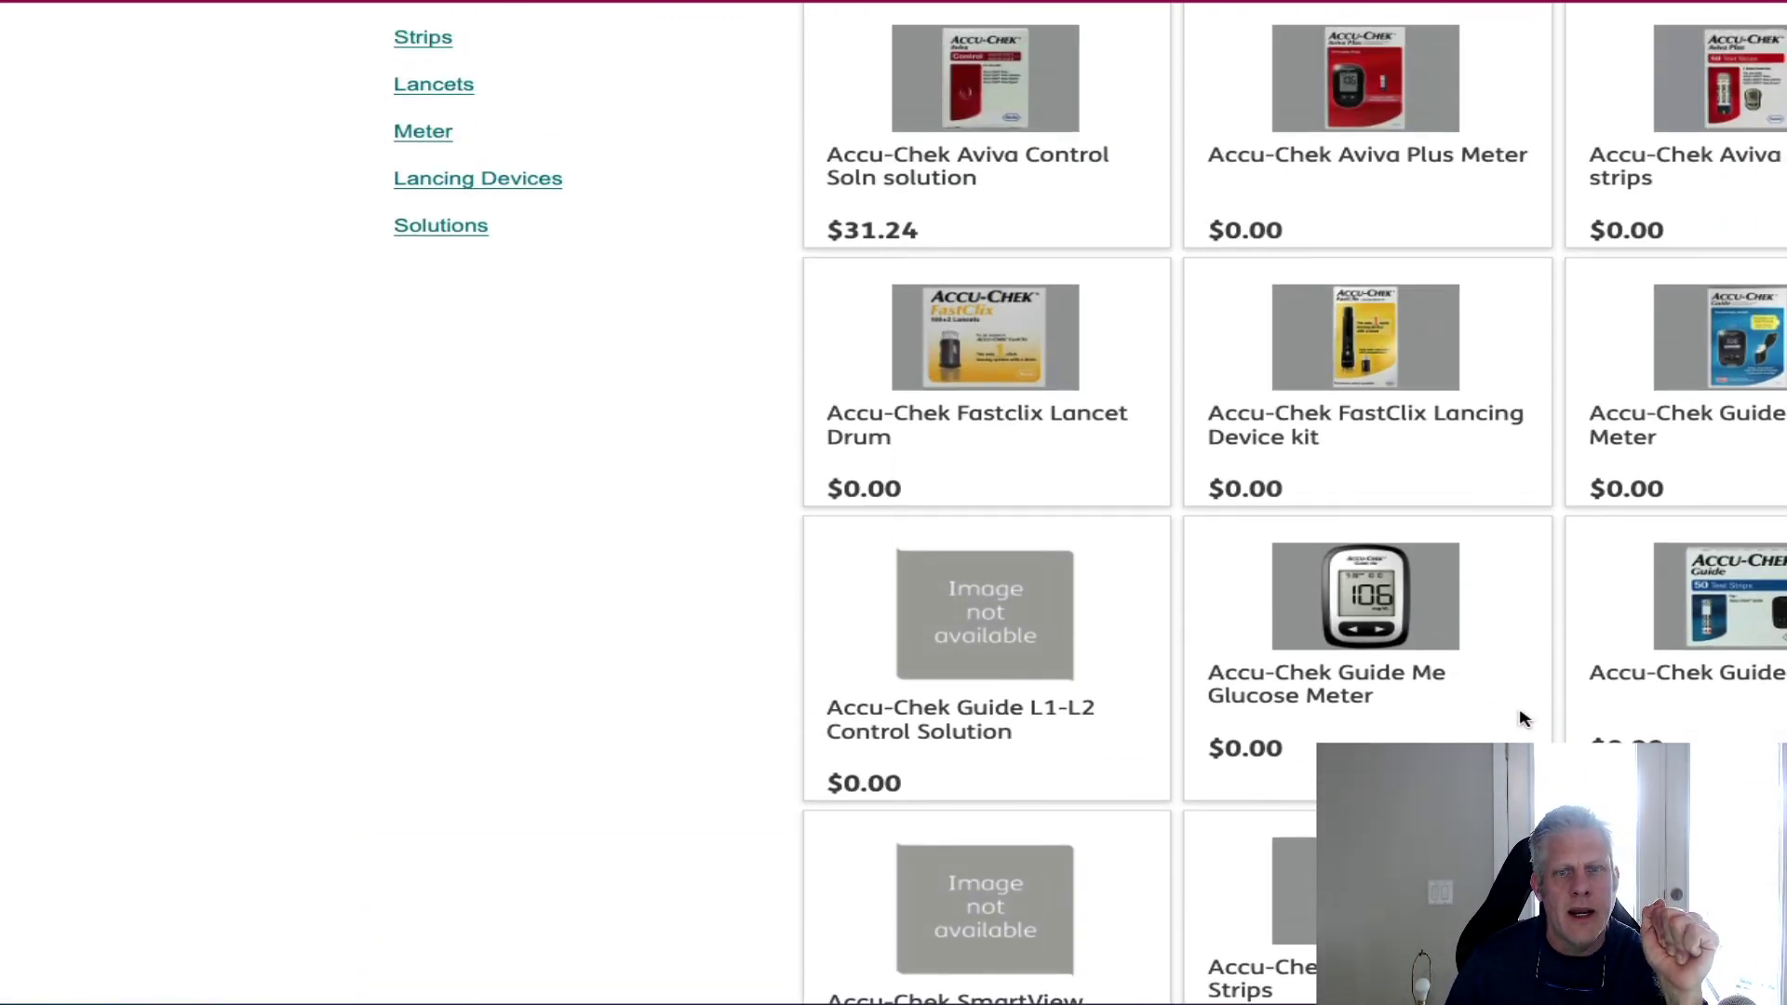
scroll(1524, 718, "up", 2)
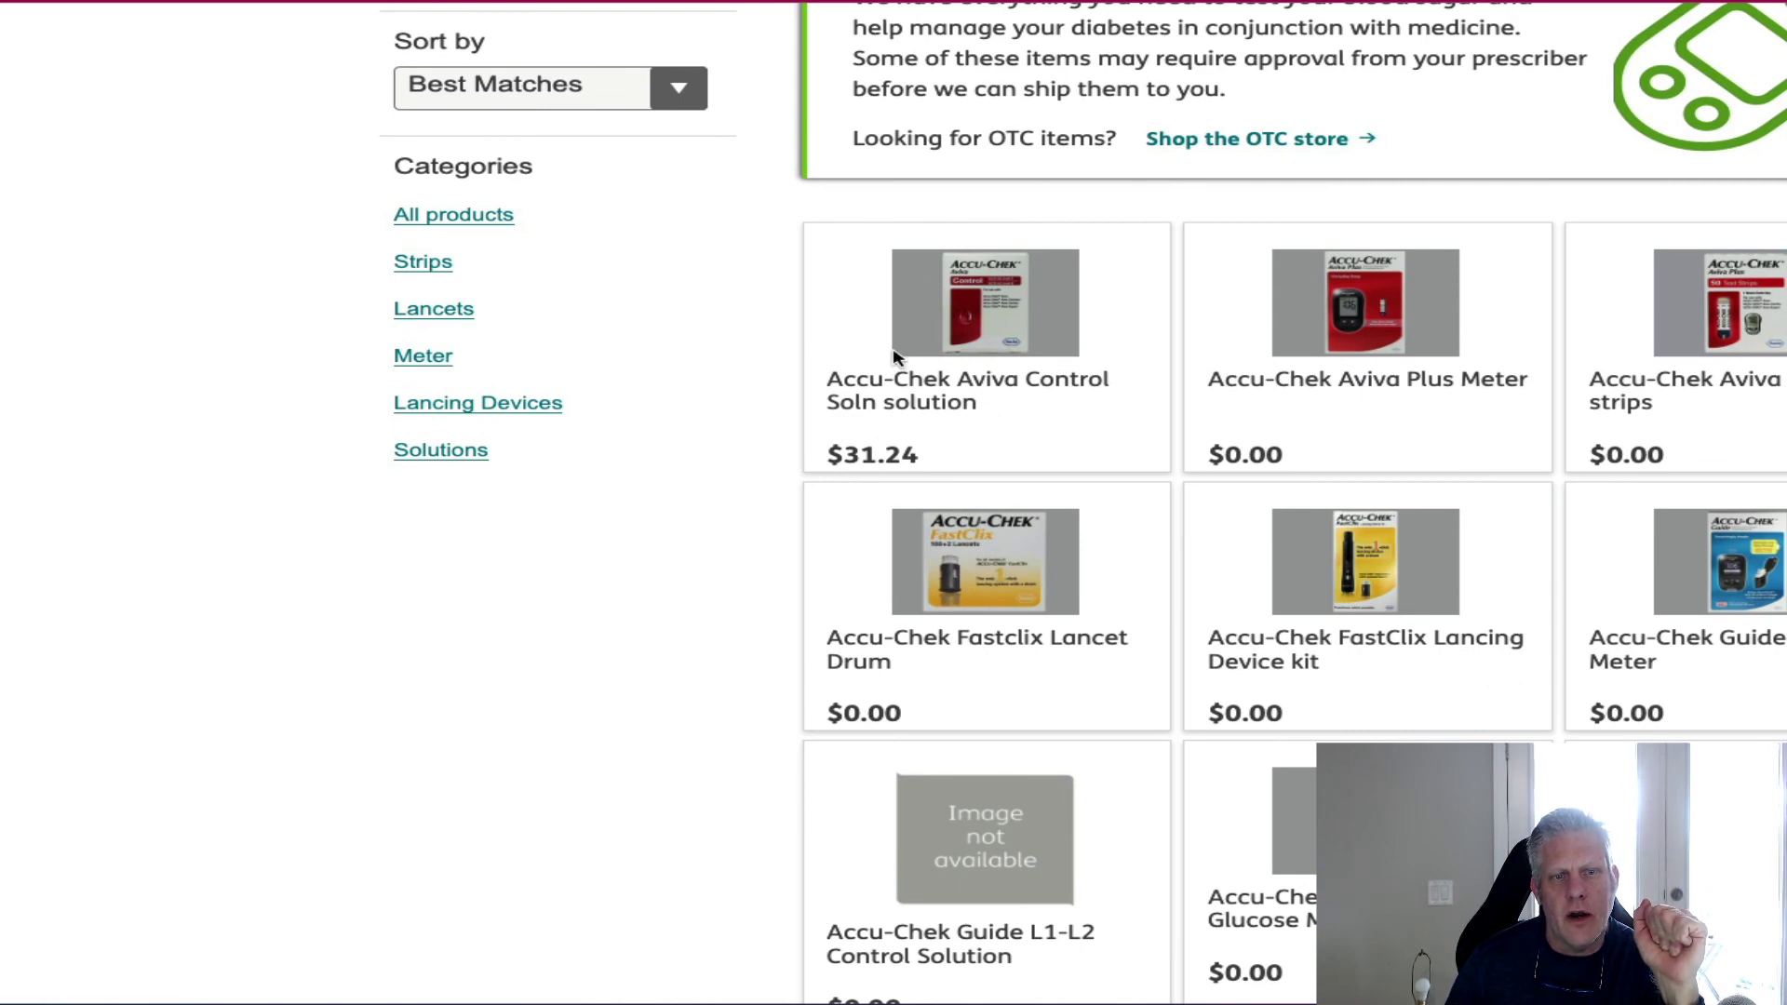
scroll(893, 356, "up", 9)
left_click(603, 157)
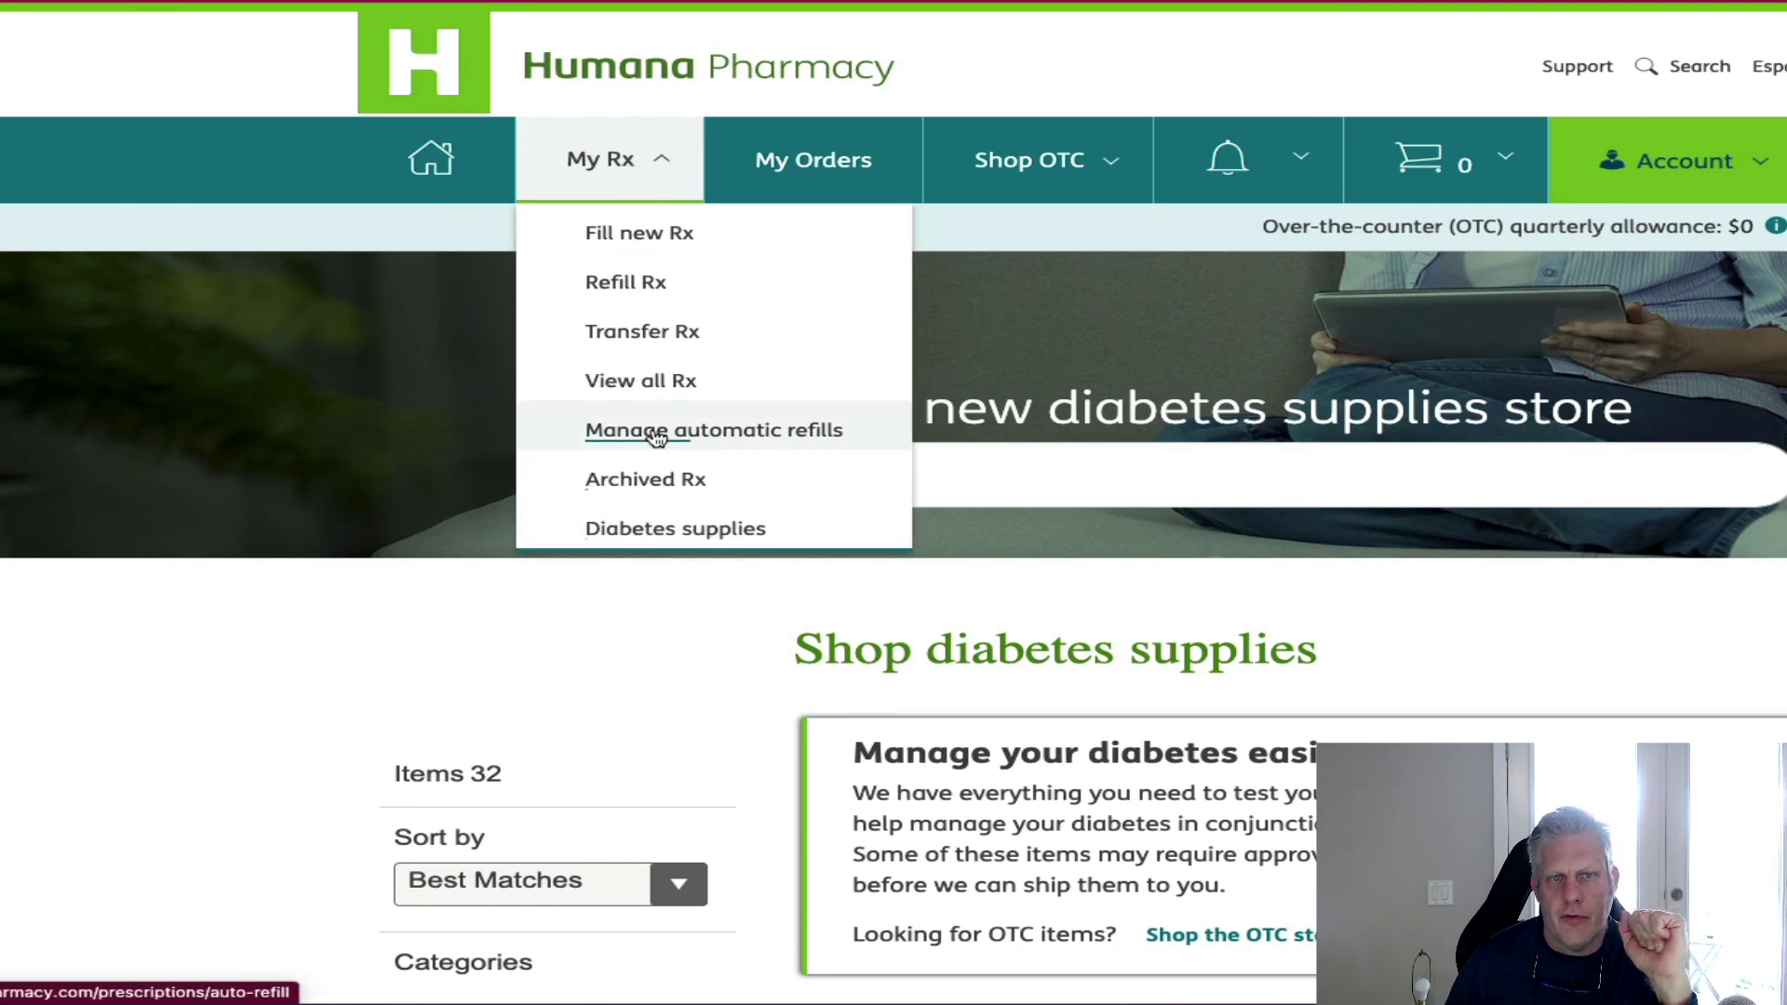
- Review the automatic refills management page
left_click(651, 394)
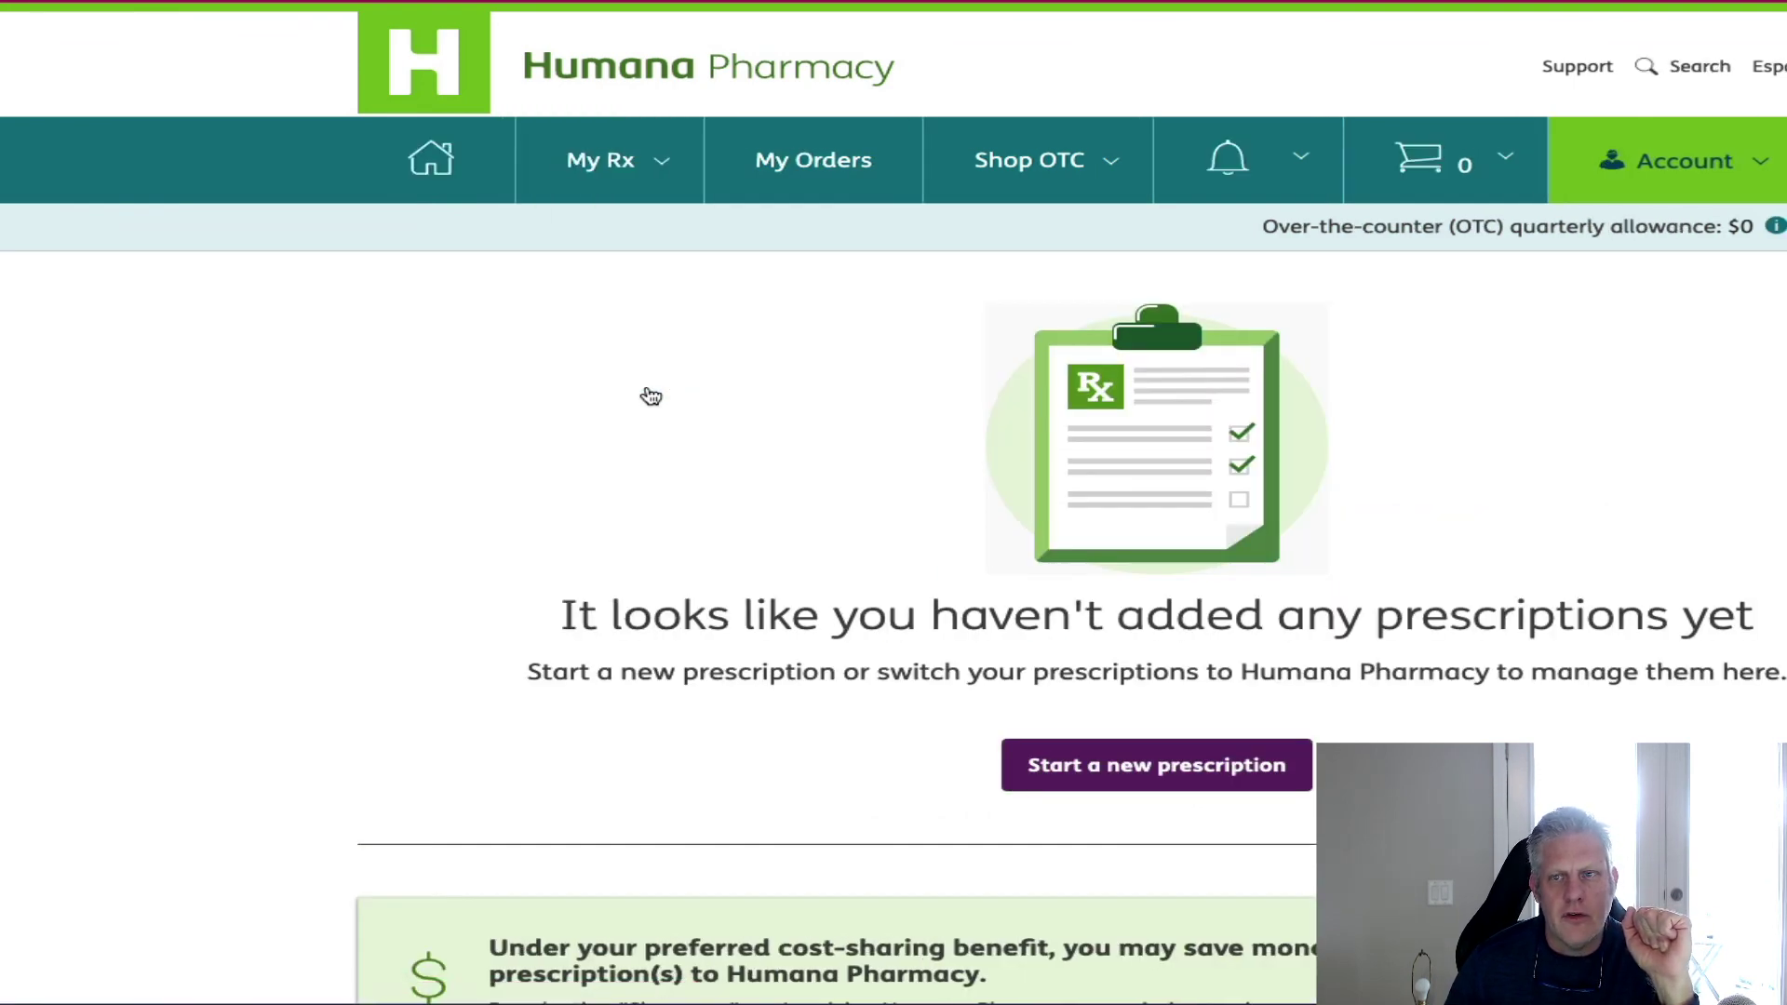
scroll(1450, 526, "down", 2)
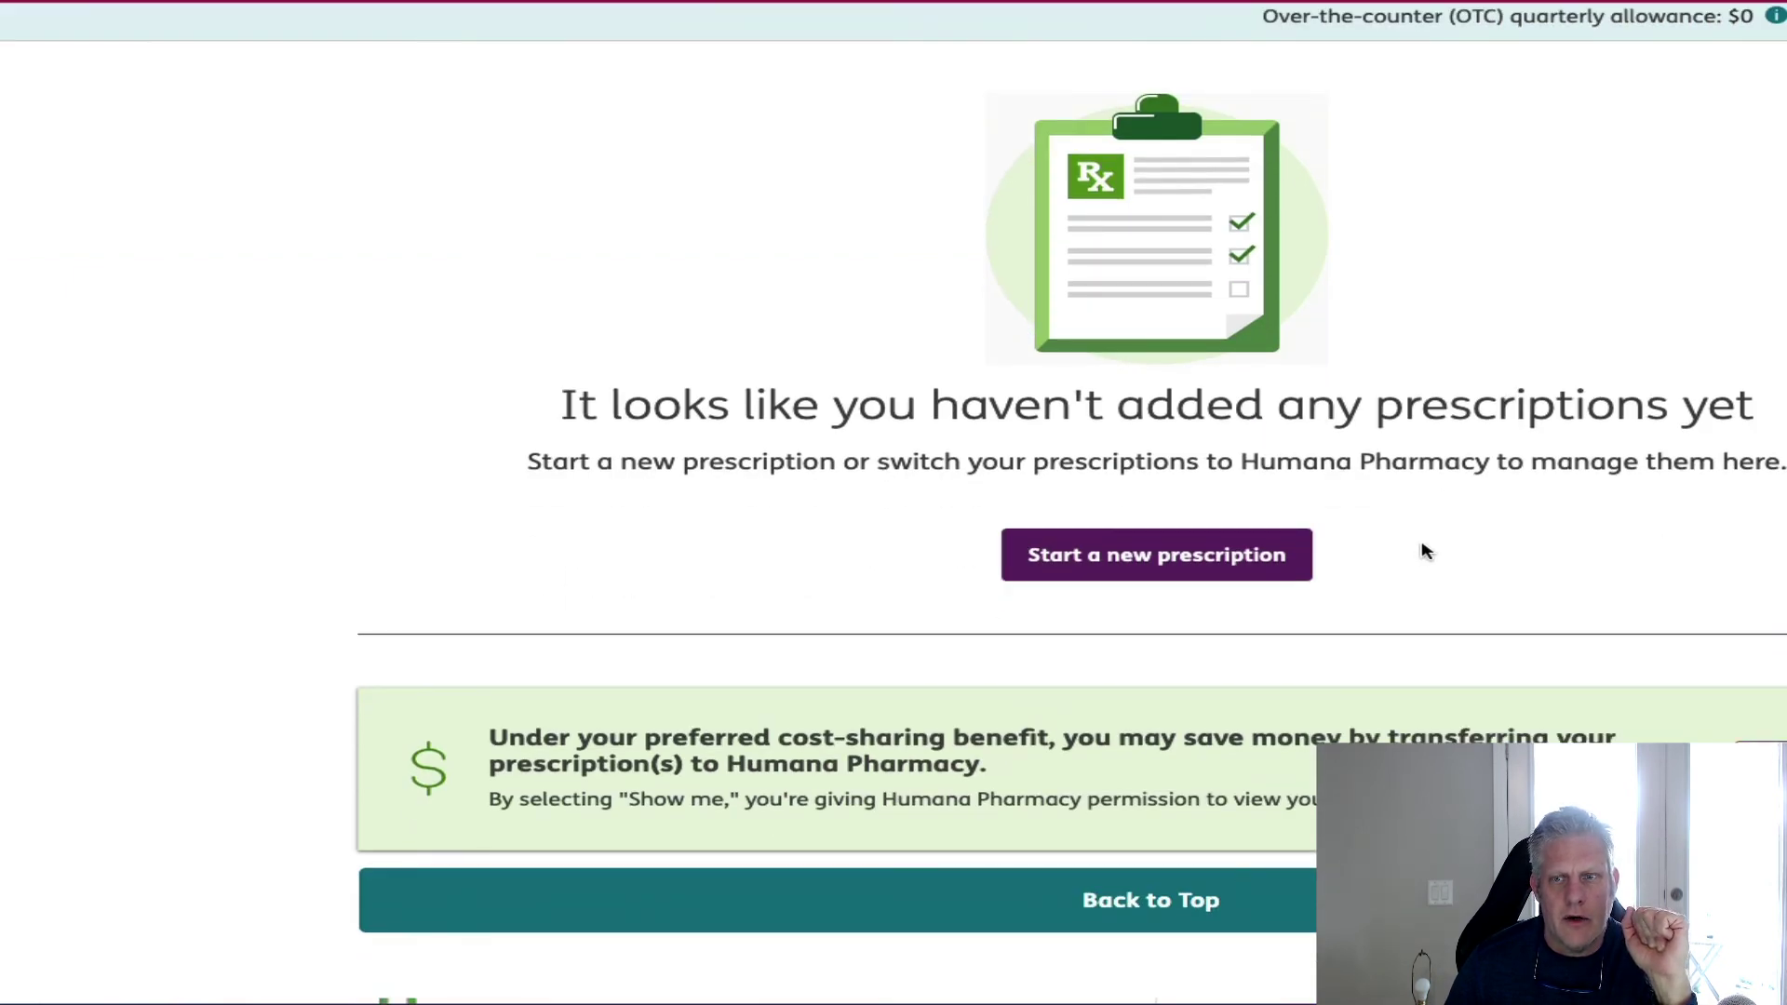
scroll(1426, 551, "up", 2)
- Check the account options, then return to the pharmacy dashboard and look over My Orders
left_click(1782, 160)
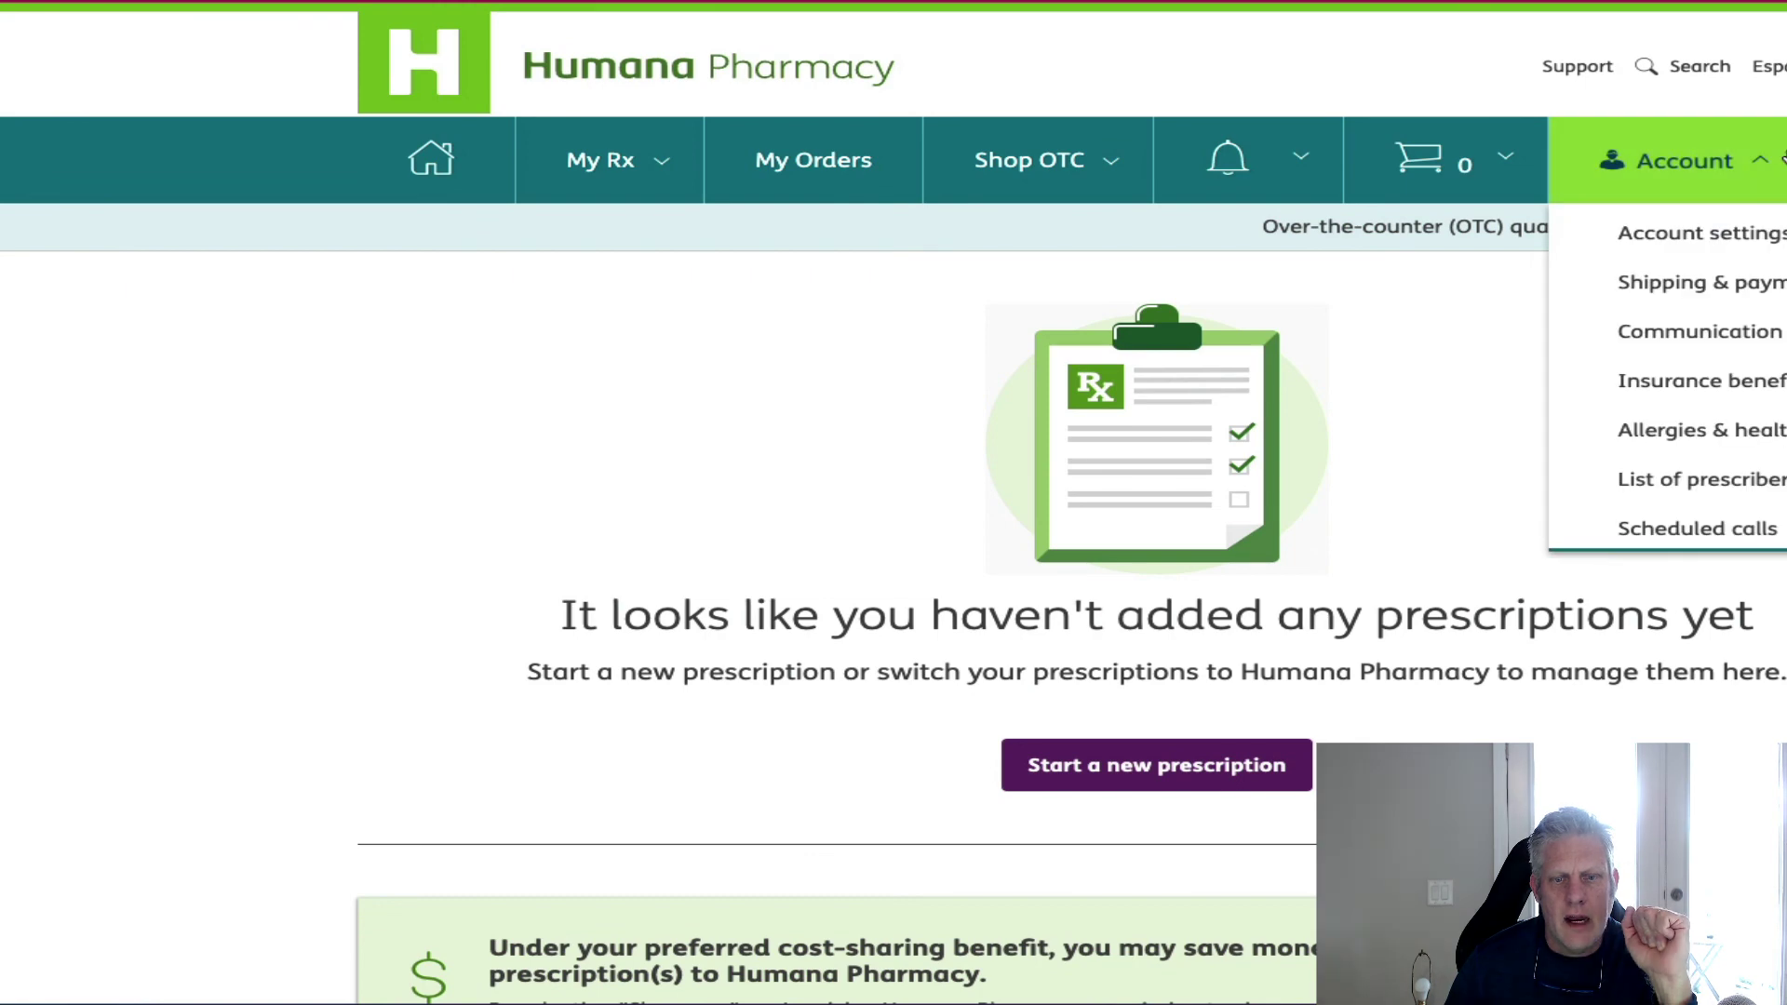
left_click(430, 162)
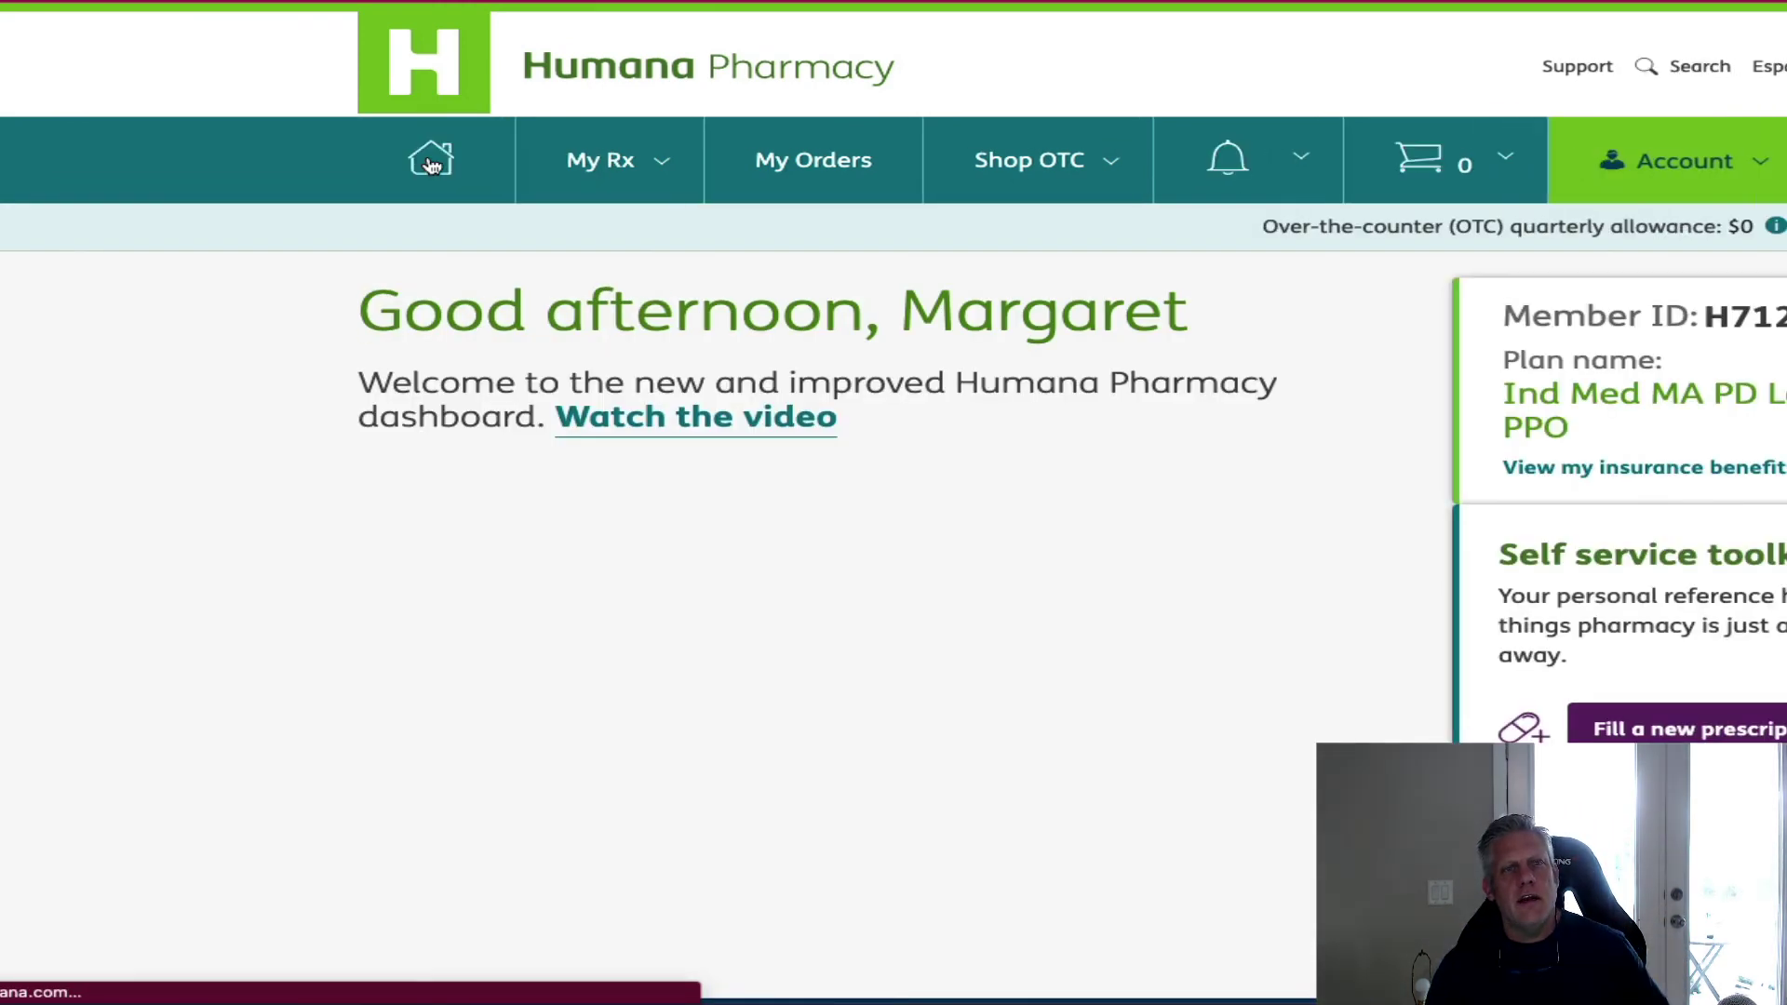
scroll(1708, 437, "down", 5)
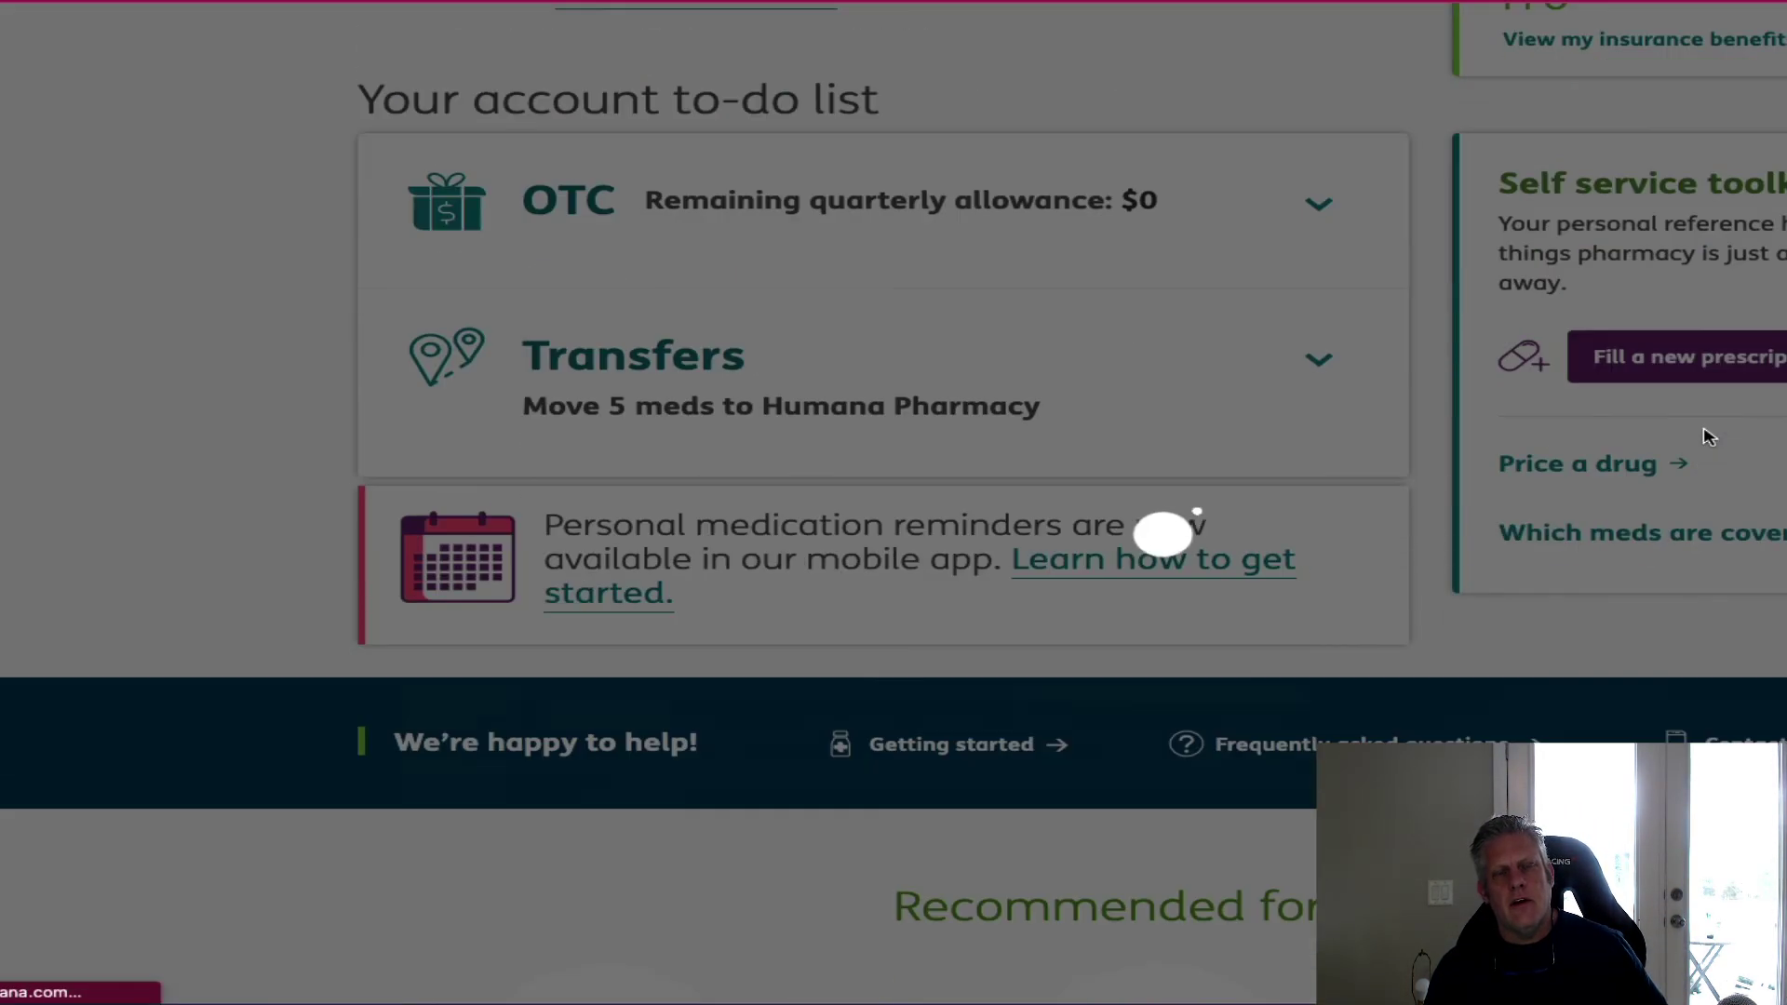
scroll(1226, 596, "up", 5)
scroll(1226, 596, "down", 1)
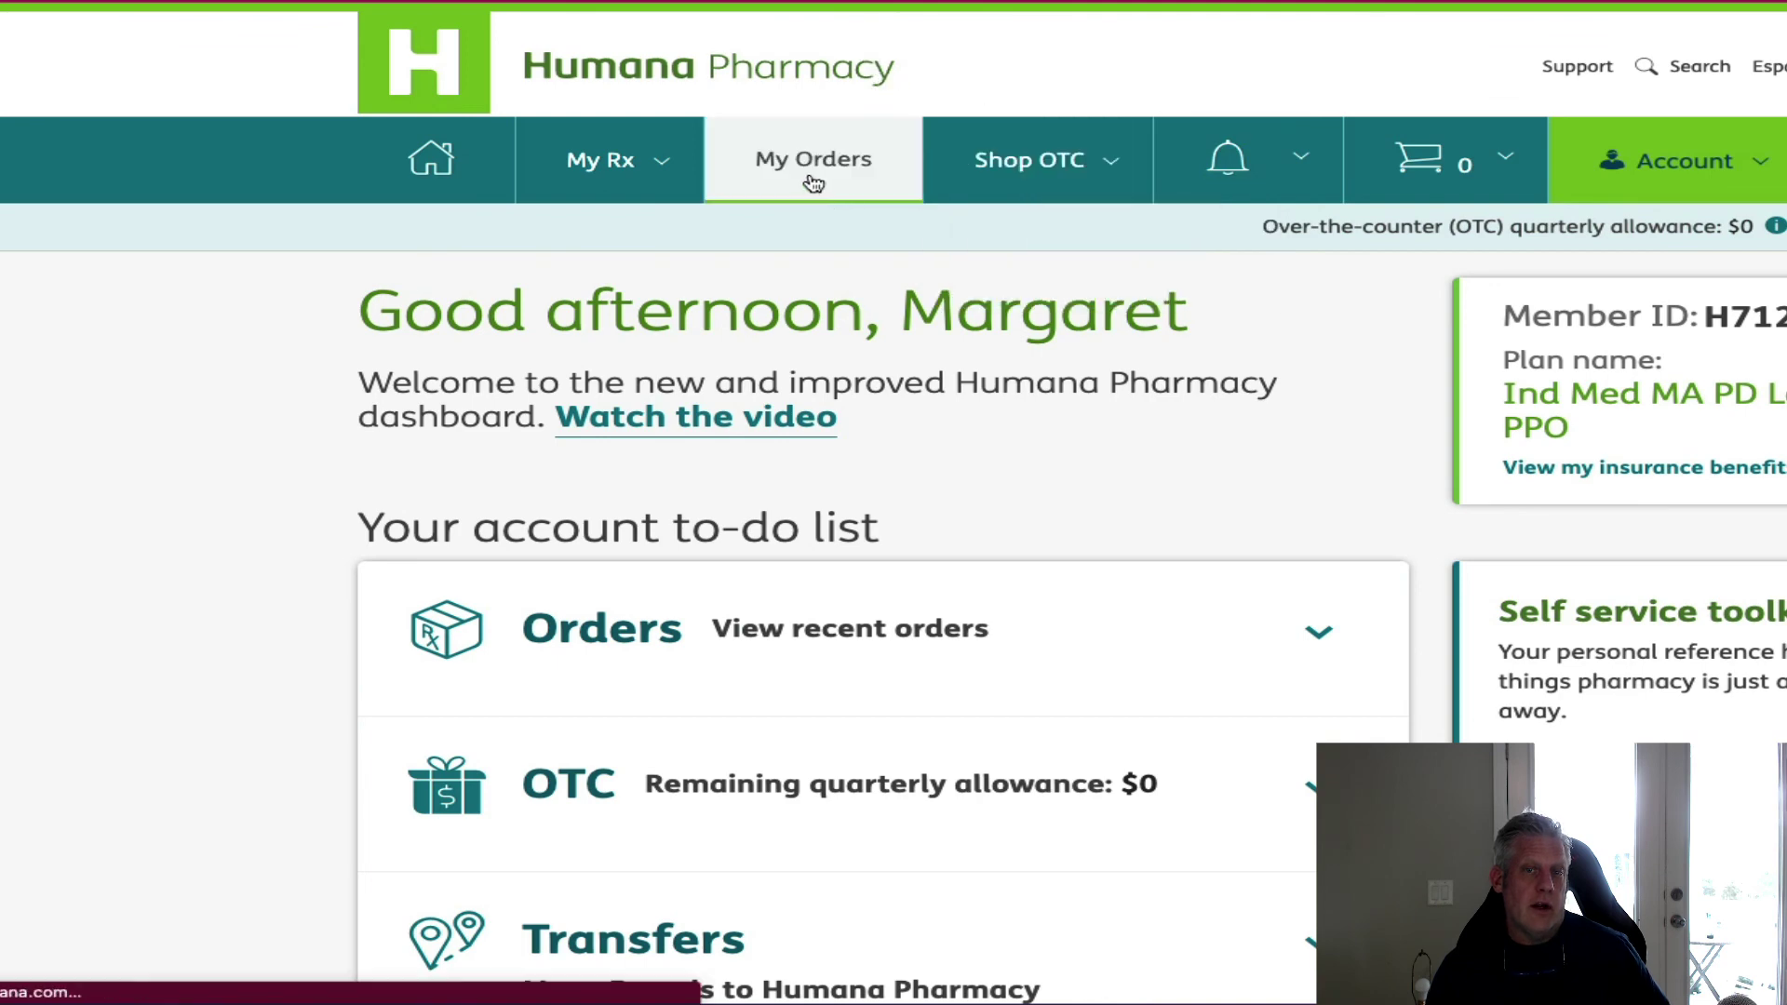
- Go to the OTC quick order form and confirm the cart shows 0 items
mouse_move(1079, 179)
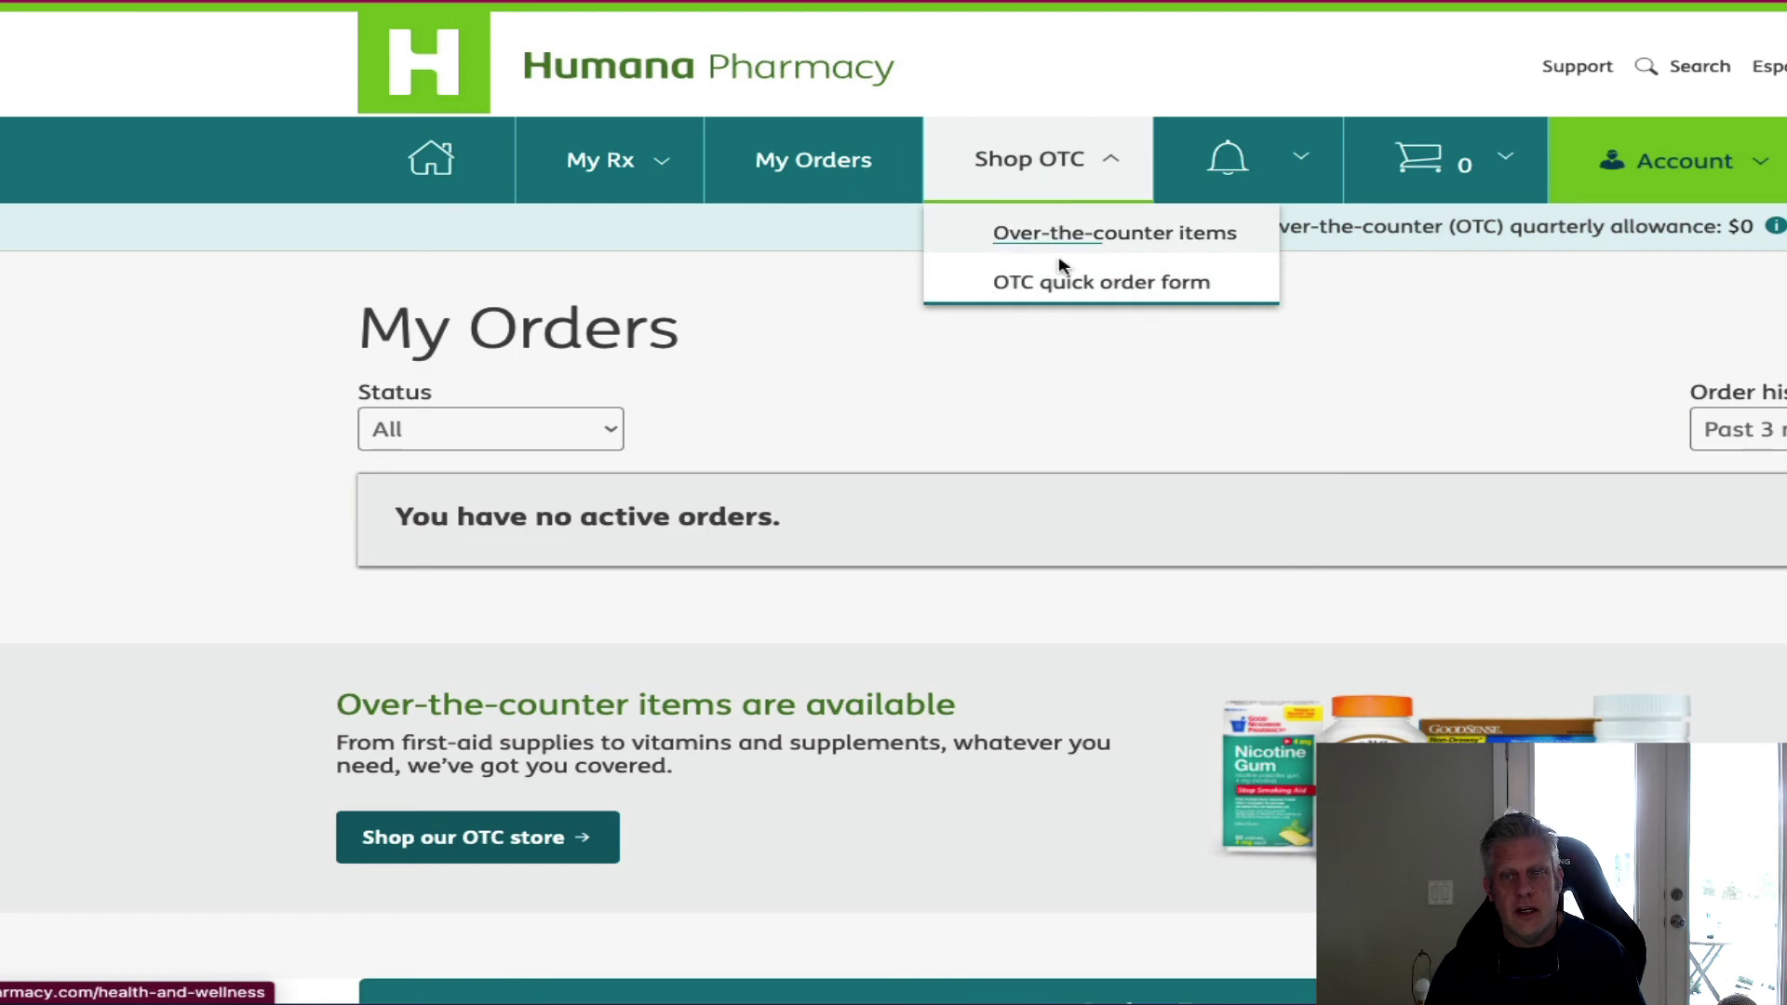
left_click(1069, 281)
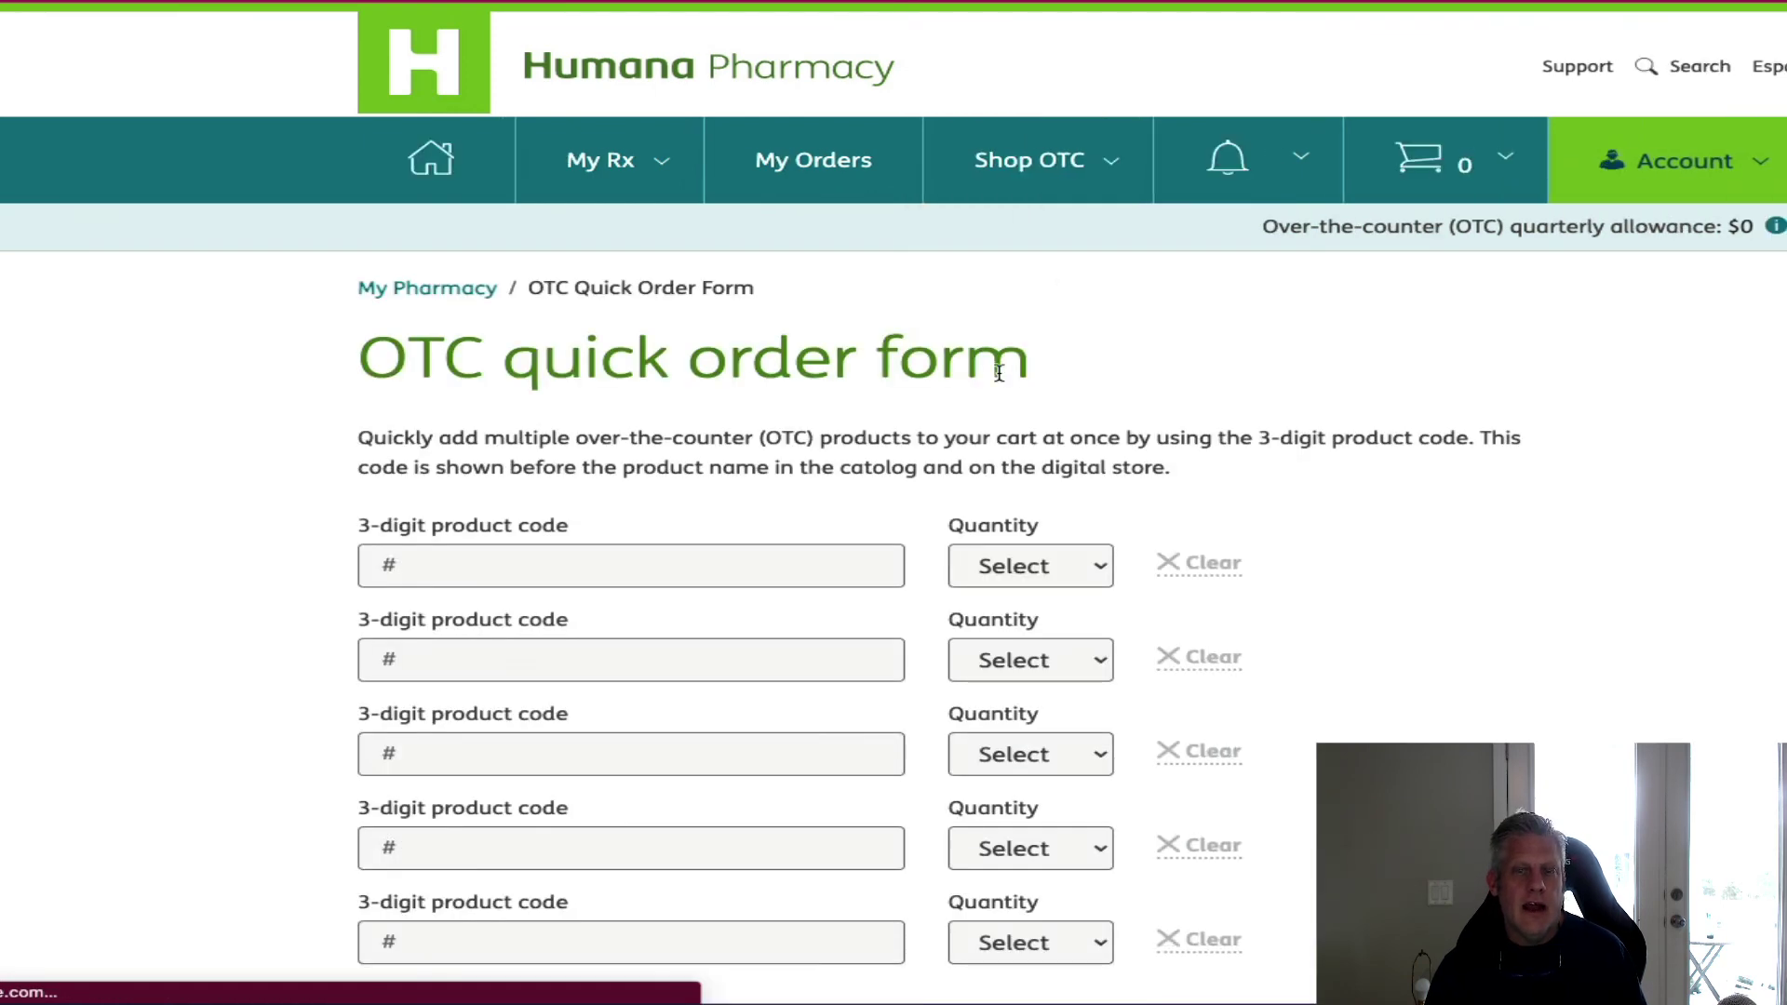
mouse_move(1489, 186)
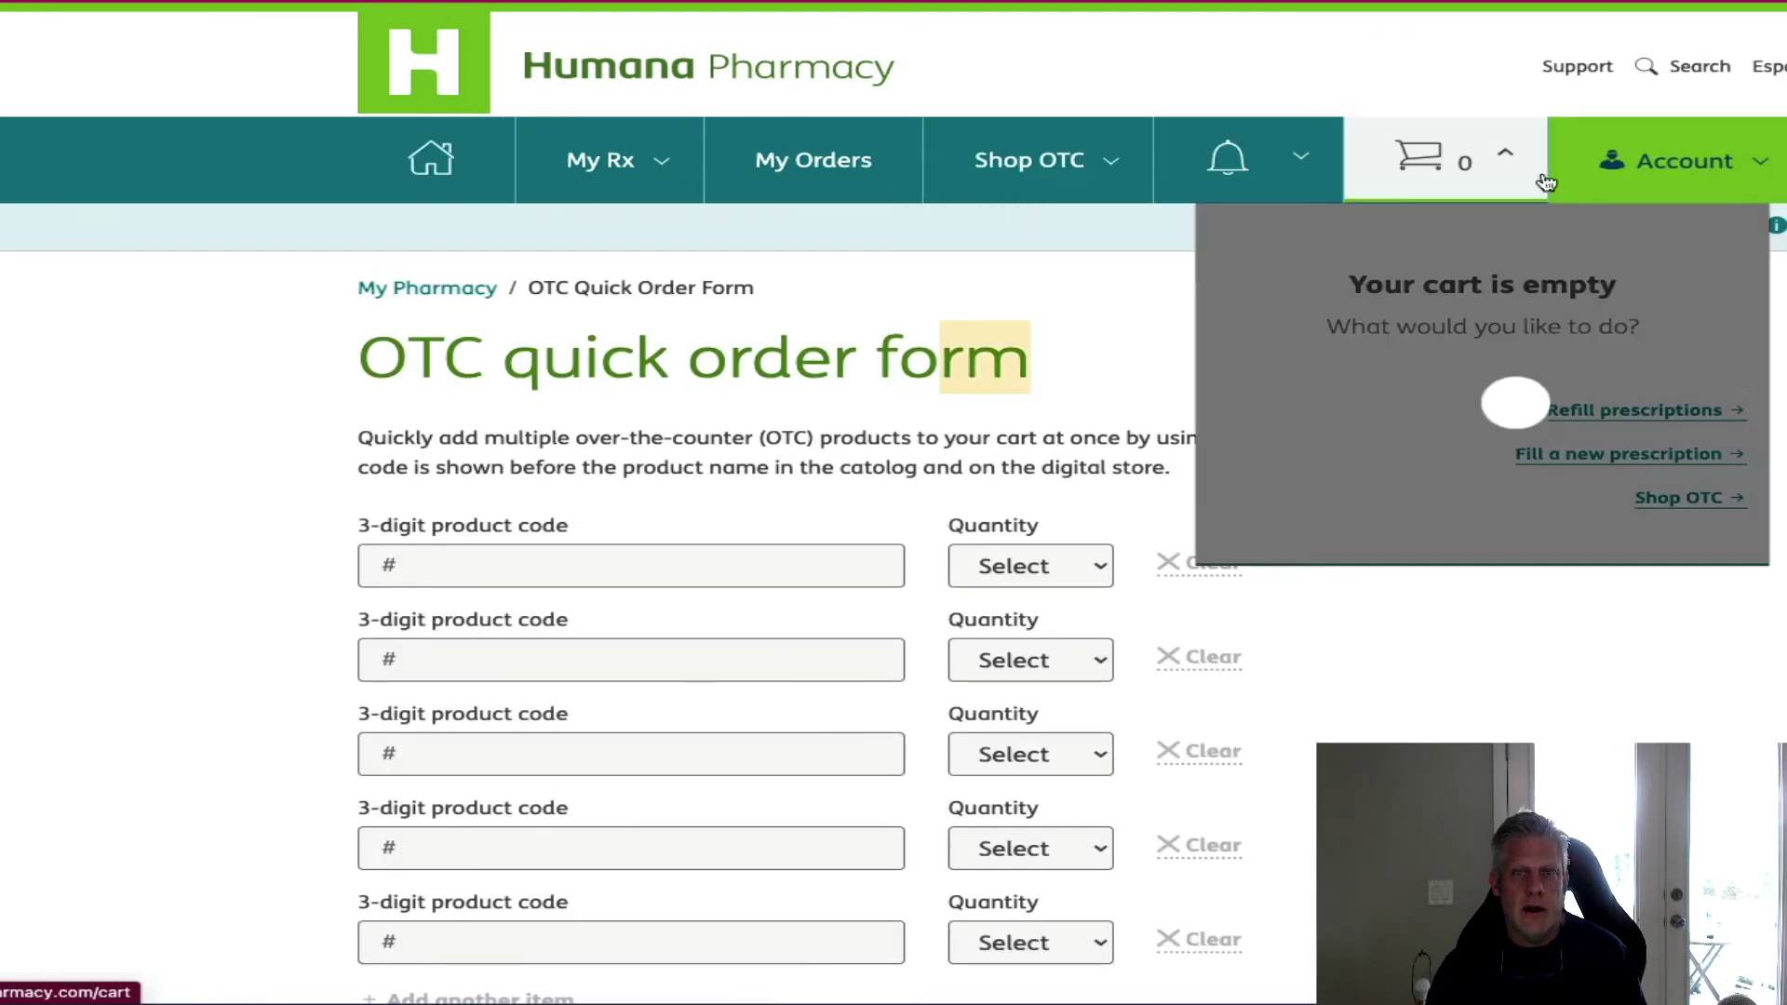